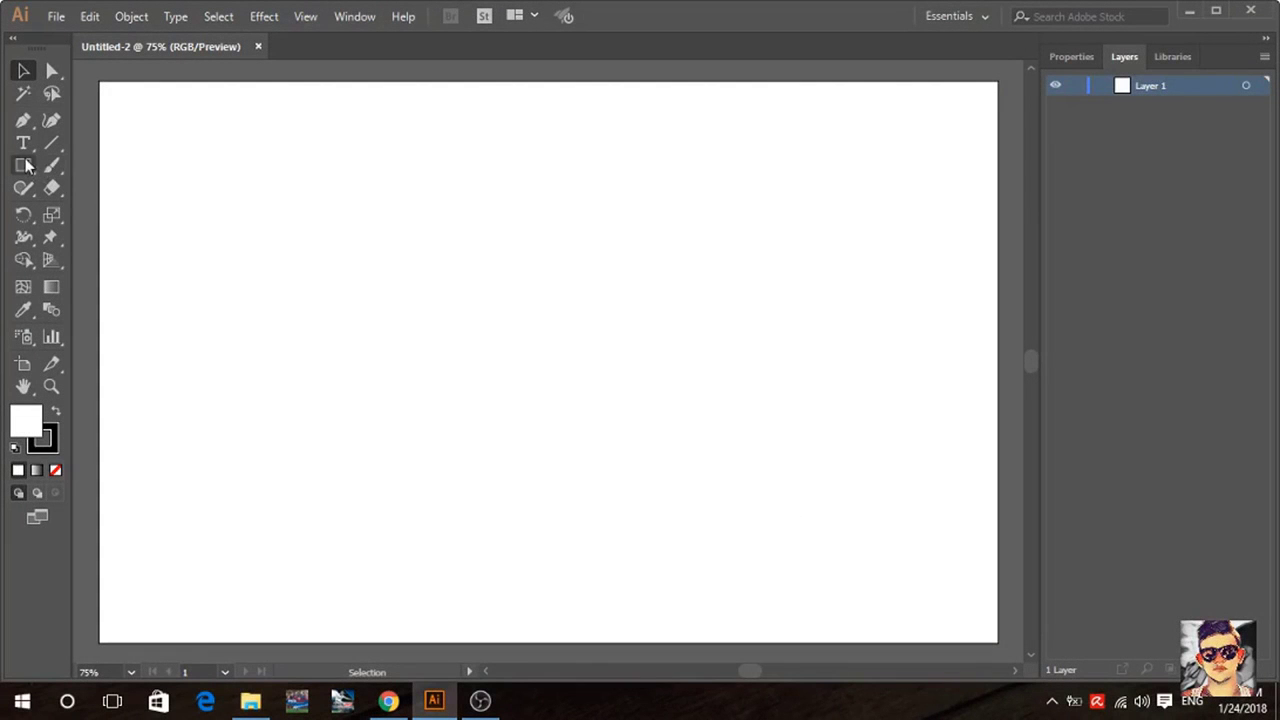
Draw a circle on the upper-left part of the artboard with the Ellipse tool.
{"action": "left_click_drag", "start_coordinate": [27, 166], "coordinate": [143, 207]}
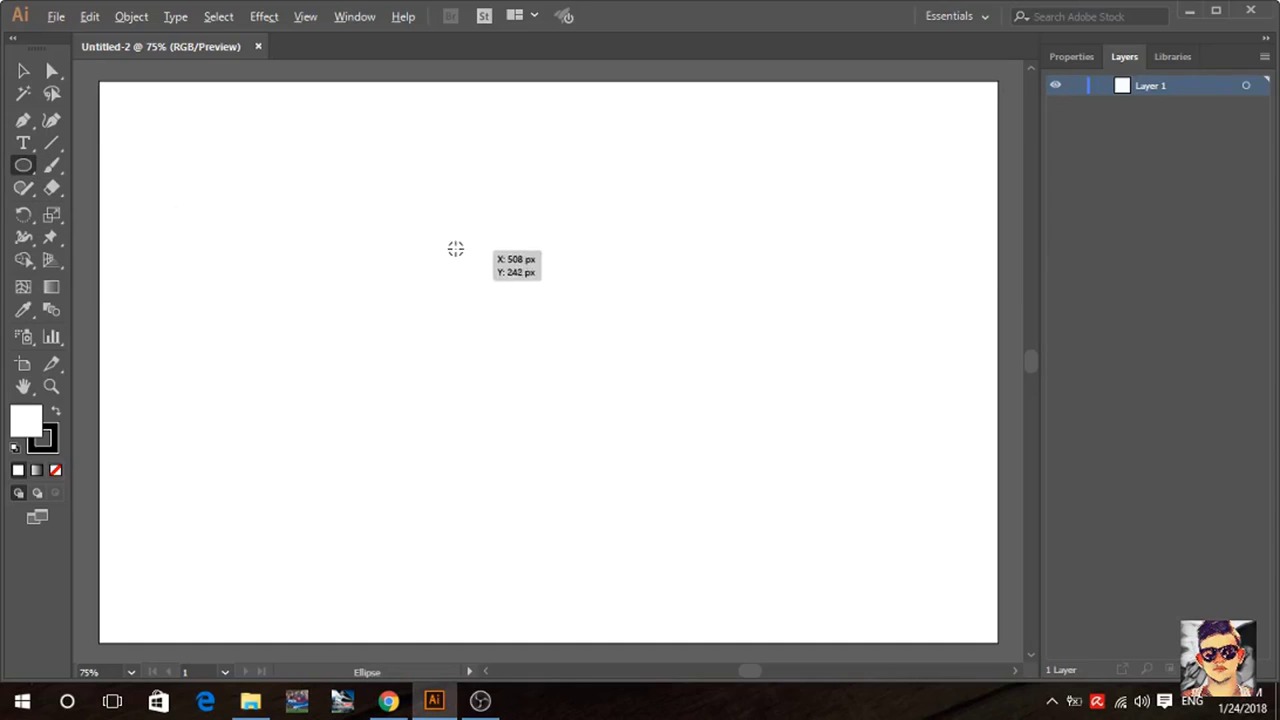
{"action": "left_click_drag", "start_coordinate": [455, 248], "coordinate": [587, 379]}
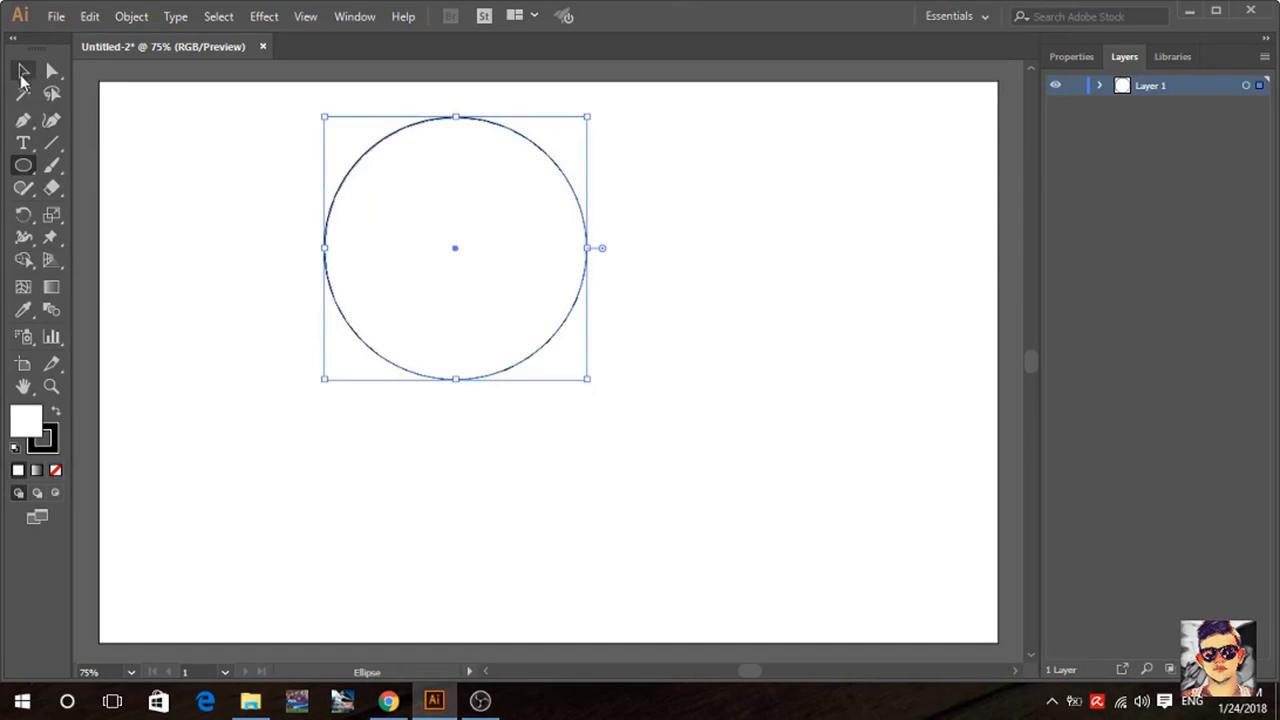
{"action": "left_click", "coordinate": [23, 72]}
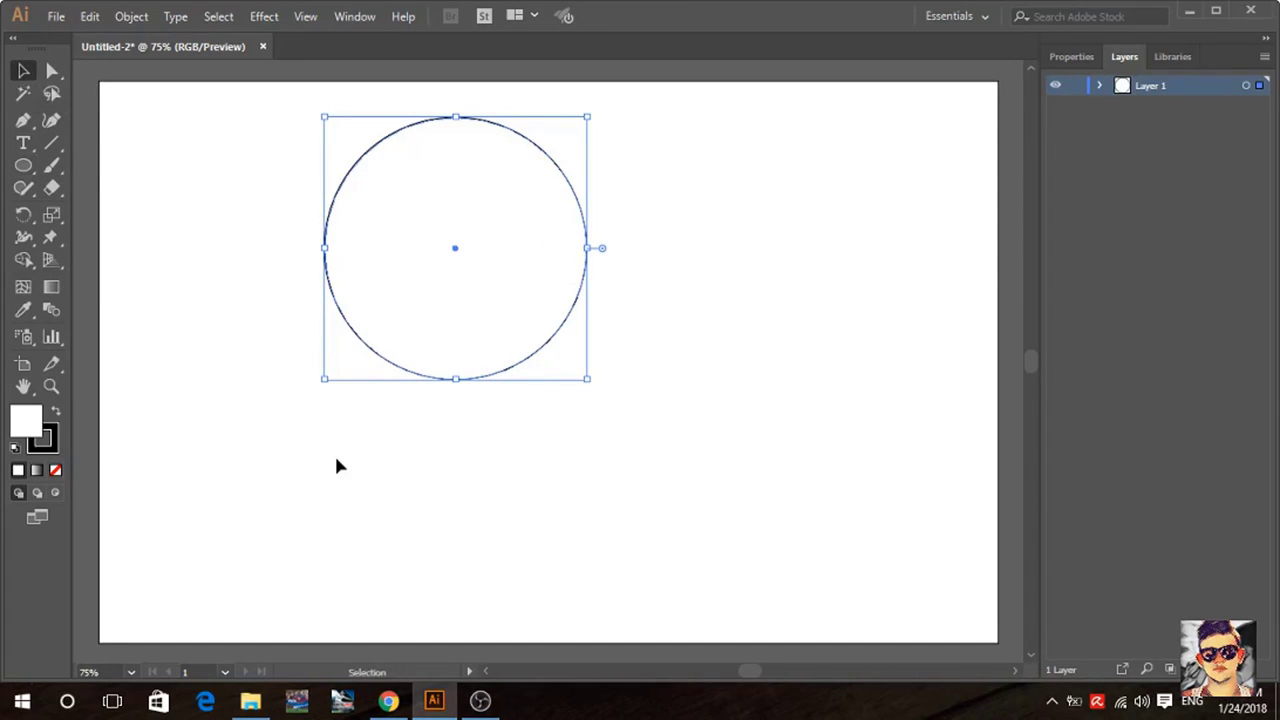
Give the circle no stroke and a grey fill, then move it toward the artboard centre.
{"action": "left_click", "coordinate": [1071, 56]}
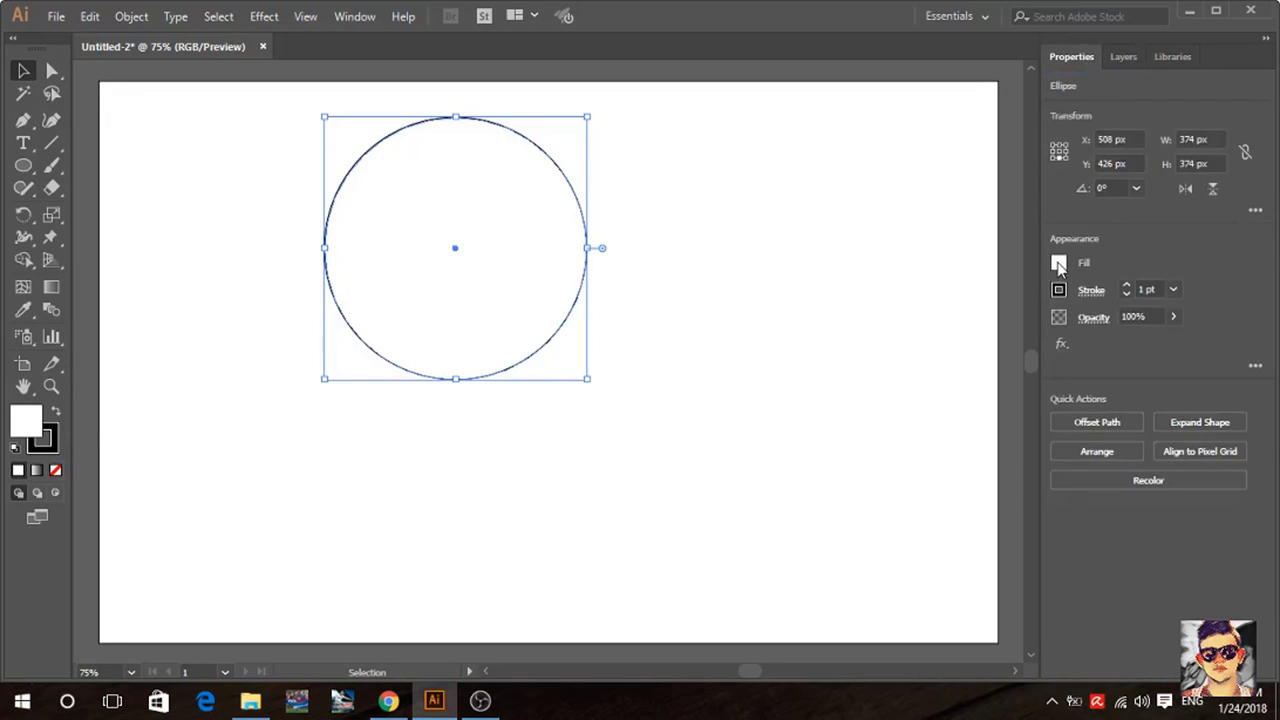
{"action": "left_click", "coordinate": [1059, 265]}
{"action": "left_click", "coordinate": [1064, 296]}
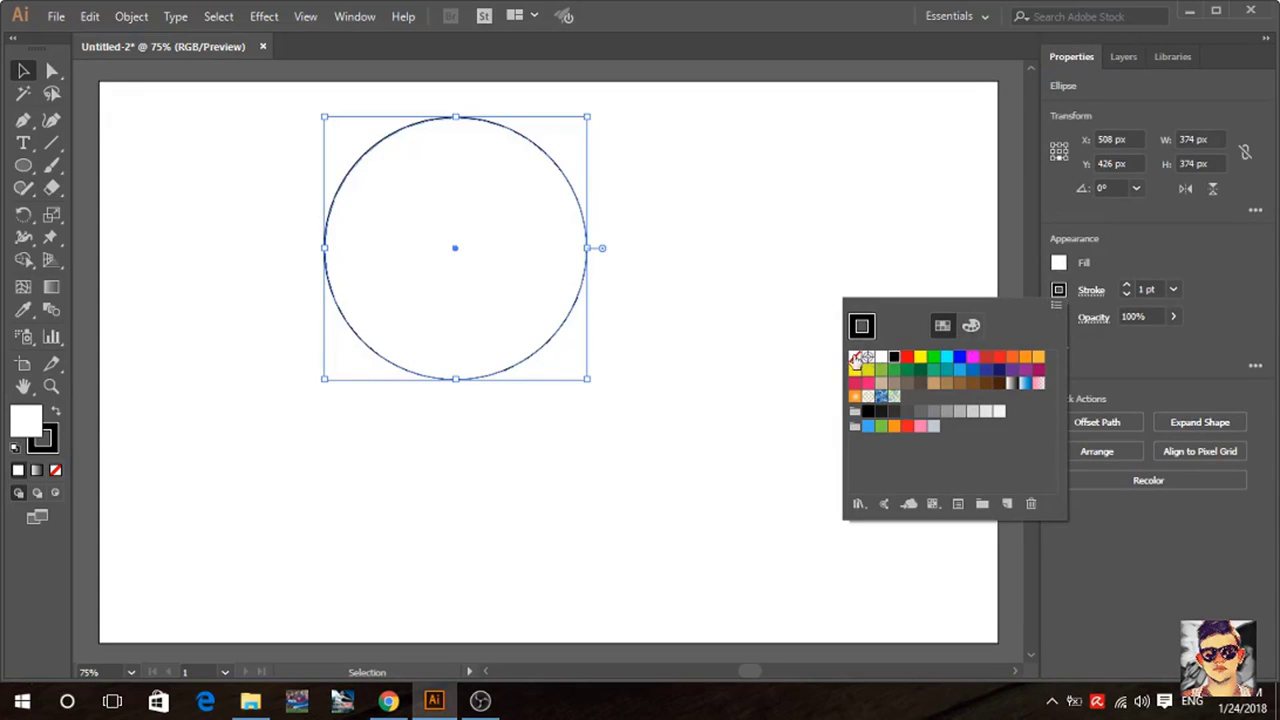
{"action": "left_click", "coordinate": [856, 359]}
{"action": "left_click", "coordinate": [1059, 263]}
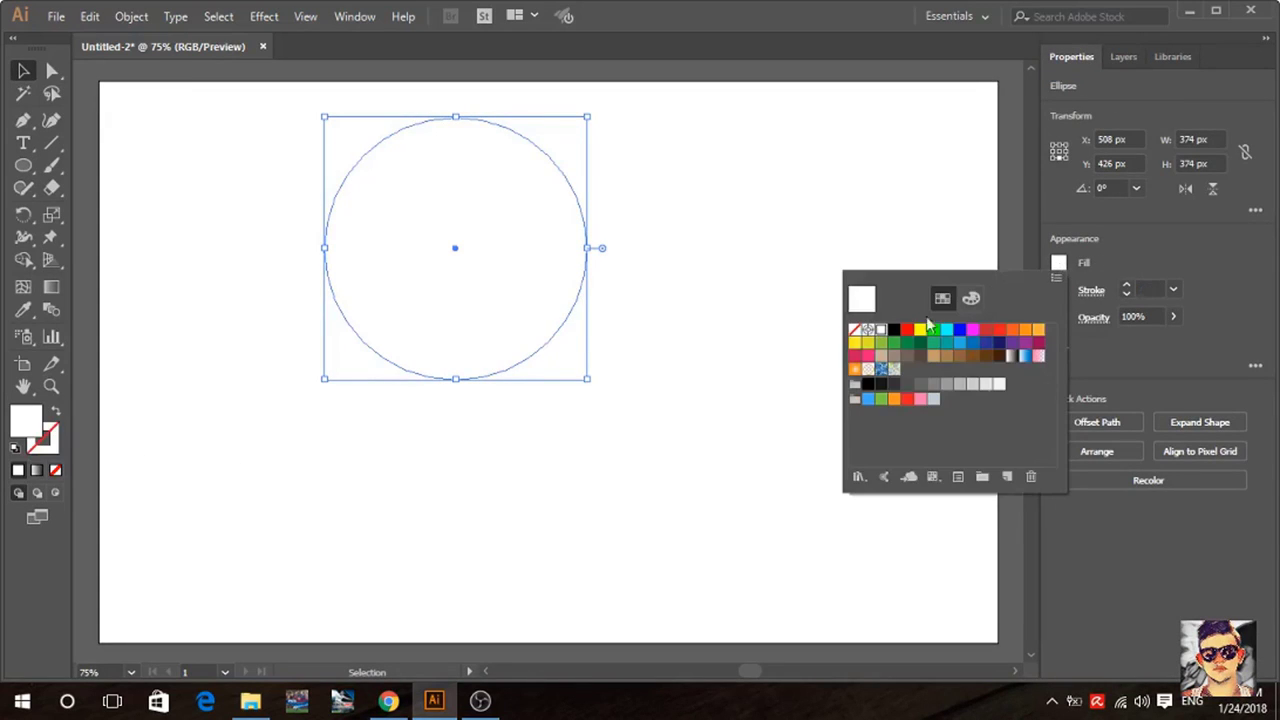
{"action": "left_click", "coordinate": [933, 390]}
{"action": "left_click_drag", "start_coordinate": [540, 261], "coordinate": [643, 344]}
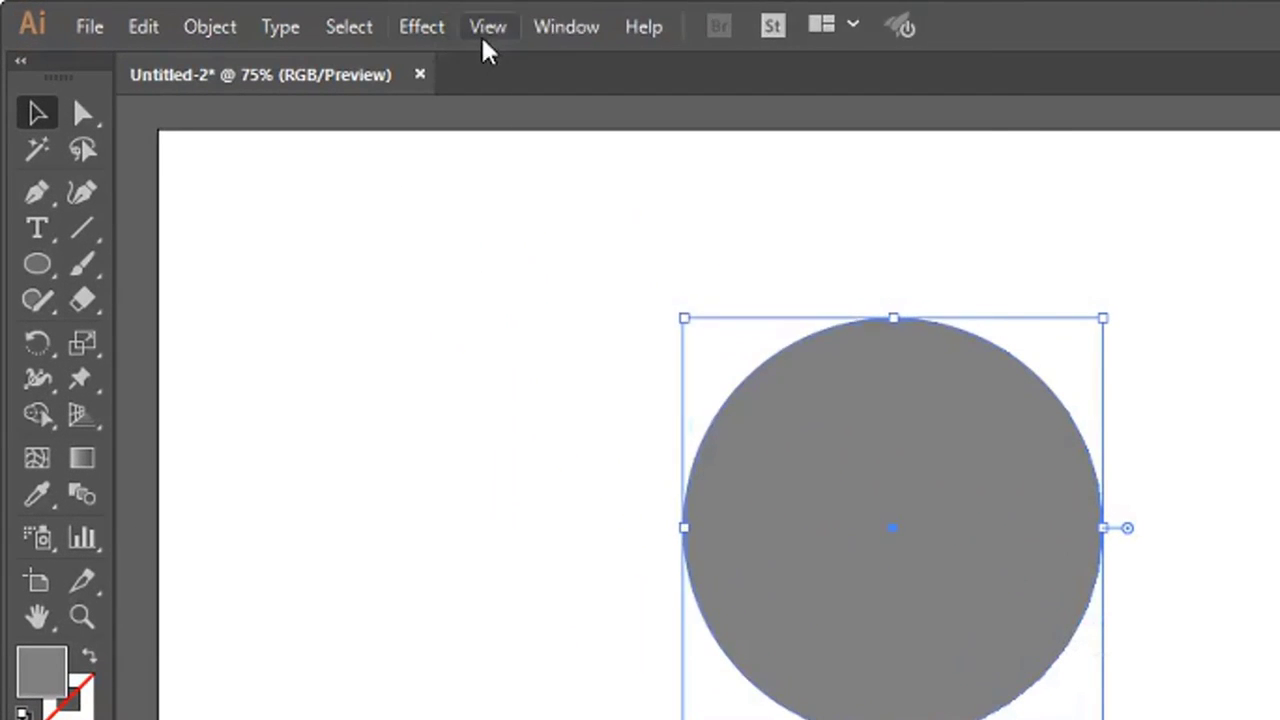
Apply 3D Extrude & Bevel with 35° rotation, 50° perspective and 125 pt extrude depth.
{"action": "left_click", "coordinate": [263, 18]}
{"action": "mouse_move", "coordinate": [450, 197]}
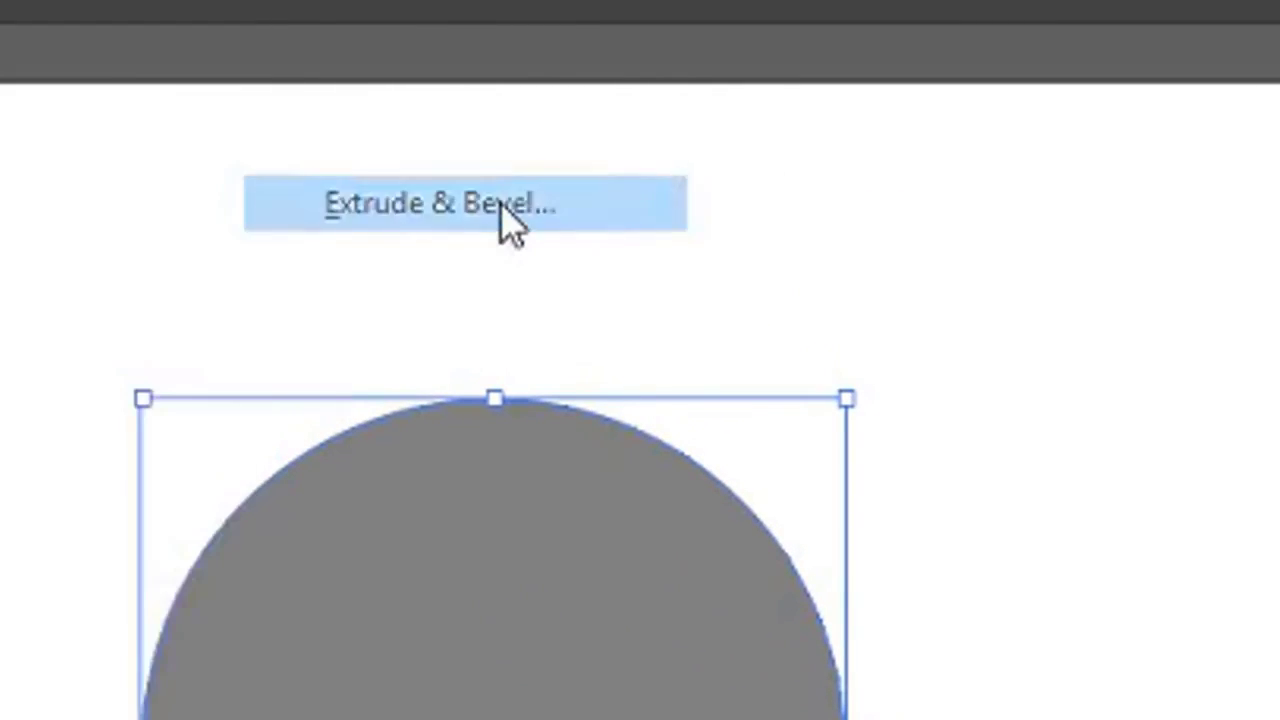
{"action": "left_click", "coordinate": [502, 202]}
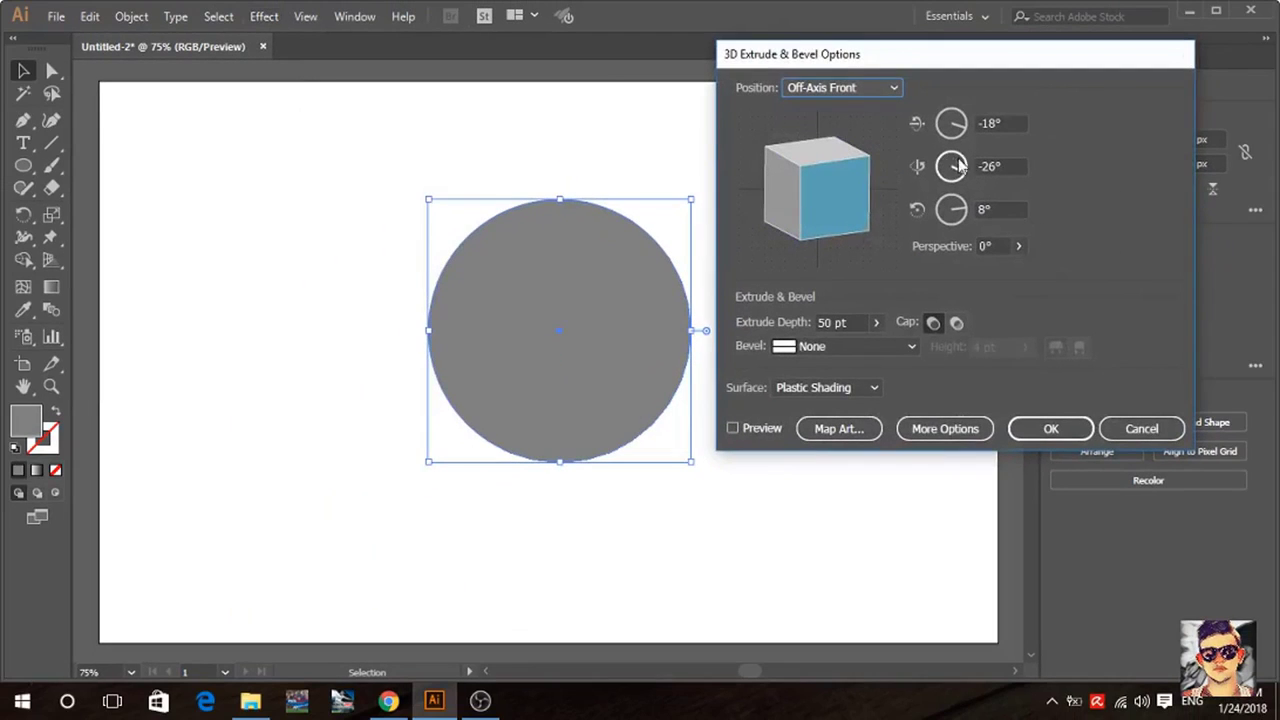
{"action": "left_click", "coordinate": [732, 429]}
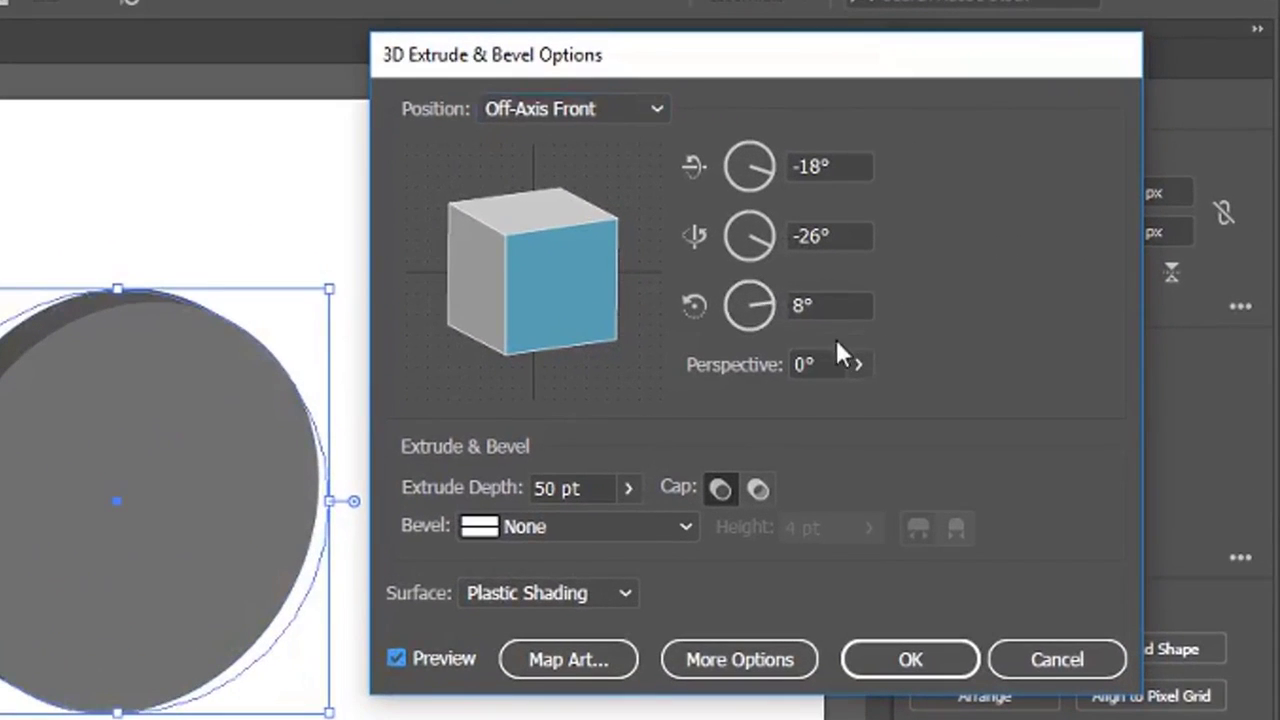
{"action": "left_click_drag", "start_coordinate": [769, 303], "coordinate": [769, 294]}
{"action": "key", "text": "Up"}
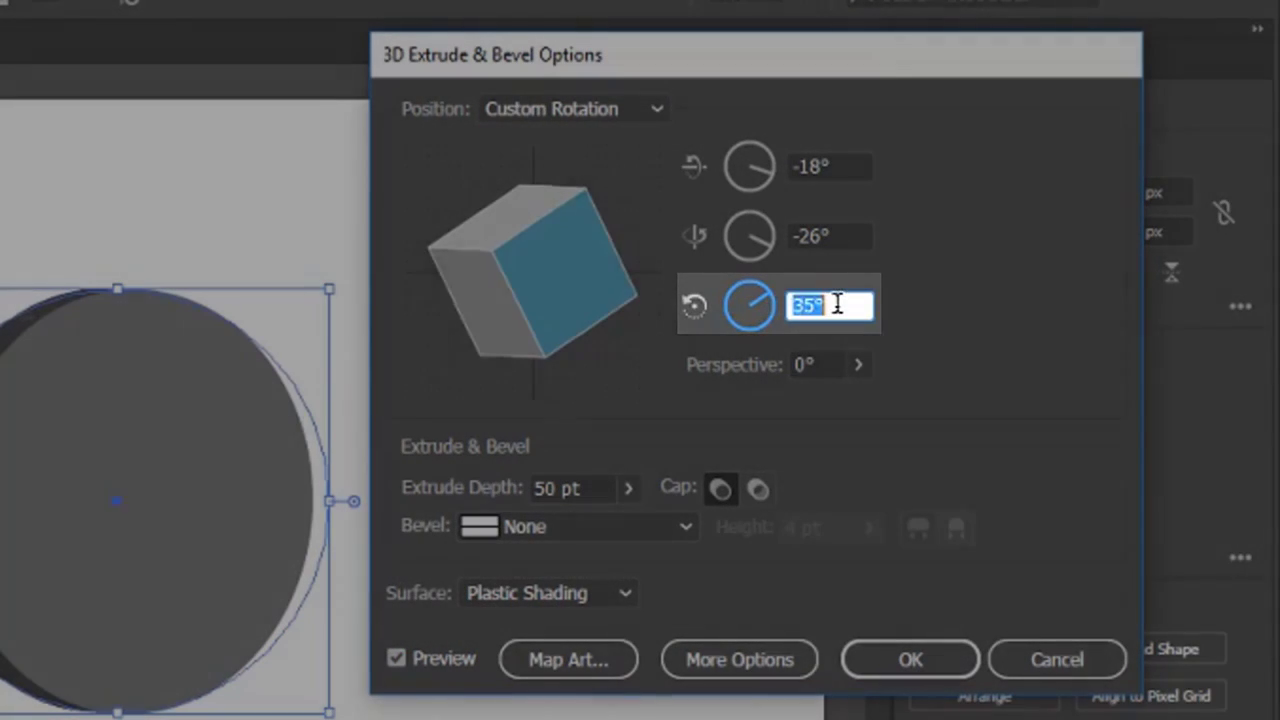
{"action": "left_click", "coordinate": [858, 364]}
{"action": "left_click_drag", "start_coordinate": [751, 402], "coordinate": [774, 400]}
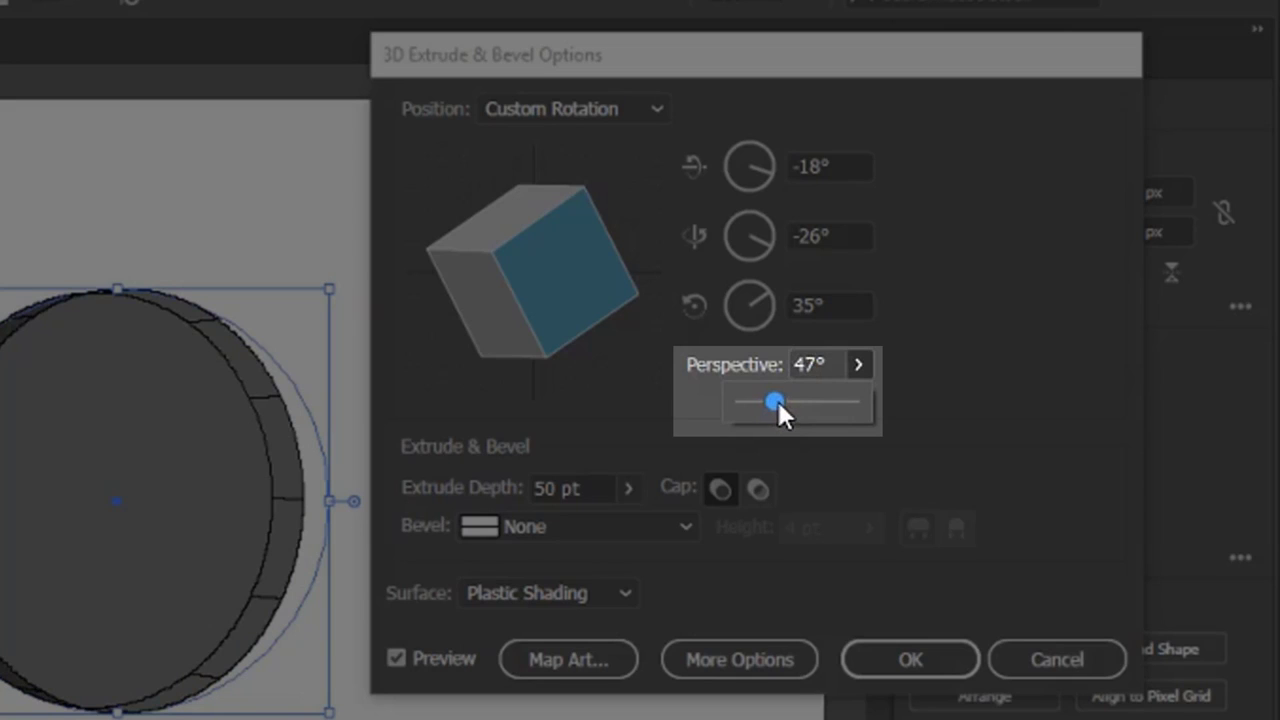
{"action": "left_click", "coordinate": [822, 362]}
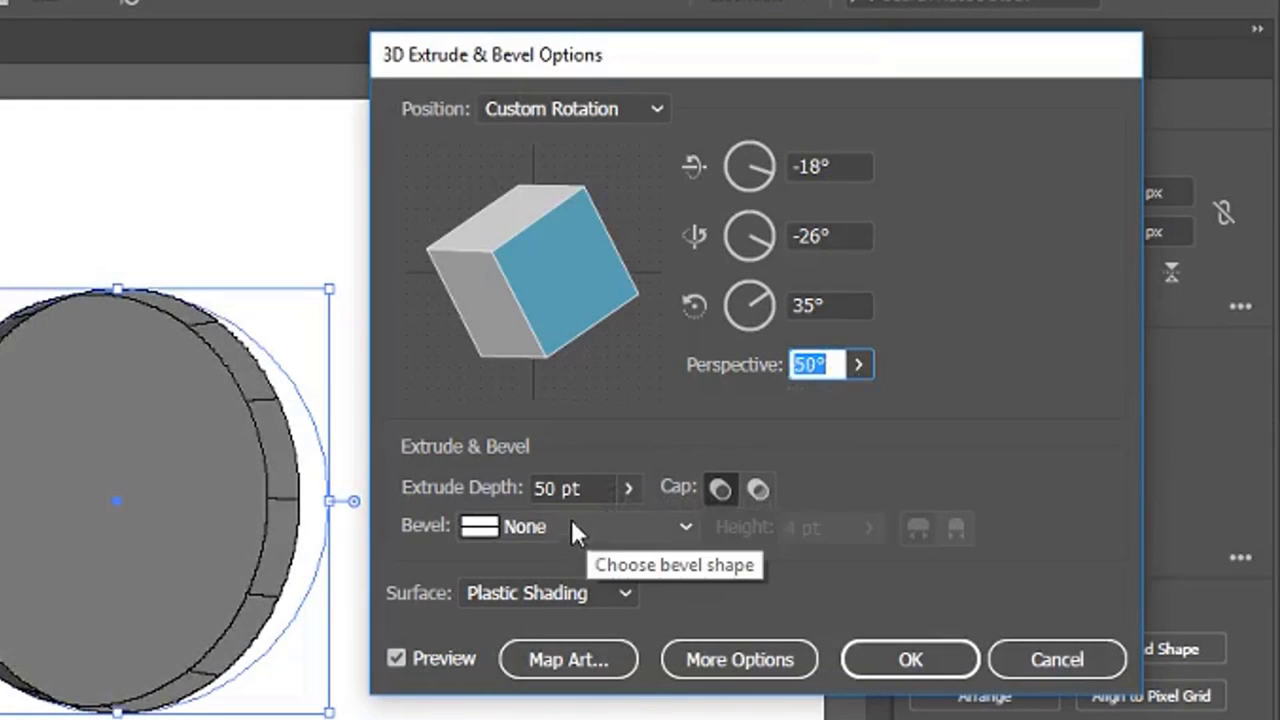
{"action": "left_click", "coordinate": [628, 488]}
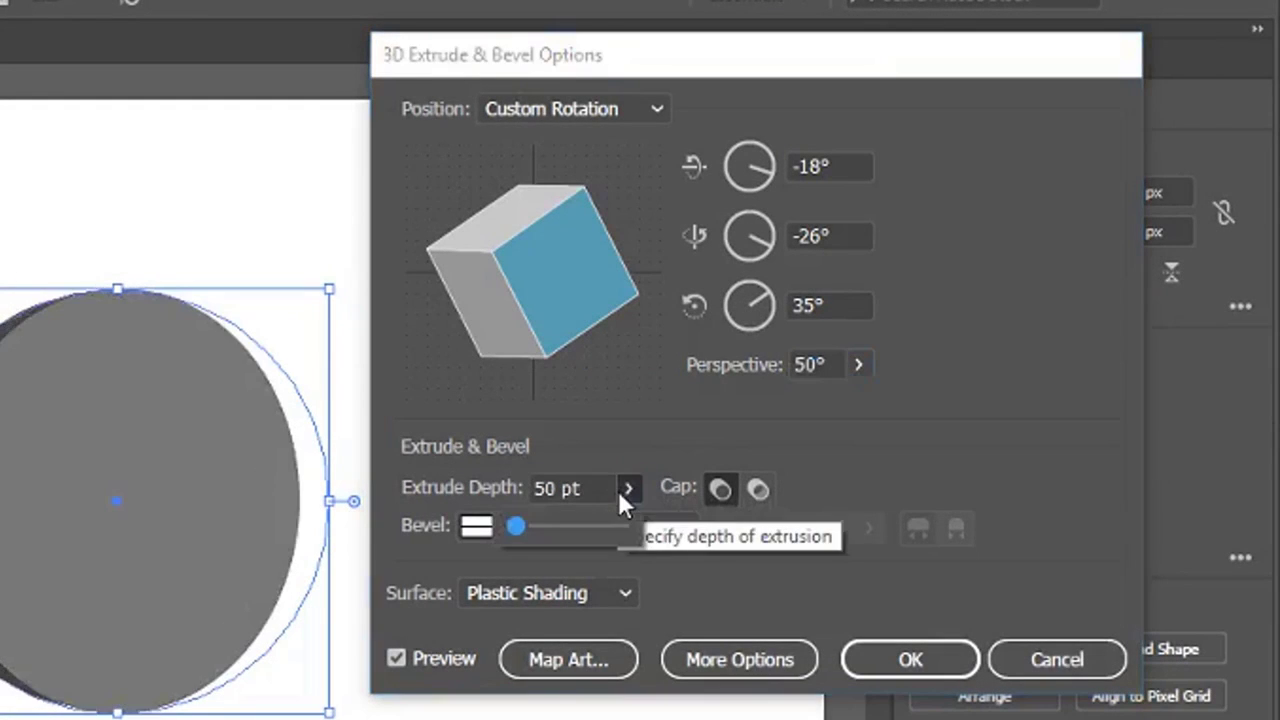
{"action": "left_click_drag", "start_coordinate": [515, 518], "coordinate": [521, 522]}
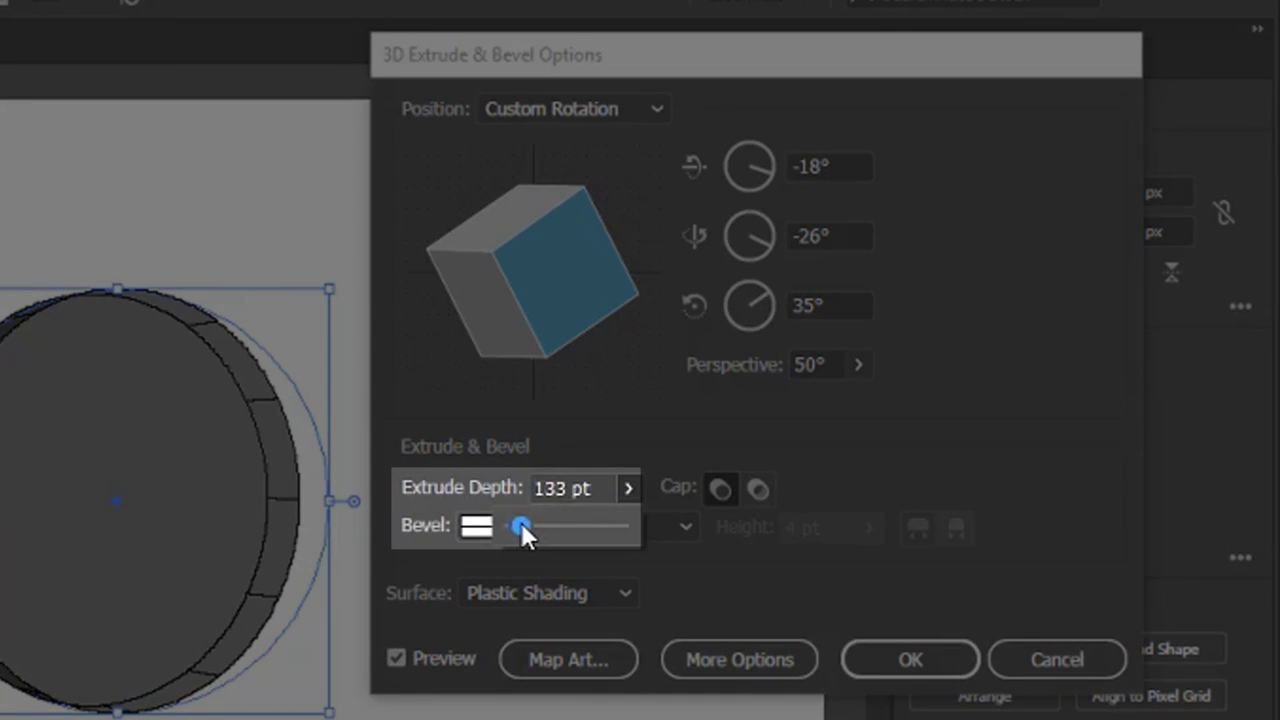
{"action": "left_click", "coordinate": [590, 488]}
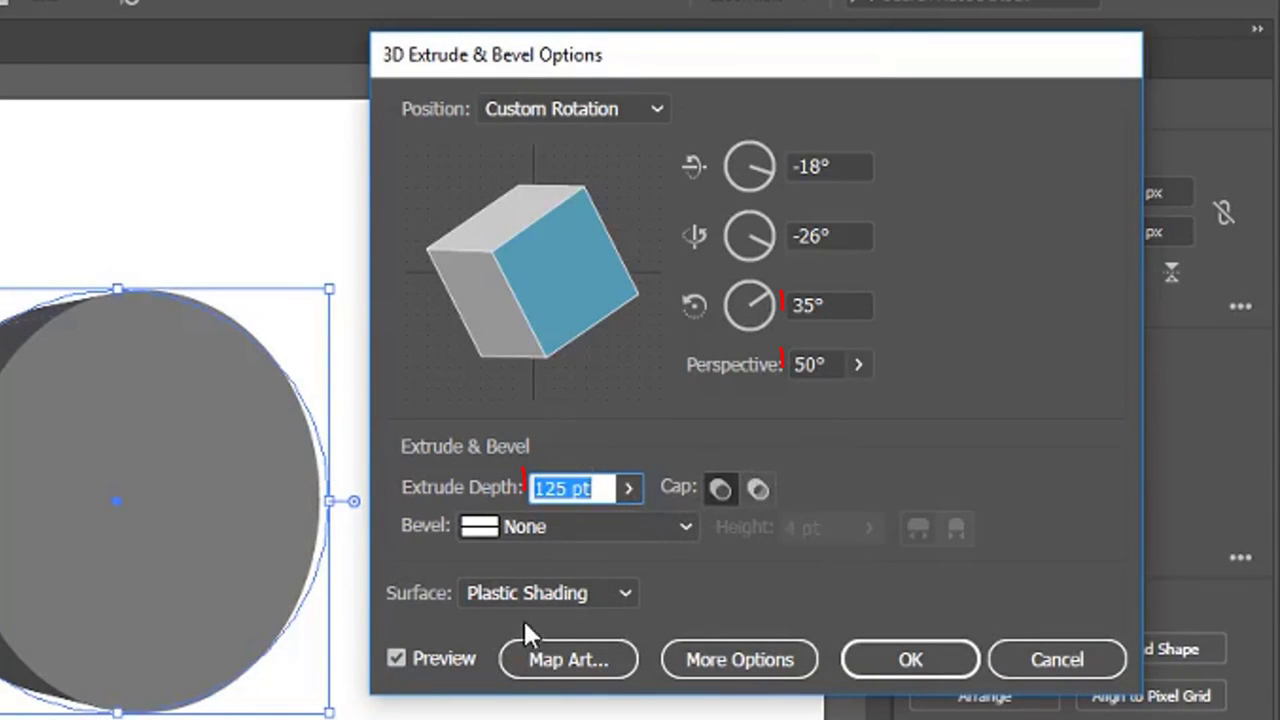
{"action": "left_click", "coordinate": [880, 662]}
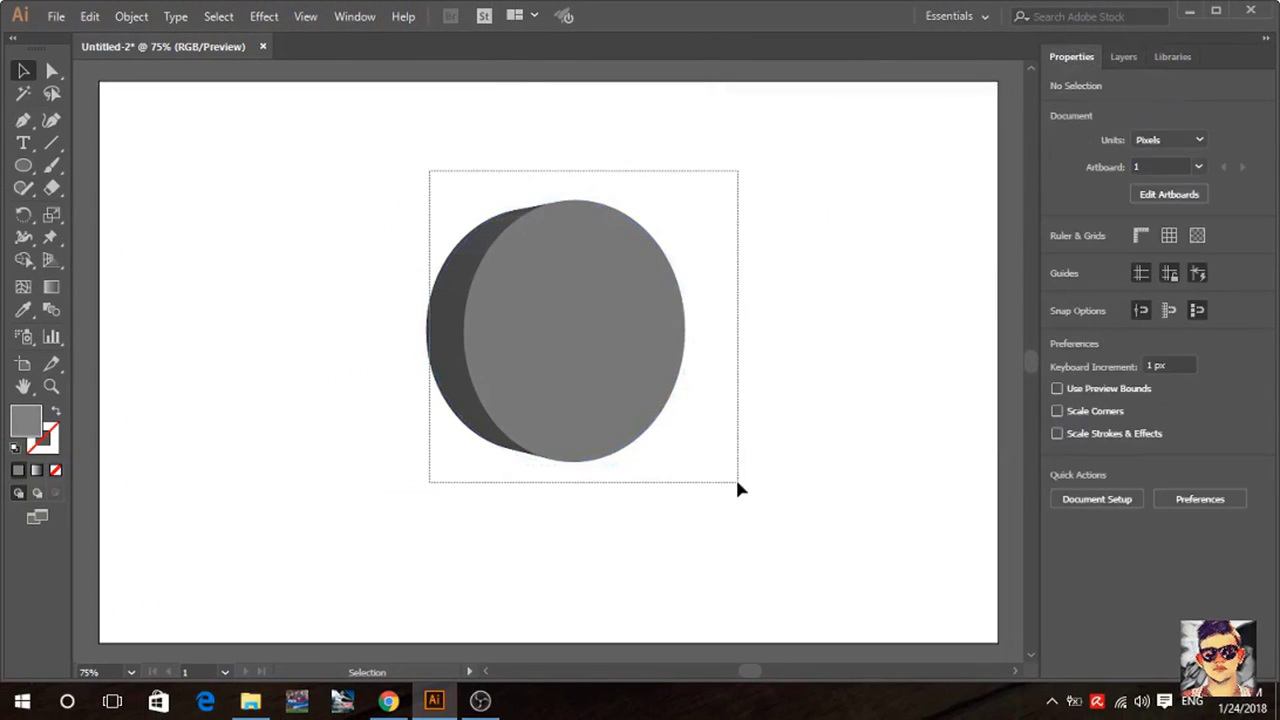
Expand the 3D disc's appearance and ungroup it repeatedly into separate shapes.
{"action": "left_click_drag", "start_coordinate": [429, 171], "coordinate": [737, 486]}
{"action": "left_click", "coordinate": [131, 17]}
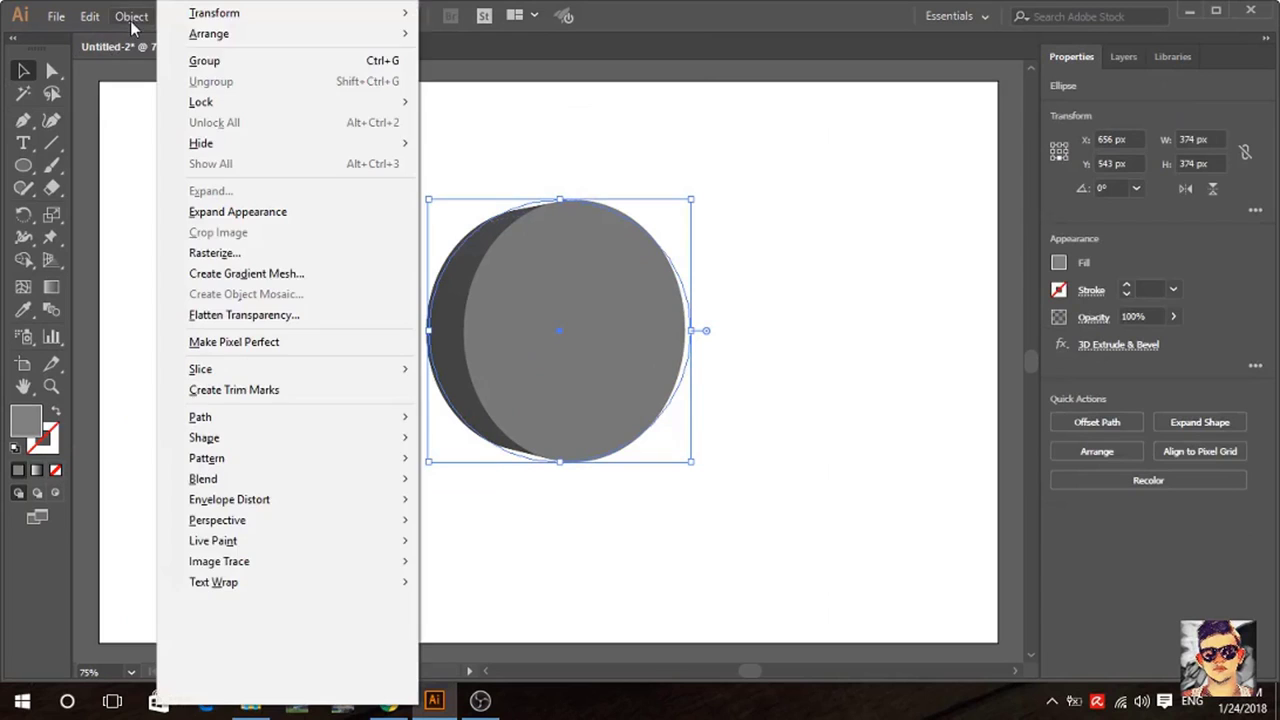
{"action": "left_click", "coordinate": [280, 212]}
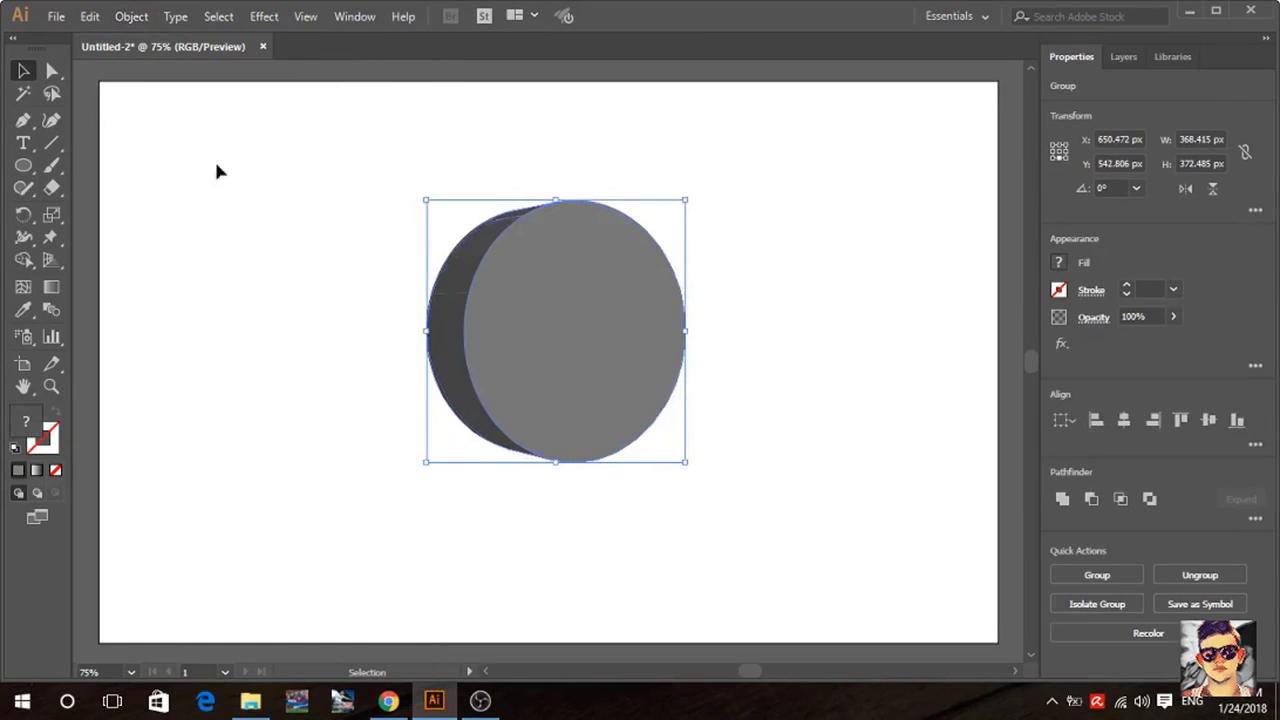
{"action": "left_click", "coordinate": [141, 18]}
{"action": "left_click", "coordinate": [220, 82]}
{"action": "left_click", "coordinate": [131, 17]}
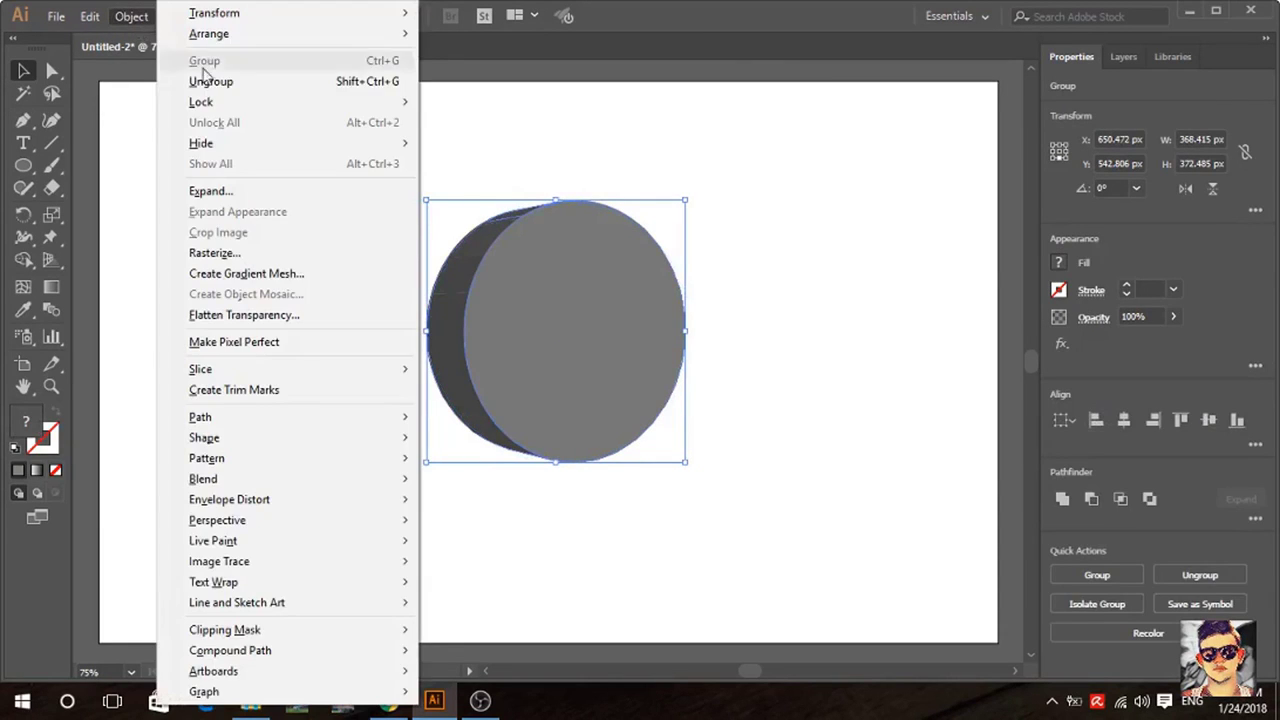
{"action": "left_click", "coordinate": [226, 84]}
{"action": "left_click", "coordinate": [136, 18]}
{"action": "left_click", "coordinate": [232, 82]}
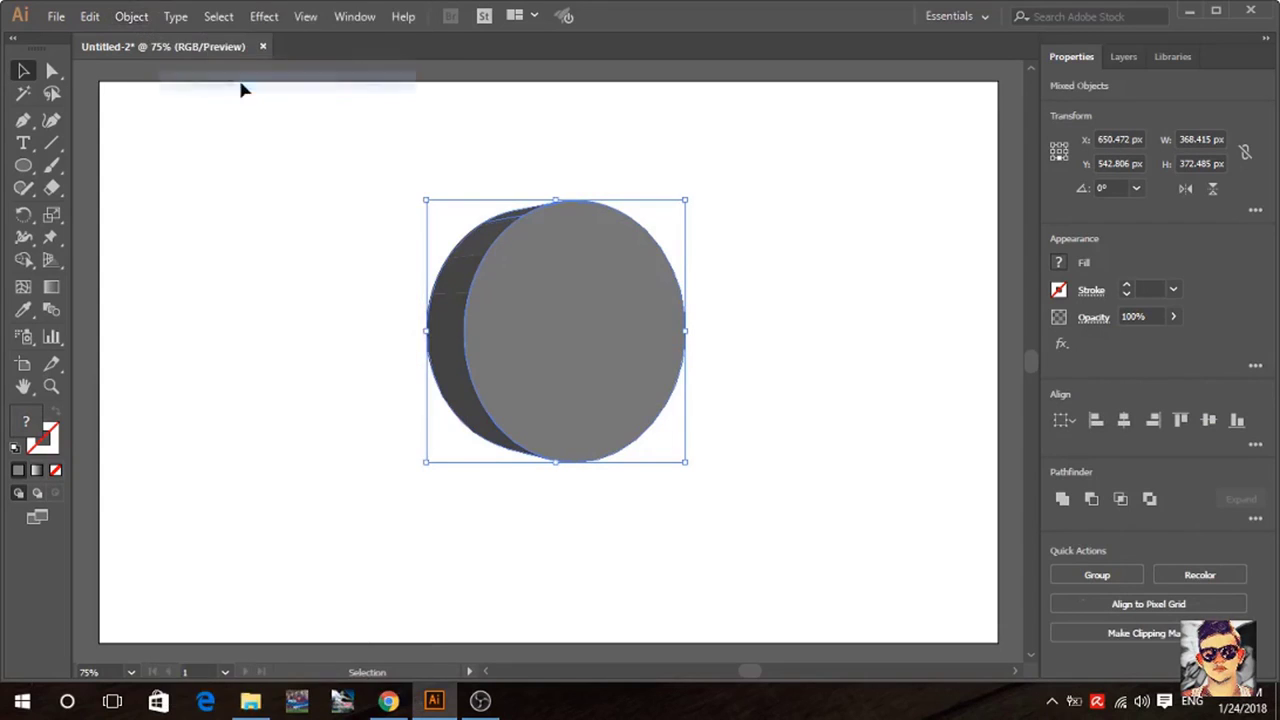
{"action": "left_click", "coordinate": [136, 20]}
{"action": "left_click", "coordinate": [111, 117]}
Merge the disc's left-side pieces into one path with Pathfinder, then select the front face.
{"action": "left_click", "coordinate": [350, 186]}
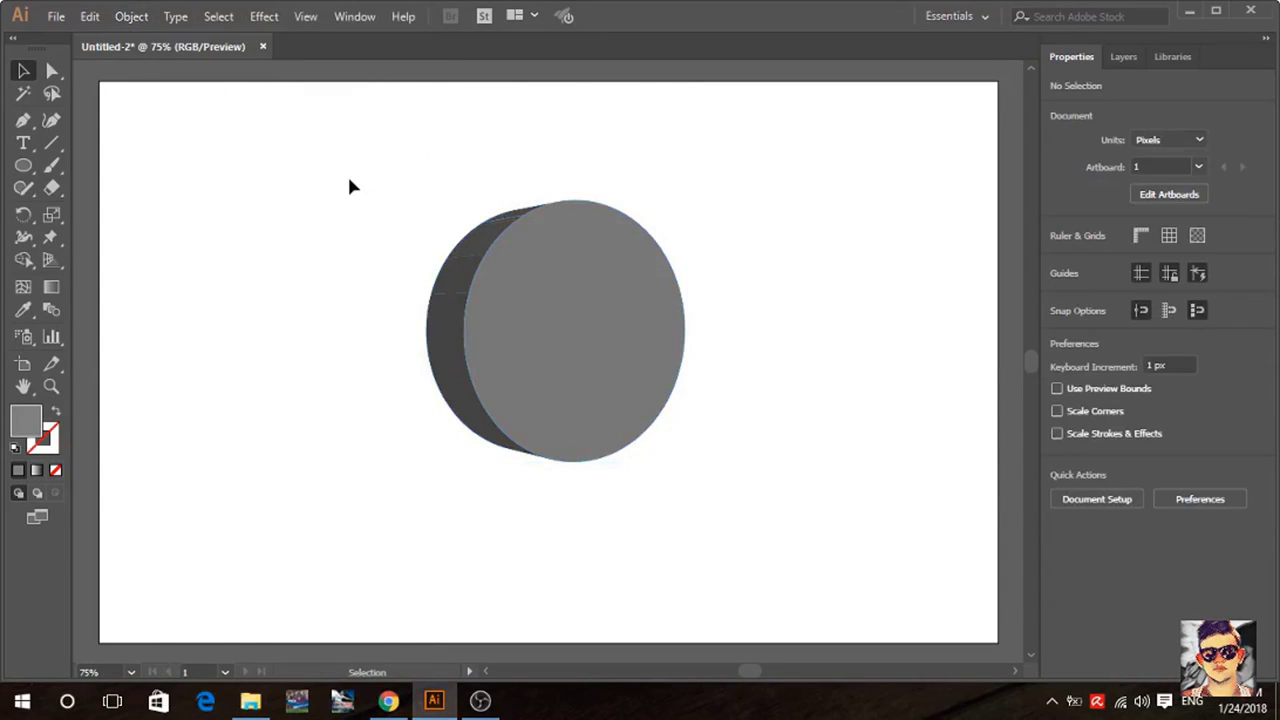
{"action": "left_click_drag", "start_coordinate": [500, 188], "coordinate": [455, 234]}
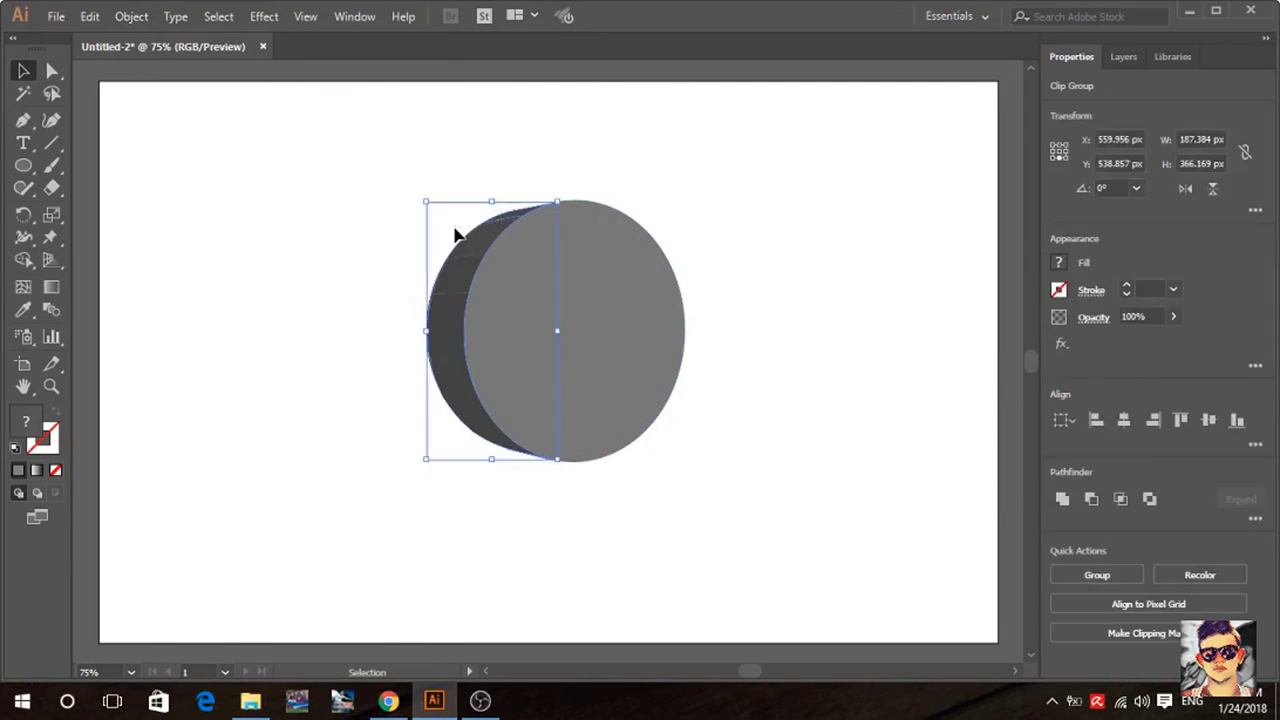
{"action": "left_click", "coordinate": [1064, 500]}
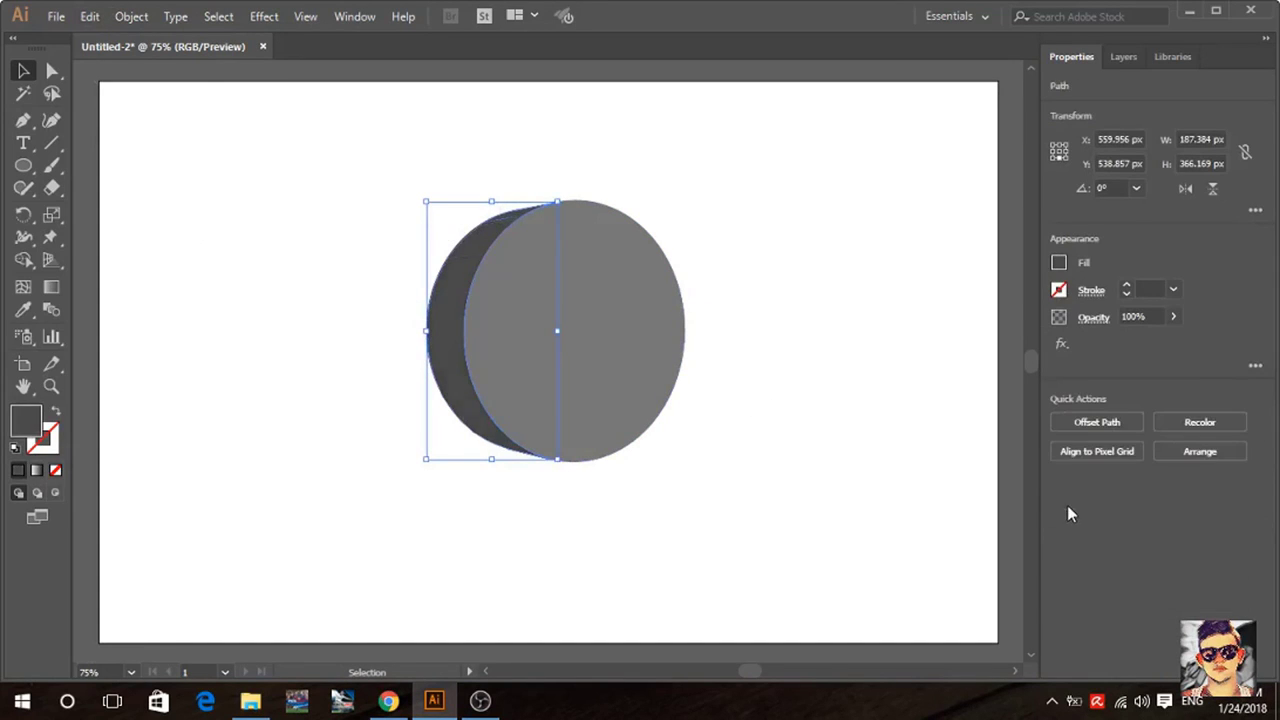
{"action": "left_click", "coordinate": [797, 329]}
{"action": "left_click", "coordinate": [597, 308]}
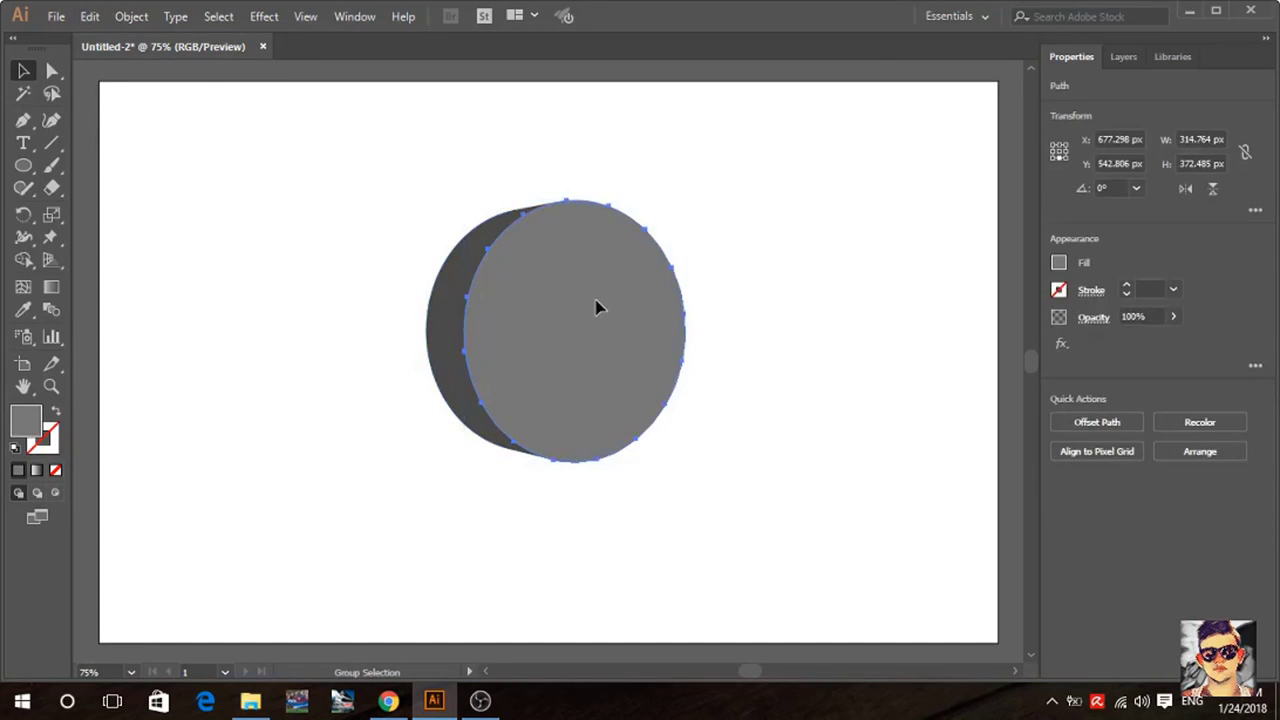
Duplicate the front face to the right and paste a slightly enlarged copy behind the face.
{"action": "left_click_drag", "start_coordinate": [597, 308], "coordinate": [881, 309]}
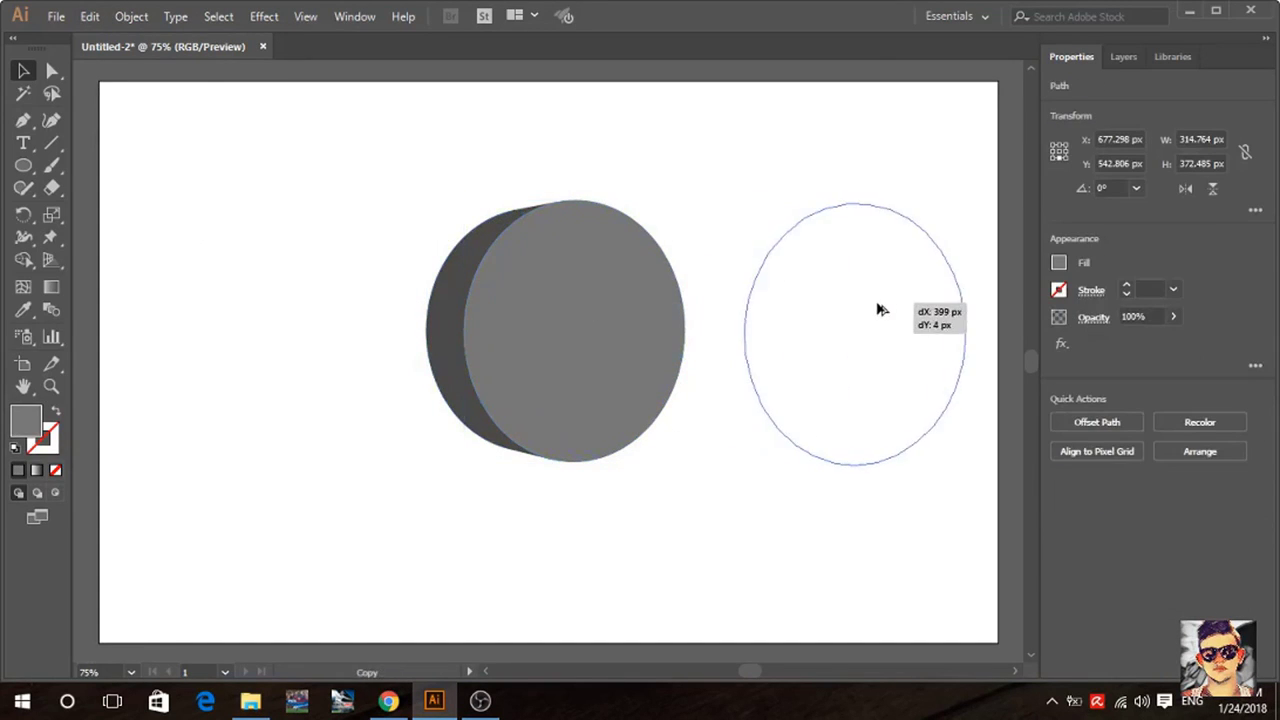
{"action": "left_click", "coordinate": [603, 323]}
{"action": "left_click", "coordinate": [92, 20]}
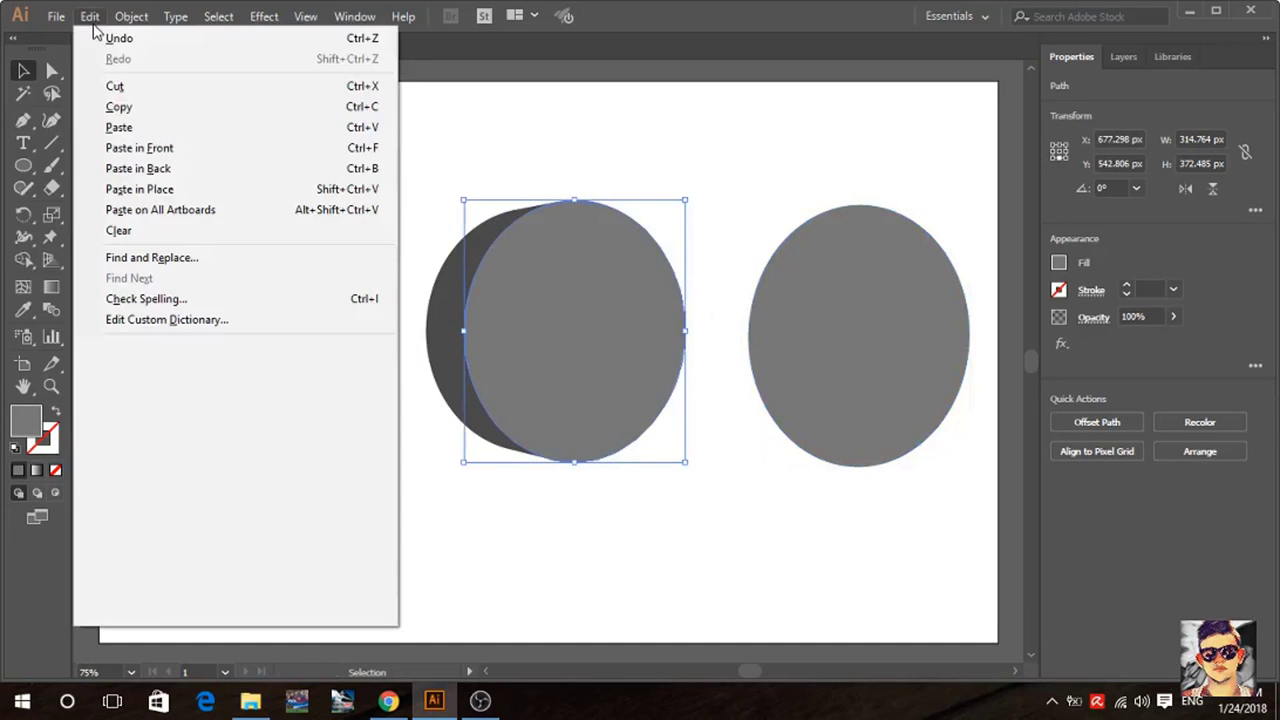
{"action": "left_click", "coordinate": [177, 106]}
{"action": "left_click", "coordinate": [90, 17]}
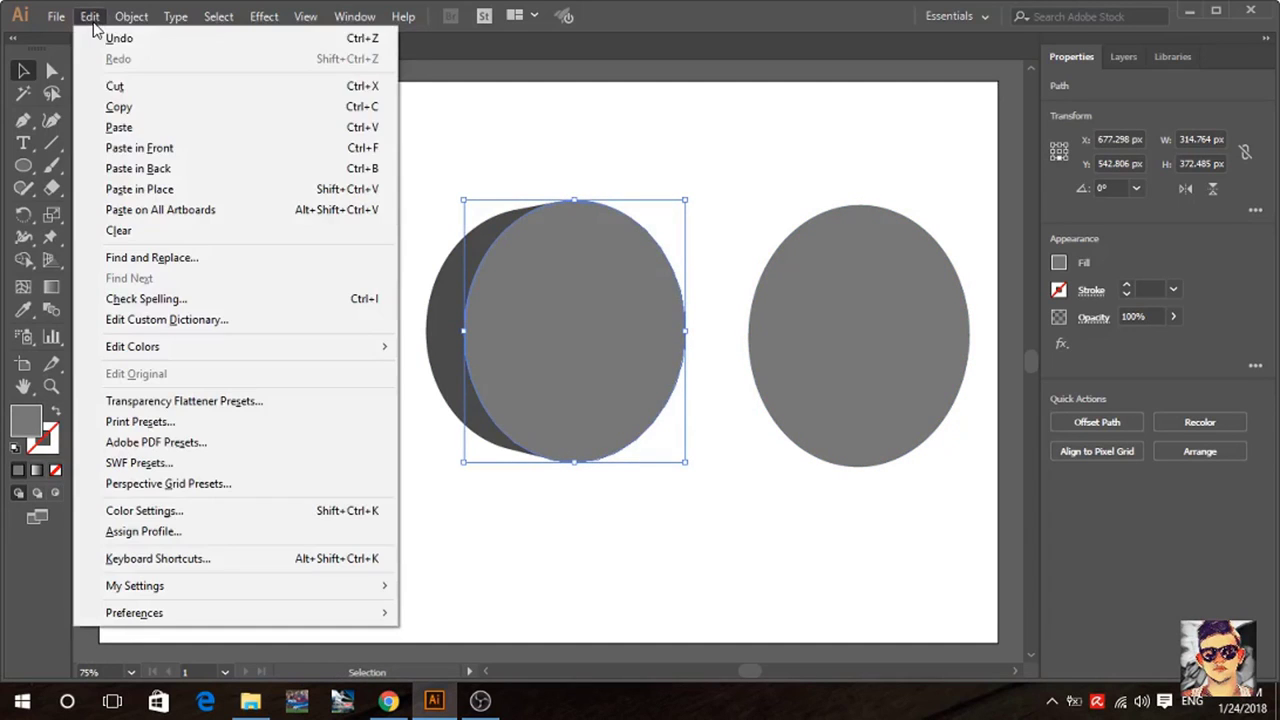
{"action": "left_click", "coordinate": [195, 172]}
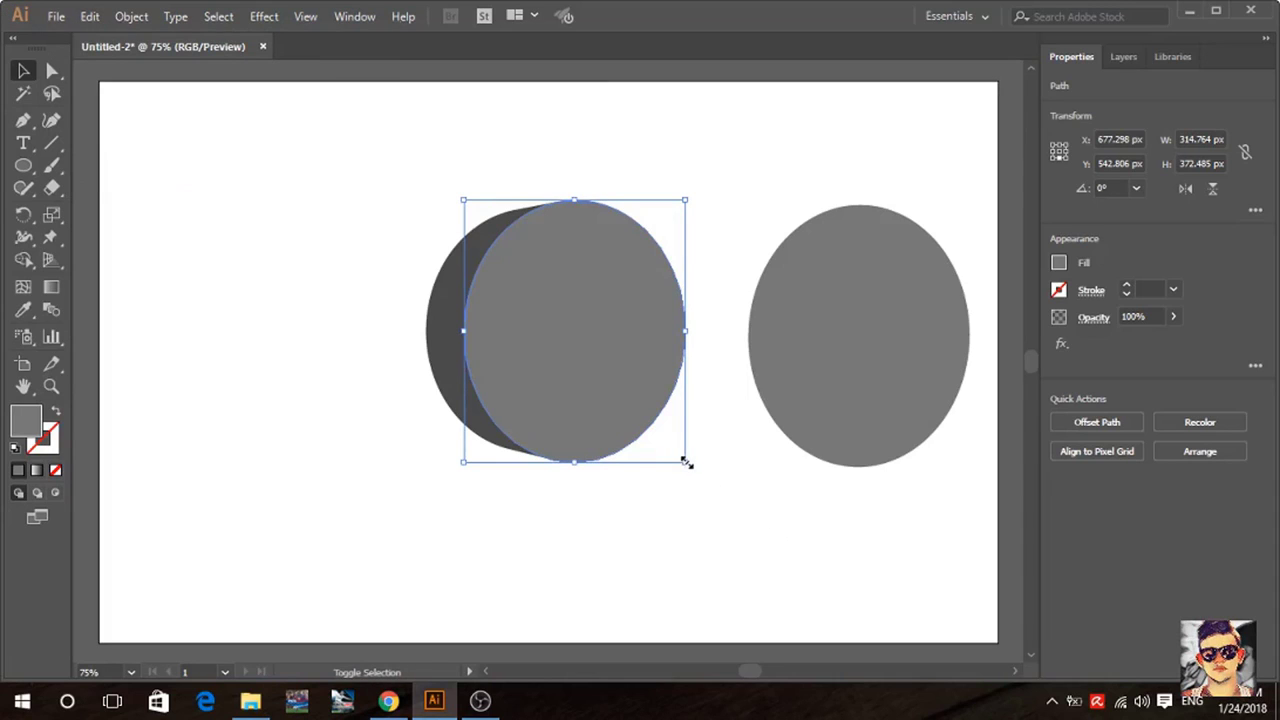
{"action": "left_click_drag", "start_coordinate": [686, 461], "coordinate": [702, 472]}
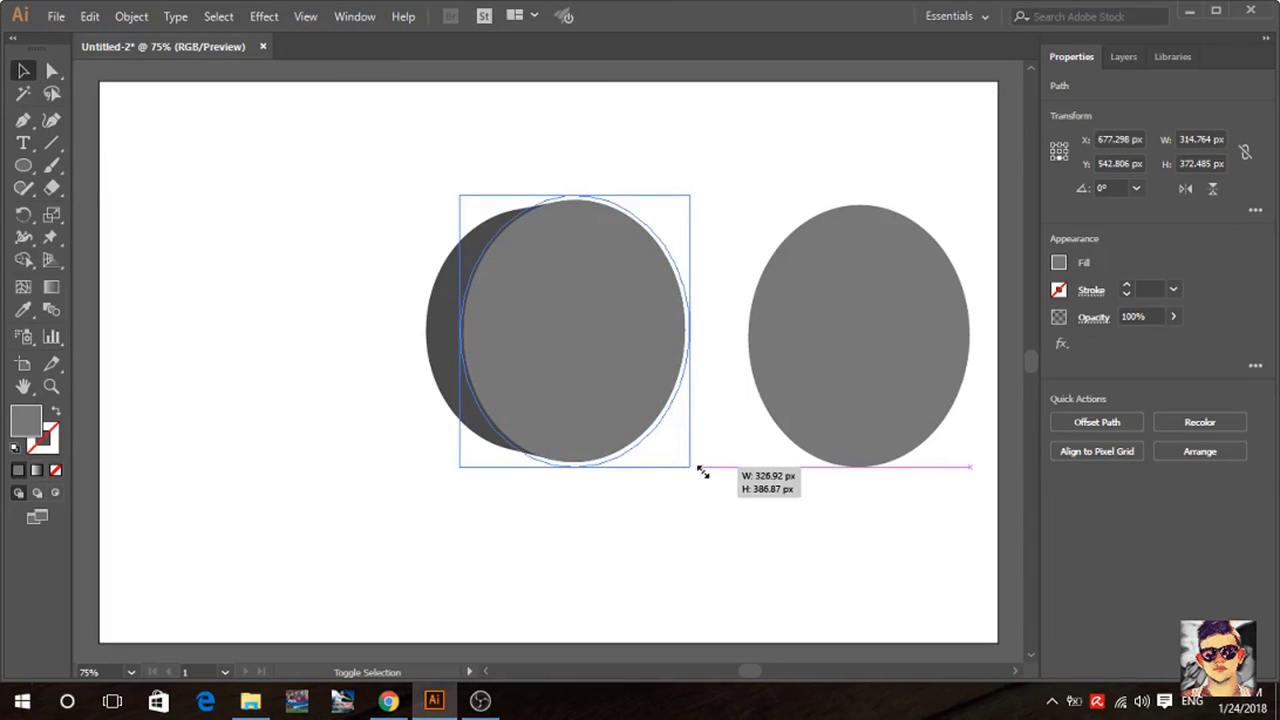
{"action": "left_click_drag", "start_coordinate": [703, 472], "coordinate": [704, 473]}
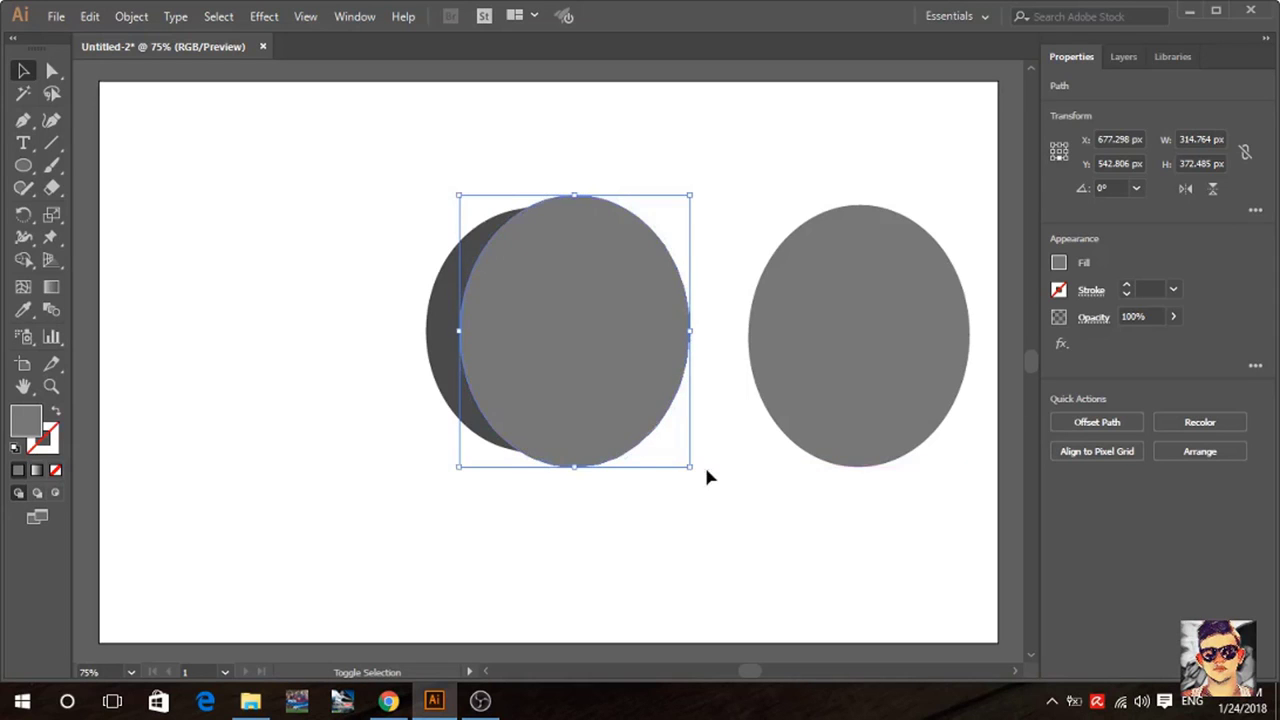
Fill the back copy light grey and subtract the front circle, leaving a thin rim.
{"action": "left_click", "coordinate": [1059, 263]}
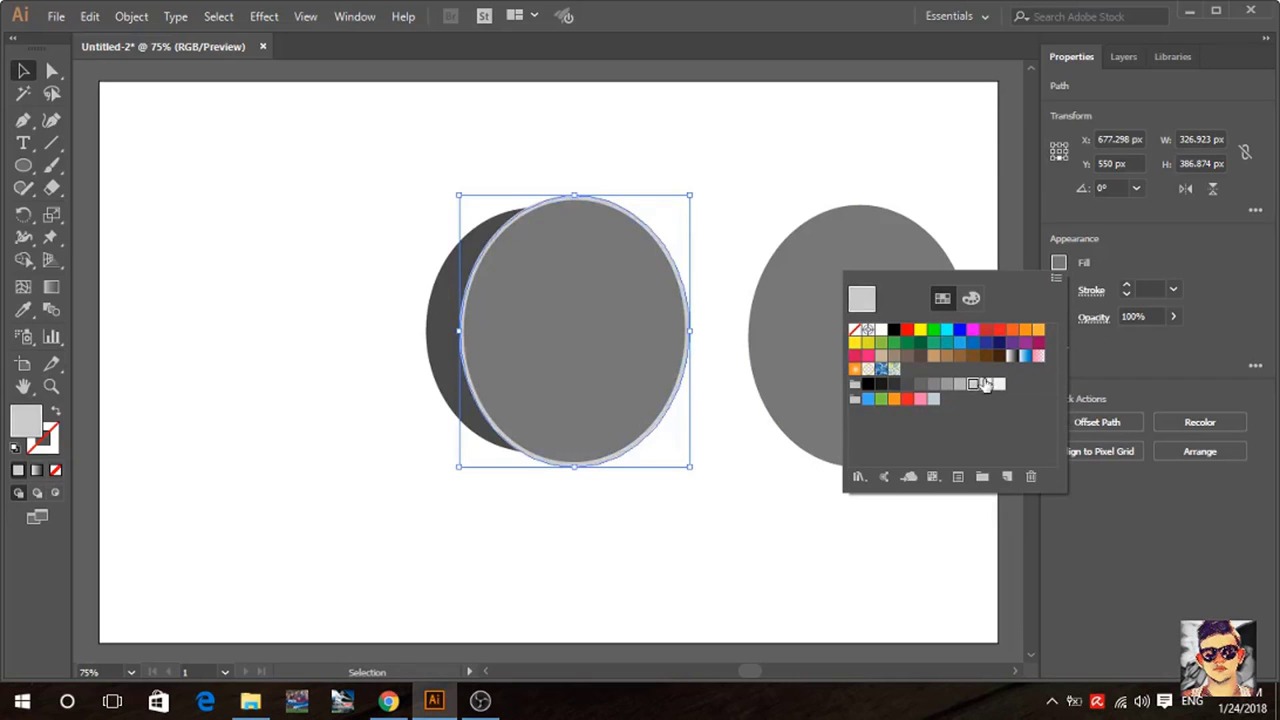
{"action": "left_click", "coordinate": [986, 384]}
{"action": "left_click", "coordinate": [1058, 263]}
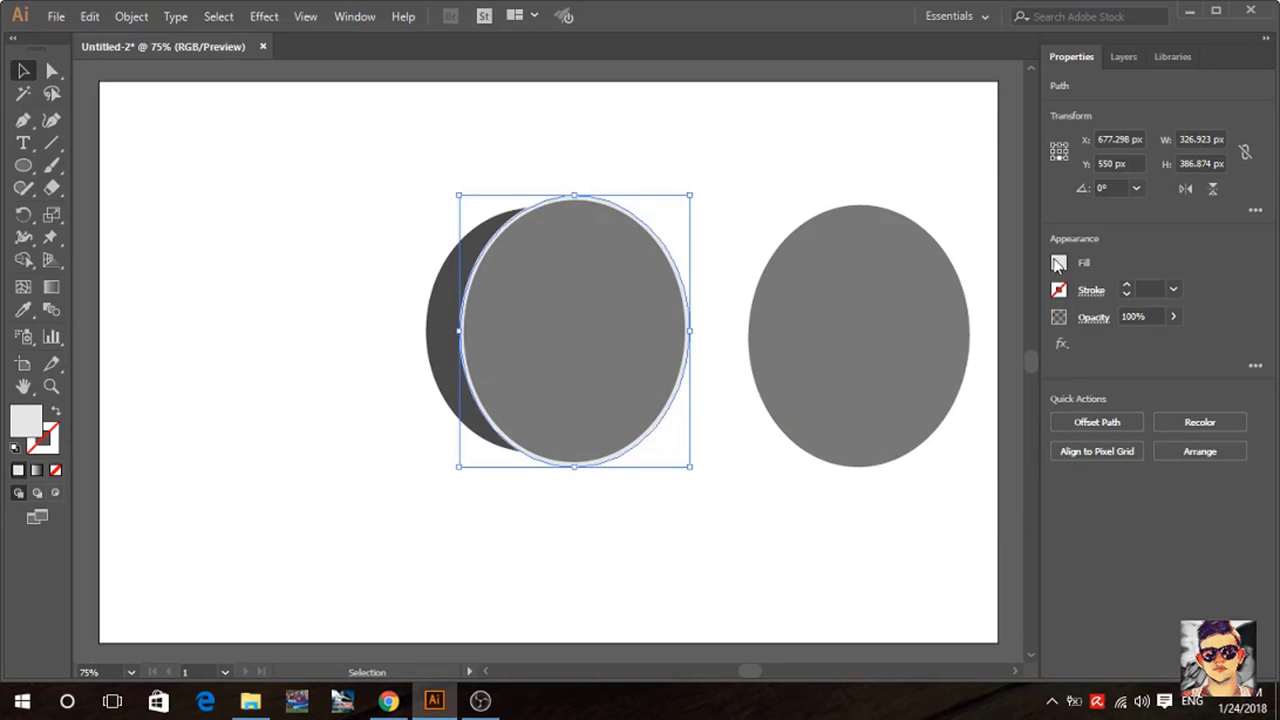
{"action": "left_click", "coordinate": [741, 428]}
{"action": "left_click", "coordinate": [592, 374]}
{"action": "left_click", "coordinate": [726, 471]}
{"action": "left_click", "coordinate": [686, 385]}
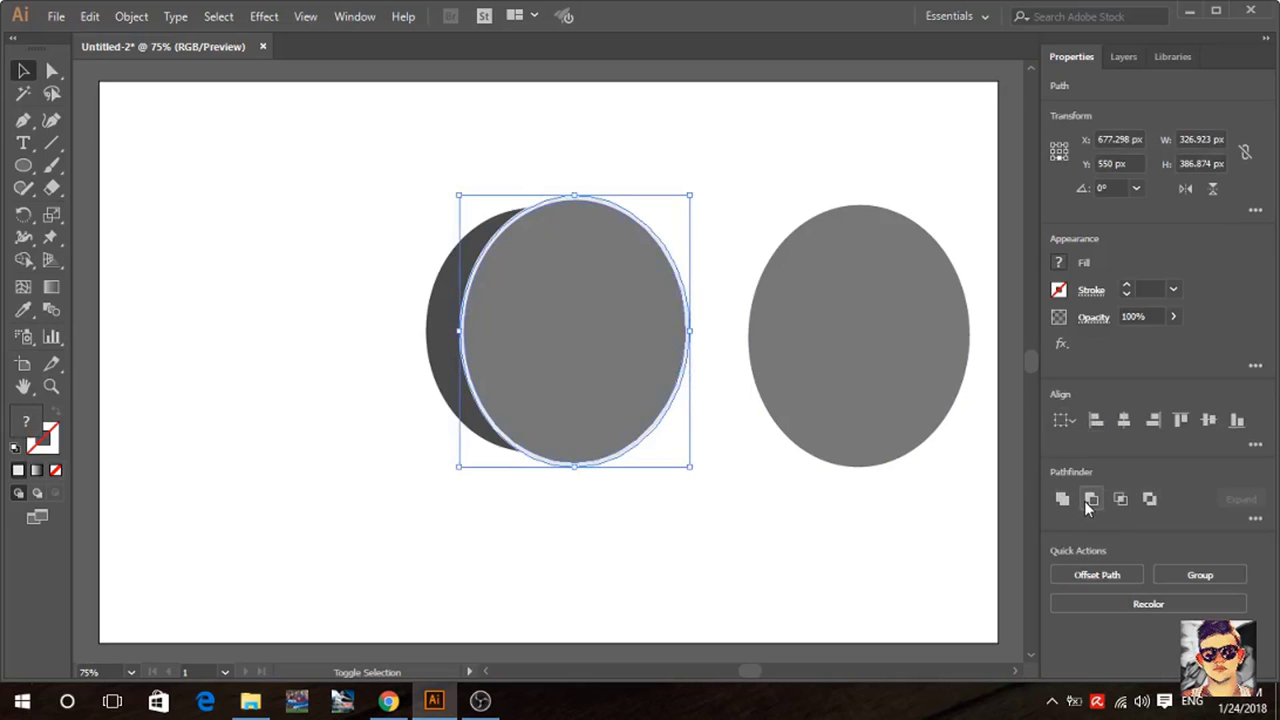
{"action": "left_click", "coordinate": [1089, 500]}
Move the grey ellipse onto the disc's front face and zoom to check its fit.
{"action": "left_click", "coordinate": [713, 517]}
{"action": "mouse_move", "coordinate": [912, 381]}
{"action": "left_mouse_down"}
{"action": "mouse_move", "coordinate": [621, 377]}
{"action": "mouse_move", "coordinate": [630, 370]}
{"action": "left_mouse_up"}
{"action": "key", "text": "ctrl+plus"}
{"action": "key", "text": "ctrl+plus"}
{"action": "key", "text": "ctrl+plus"}
{"action": "key", "text": "ctrl+plus"}
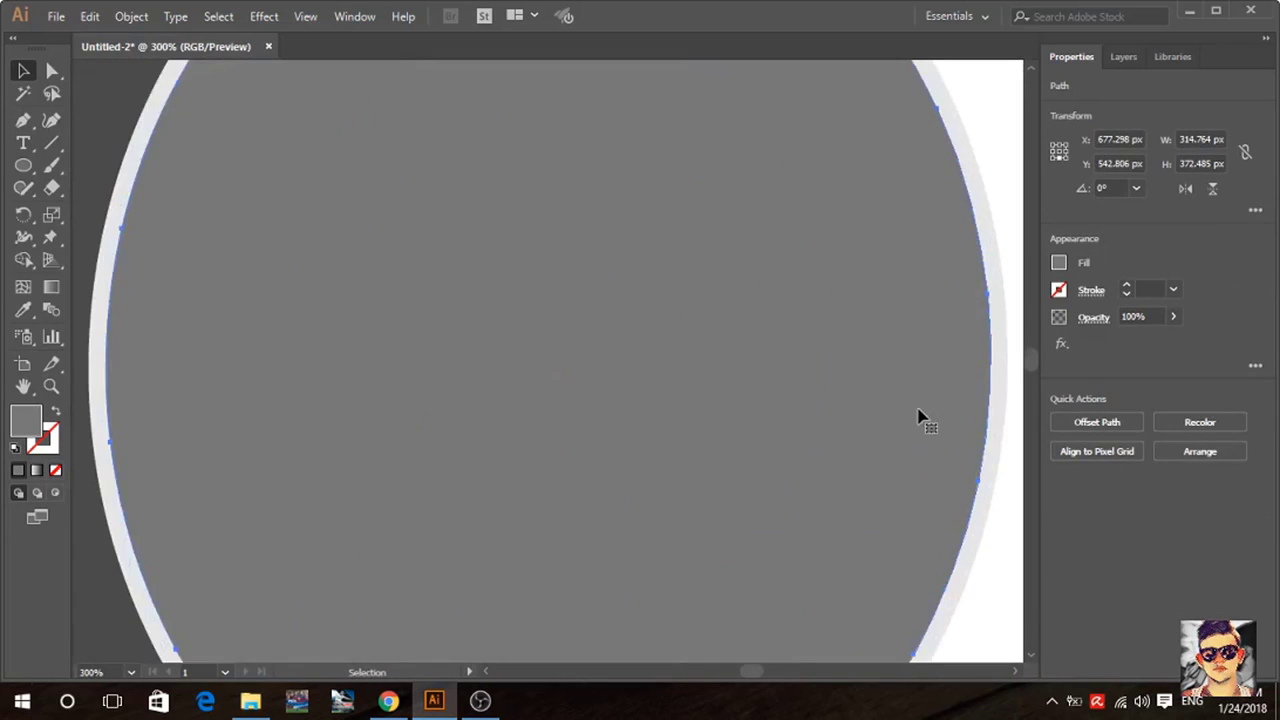
{"action": "key", "text": "a"}
{"action": "key", "text": "ctrl+minus"}
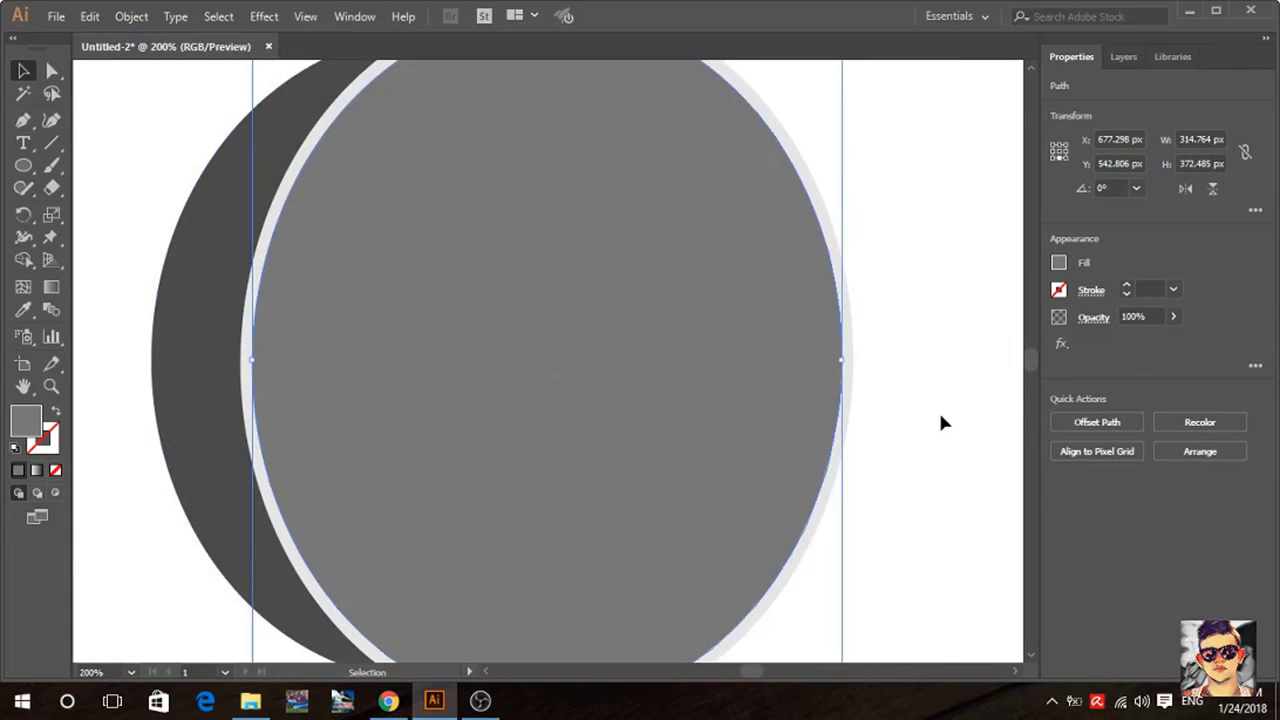
{"action": "left_click", "coordinate": [940, 415]}
{"action": "key", "text": "ctrl+0"}
Paste a copy of the face ellipse in front, shrink it to a small centred oval, fill it light grey.
{"action": "key", "text": "v"}
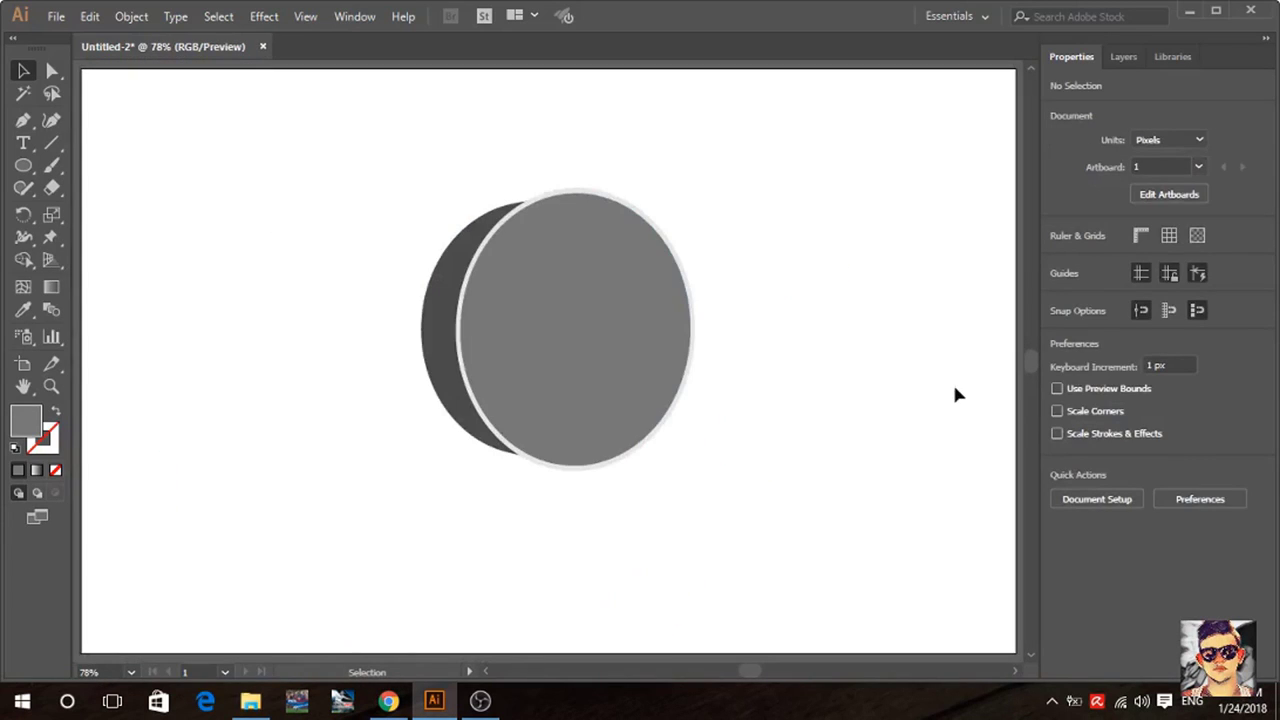
{"action": "left_click", "coordinate": [591, 351]}
{"action": "left_click", "coordinate": [89, 16]}
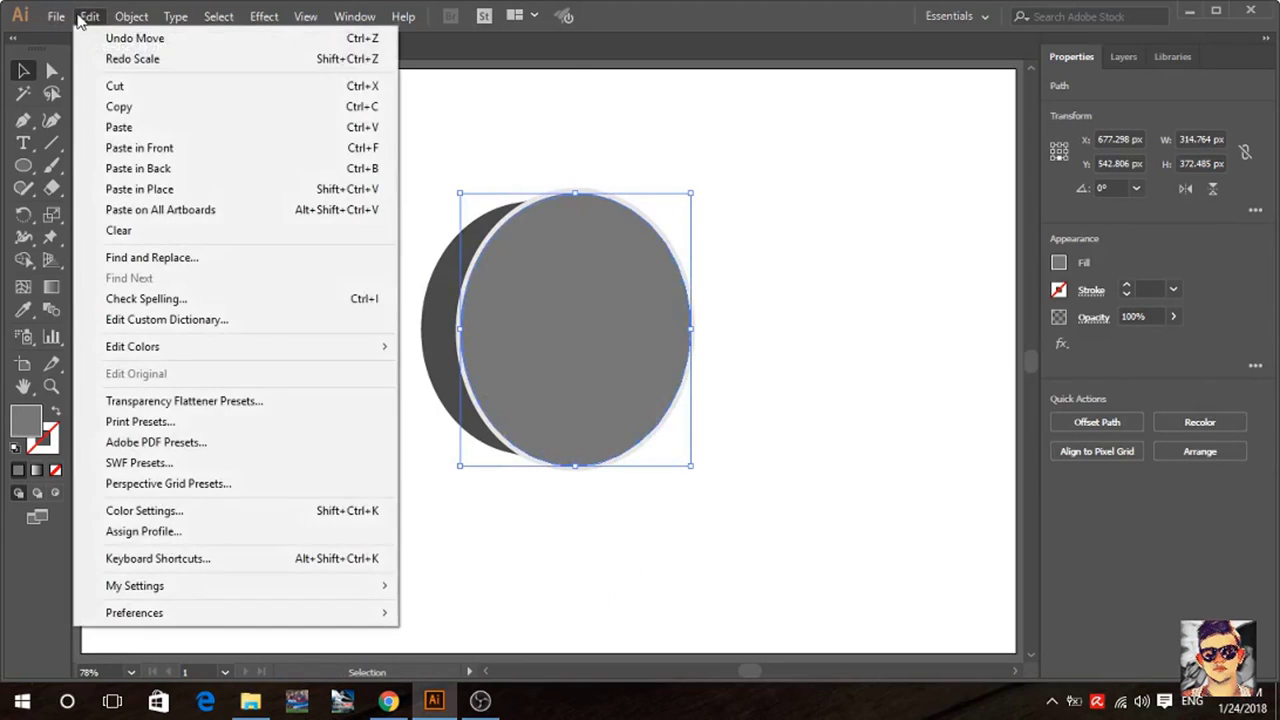
{"action": "left_click", "coordinate": [119, 106]}
{"action": "left_click", "coordinate": [89, 16]}
{"action": "left_click", "coordinate": [137, 148]}
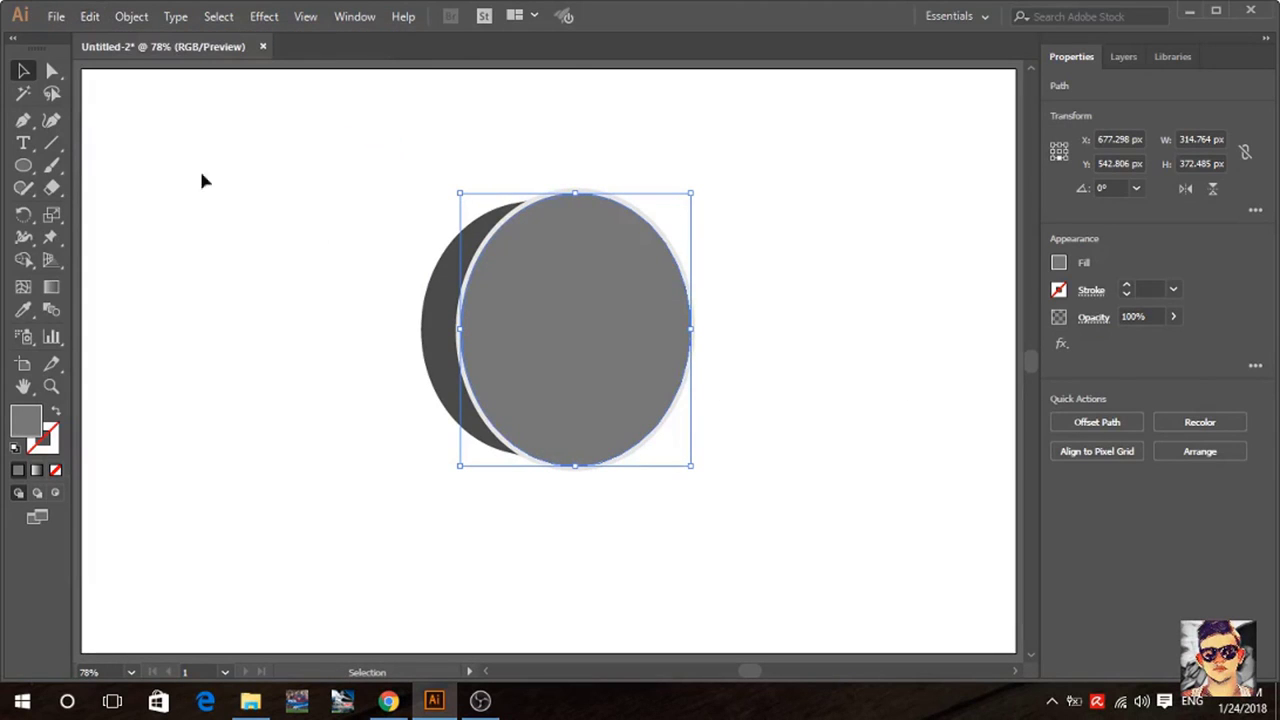
{"action": "left_click_drag", "start_coordinate": [695, 470], "coordinate": [643, 393]}
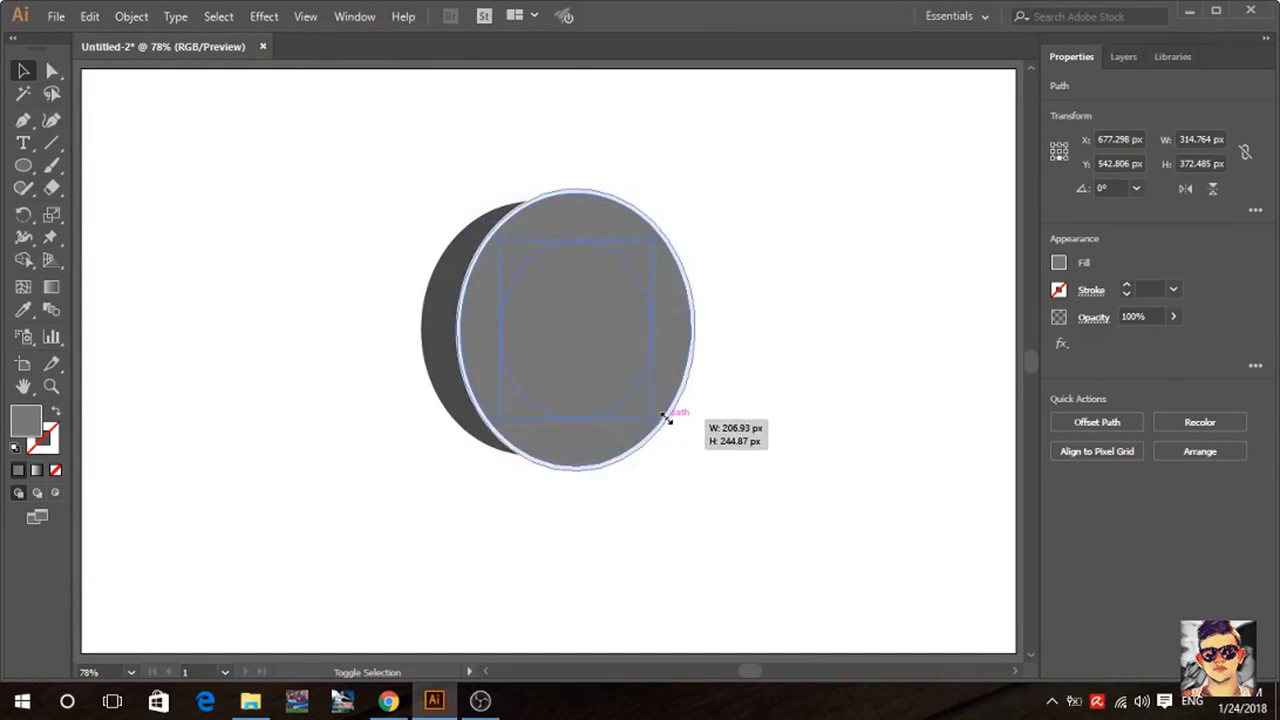
{"action": "left_click", "coordinate": [1059, 262]}
{"action": "left_click", "coordinate": [986, 385]}
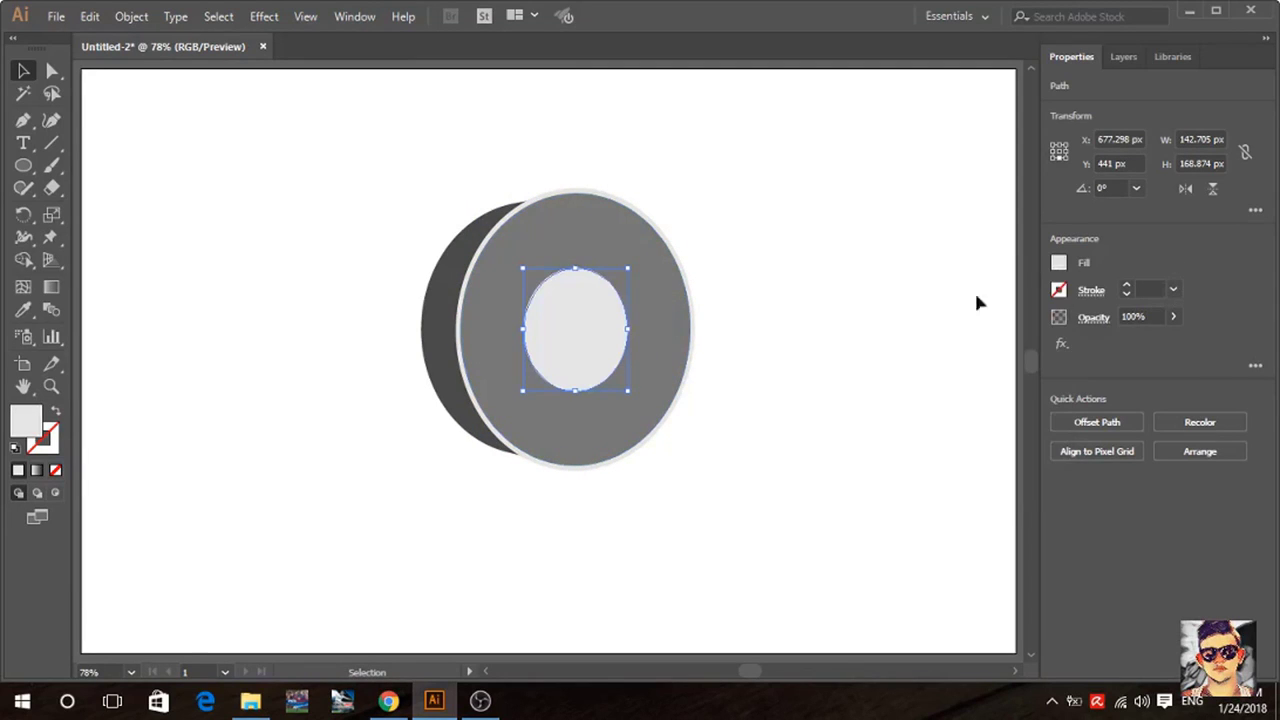
Keep a spare copy of the light oval to the right and punch the oval hole through the front face.
{"action": "left_click", "coordinate": [597, 244], "text": "shift"}
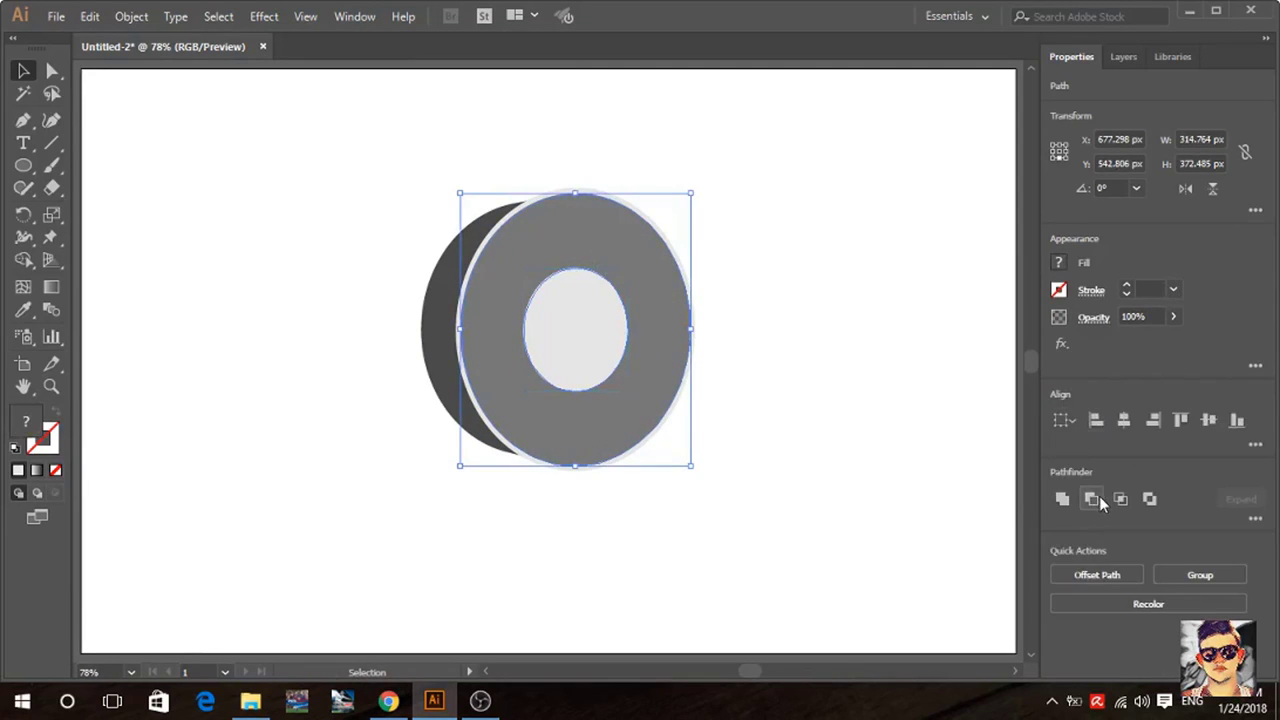
{"action": "left_click", "coordinate": [838, 396]}
{"action": "left_click", "coordinate": [560, 354]}
{"action": "left_click_drag", "start_coordinate": [560, 354], "coordinate": [897, 358]}
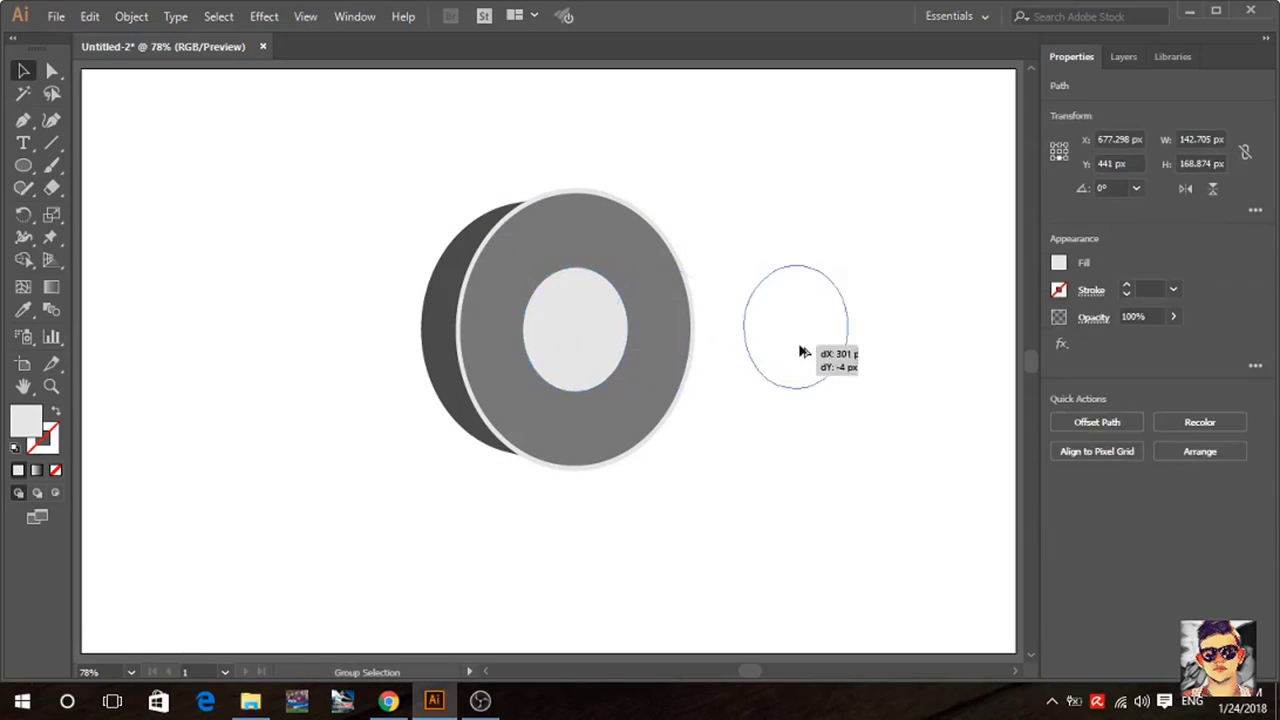
{"action": "left_click", "coordinate": [737, 360]}
{"action": "left_click", "coordinate": [586, 358]}
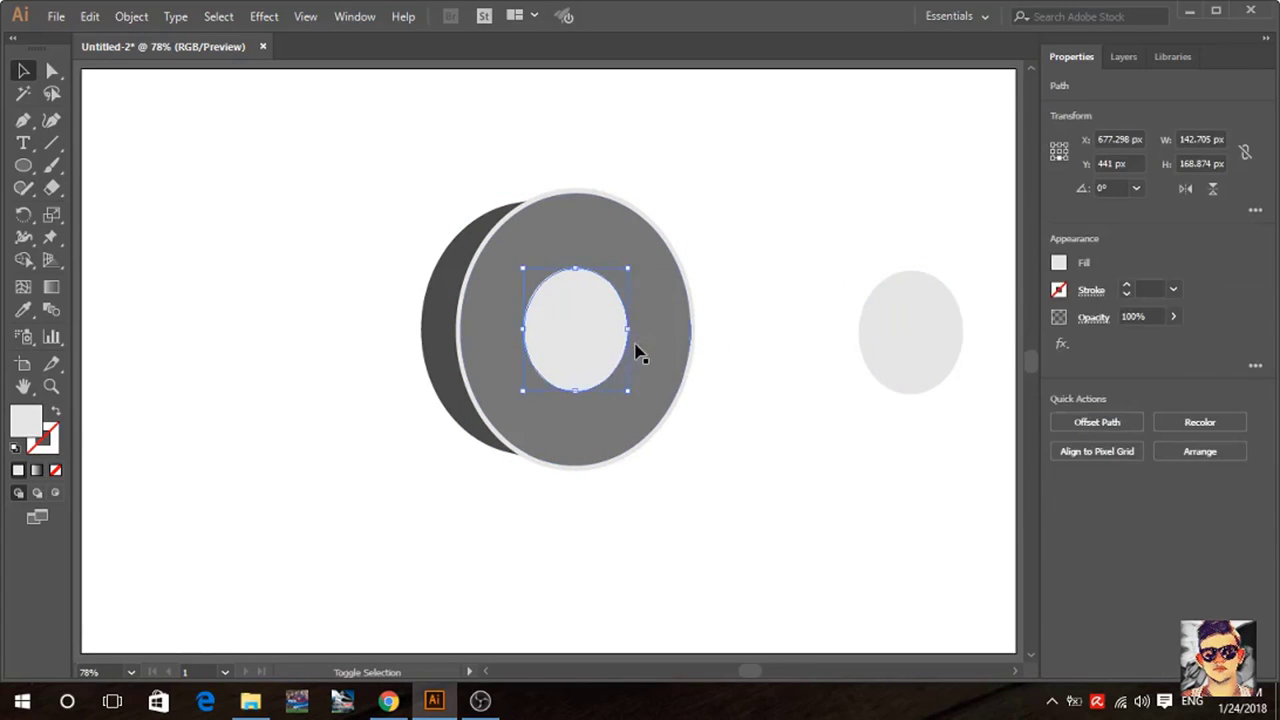
{"action": "left_click", "coordinate": [650, 350], "text": "shift"}
{"action": "left_click", "coordinate": [1091, 499]}
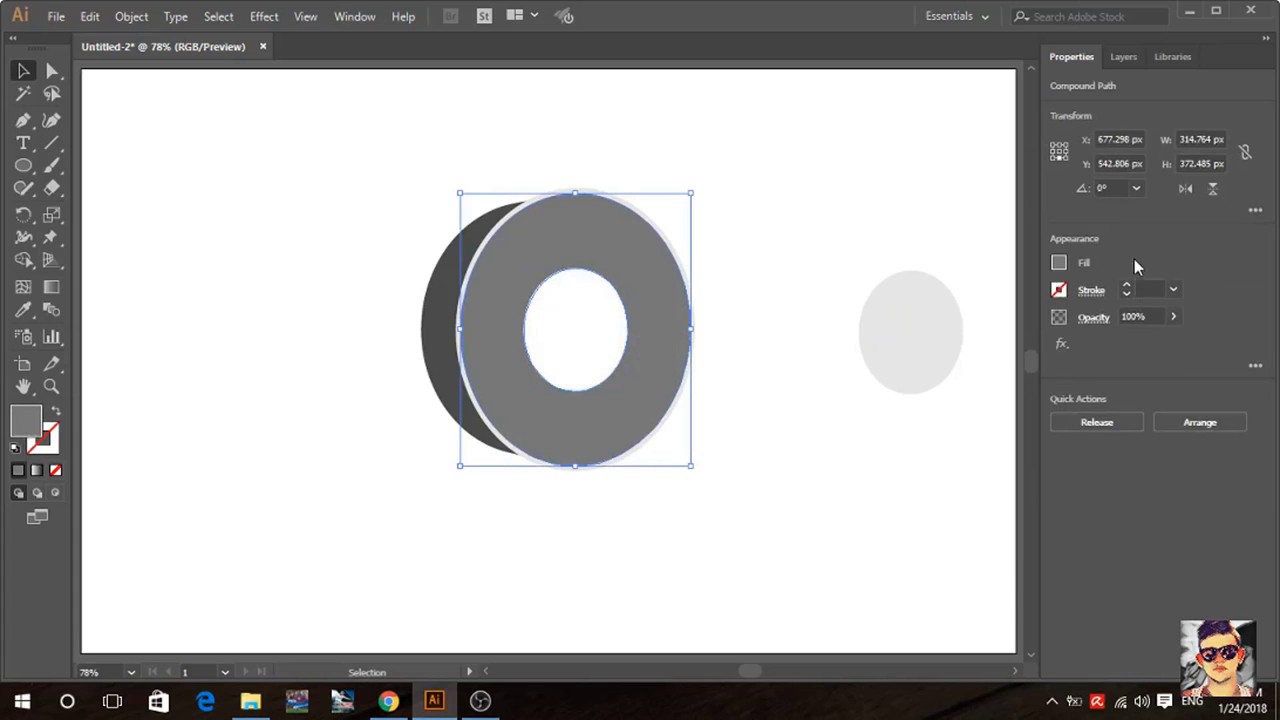
Duplicate the spare light-grey oval above the original one.
{"action": "left_click", "coordinate": [928, 343]}
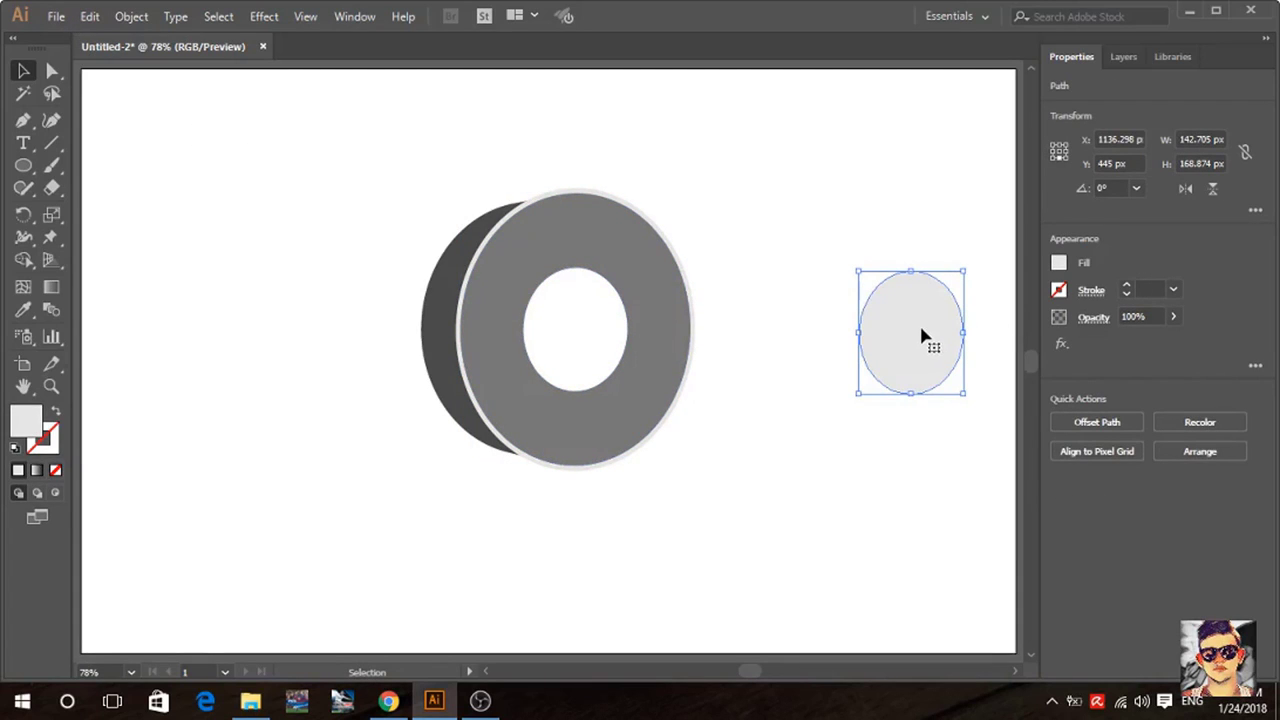
{"action": "left_click_drag", "start_coordinate": [921, 336], "coordinate": [911, 177]}
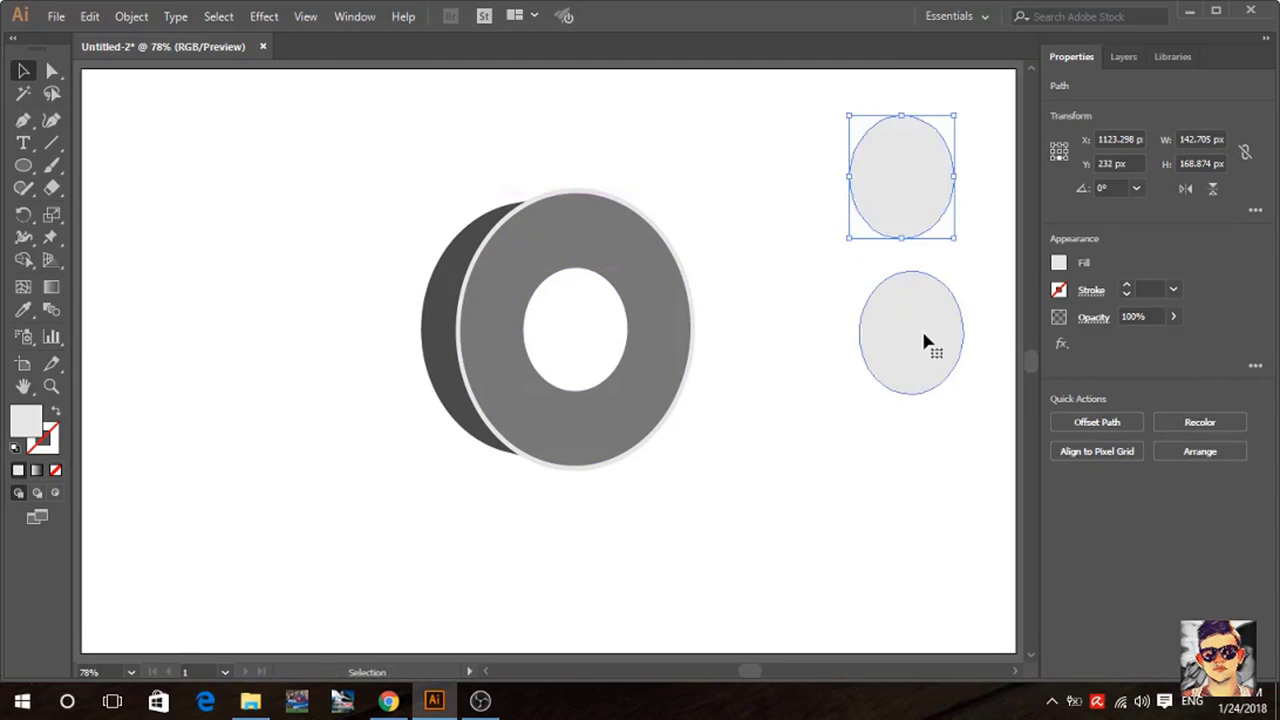
{"action": "left_click", "coordinate": [921, 330]}
{"action": "left_click", "coordinate": [90, 16]}
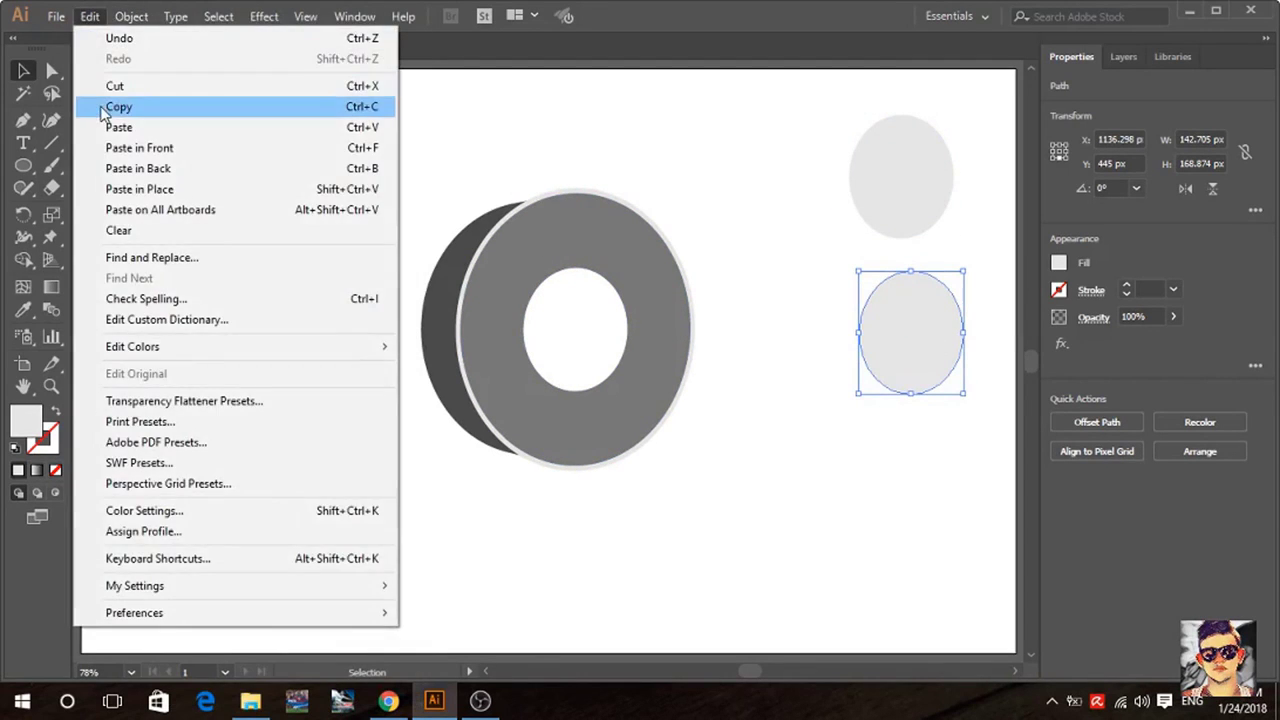
Paste a copy of the lower light oval in front, fill it dark grey and nudge it left.
{"action": "left_click", "coordinate": [80, 107]}
{"action": "left_click", "coordinate": [89, 16]}
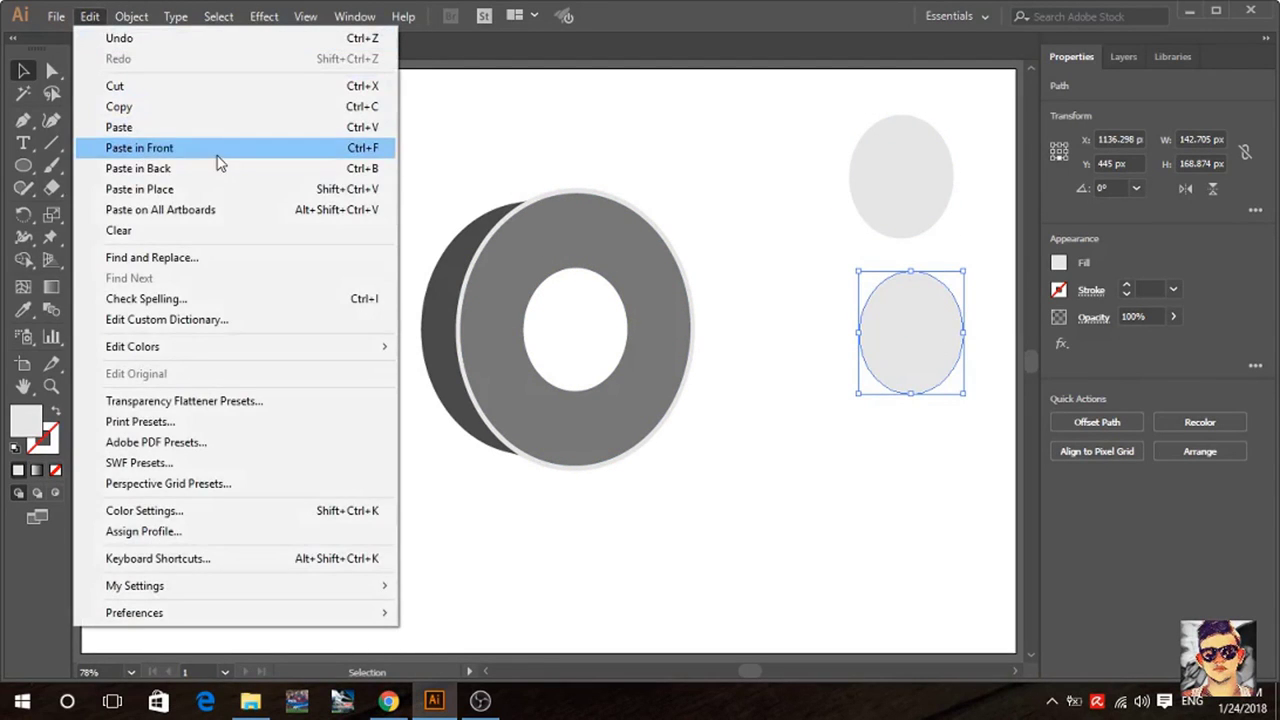
{"action": "left_click", "coordinate": [220, 160]}
{"action": "left_click", "coordinate": [1060, 263]}
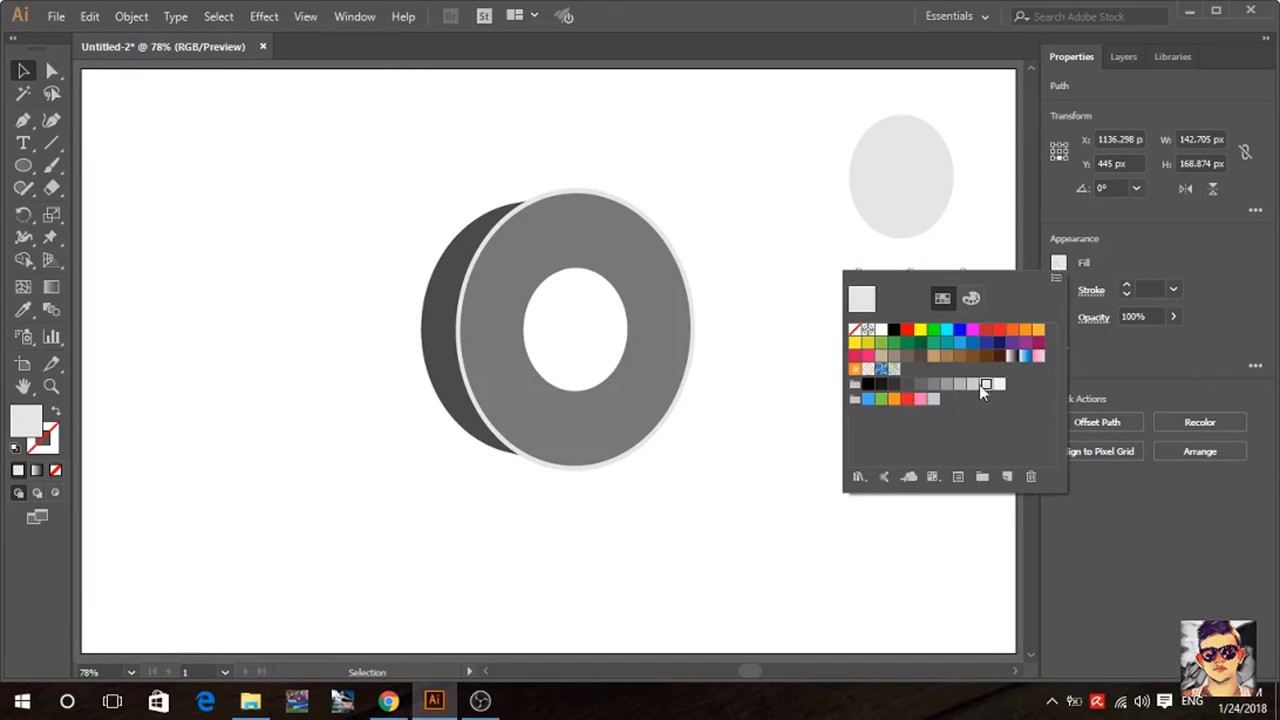
{"action": "left_click", "coordinate": [921, 388]}
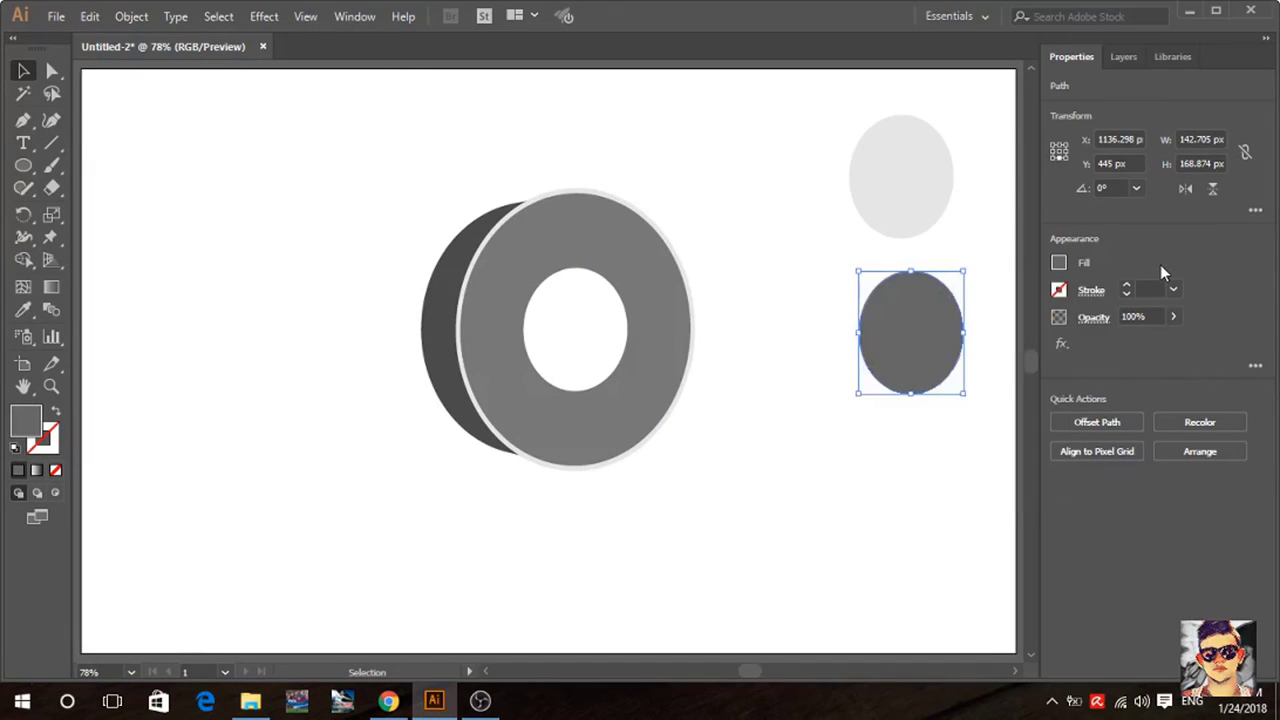
{"action": "key", "text": "Left"}
{"action": "key", "text": "Left"}
{"action": "key", "text": "Left"}
{"action": "key", "text": "Left"}
{"action": "key", "text": "Left"}
{"action": "key", "text": "Left"}
{"action": "key", "text": "Left"}
{"action": "key", "text": "Left"}
{"action": "key", "text": "Left"}
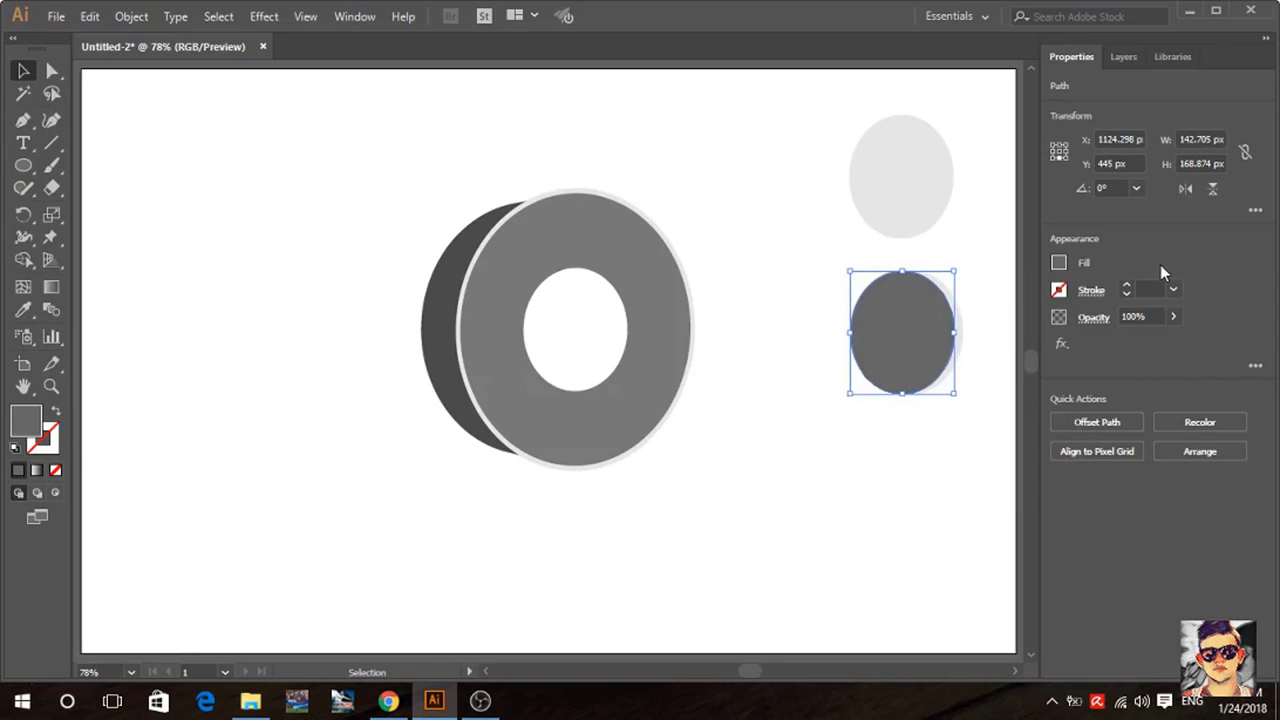
{"action": "key", "text": "Left"}
{"action": "key", "text": "Left"}
{"action": "key", "text": "Left"}
{"action": "key", "text": "Left"}
{"action": "key", "text": "Left"}
{"action": "key", "text": "Left"}
{"action": "key", "text": "Left"}
{"action": "key", "text": "Left"}
{"action": "key", "text": "Left"}
{"action": "key", "text": "Left"}
{"action": "key", "text": "Left"}
{"action": "key", "text": "Left"}
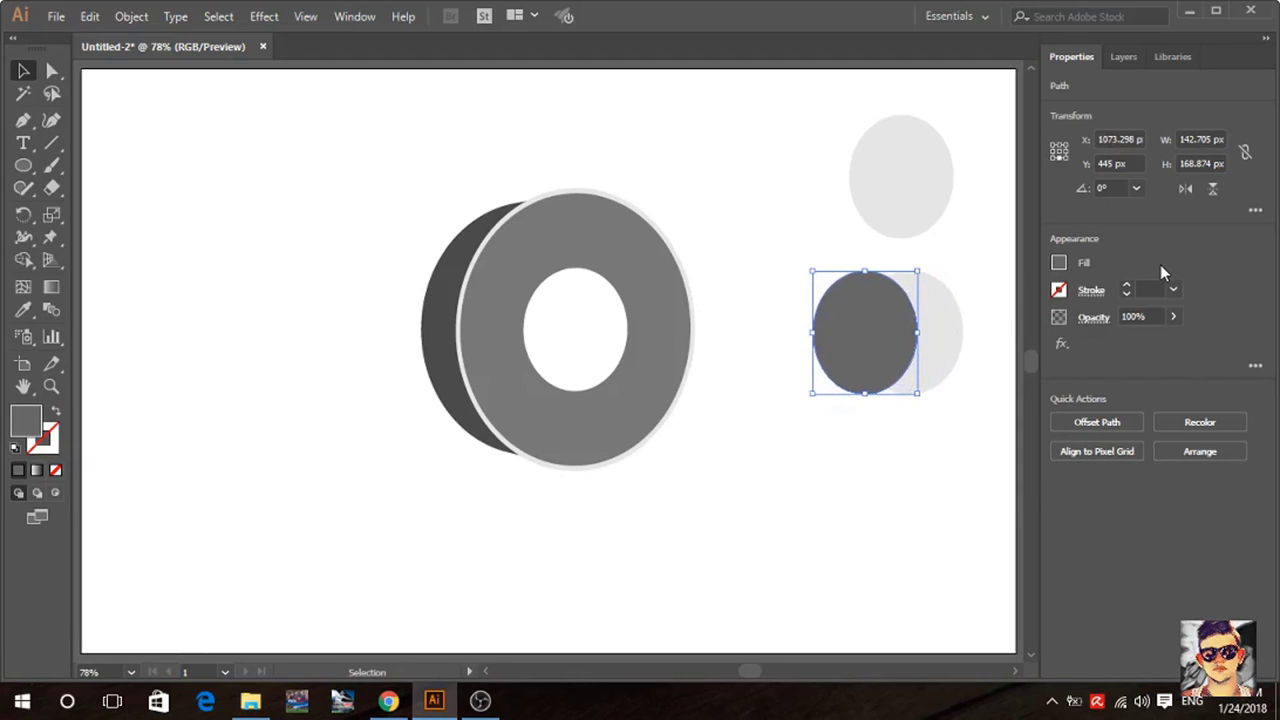
{"action": "key", "text": "Left"}
{"action": "key", "text": "Left"}
{"action": "key", "text": "Left"}
{"action": "key", "text": "Left"}
{"action": "key", "text": "Left"}
{"action": "key", "text": "Left"}
{"action": "mouse_move", "coordinate": [824, 255]}
{"action": "left_mouse_down"}
{"action": "mouse_move", "coordinate": [899, 377]}
{"action": "mouse_move", "coordinate": [886, 372]}
{"action": "left_mouse_up"}
{"action": "left_click", "coordinate": [857, 366], "text": "shift"}
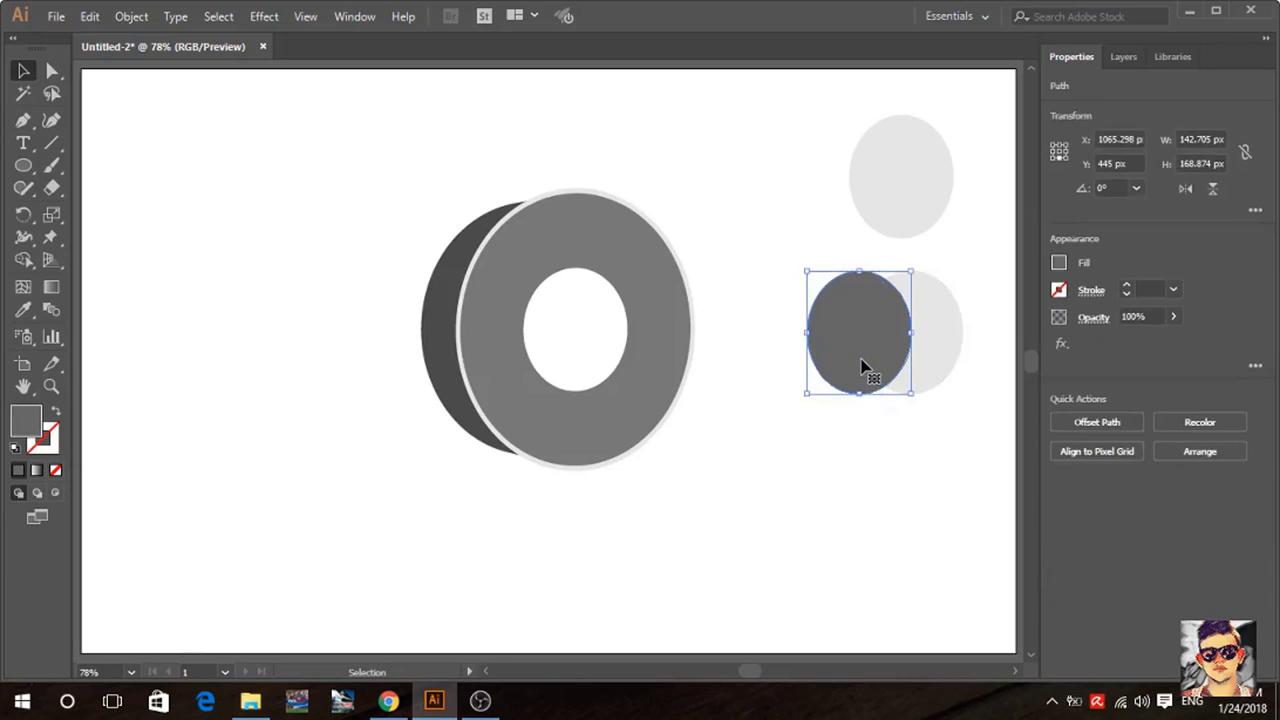
{"action": "key", "text": "shift+Left"}
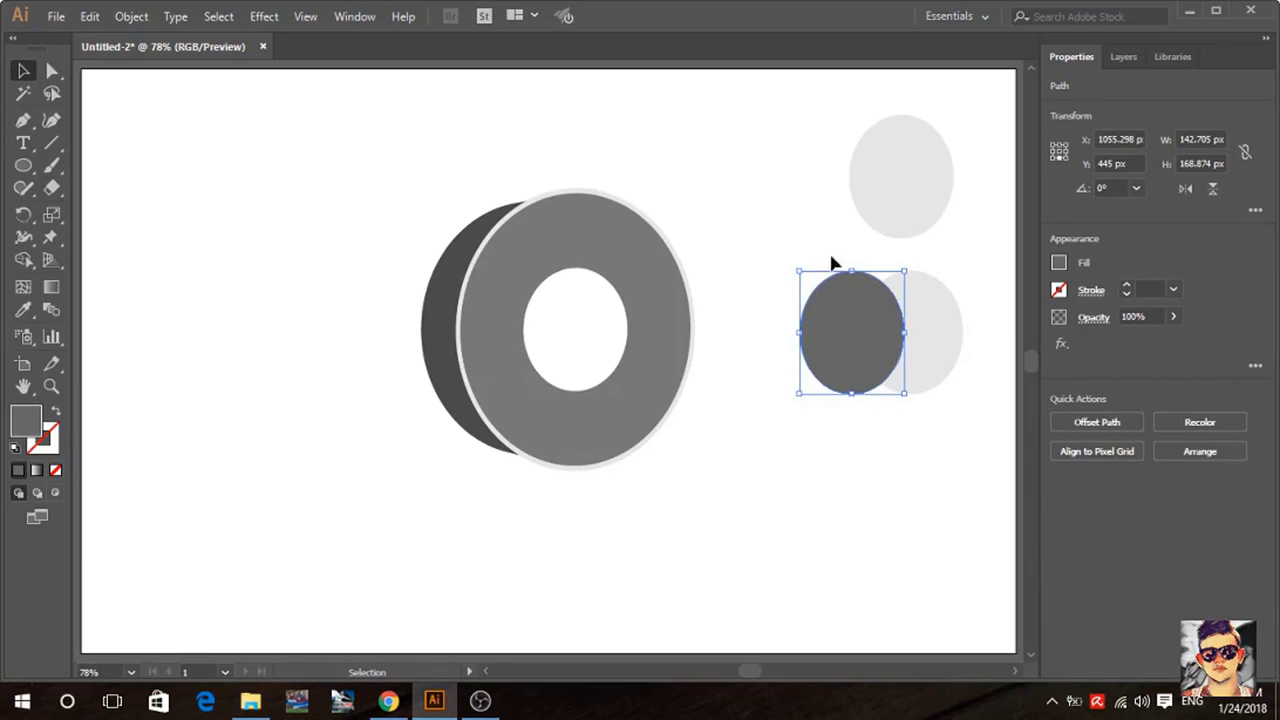
Subtract the dark oval to leave a light-grey crescent and move it into the disc's hole.
{"action": "mouse_move", "coordinate": [803, 277]}
{"action": "left_mouse_down"}
{"action": "mouse_move", "coordinate": [911, 407]}
{"action": "mouse_move", "coordinate": [886, 415]}
{"action": "left_mouse_up"}
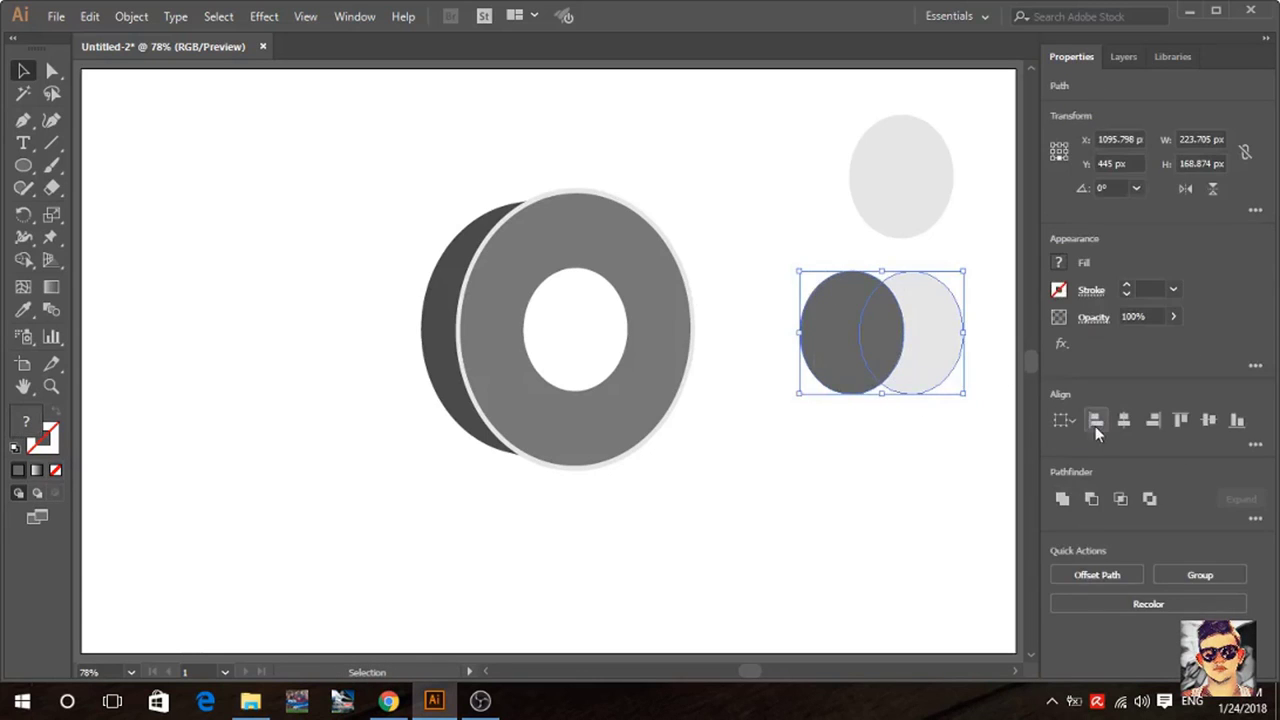
{"action": "left_click", "coordinate": [1092, 498]}
{"action": "mouse_move", "coordinate": [929, 371]}
{"action": "left_mouse_down"}
{"action": "mouse_move", "coordinate": [567, 373]}
{"action": "mouse_move", "coordinate": [590, 347]}
{"action": "left_mouse_up"}
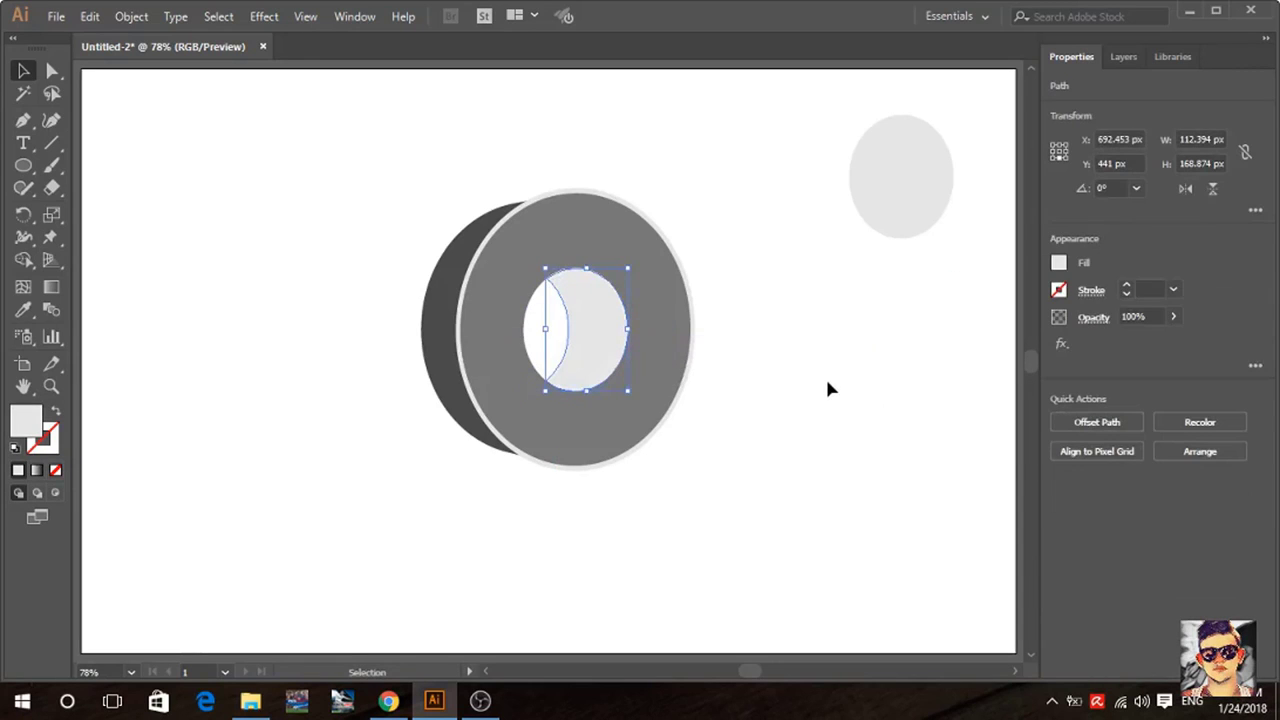
{"action": "key", "text": "ctrl+equal"}
{"action": "key", "text": "ctrl+equal"}
{"action": "key", "text": "ctrl+equal"}
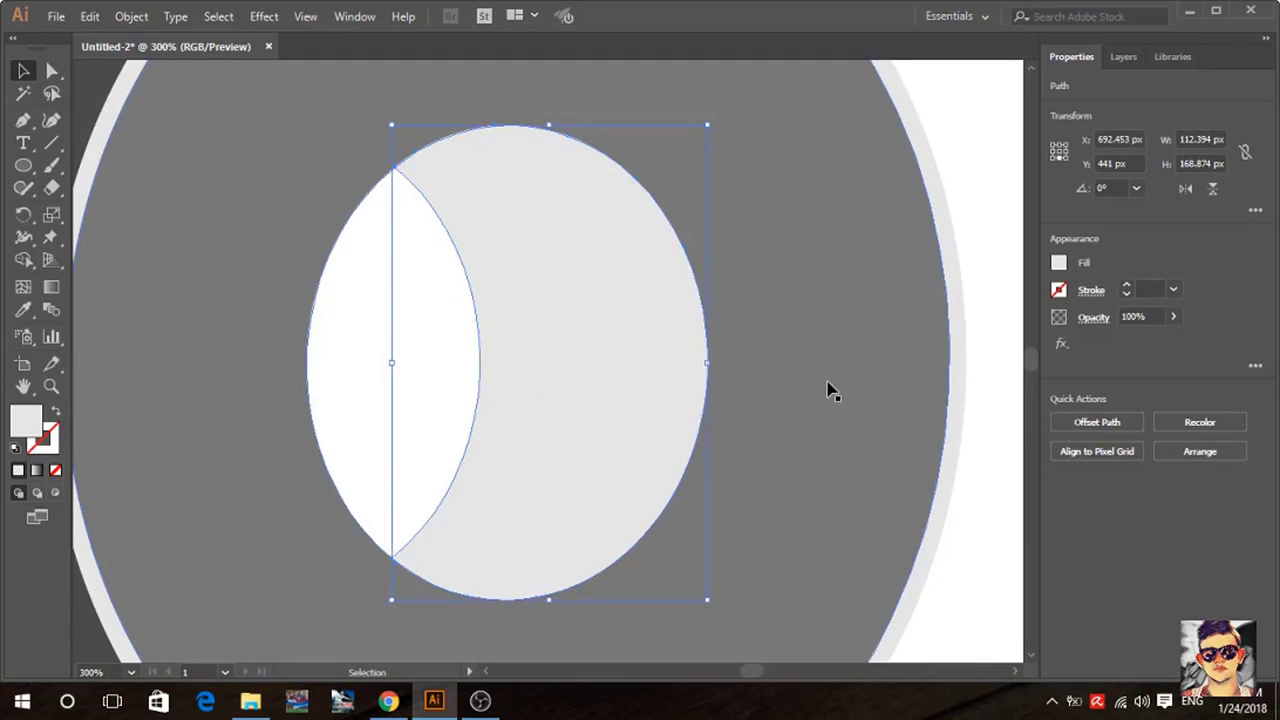
{"action": "key", "text": "ctrl+0"}
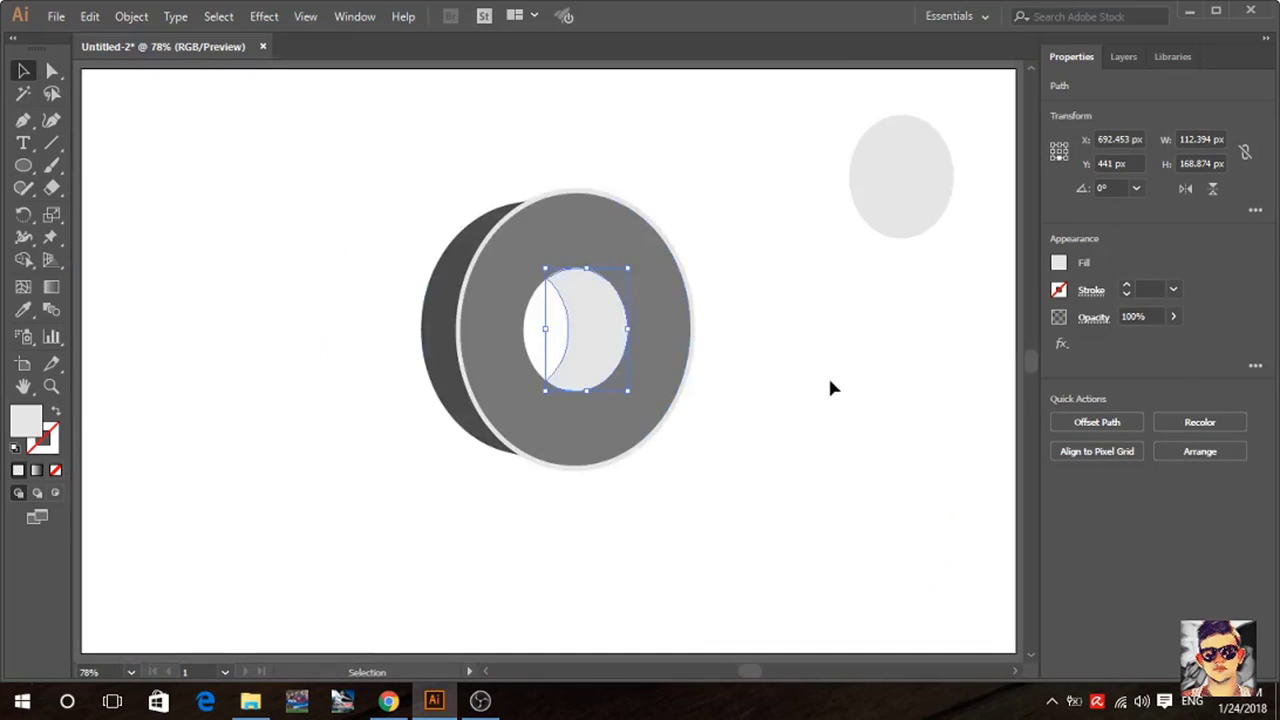
{"action": "left_click", "coordinate": [828, 388]}
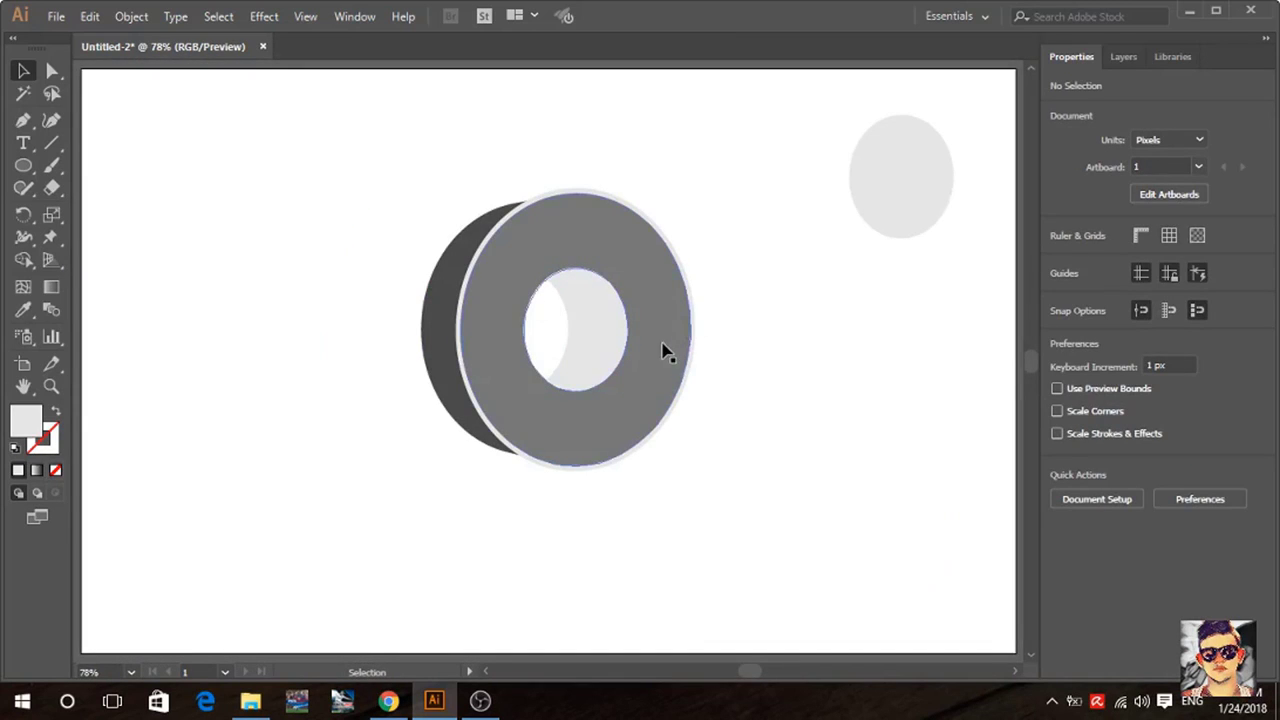
Select all parts of the disc and shift it slightly left.
{"action": "left_click", "coordinate": [663, 351]}
{"action": "left_click", "coordinate": [860, 334]}
{"action": "mouse_move", "coordinate": [709, 172]}
{"action": "left_mouse_down"}
{"action": "mouse_move", "coordinate": [570, 342]}
{"action": "mouse_move", "coordinate": [351, 469]}
{"action": "left_mouse_up"}
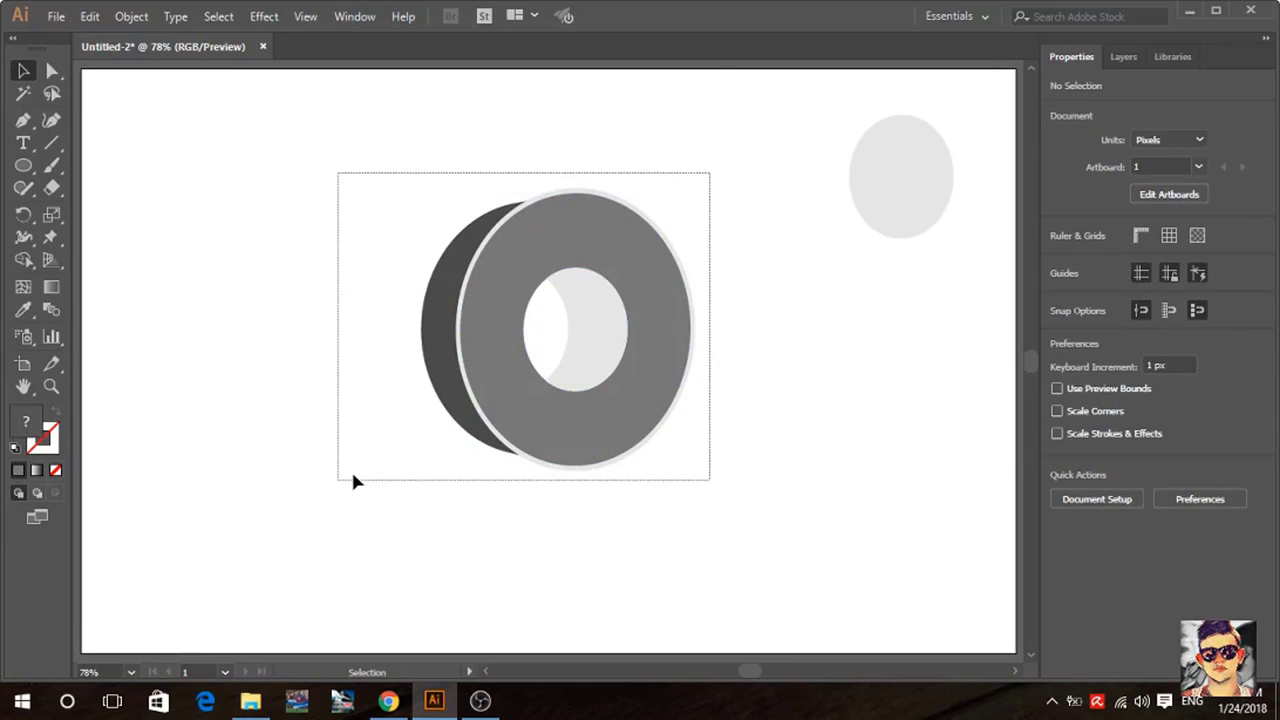
{"action": "left_click_drag", "start_coordinate": [608, 414], "coordinate": [573, 414]}
{"action": "left_click", "coordinate": [725, 388]}
Paste a copy of the spare light oval in front, fill it black and shrink it slightly.
{"action": "left_click", "coordinate": [880, 192]}
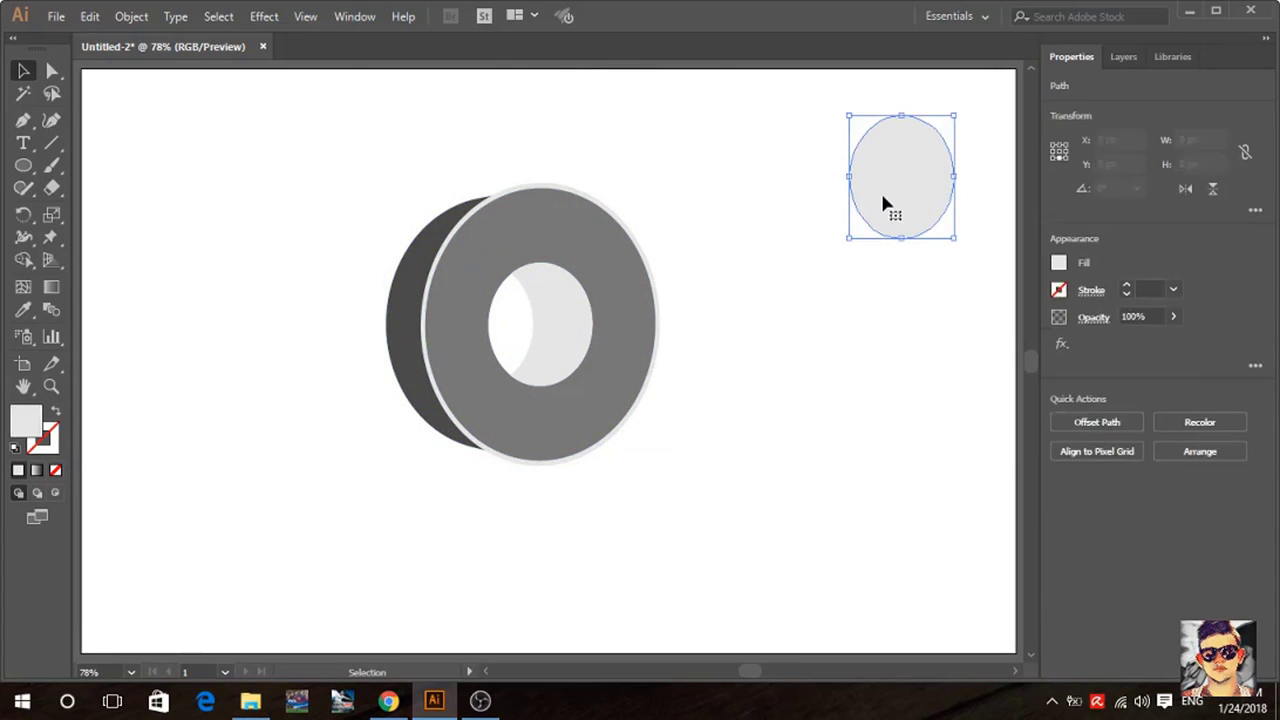
{"action": "left_click", "coordinate": [90, 16]}
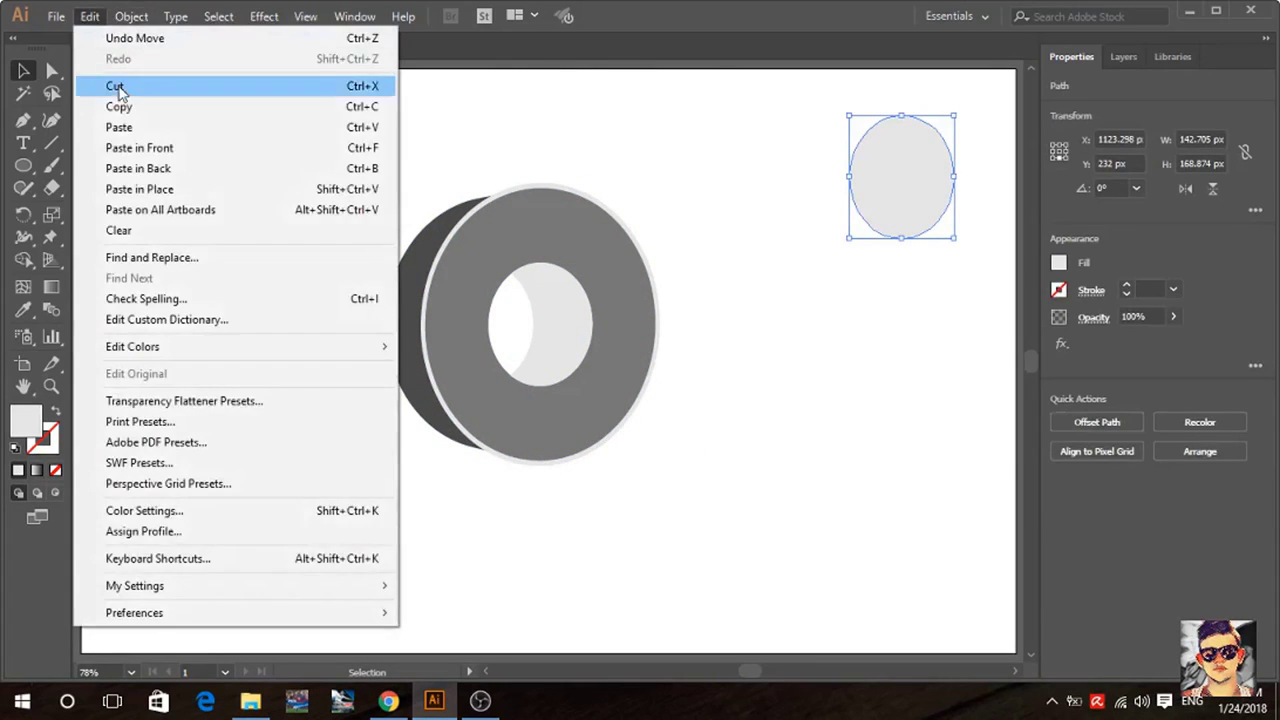
{"action": "left_click", "coordinate": [118, 106]}
{"action": "left_click", "coordinate": [90, 16]}
{"action": "left_click", "coordinate": [155, 150]}
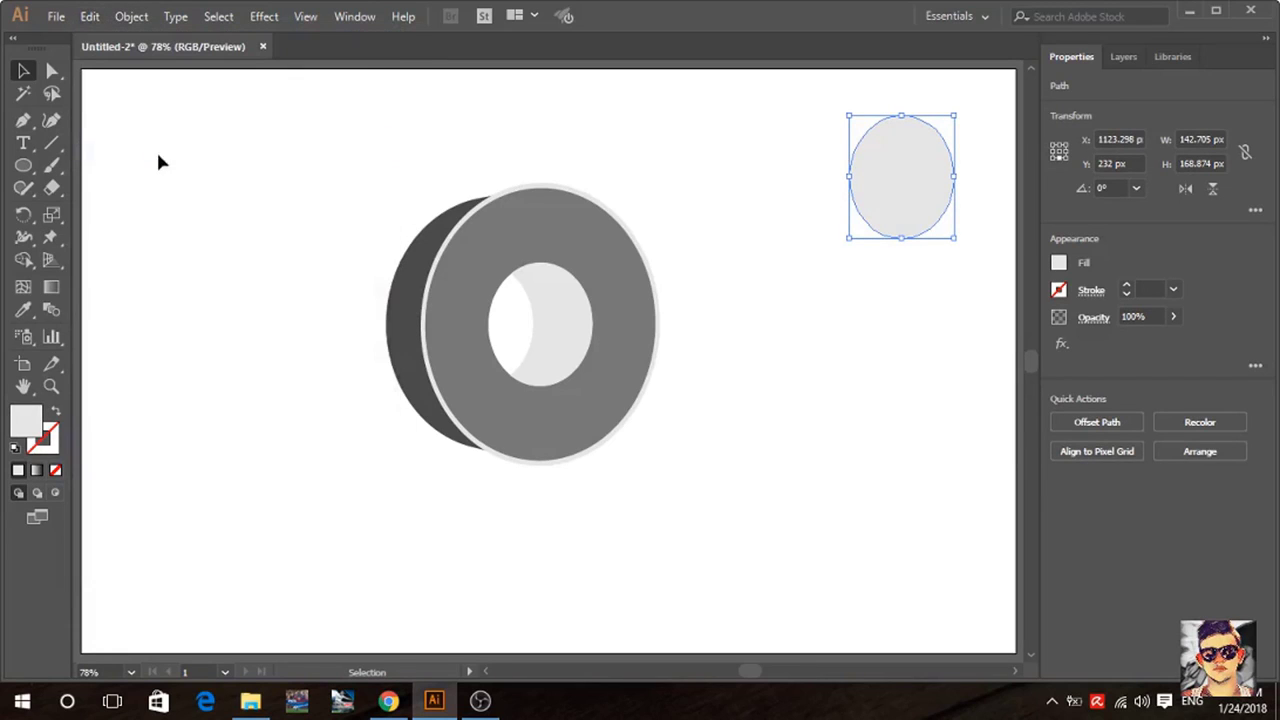
{"action": "left_click", "coordinate": [1059, 264]}
{"action": "left_click", "coordinate": [912, 366]}
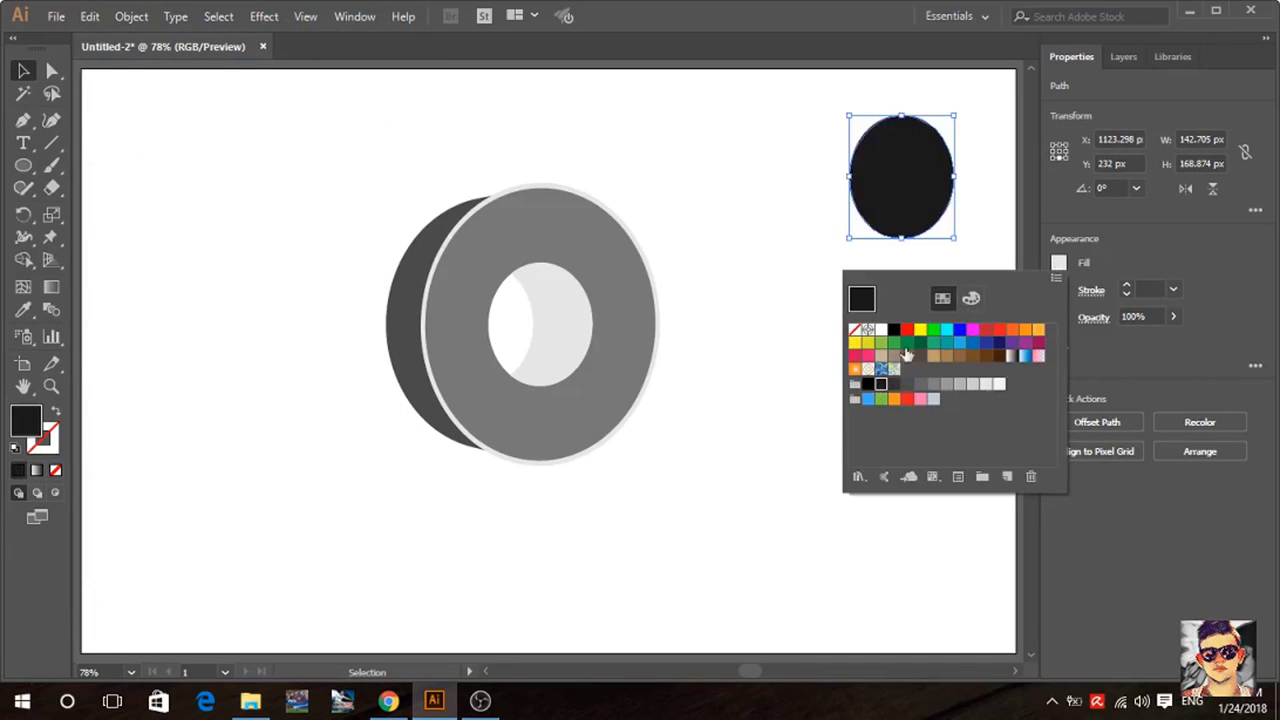
{"action": "left_click", "coordinate": [1083, 248]}
{"action": "key", "text": "ctrl+="}
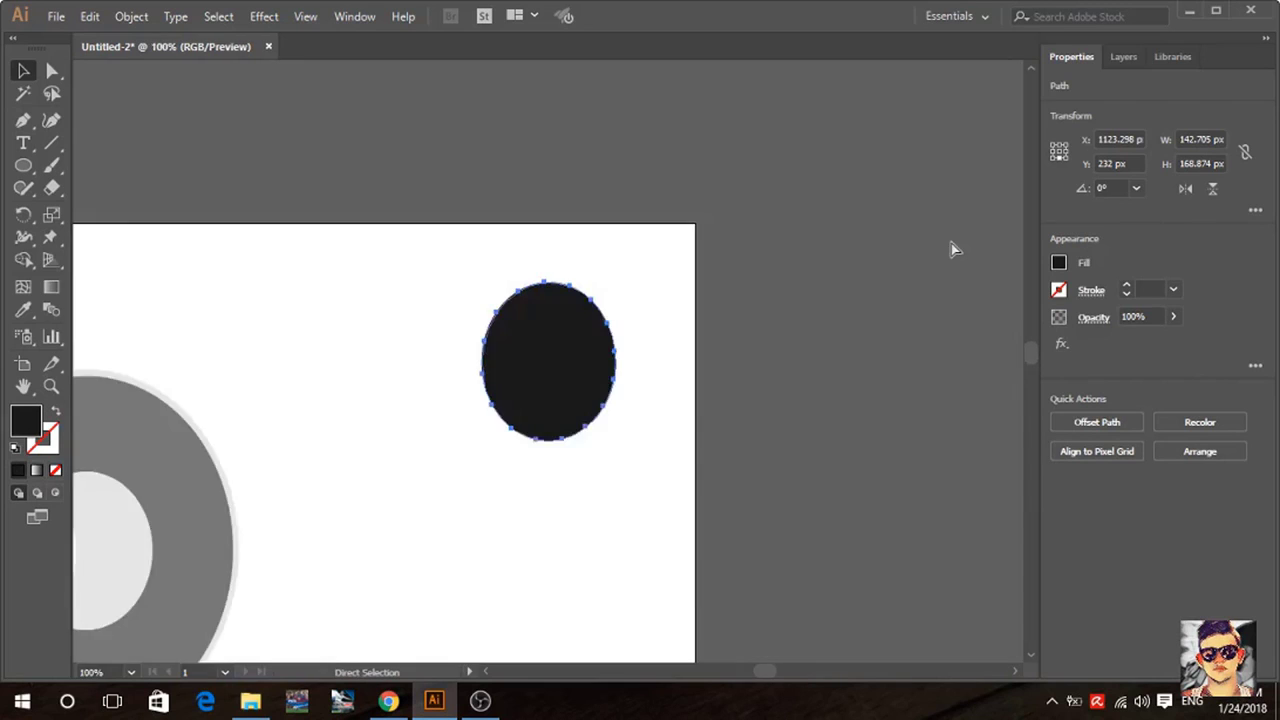
{"action": "key", "text": "ctrl+="}
{"action": "key", "text": "ctrl+="}
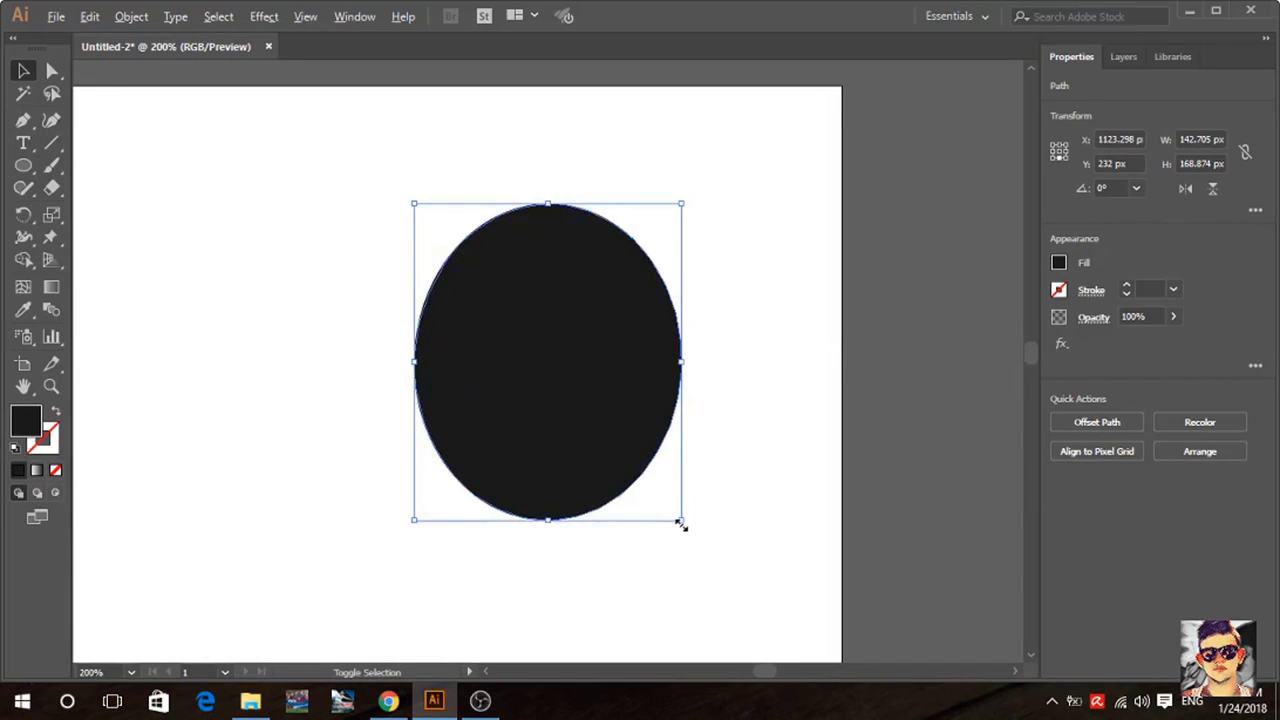
{"action": "left_click_drag", "start_coordinate": [680, 523], "coordinate": [678, 518]}
Subtract the black ellipse to leave a thin white ring and place it around the hole's edge.
{"action": "left_click_drag", "start_coordinate": [757, 306], "coordinate": [638, 350]}
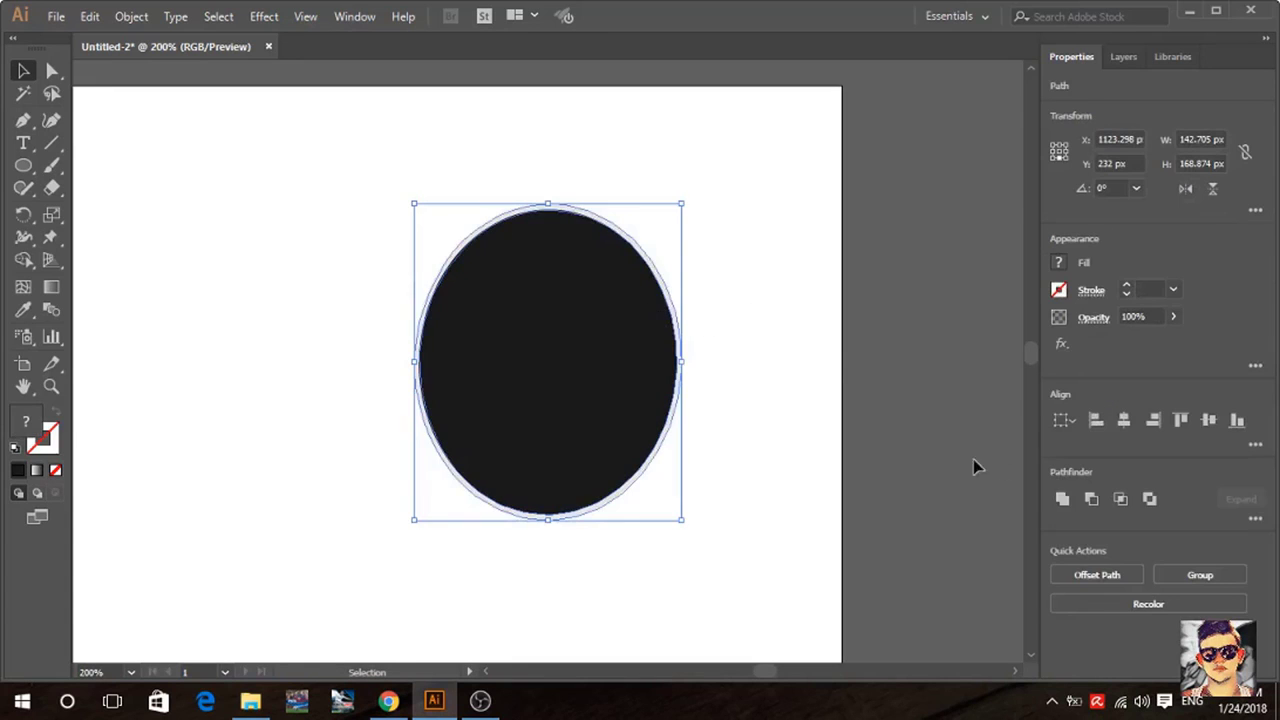
{"action": "left_click", "coordinate": [1092, 499]}
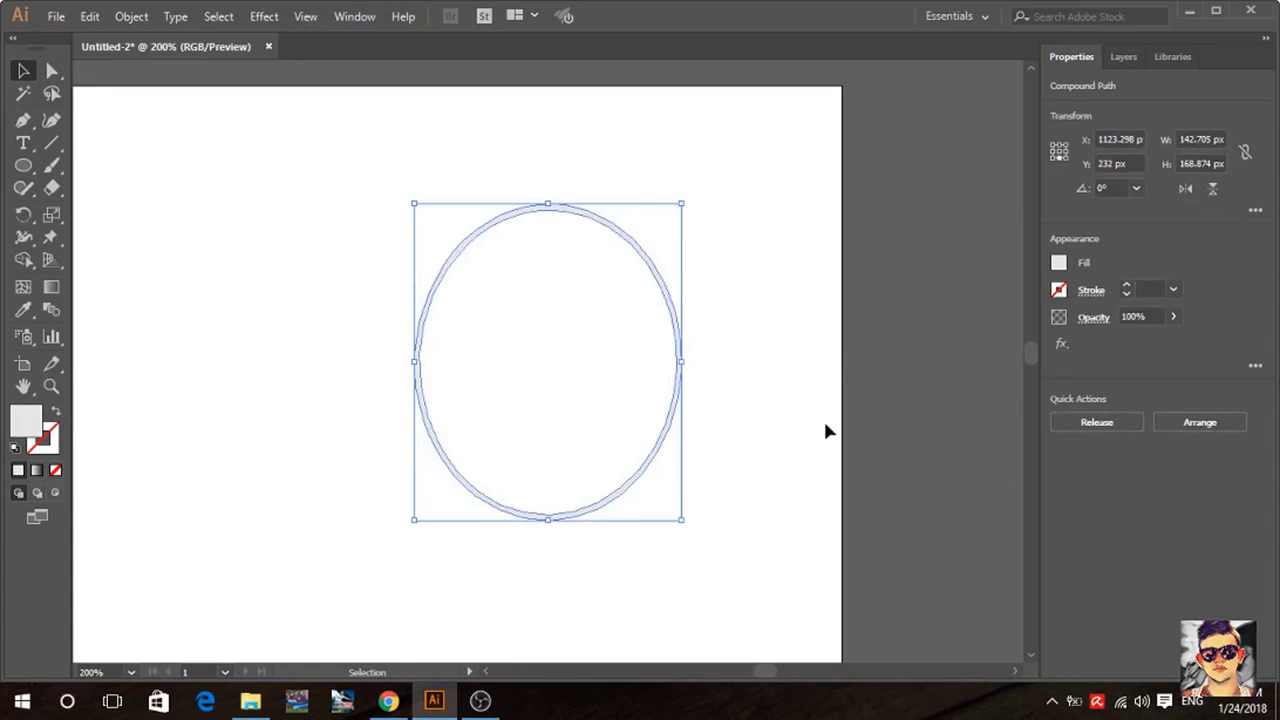
{"action": "left_click", "coordinate": [1058, 266]}
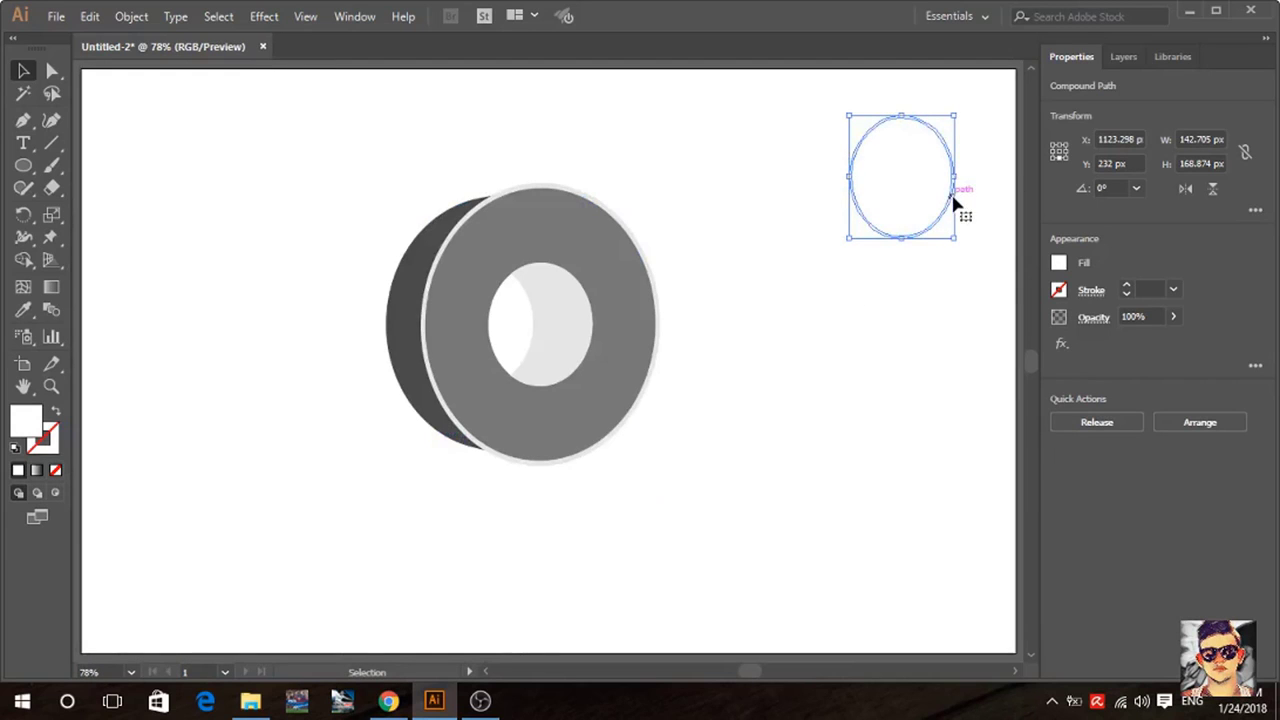
{"action": "left_click_drag", "start_coordinate": [948, 203], "coordinate": [590, 352]}
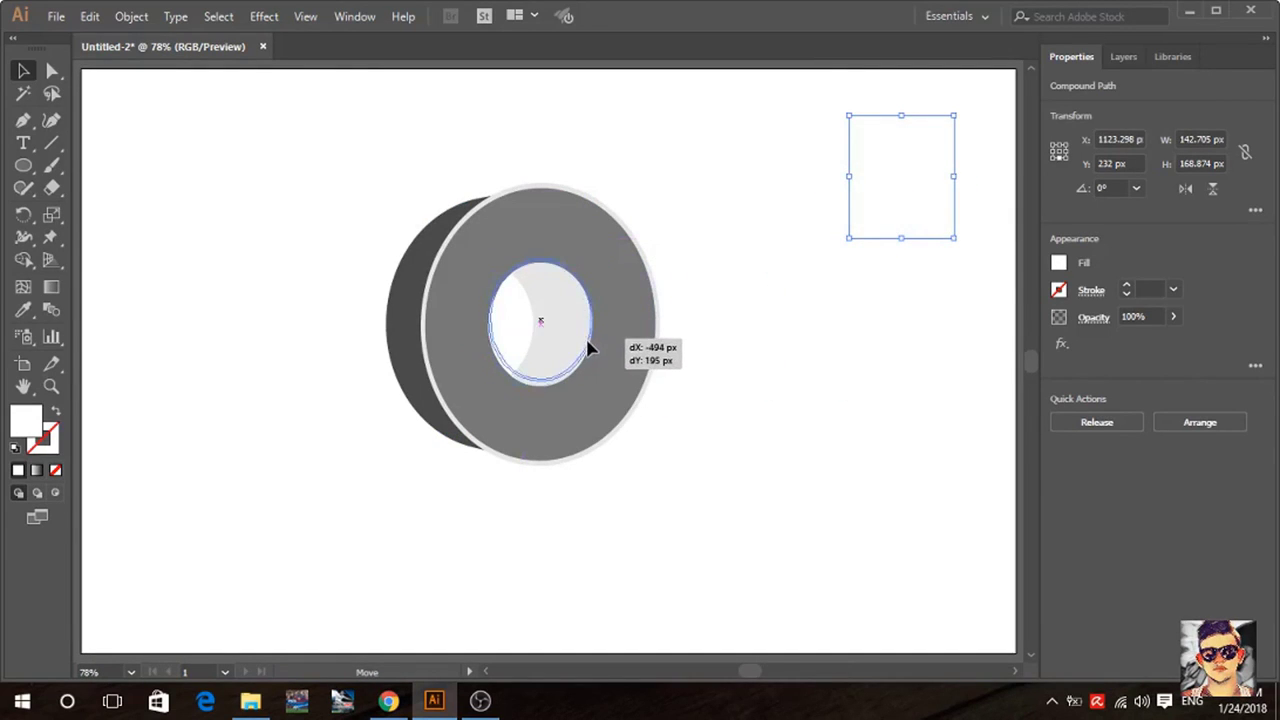
{"action": "key", "text": "ctrl+equal"}
{"action": "key", "text": "ctrl+equal"}
{"action": "key", "text": "ctrl+equal"}
{"action": "key", "text": "ctrl+equal"}
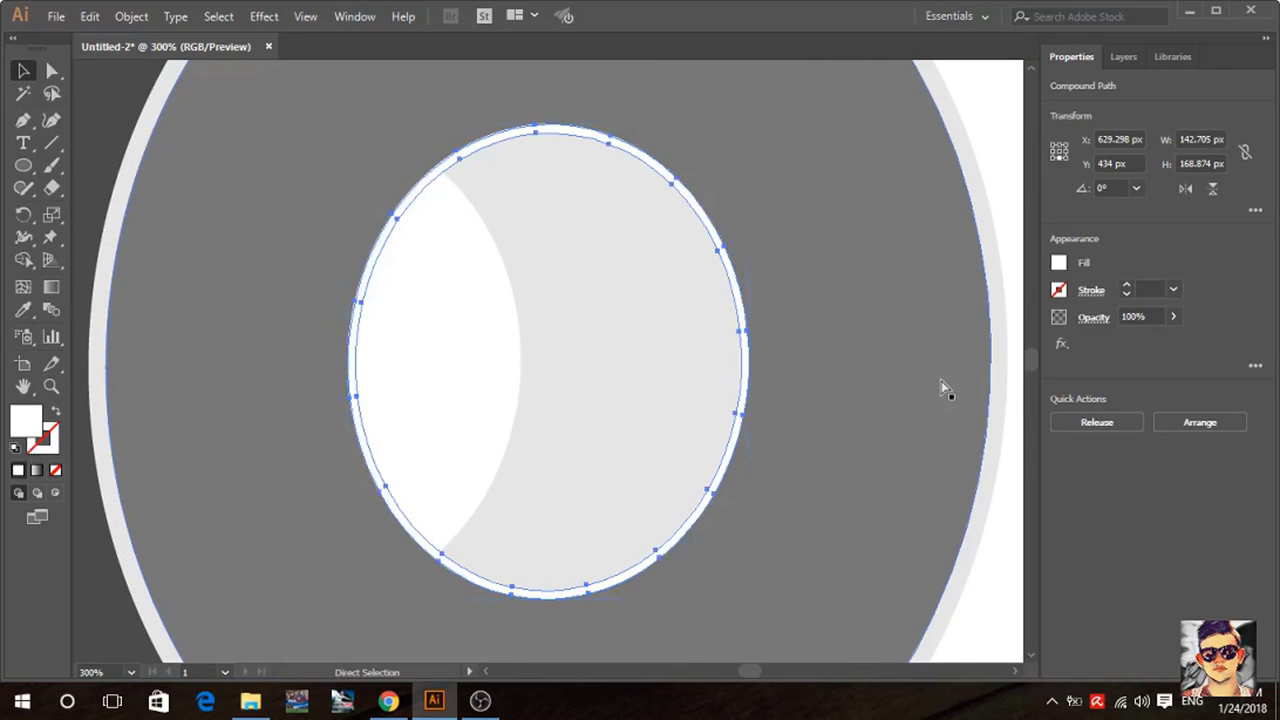
{"action": "key", "text": "ctrl+0"}
{"action": "left_click", "coordinate": [941, 381]}
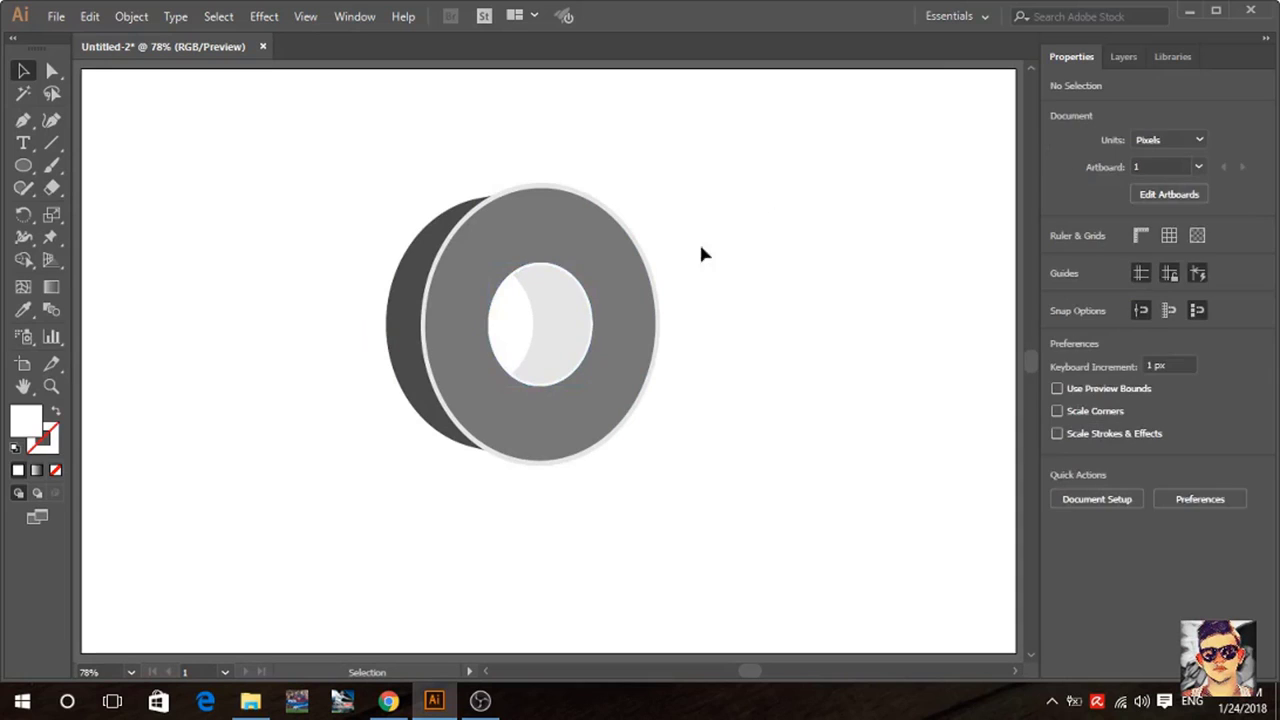
Place a duplicate of the disc's ring face to the right of the disc.
{"action": "left_click", "coordinate": [623, 331]}
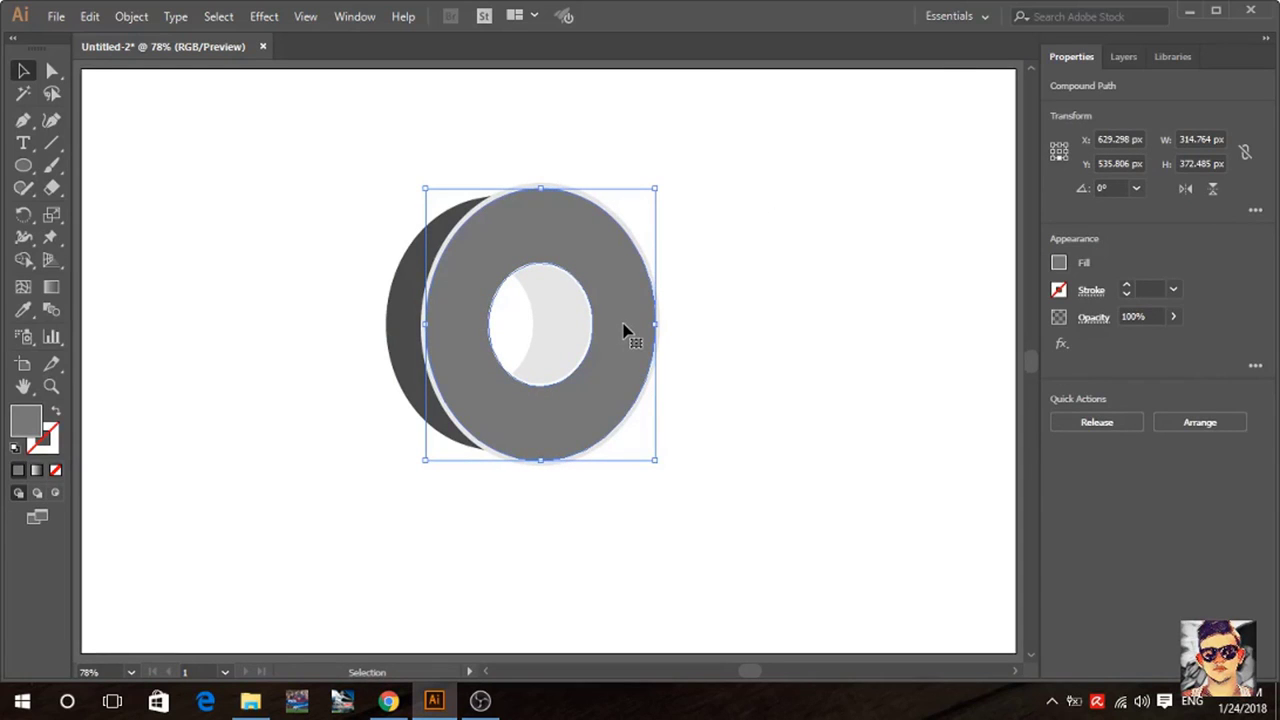
{"action": "left_click_drag", "start_coordinate": [624, 331], "coordinate": [945, 322]}
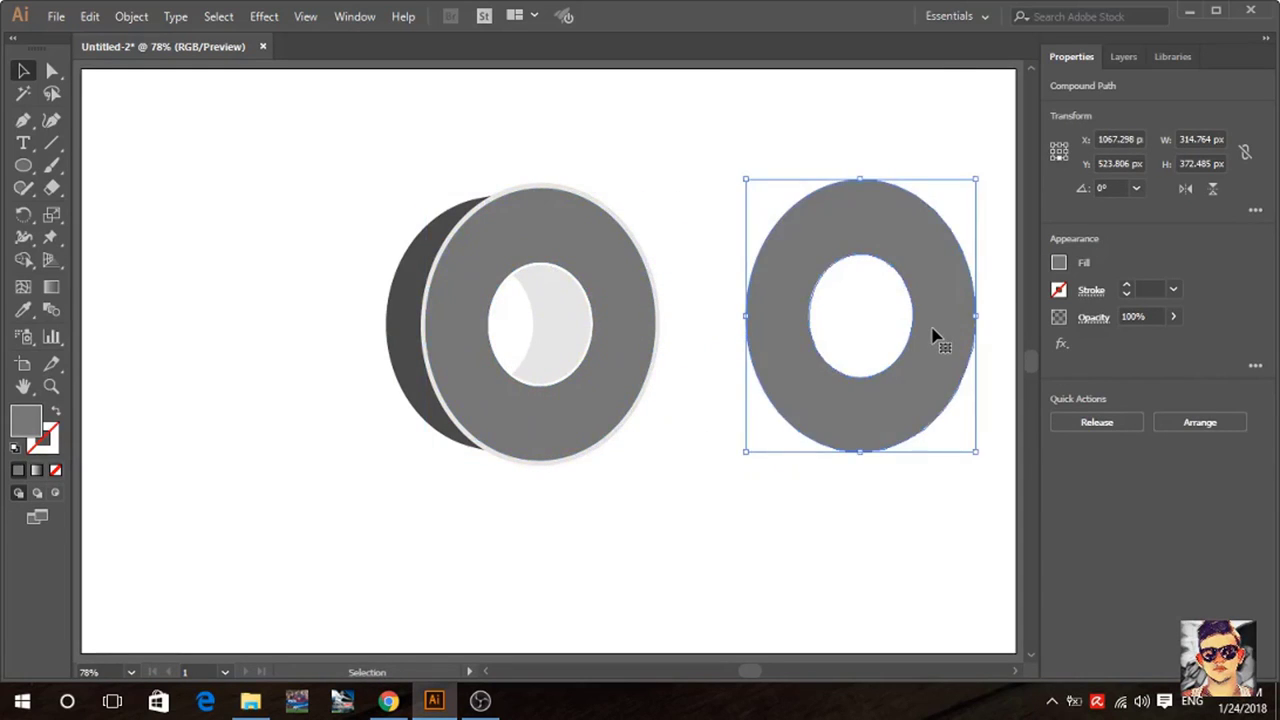
{"action": "left_click", "coordinate": [51, 143]}
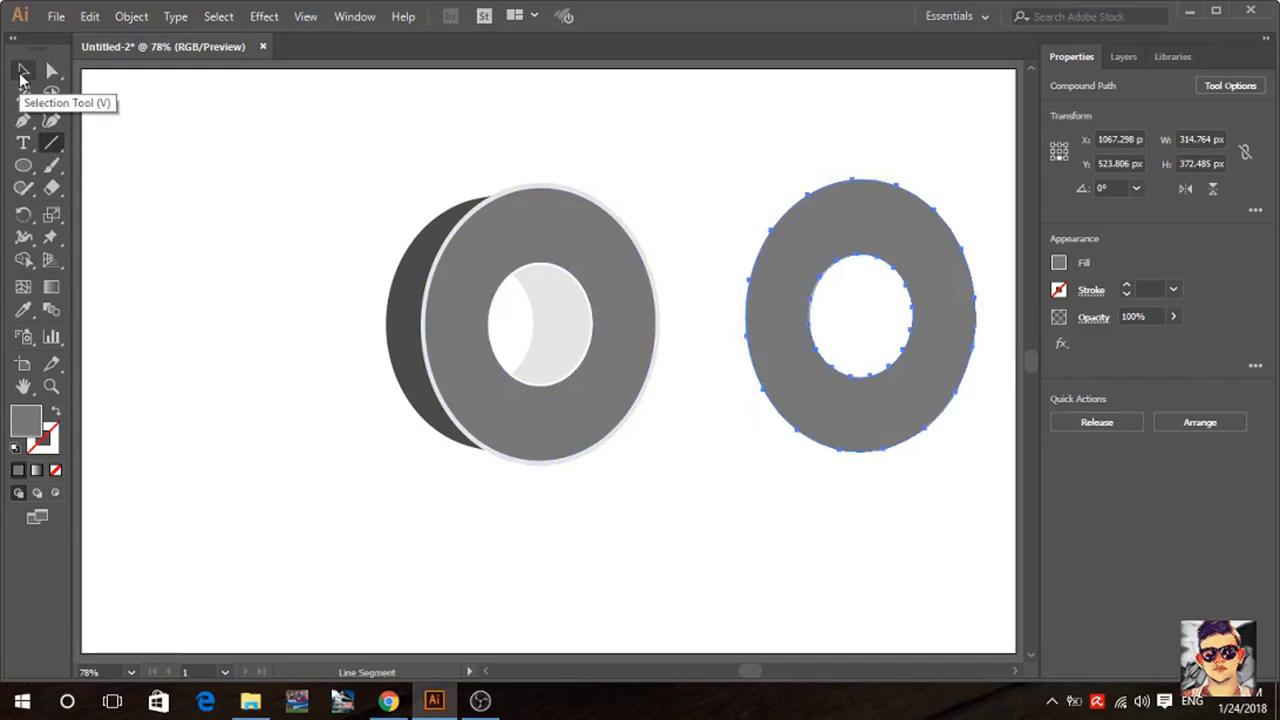
{"action": "left_click", "coordinate": [22, 78]}
{"action": "left_click", "coordinate": [460, 132]}
Draw a horizontal line across the copied ring's centre and divide the ring along it.
{"action": "left_click", "coordinate": [51, 143]}
{"action": "left_click_drag", "start_coordinate": [453, 323], "coordinate": [713, 320]}
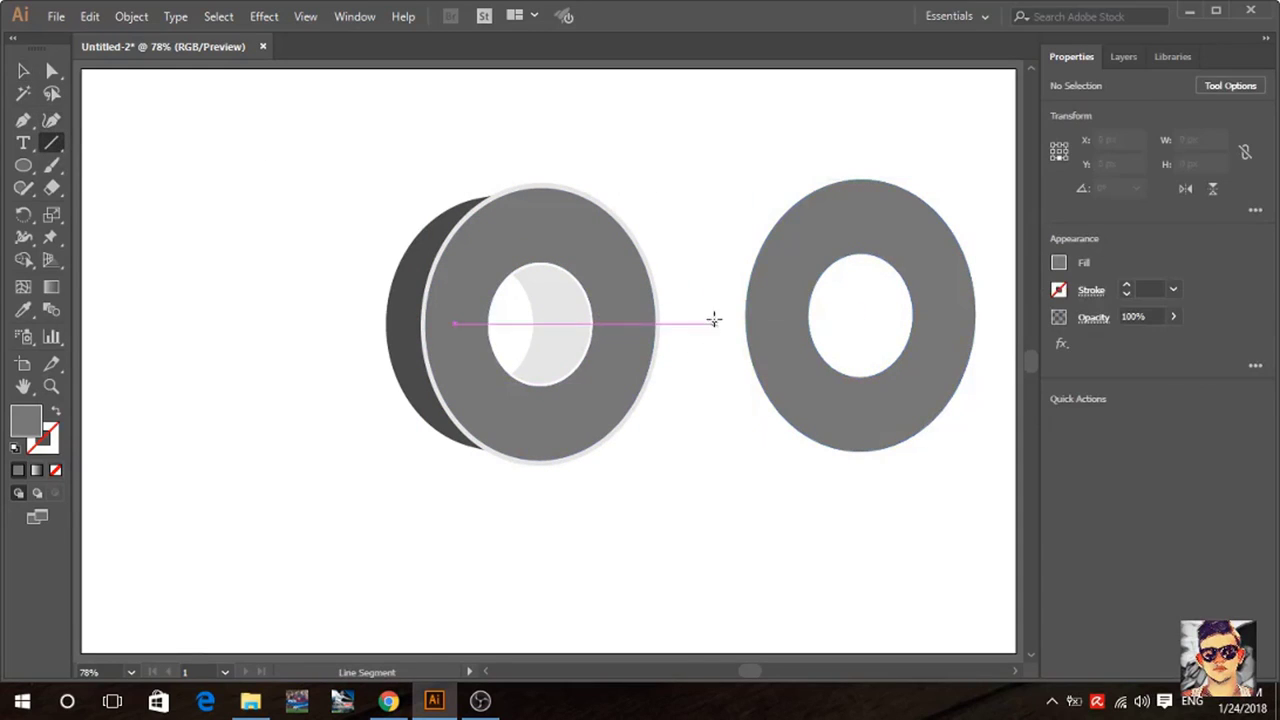
{"action": "mouse_move", "coordinate": [860, 316]}
{"action": "left_mouse_down"}
{"action": "mouse_move", "coordinate": [710, 313]}
{"action": "mouse_move", "coordinate": [1040, 318]}
{"action": "left_mouse_up"}
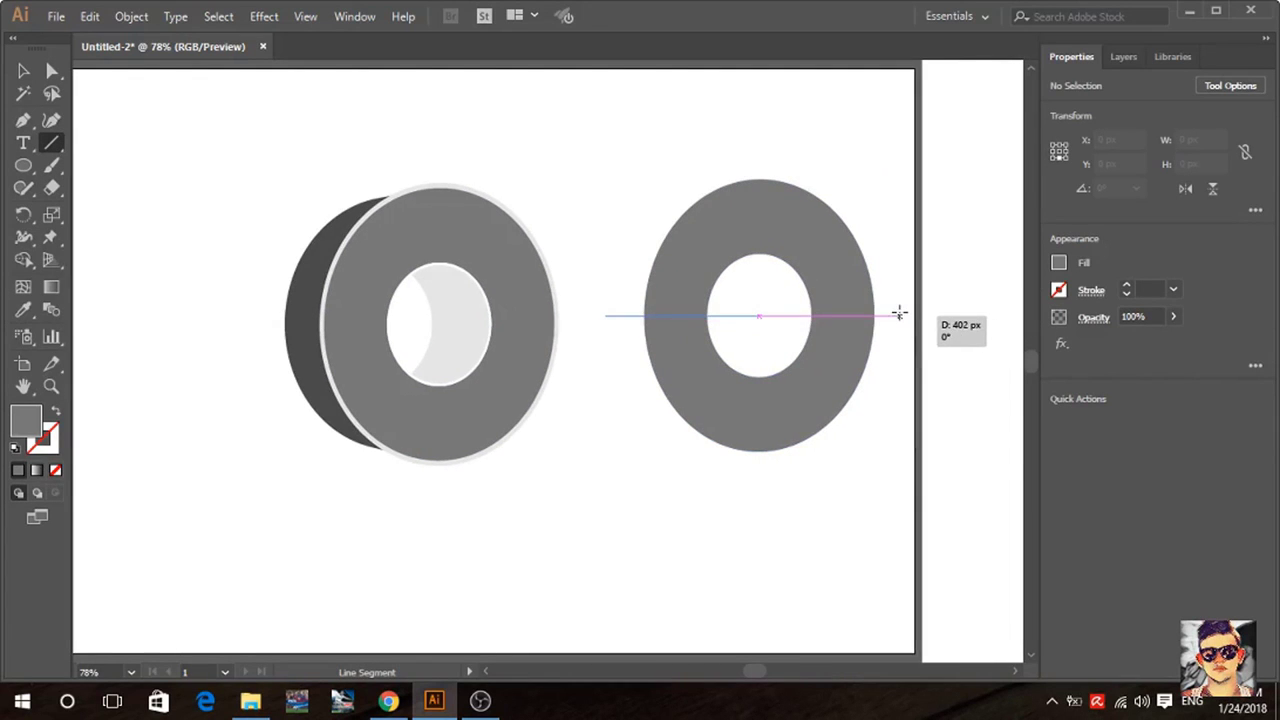
{"action": "left_click_drag", "start_coordinate": [1040, 318], "coordinate": [902, 315]}
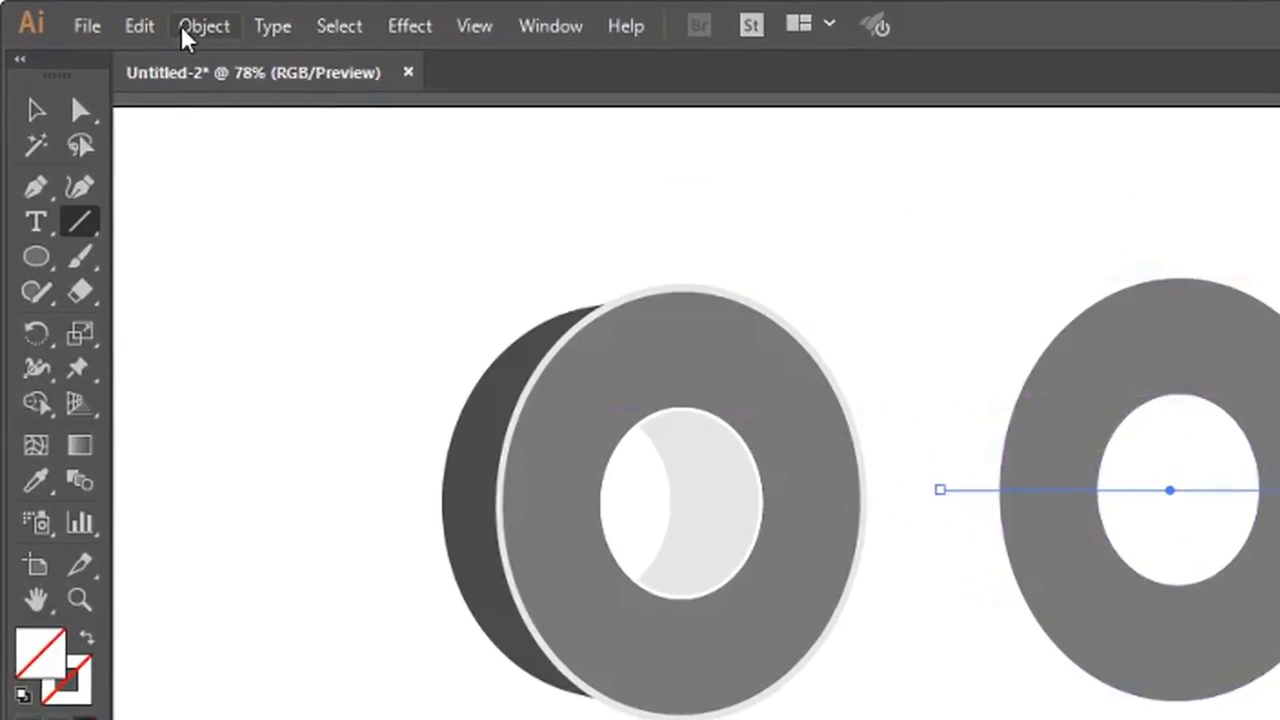
{"action": "left_click", "coordinate": [131, 16]}
{"action": "mouse_move", "coordinate": [430, 280]}
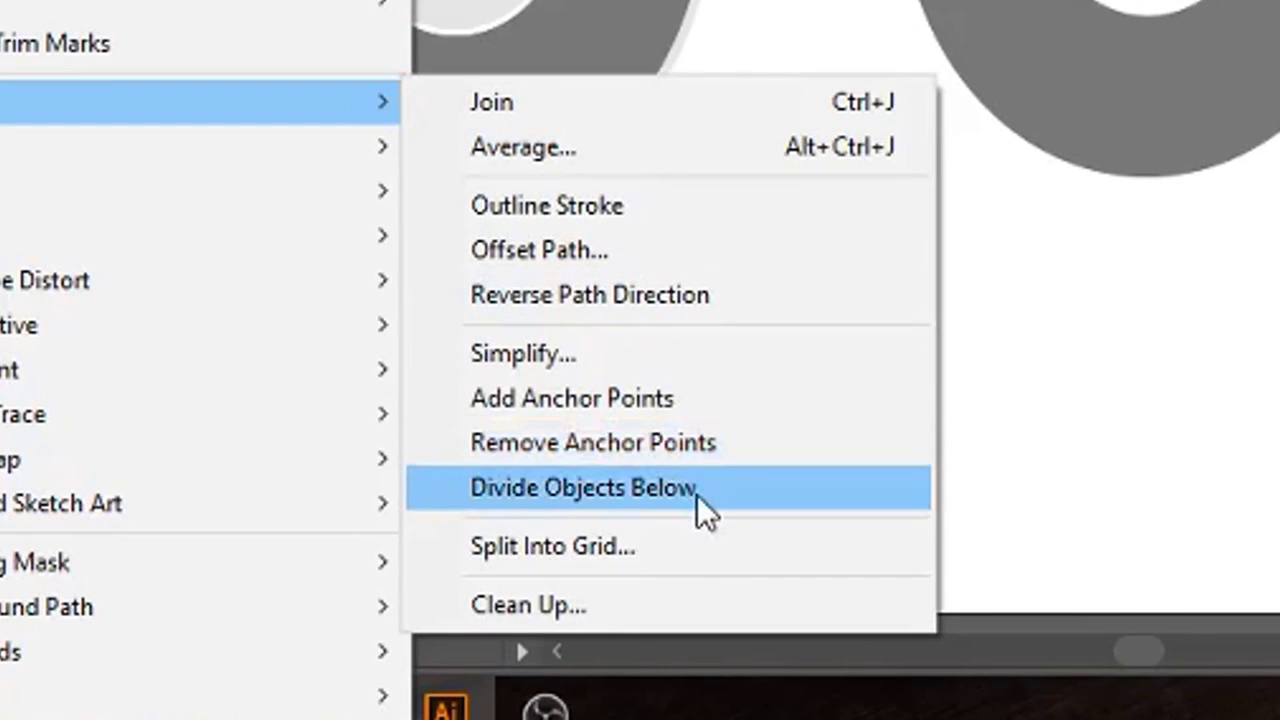
{"action": "left_click", "coordinate": [697, 495]}
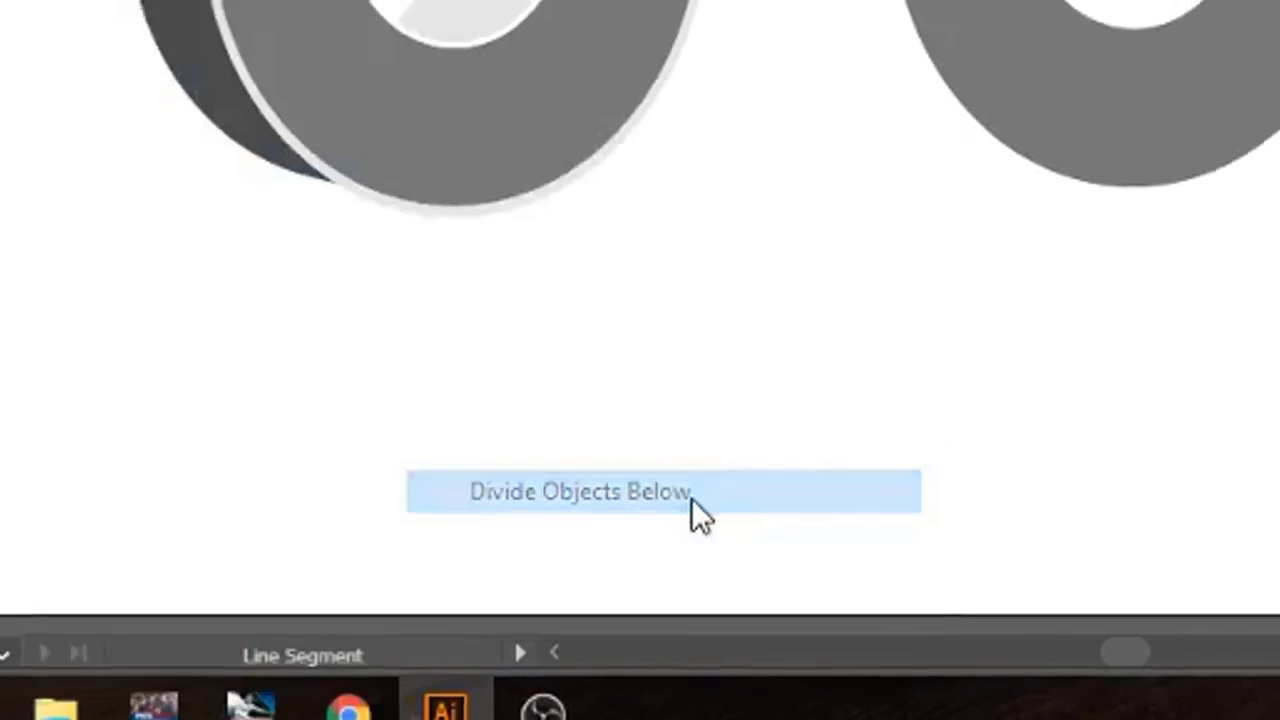
Delete the bottom half of the divided ring, keeping the top-half arch.
{"action": "key", "text": "v"}
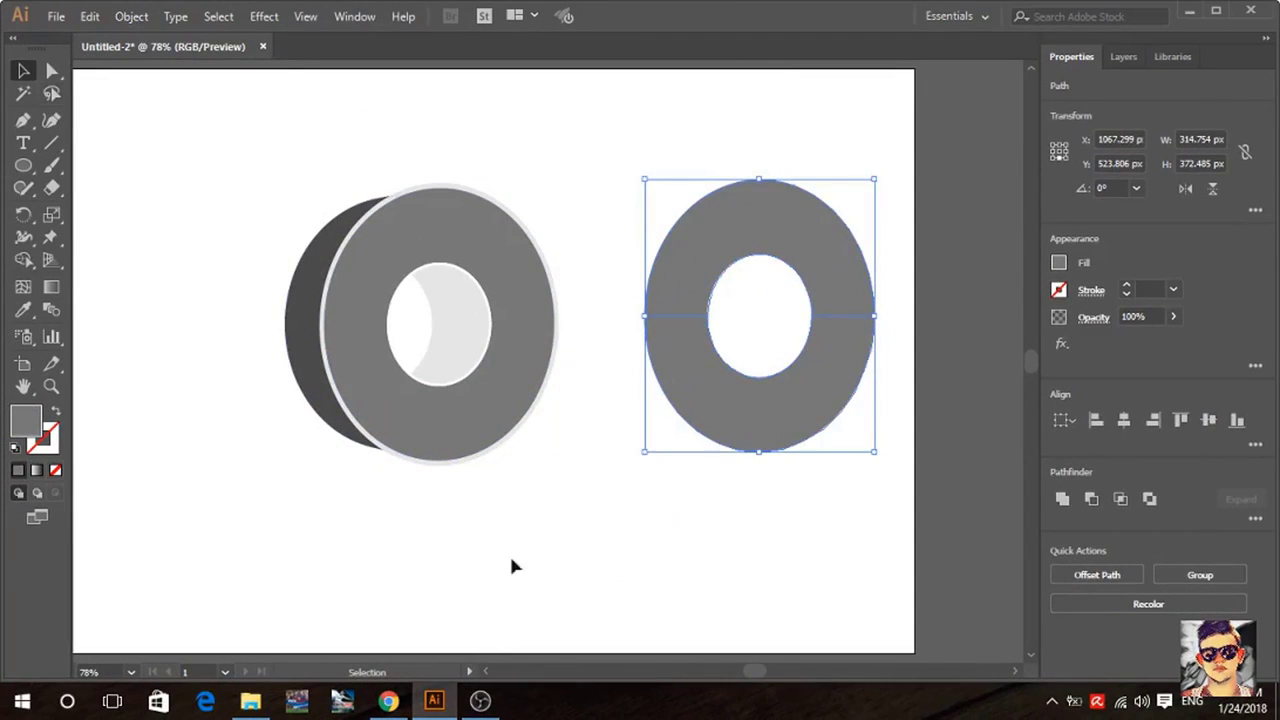
{"action": "left_click", "coordinate": [560, 520]}
{"action": "left_click", "coordinate": [680, 420]}
{"action": "key", "text": "Delete"}
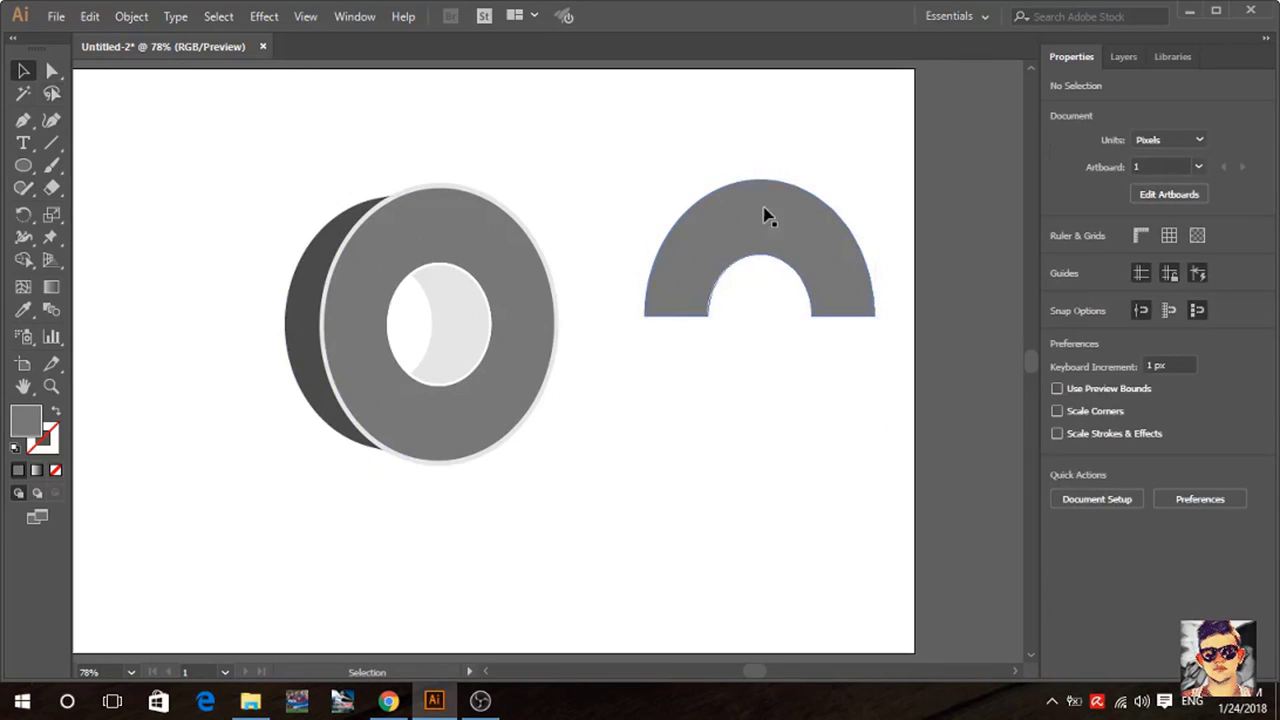
{"action": "left_click", "coordinate": [766, 232]}
Paste a copy of the half ring in place and fill it light grey.
{"action": "left_click", "coordinate": [89, 16]}
{"action": "left_click", "coordinate": [118, 106]}
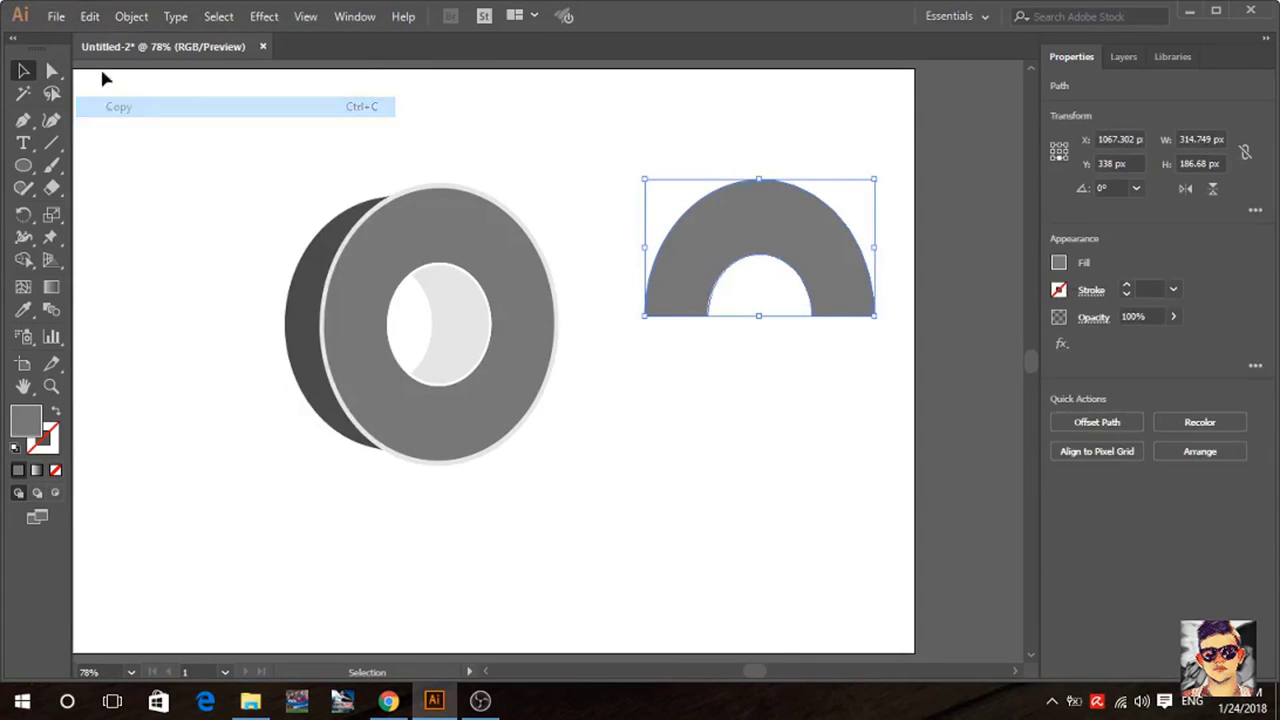
{"action": "left_click", "coordinate": [89, 16]}
{"action": "left_click", "coordinate": [138, 156]}
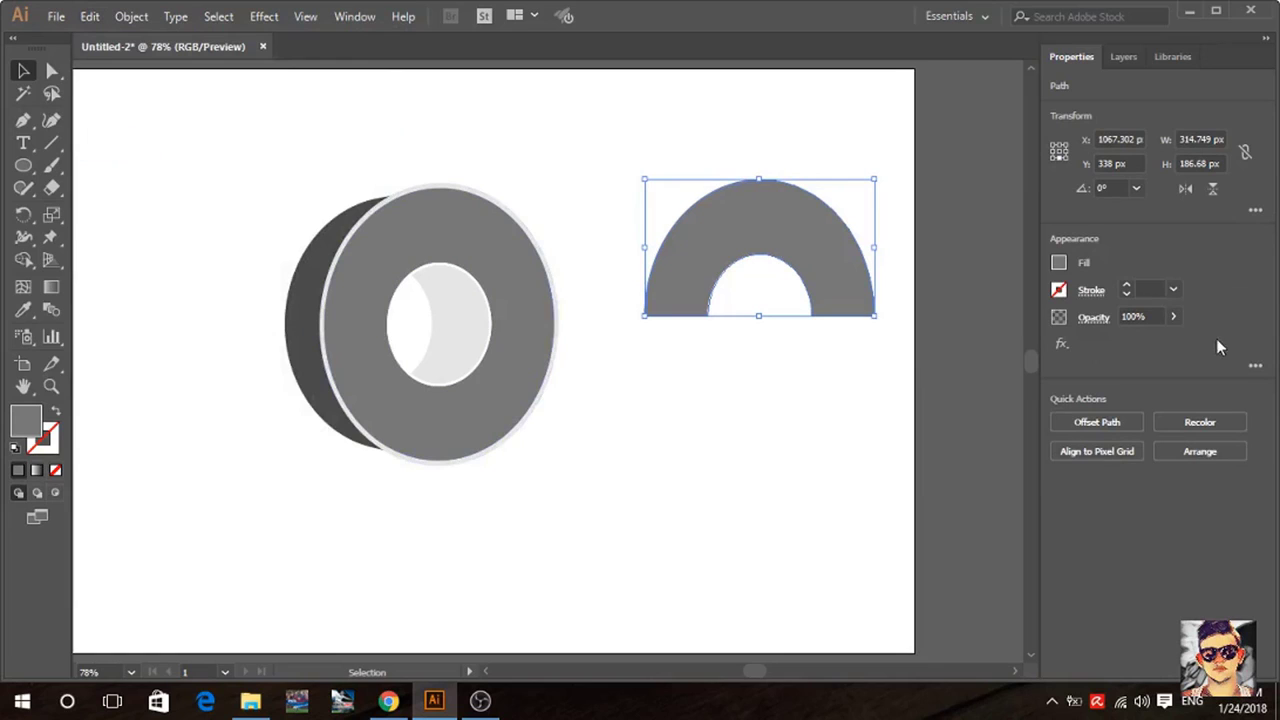
{"action": "left_click", "coordinate": [1058, 263]}
{"action": "left_click", "coordinate": [990, 378]}
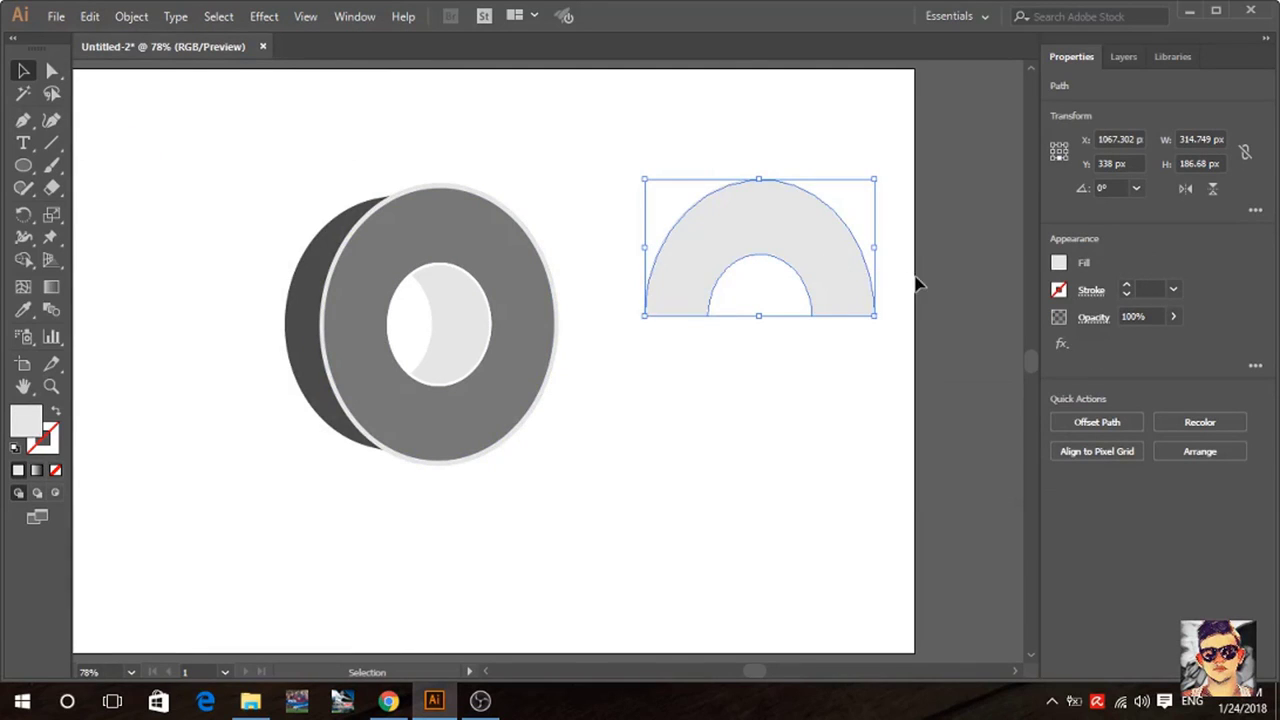
Shift and widen the grey copy, then subtract it from the half ring to form a crescent.
{"action": "key", "text": "ctrl+plus"}
{"action": "key", "text": "ctrl+plus"}
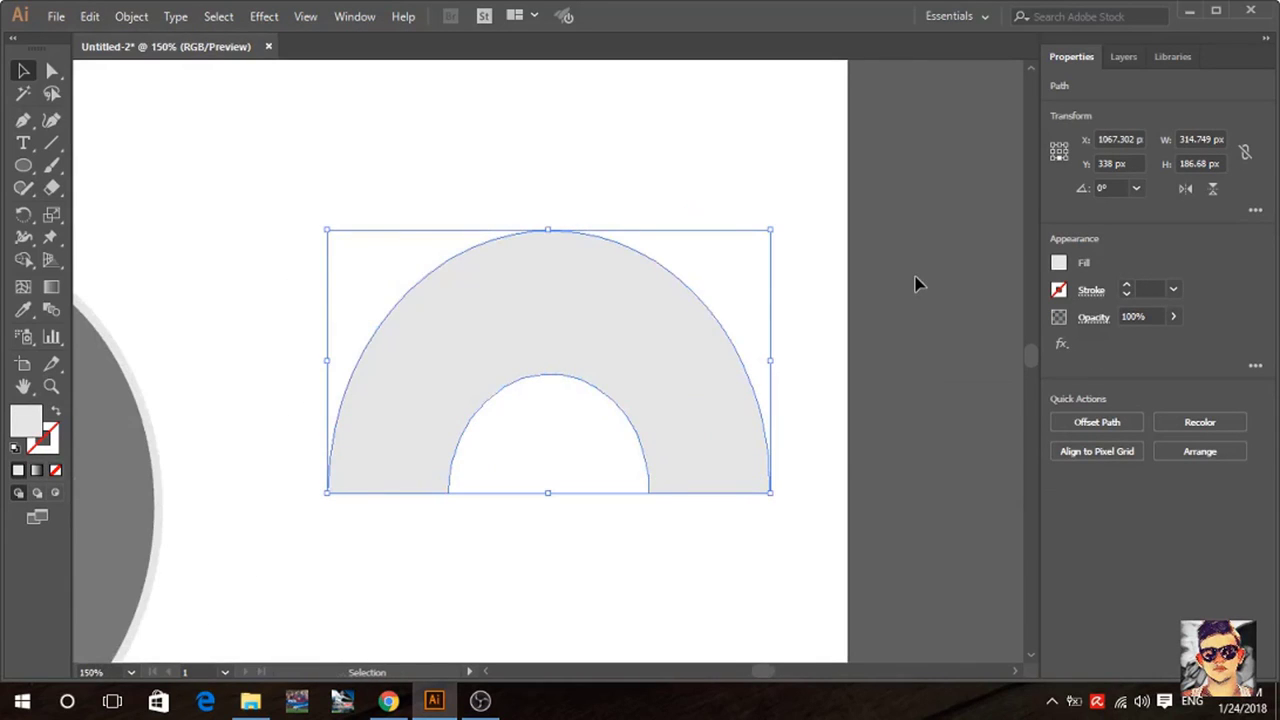
{"action": "key", "text": "shift+Down"}
{"action": "key", "text": "shift+Down"}
{"action": "key", "text": "shift+Down"}
{"action": "key", "text": "shift+Down"}
{"action": "key", "text": "shift+Down"}
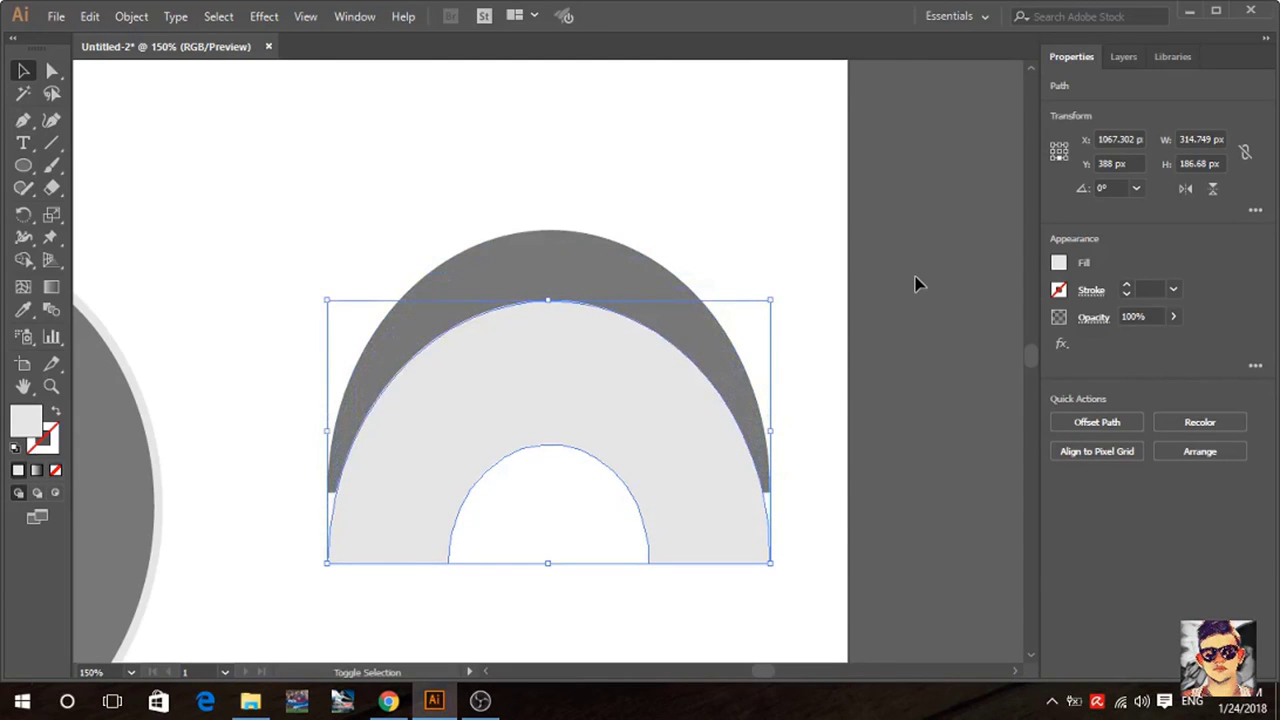
{"action": "left_click_drag", "start_coordinate": [770, 431], "coordinate": [829, 437]}
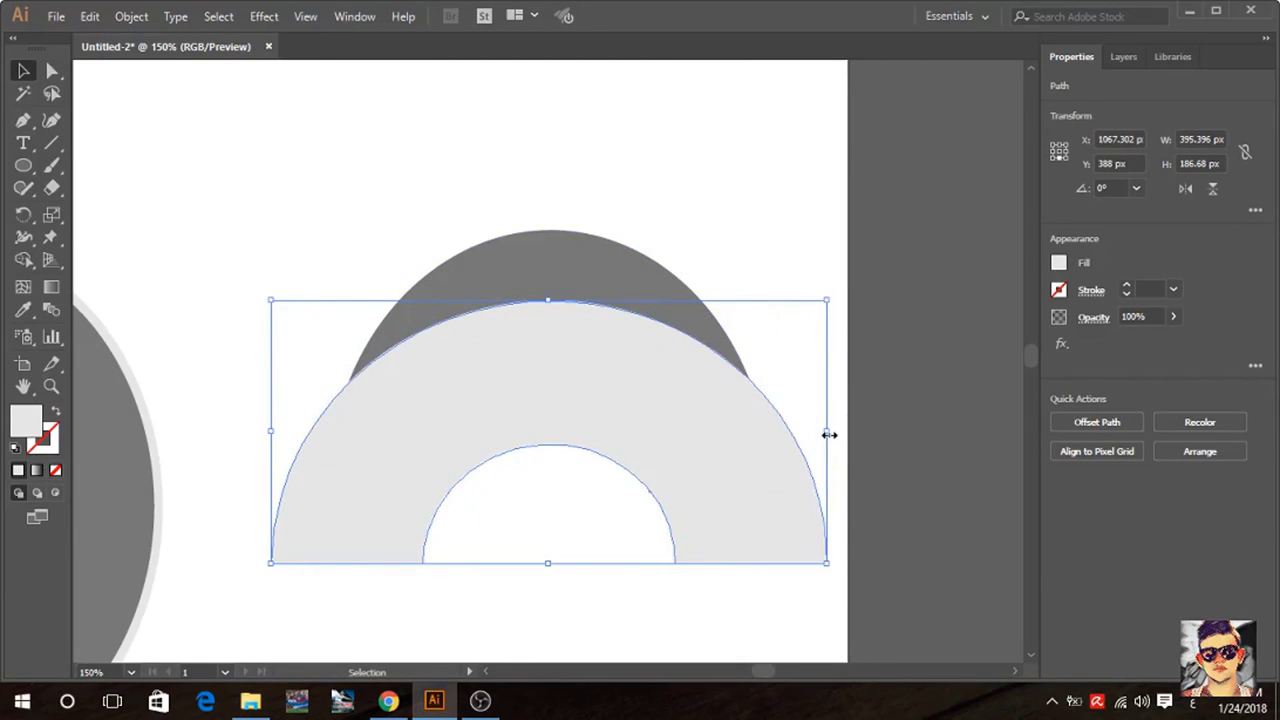
{"action": "left_click_drag", "start_coordinate": [754, 206], "coordinate": [620, 445]}
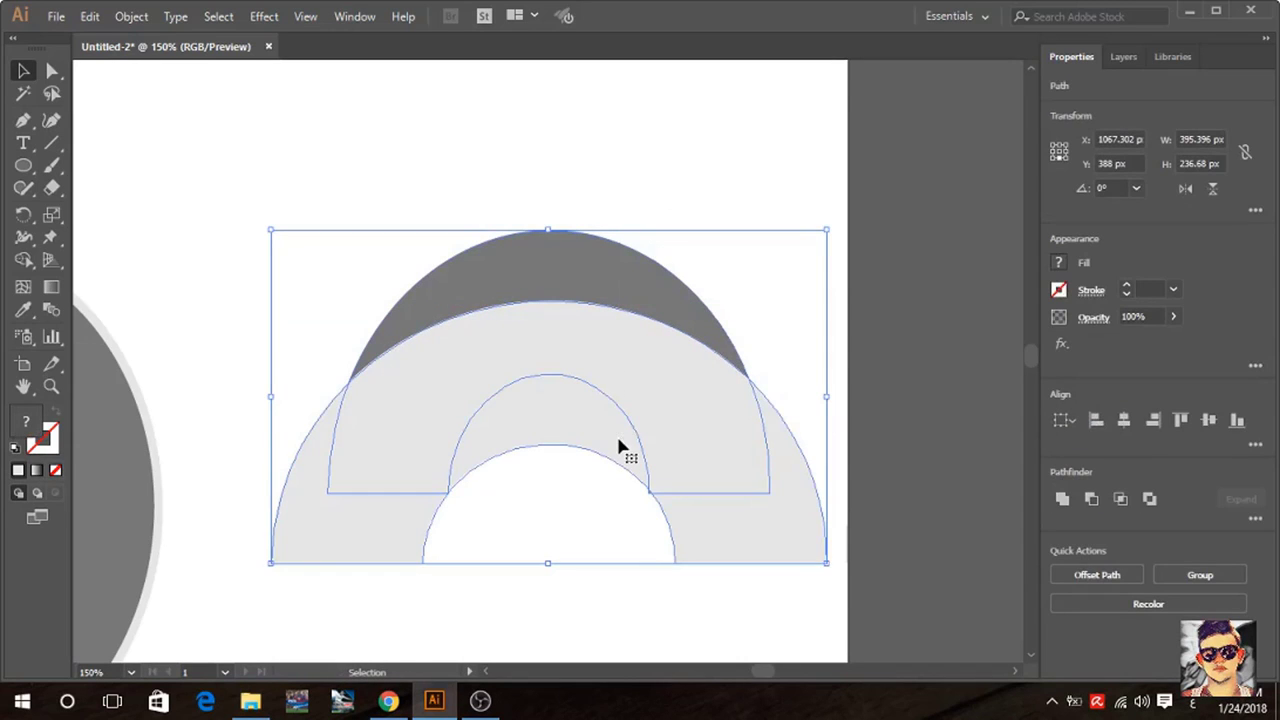
{"action": "left_click", "coordinate": [1092, 504]}
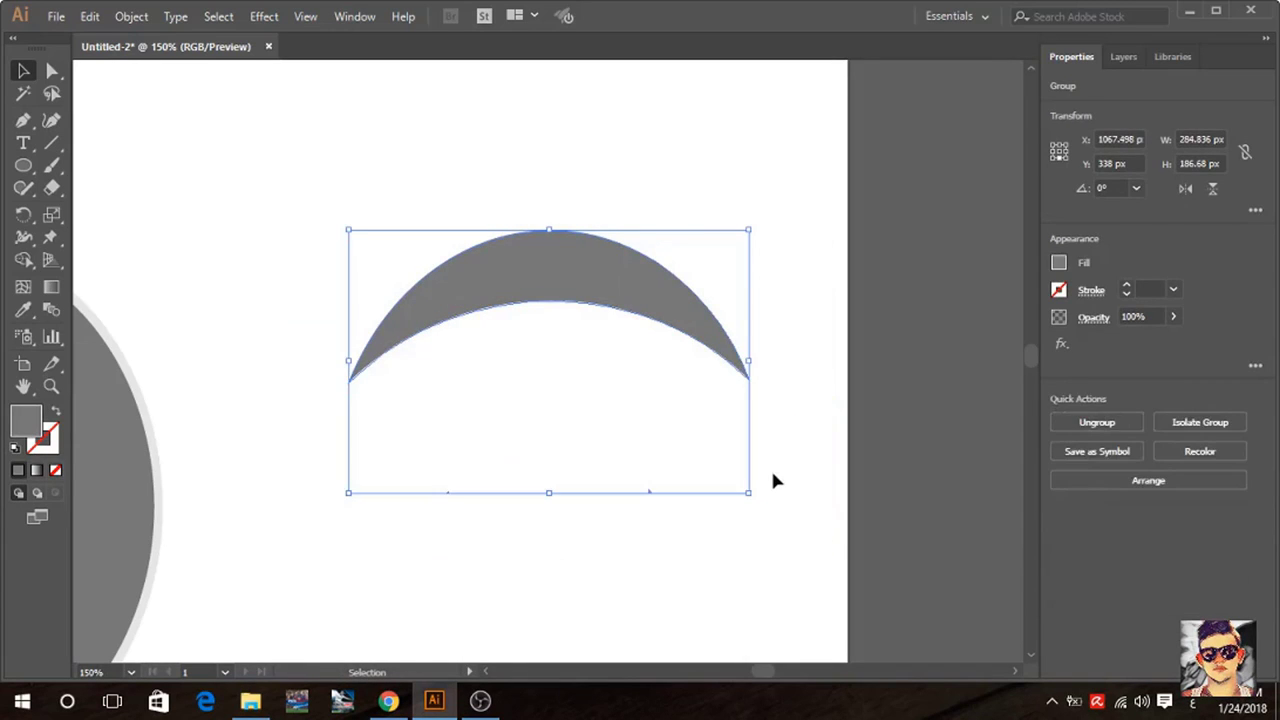
{"action": "left_click", "coordinate": [773, 480]}
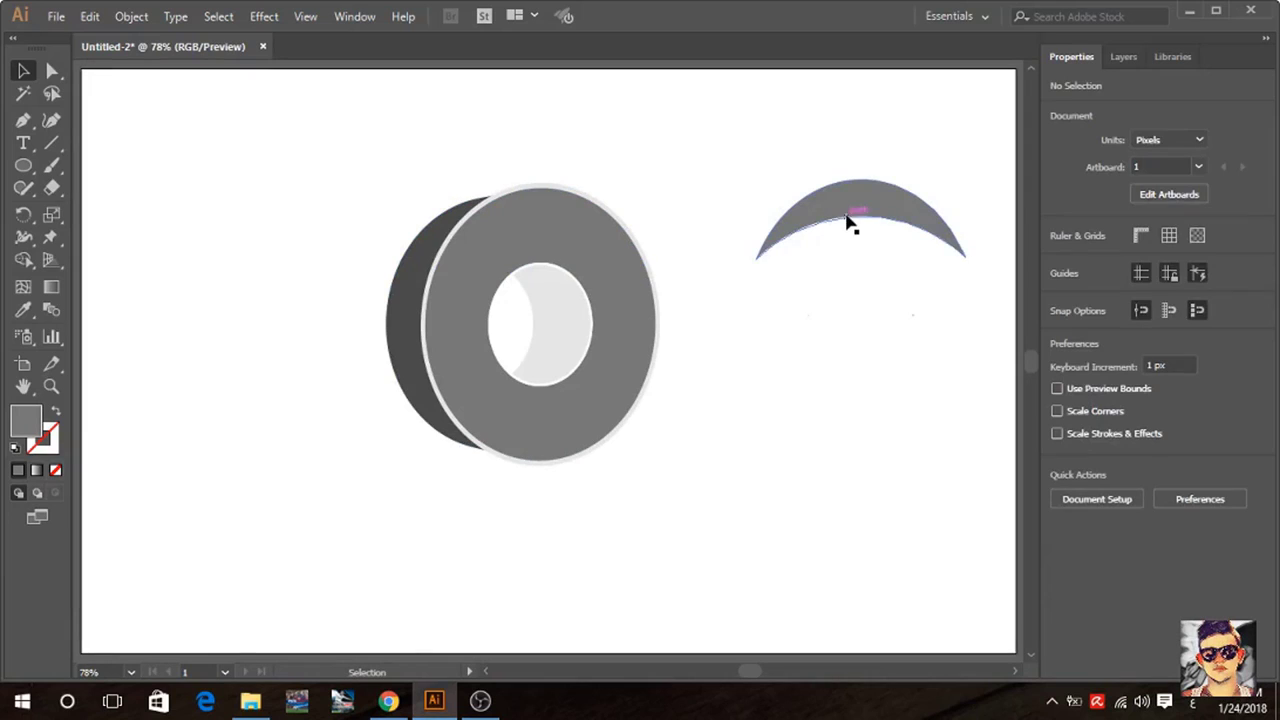
Fill the crescent white, move it onto the disc top and narrow it above the hole.
{"action": "left_click", "coordinate": [849, 222]}
{"action": "left_click", "coordinate": [1062, 263]}
{"action": "left_click", "coordinate": [881, 329]}
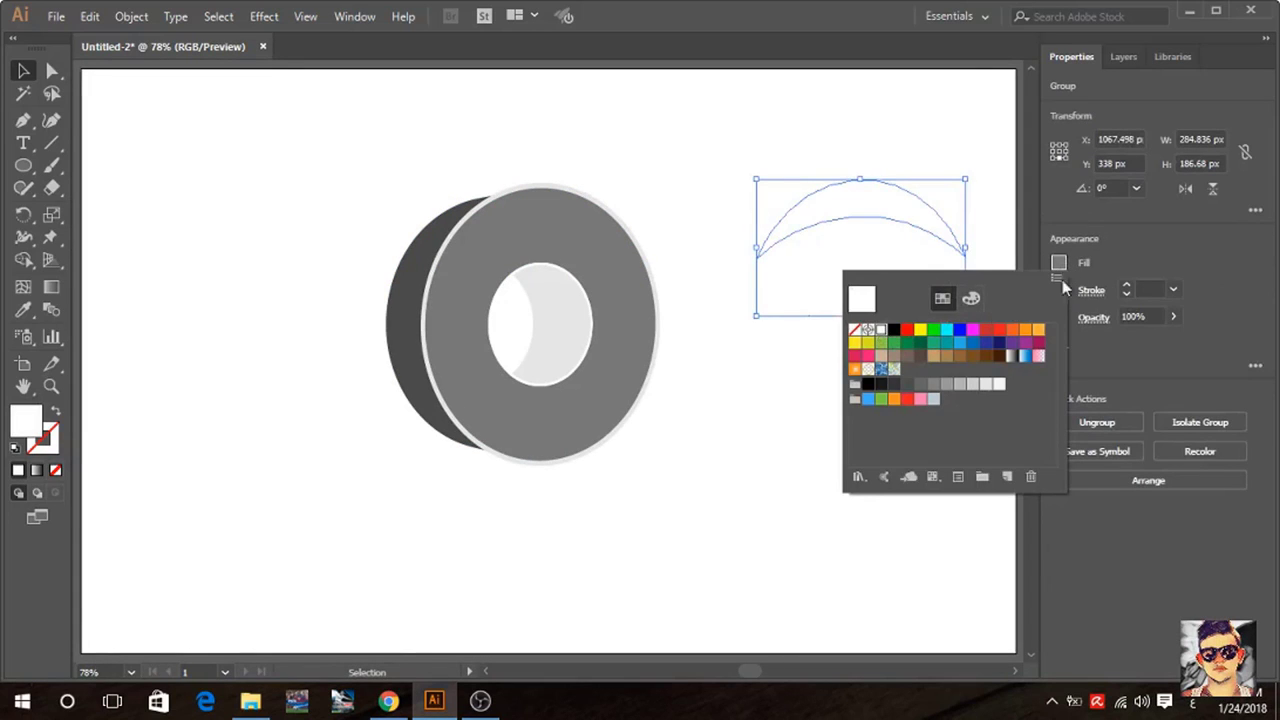
{"action": "left_click", "coordinate": [1059, 263]}
{"action": "left_click_drag", "start_coordinate": [909, 225], "coordinate": [583, 259]}
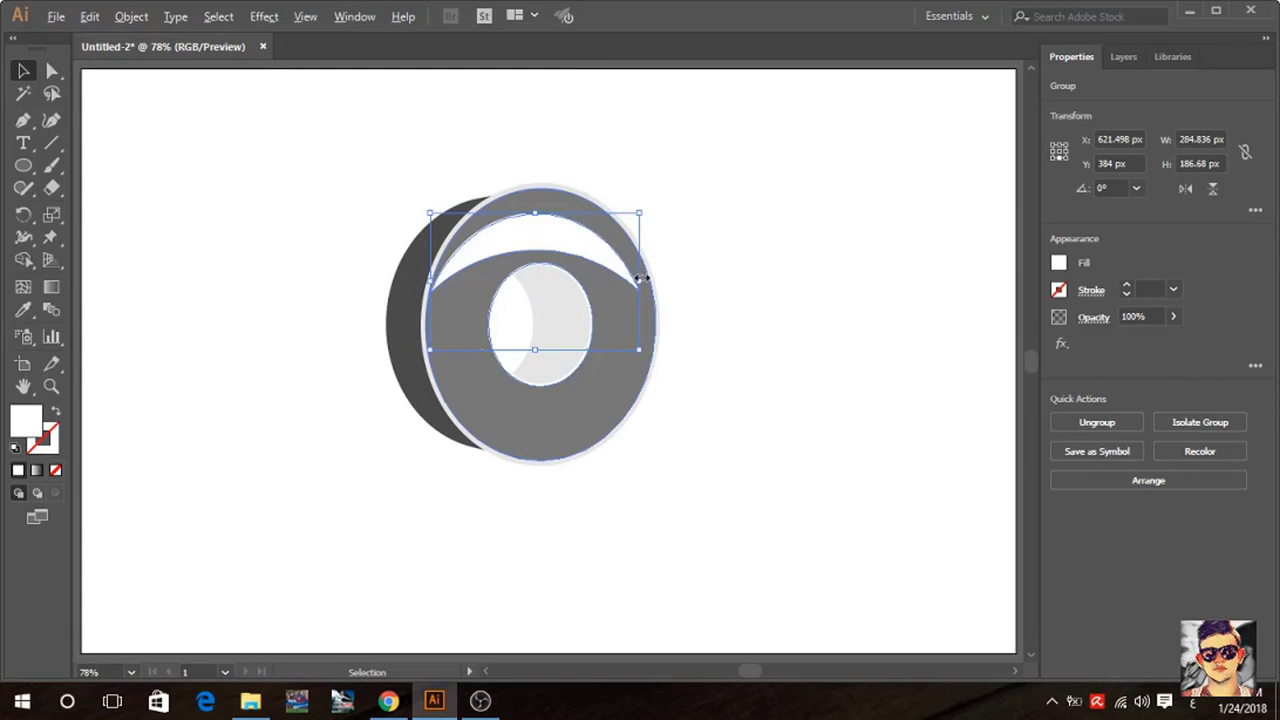
{"action": "left_click_drag", "start_coordinate": [641, 279], "coordinate": [593, 279]}
Fine-tune the white crescent's position above the hole and fit the artboard in view.
{"action": "key", "text": "a"}
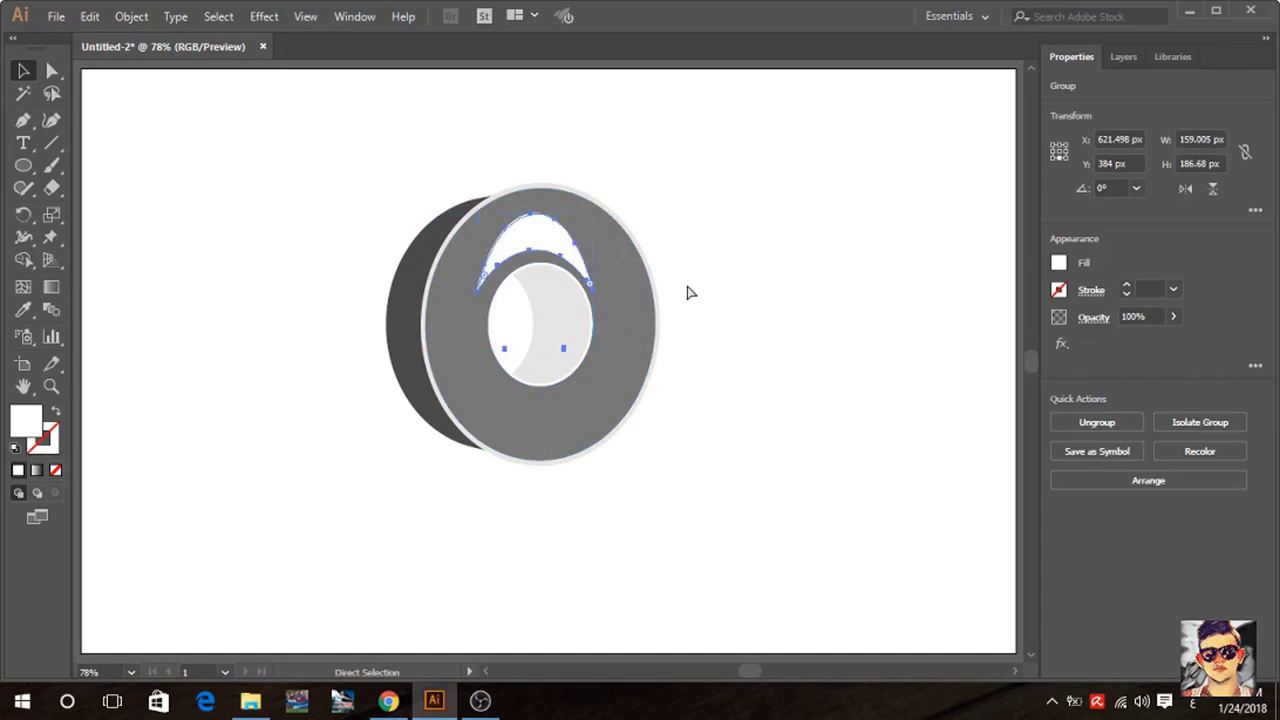
{"action": "key", "text": "ctrl+plus"}
{"action": "key", "text": "ctrl+plus"}
{"action": "key", "text": "ctrl+plus"}
{"action": "key", "text": "v"}
{"action": "left_click_drag", "start_coordinate": [580, 257], "coordinate": [591, 256]}
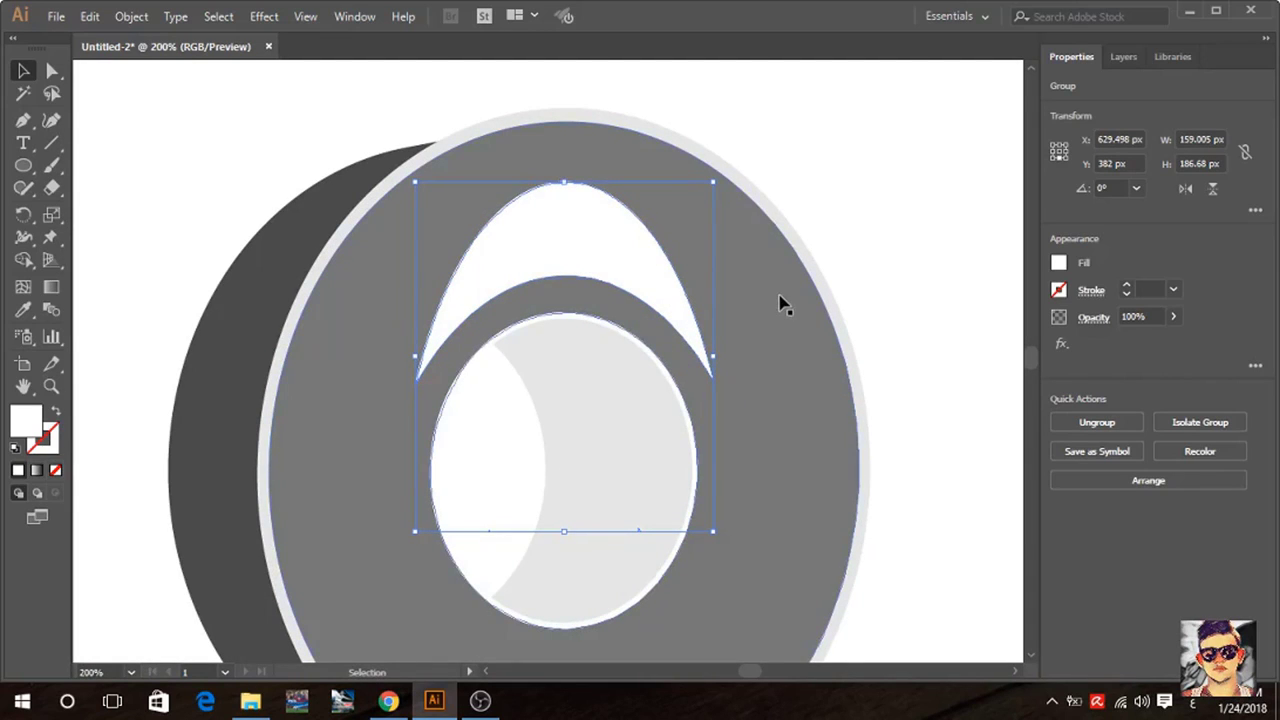
{"action": "left_click", "coordinate": [927, 211]}
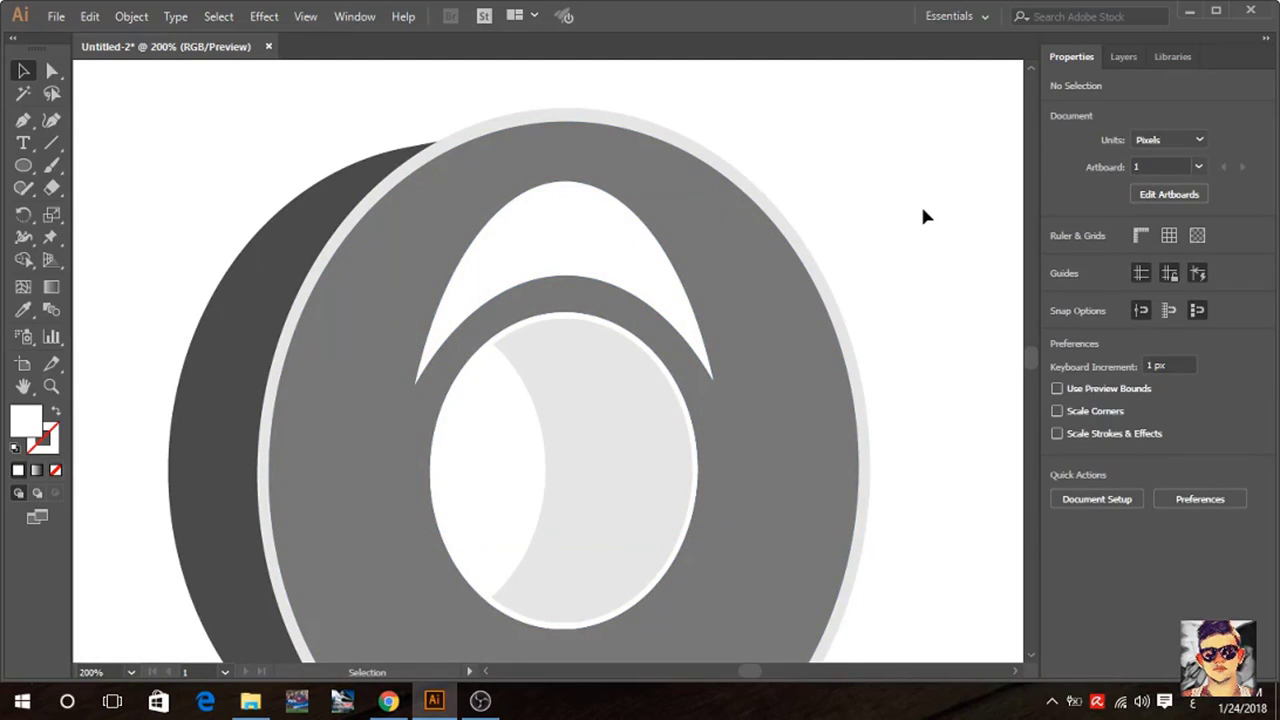
{"action": "key", "text": "ctrl+0"}
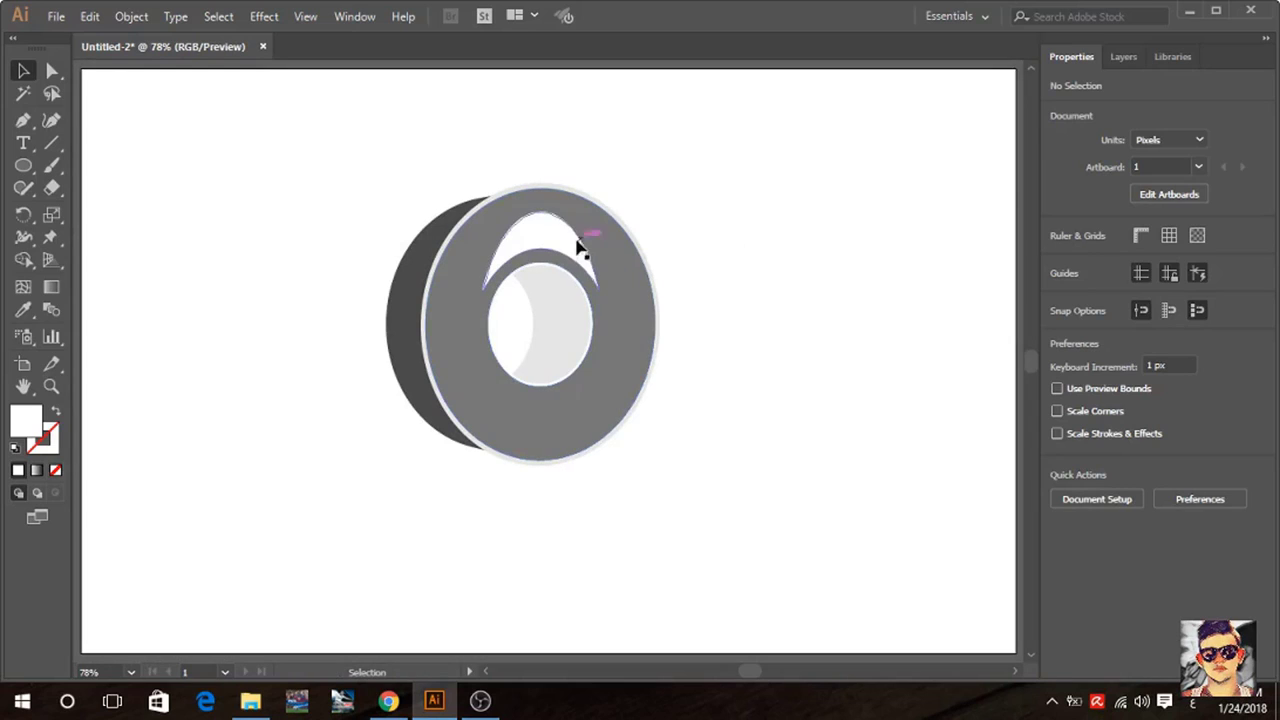
Select the grey ring face of the disc.
{"action": "left_click", "coordinate": [556, 250]}
{"action": "left_click", "coordinate": [730, 178]}
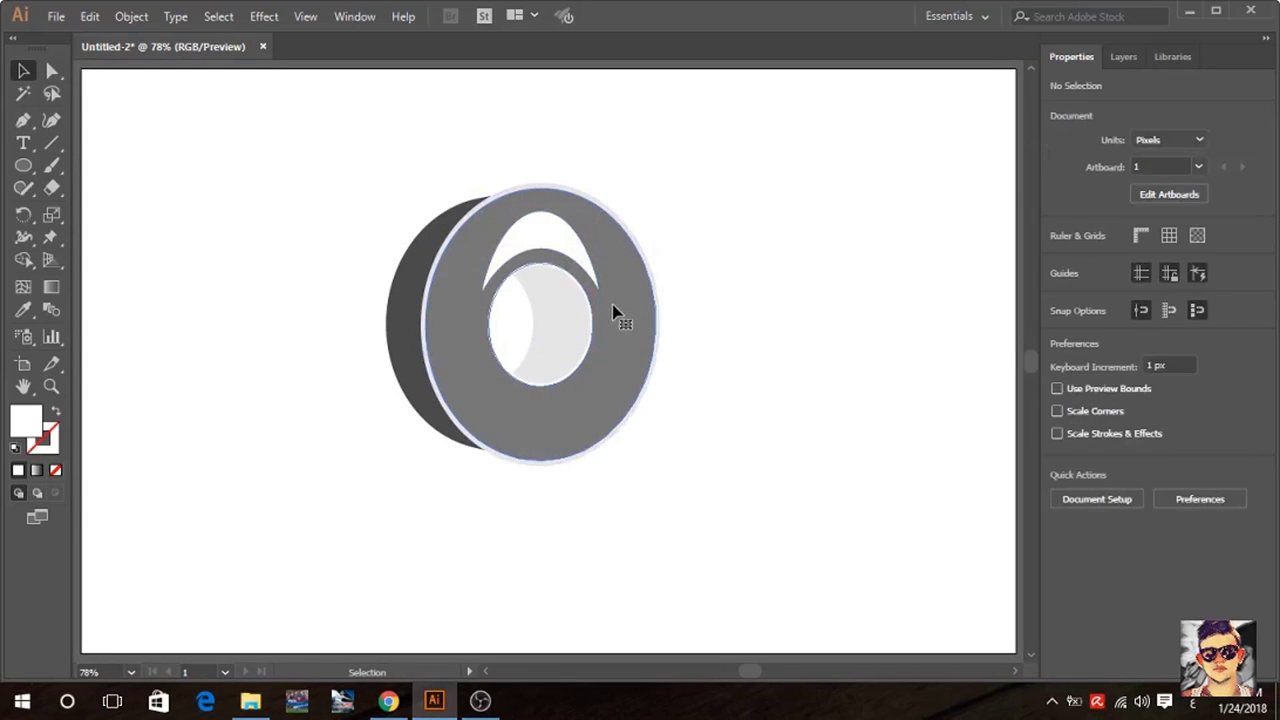
{"action": "left_click", "coordinate": [628, 308]}
{"action": "left_click", "coordinate": [736, 200]}
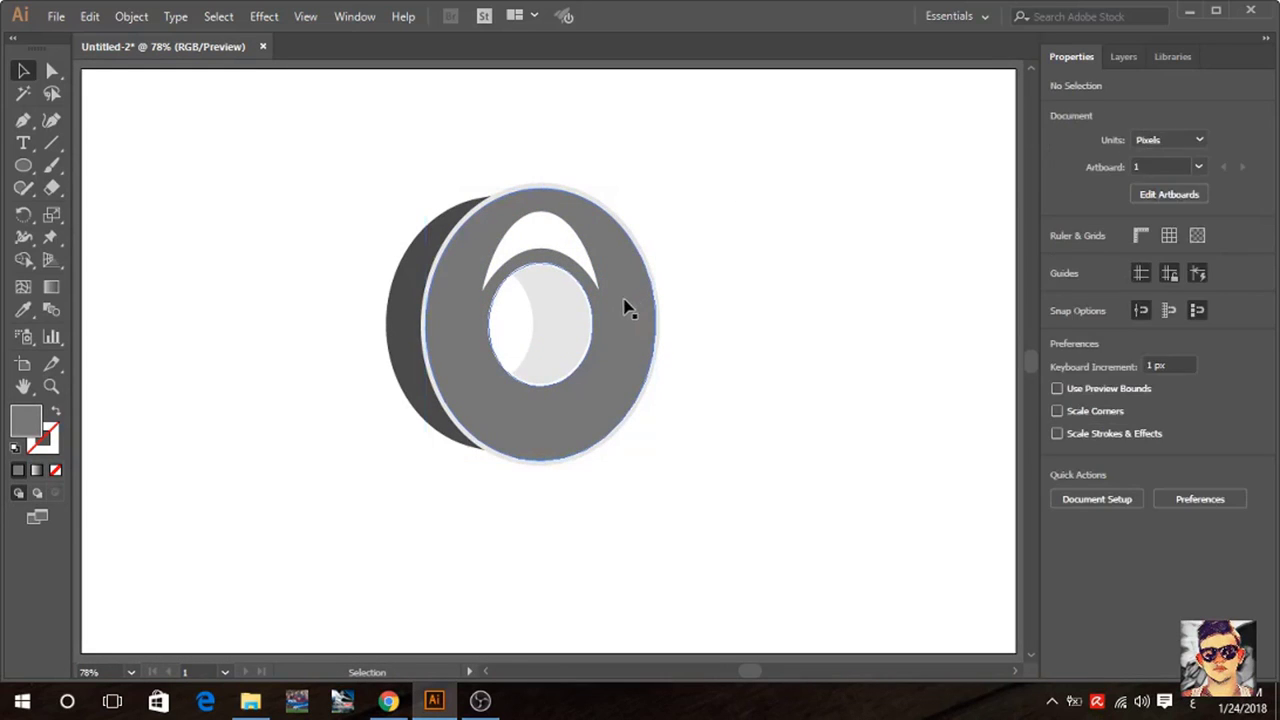
Recolour the ring face's fill to a deep blue such as #096BAD, then deepen it slightly.
{"action": "left_click", "coordinate": [420, 310]}
{"action": "key", "text": "g"}
{"action": "double_click", "coordinate": [26, 420]}
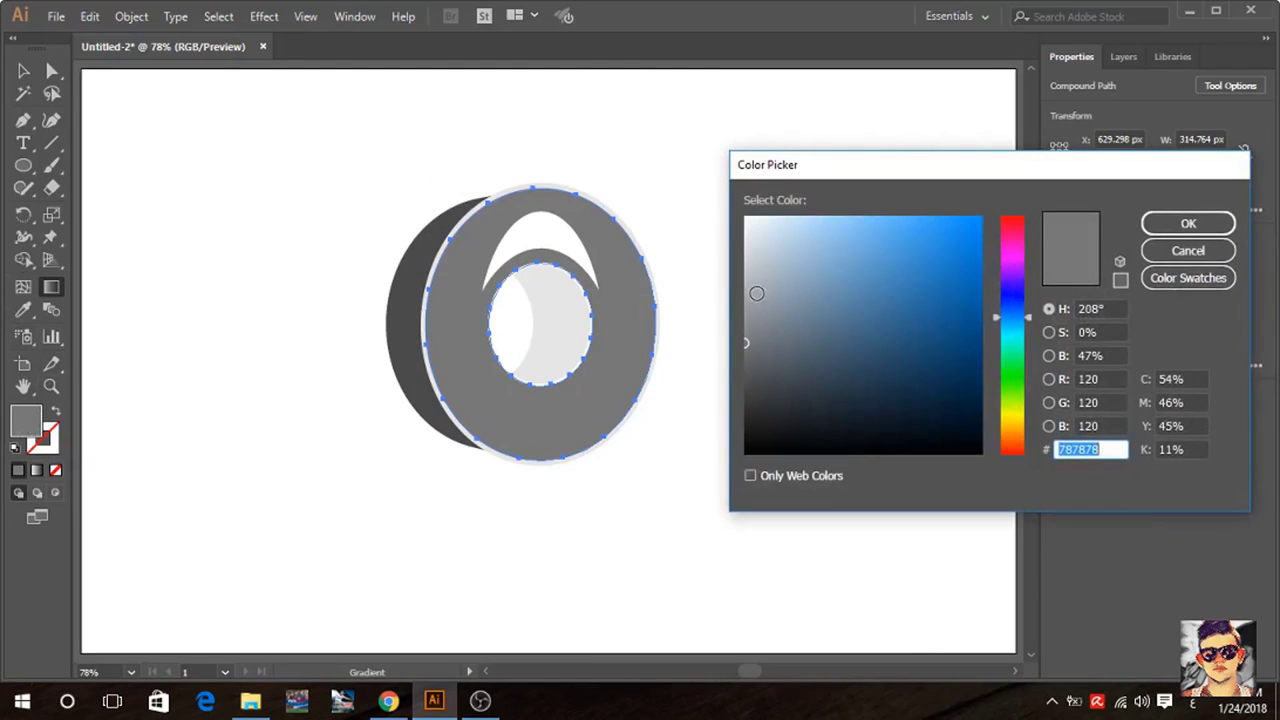
{"action": "left_click_drag", "start_coordinate": [960, 286], "coordinate": [962, 280]}
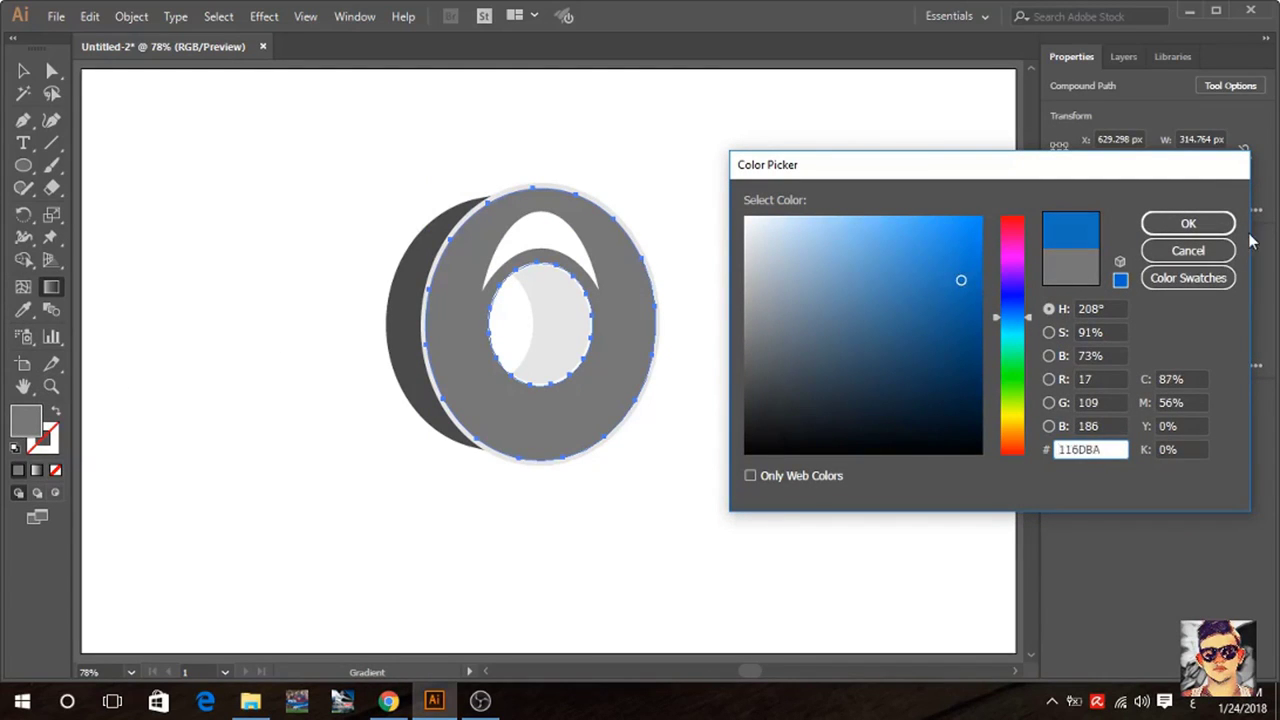
{"action": "left_click", "coordinate": [1205, 226]}
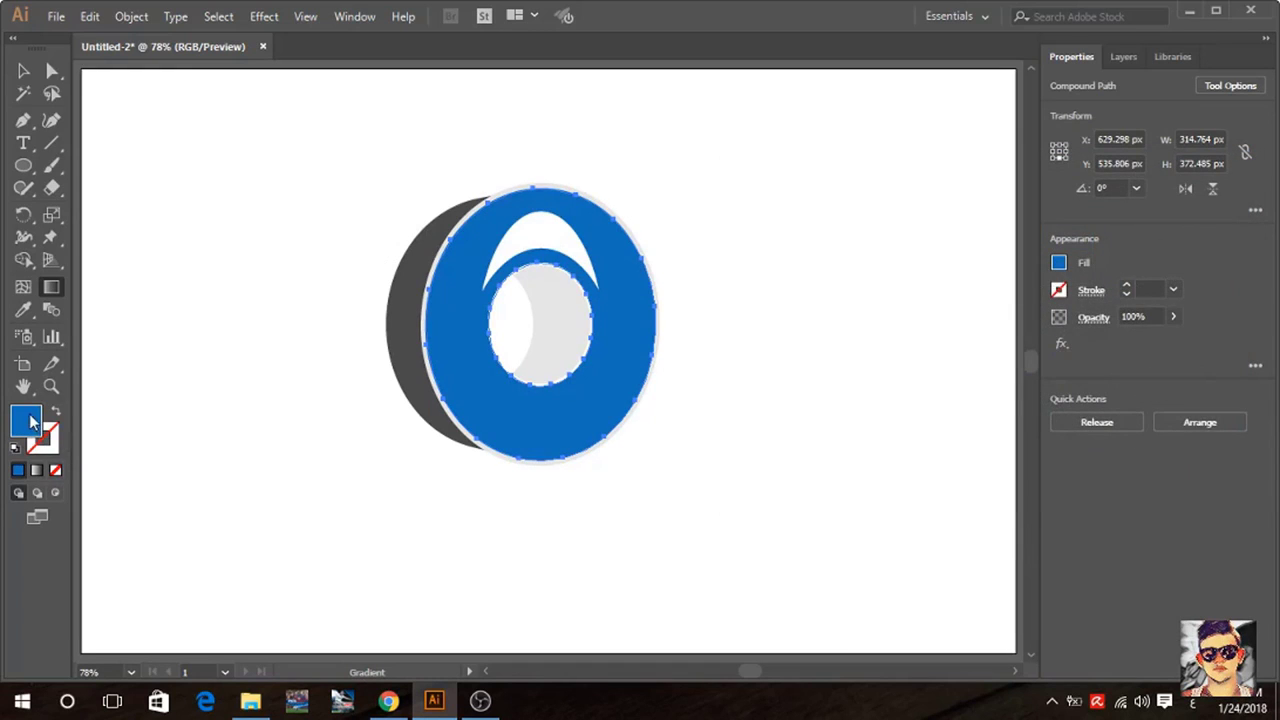
{"action": "double_click", "coordinate": [30, 420]}
{"action": "mouse_move", "coordinate": [970, 287]}
{"action": "left_mouse_down"}
{"action": "mouse_move", "coordinate": [960, 280]}
{"action": "mouse_move", "coordinate": [971, 291]}
{"action": "left_mouse_up"}
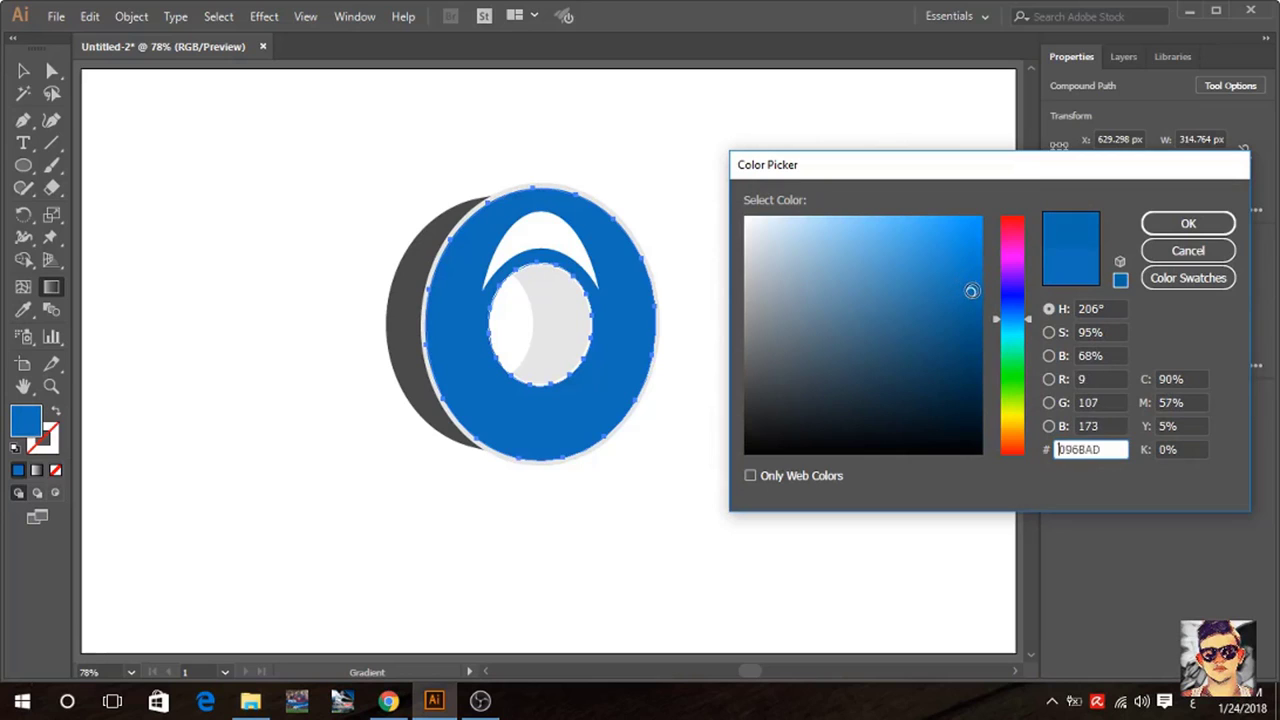
{"action": "left_click", "coordinate": [1161, 235]}
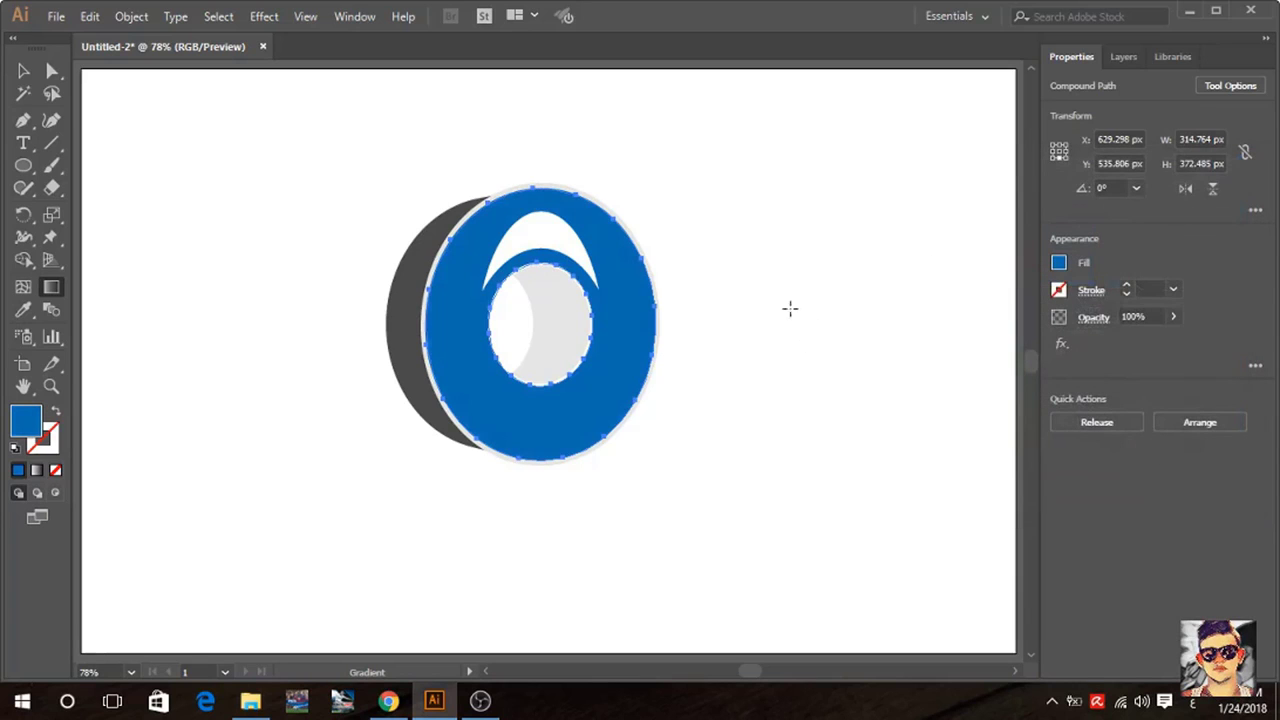
Alt-drag a copy of the blue disc outline to the right of the logo.
{"action": "key", "text": "v"}
{"action": "left_click", "coordinate": [253, 164]}
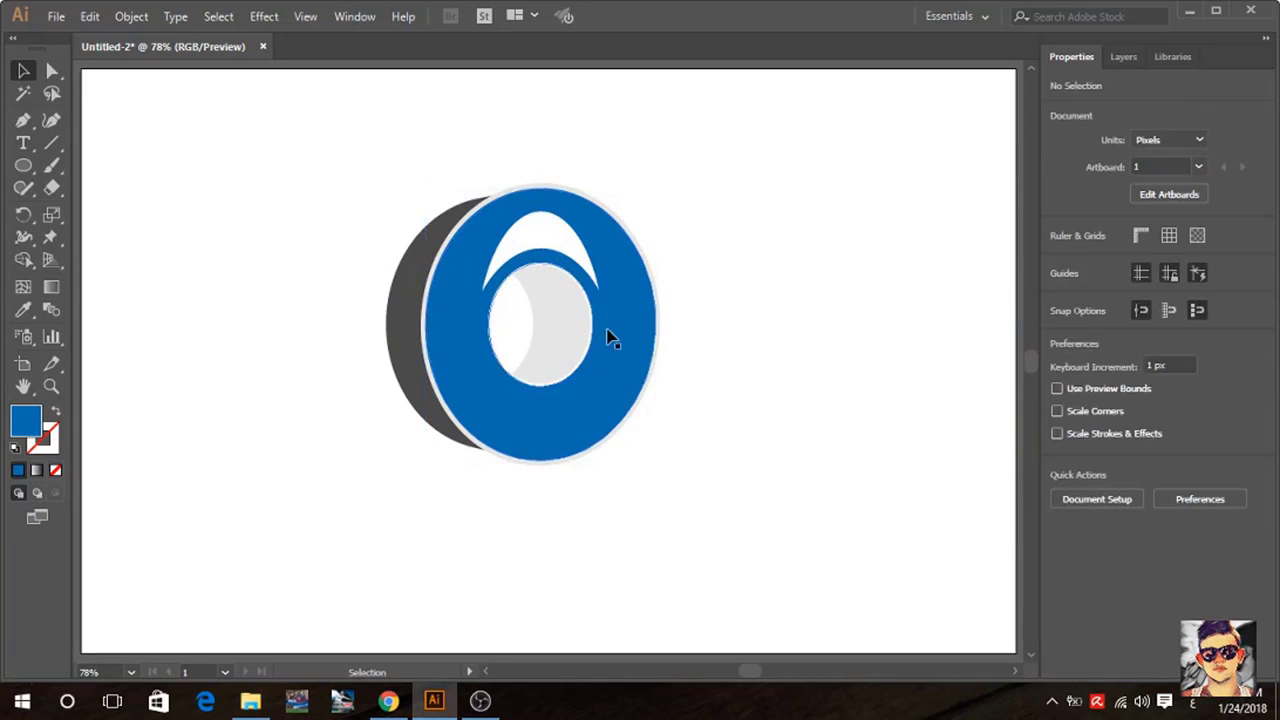
{"action": "left_click", "coordinate": [640, 300]}
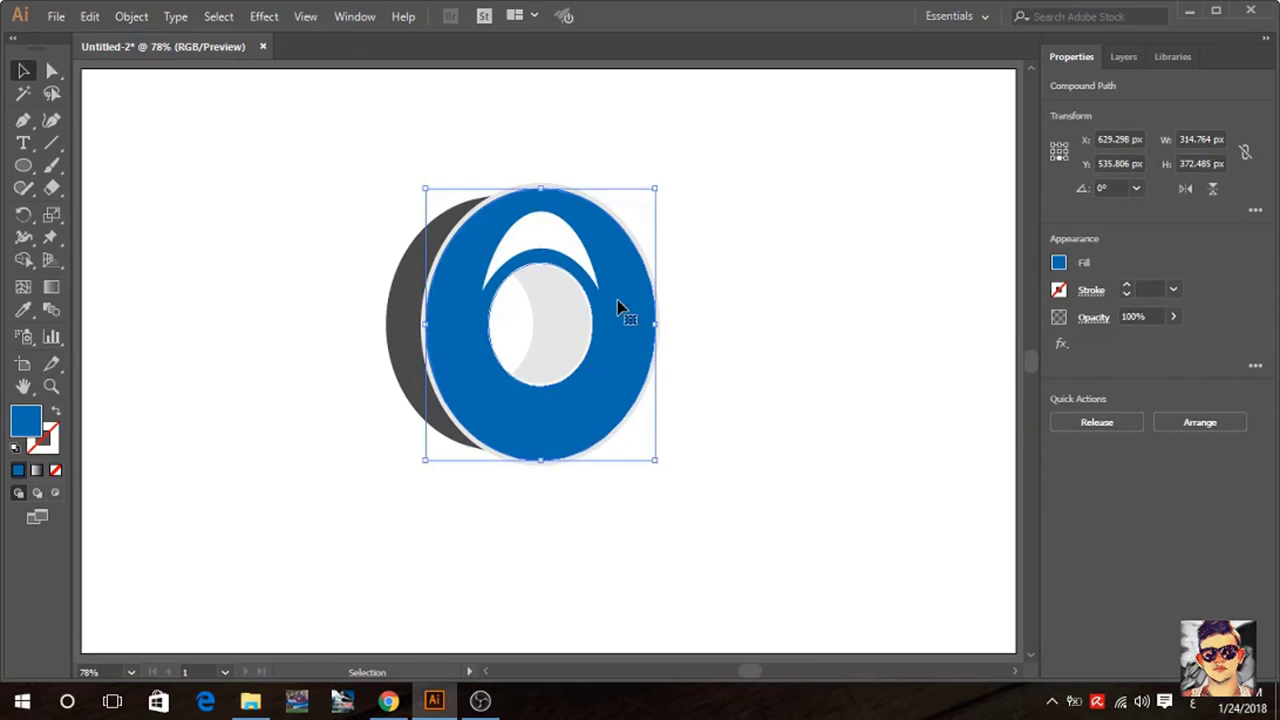
{"action": "left_click", "coordinate": [617, 306], "text": "ctrl+alt"}
{"action": "left_click", "coordinate": [685, 295]}
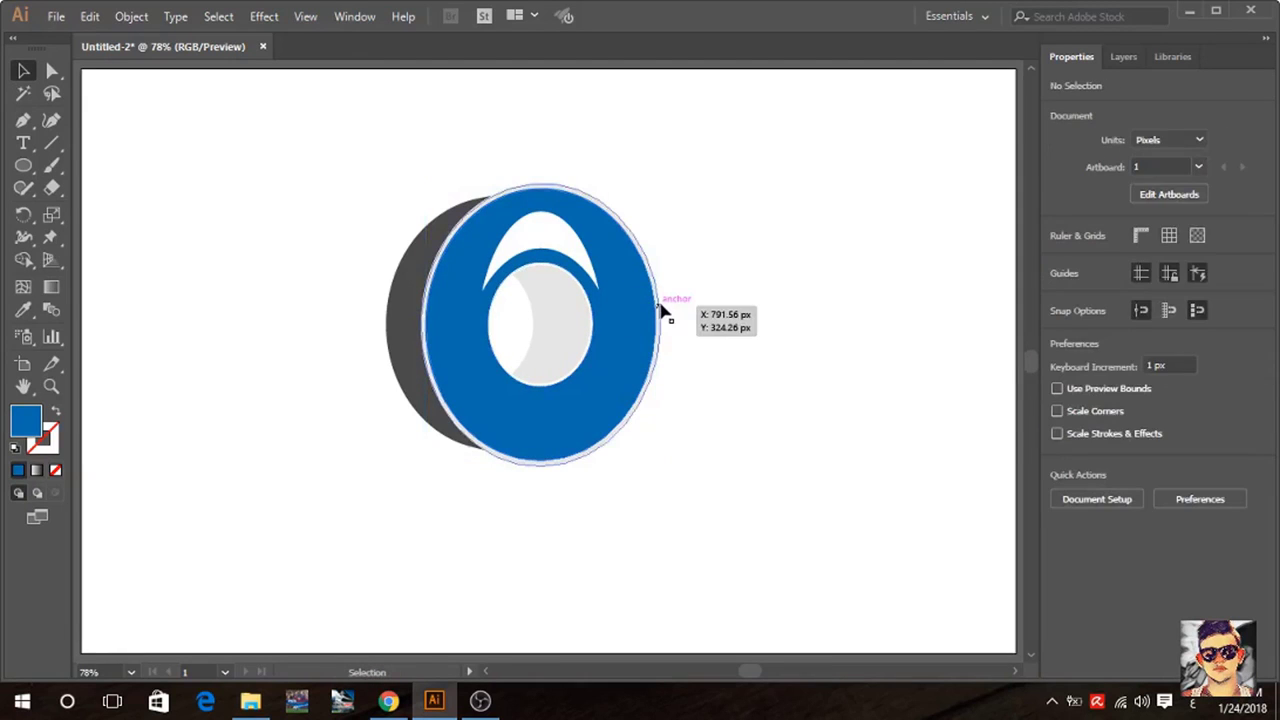
{"action": "left_click_drag", "start_coordinate": [659, 316], "coordinate": [970, 316]}
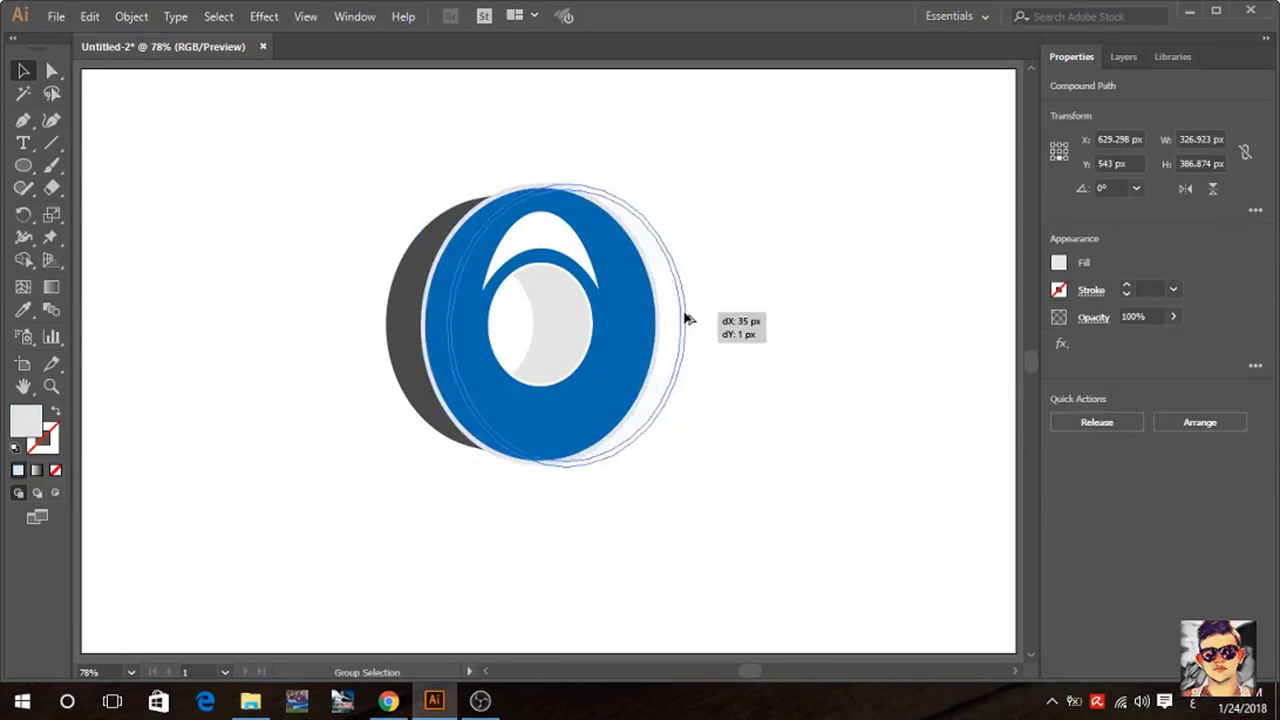
Paste a black copy in front of the ellipse and nudge it 2 px right.
{"action": "key", "text": "ctrl+plus"}
{"action": "key", "text": "ctrl+plus"}
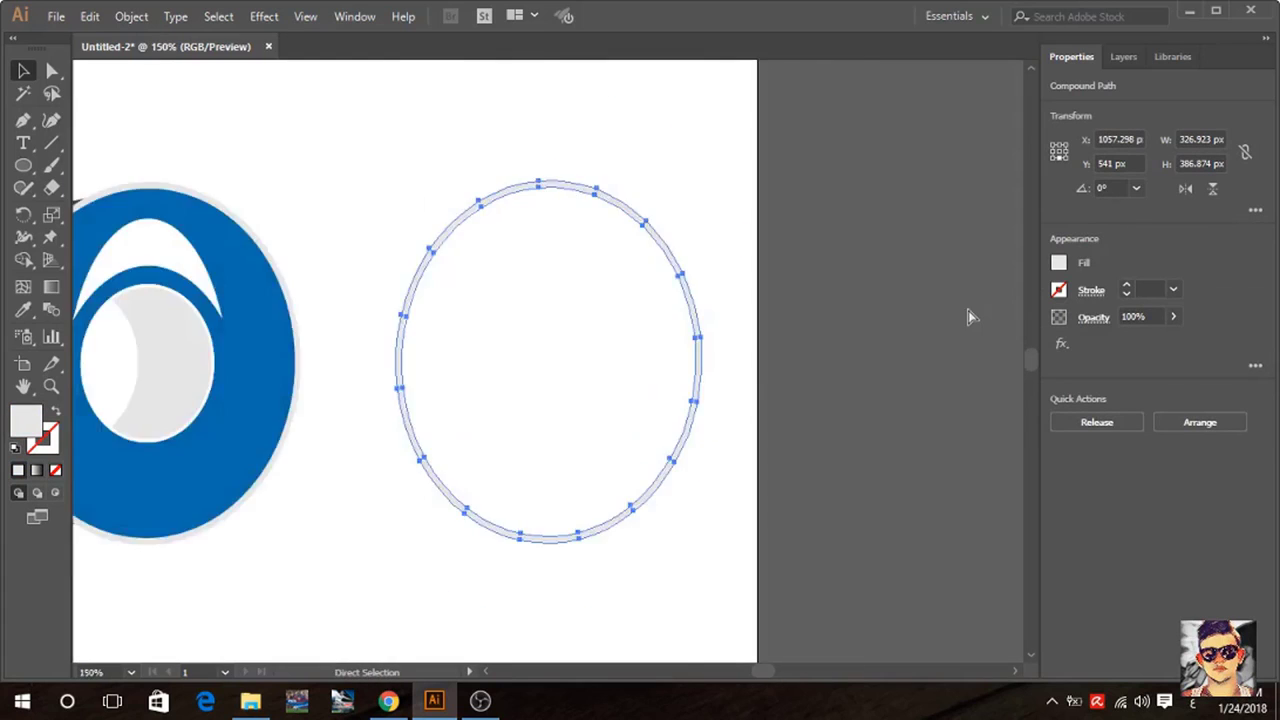
{"action": "key", "text": "ctrl+plus"}
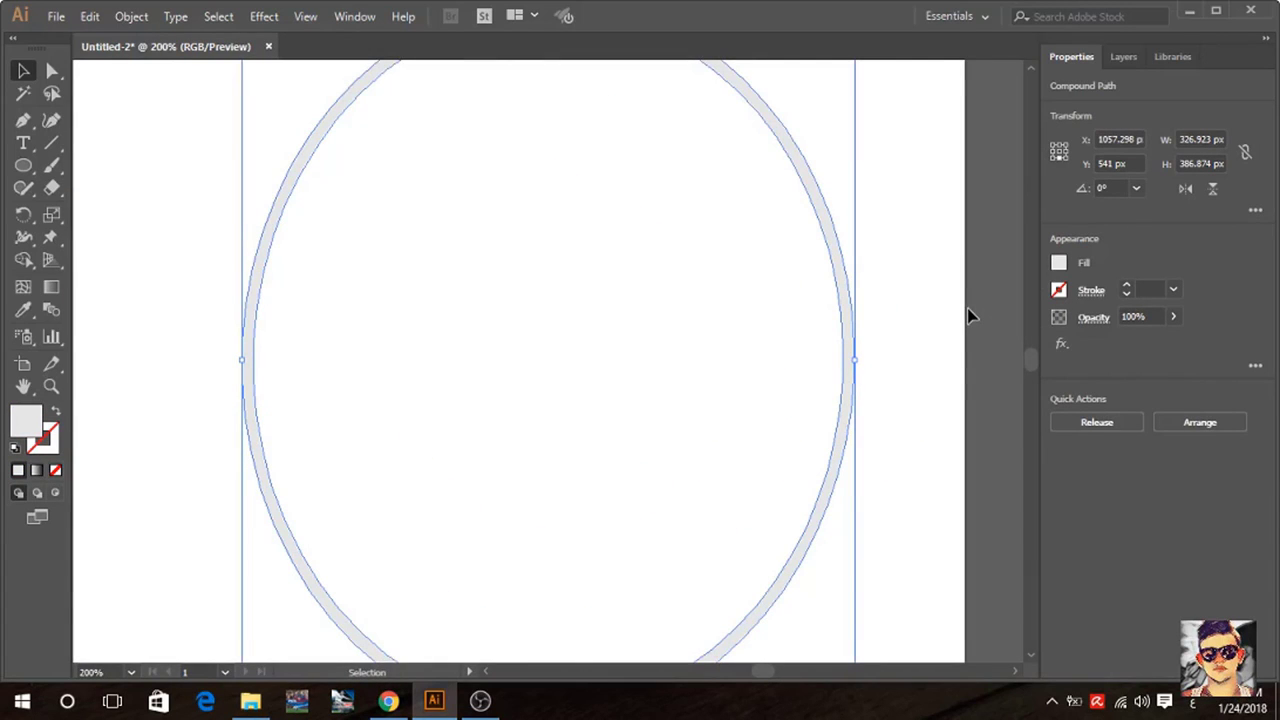
{"action": "left_click", "coordinate": [89, 16]}
{"action": "left_click", "coordinate": [115, 104]}
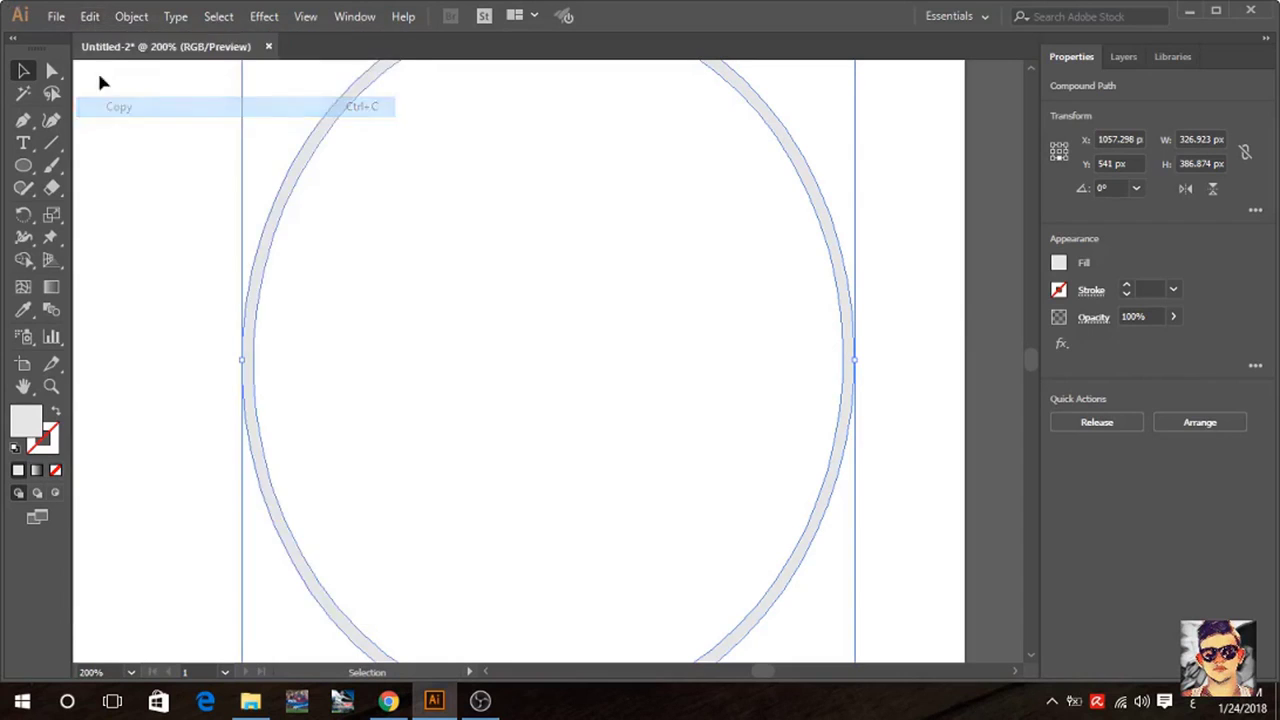
{"action": "left_click", "coordinate": [89, 16]}
{"action": "left_click", "coordinate": [125, 147]}
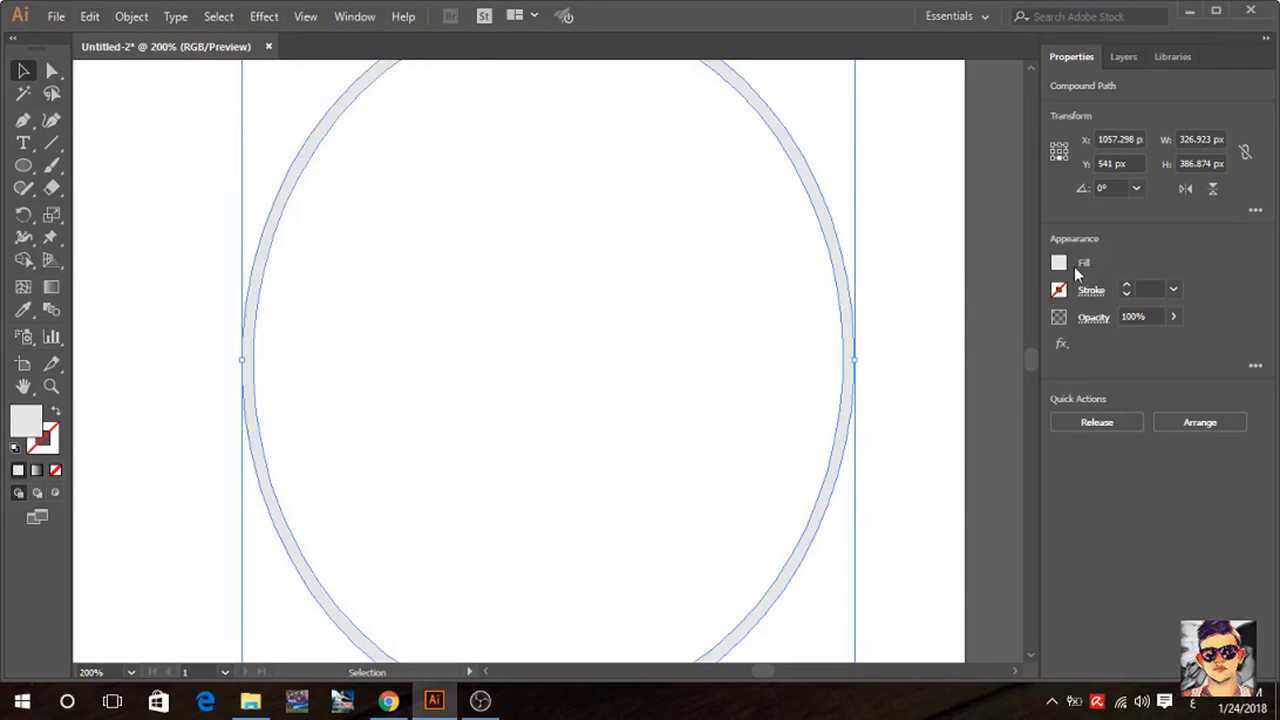
{"action": "left_click", "coordinate": [1060, 263]}
{"action": "left_click", "coordinate": [880, 388]}
{"action": "left_click", "coordinate": [1180, 261]}
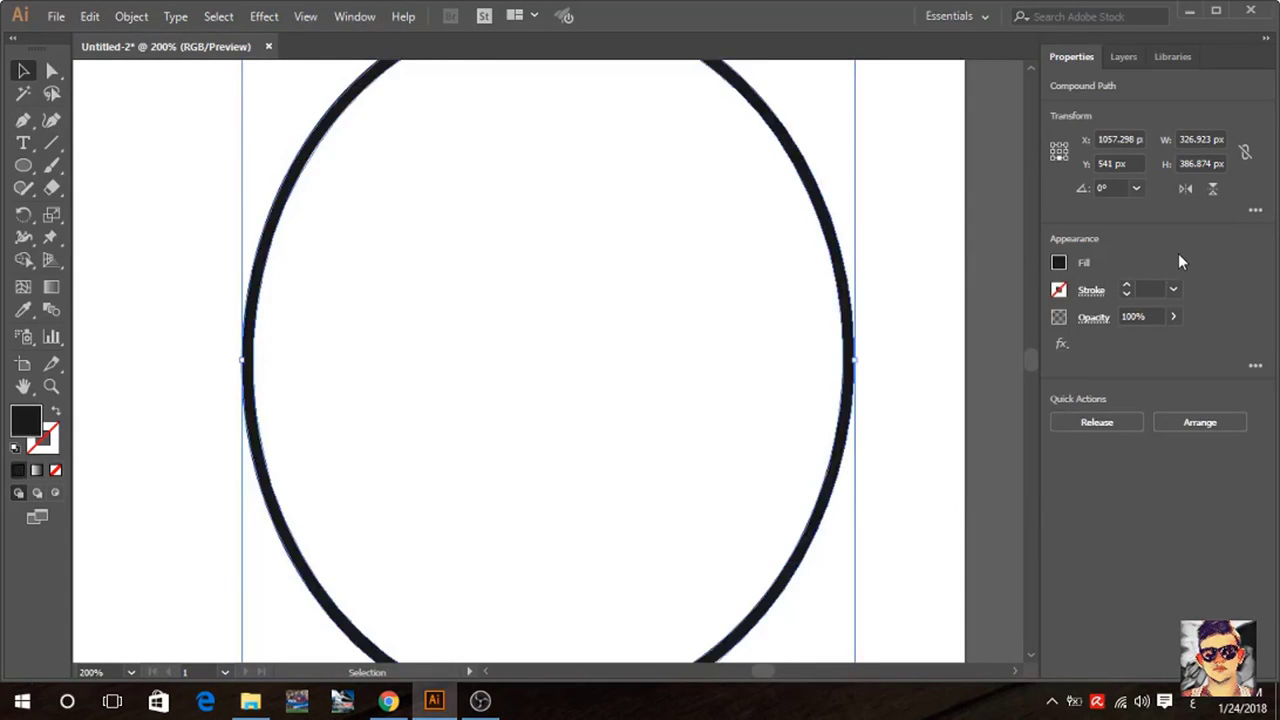
{"action": "key", "text": "Right"}
{"action": "key", "text": "Right"}
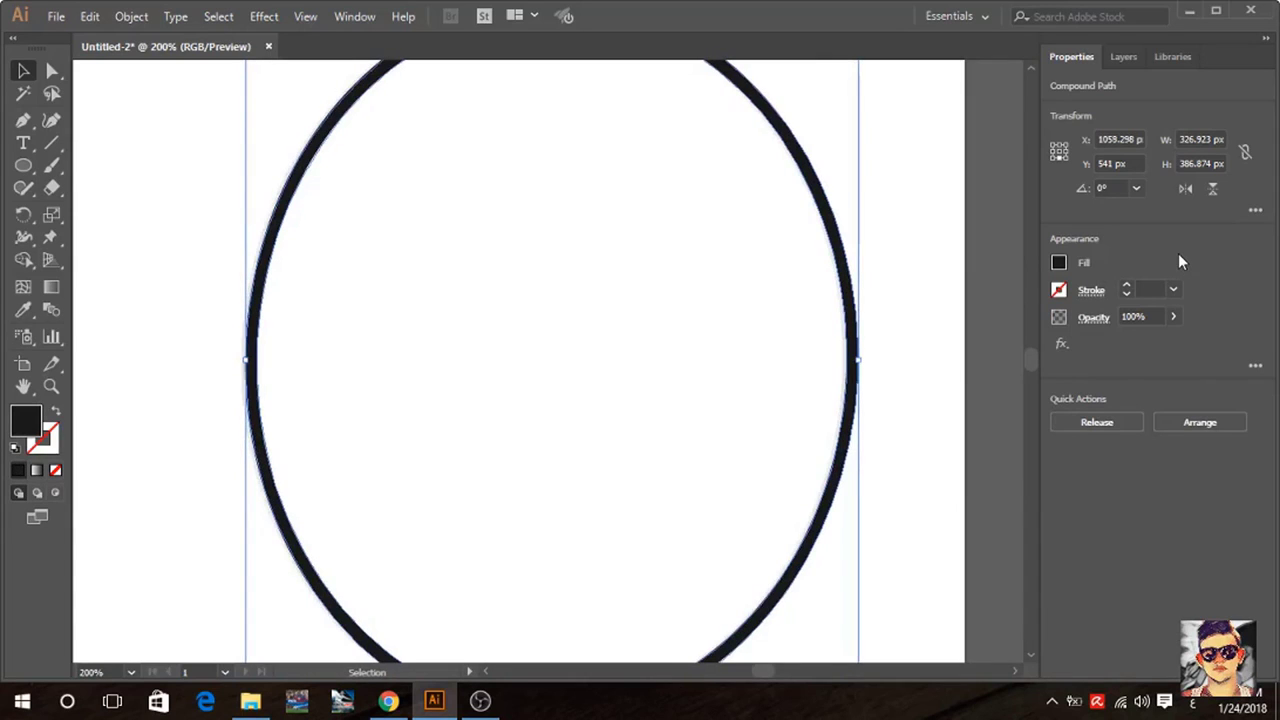
{"action": "key", "text": "Right"}
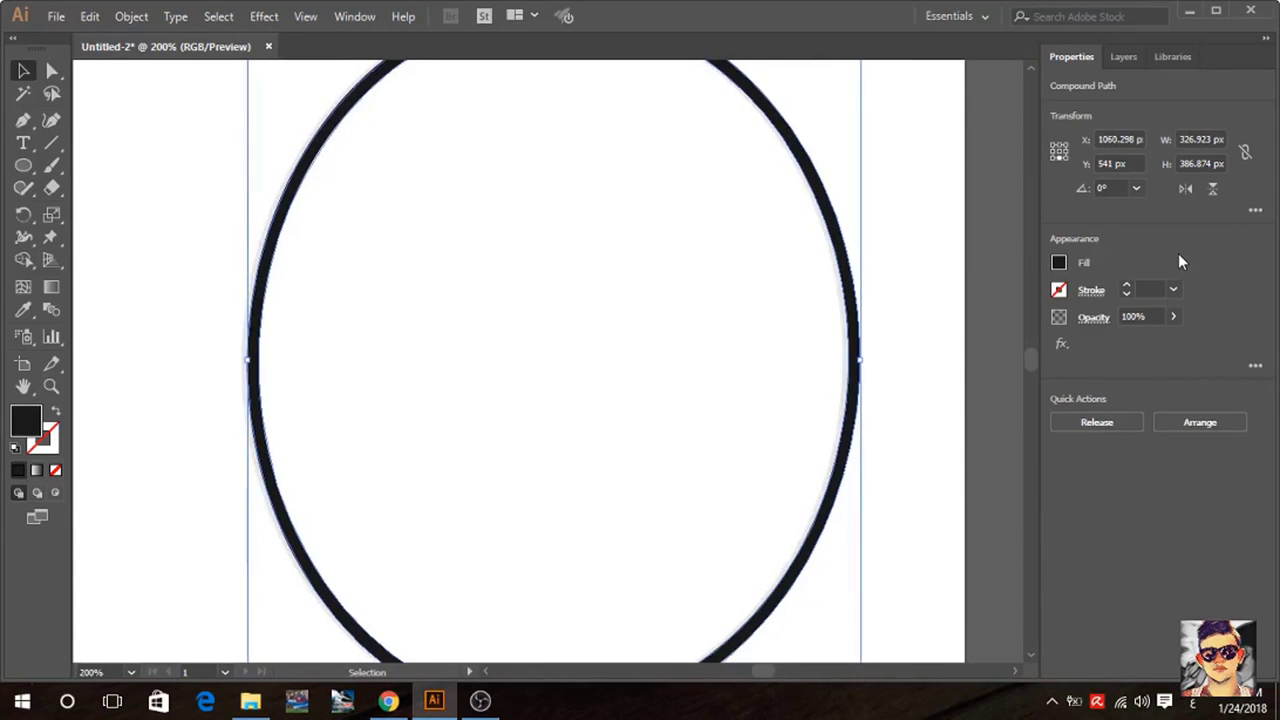
Apply Minus Front to both ellipses and fill the resulting thin rim white.
{"action": "left_click_drag", "start_coordinate": [940, 207], "coordinate": [797, 320]}
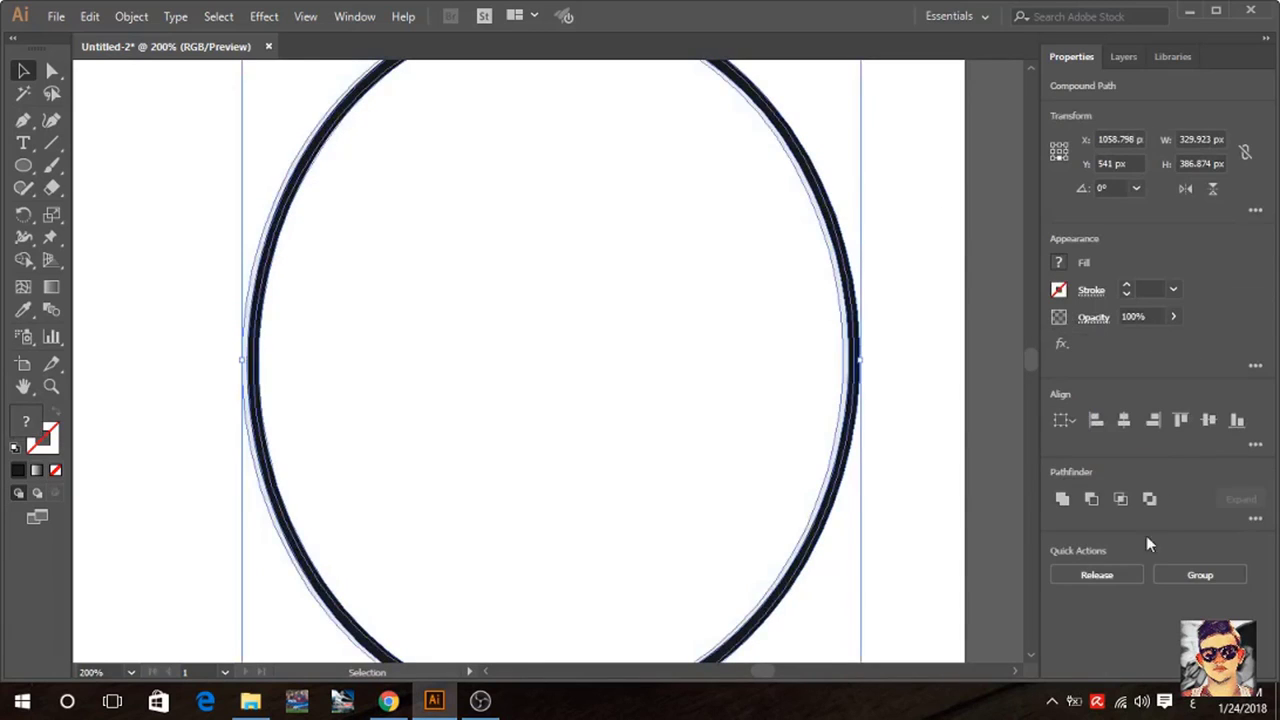
{"action": "left_click", "coordinate": [1093, 500]}
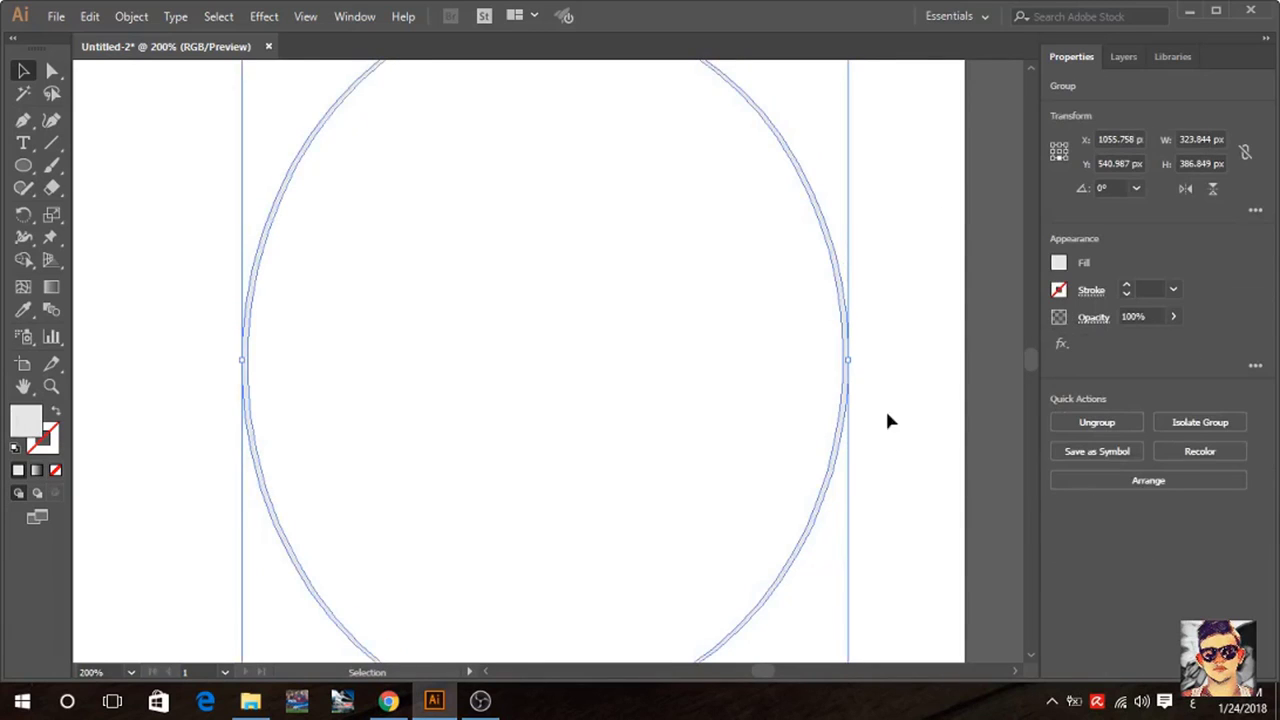
{"action": "left_click", "coordinate": [1060, 262]}
{"action": "left_click", "coordinate": [884, 332]}
{"action": "left_click", "coordinate": [1071, 259]}
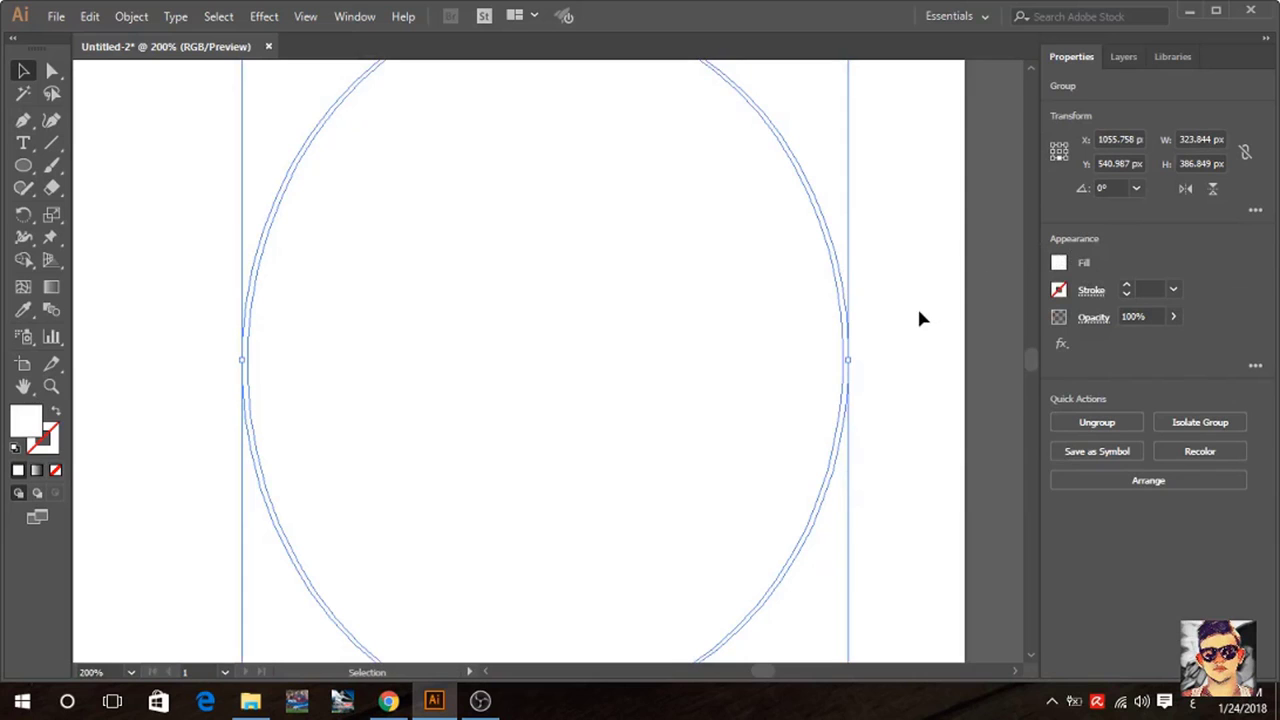
{"action": "key", "text": "ctrl+0"}
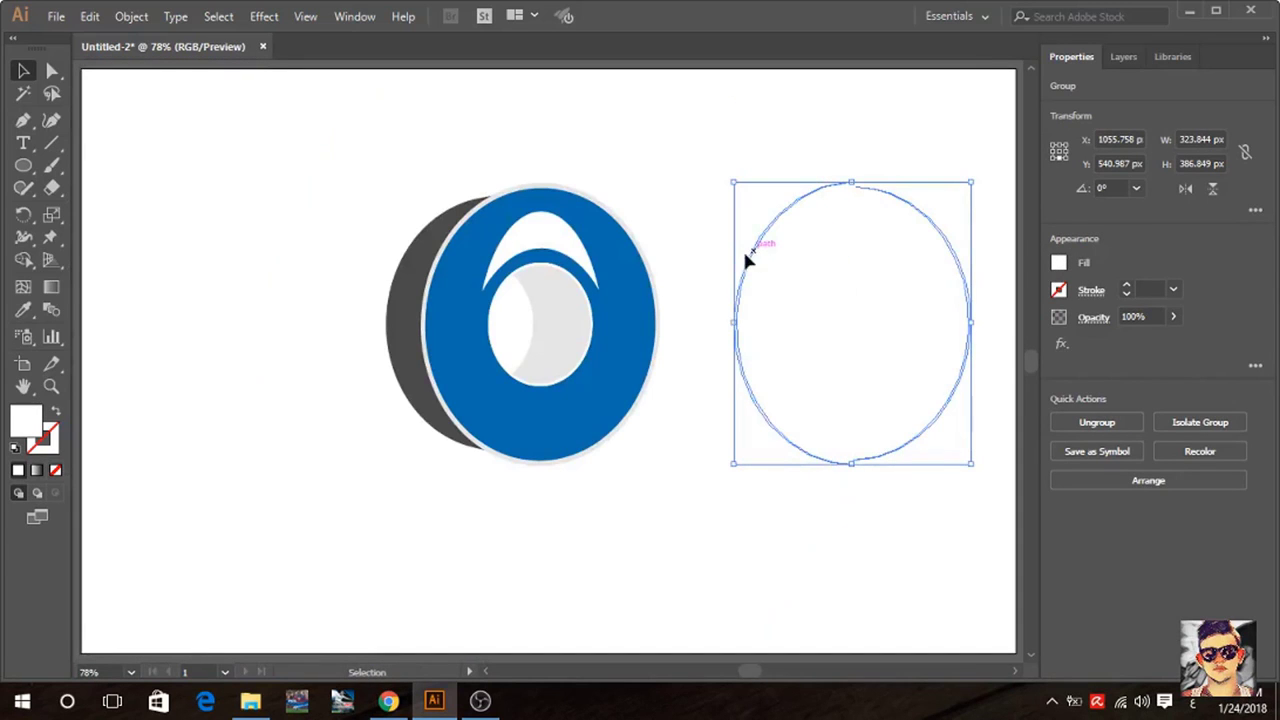
Move the white rim onto the blue disc's edge, nudge it down and Bring to Front.
{"action": "left_click_drag", "start_coordinate": [745, 260], "coordinate": [430, 256]}
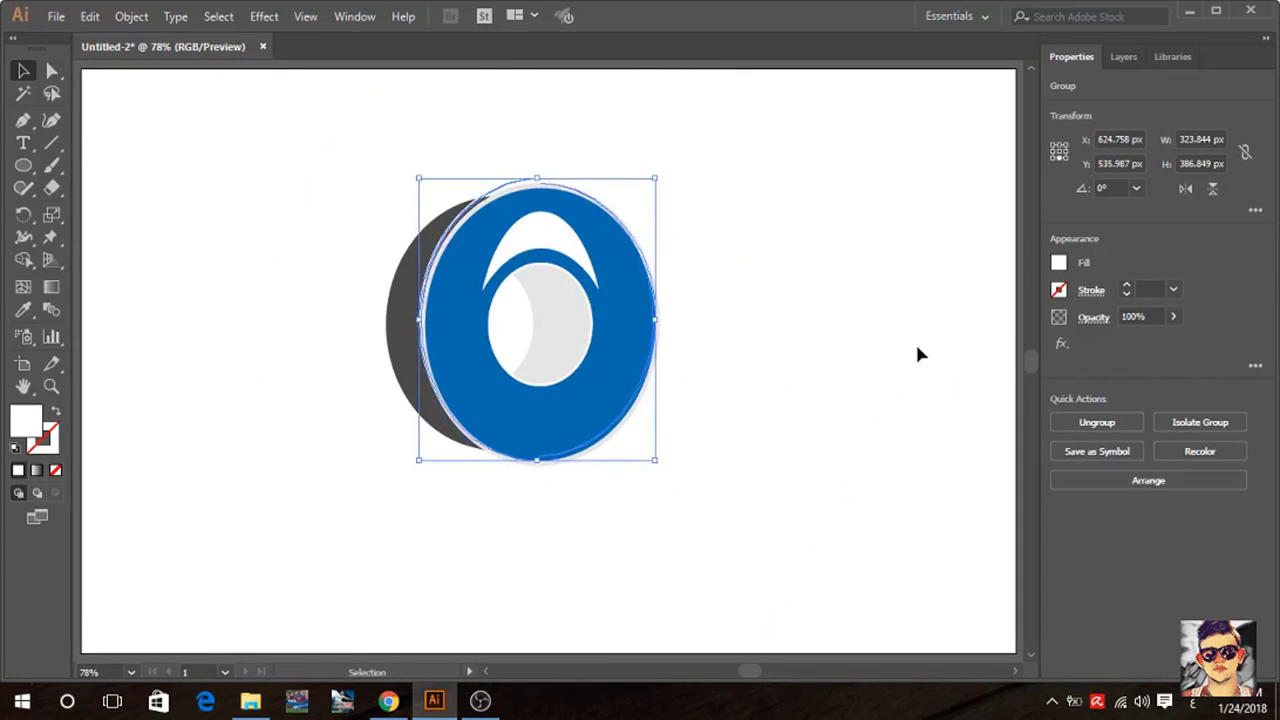
{"action": "key", "text": "ctrl+plus"}
{"action": "key", "text": "ctrl+plus"}
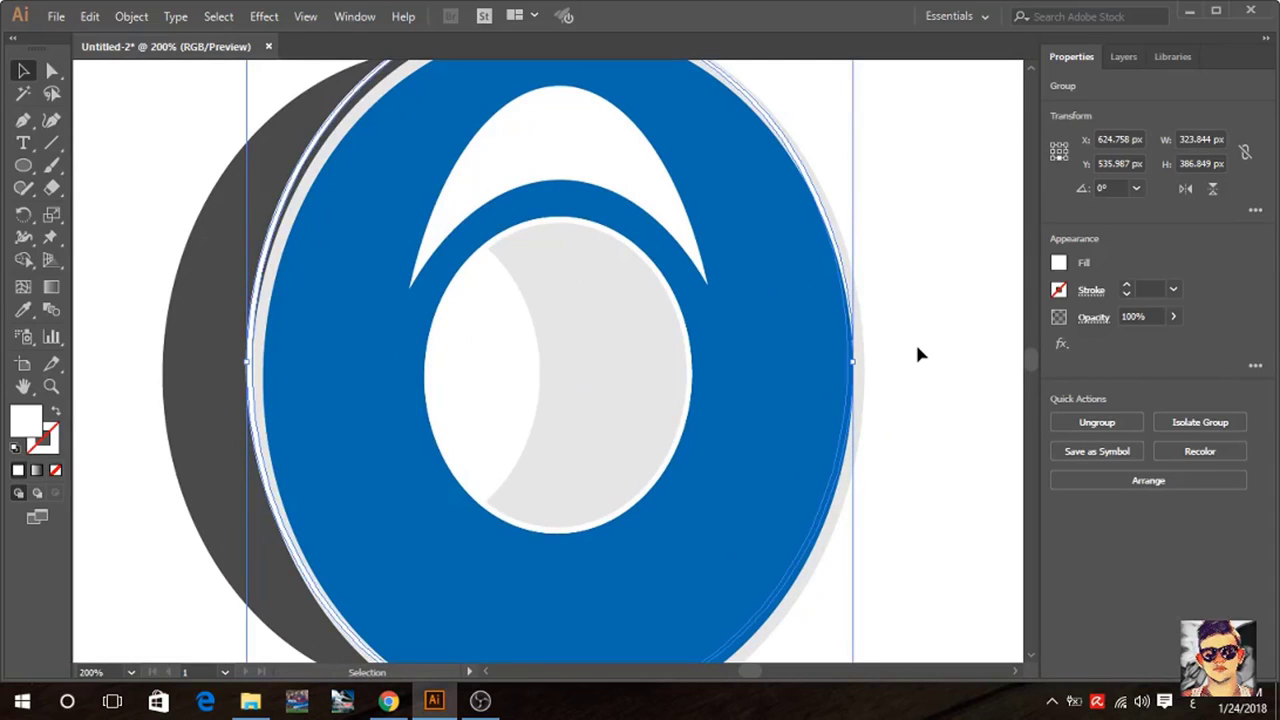
{"action": "key", "text": "Down"}
{"action": "key", "text": "Down"}
{"action": "key", "text": "Down"}
{"action": "key", "text": "ctrl+minus"}
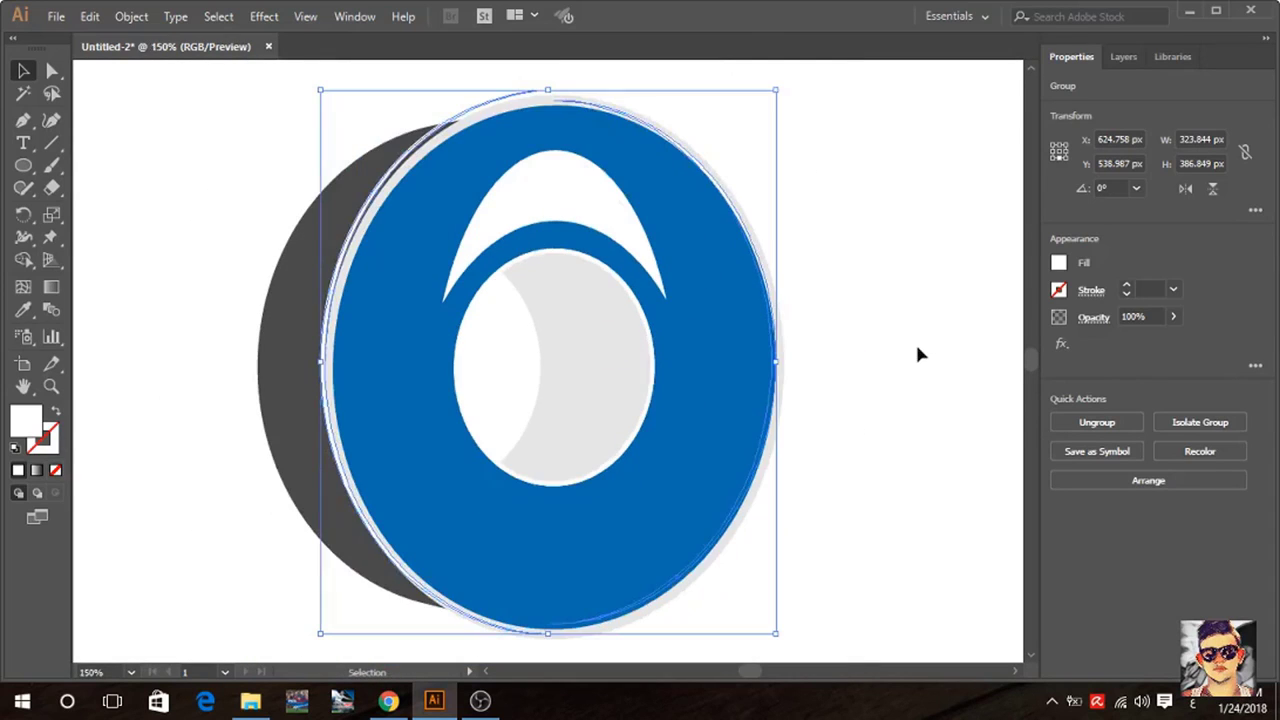
{"action": "right_click", "coordinate": [751, 244]}
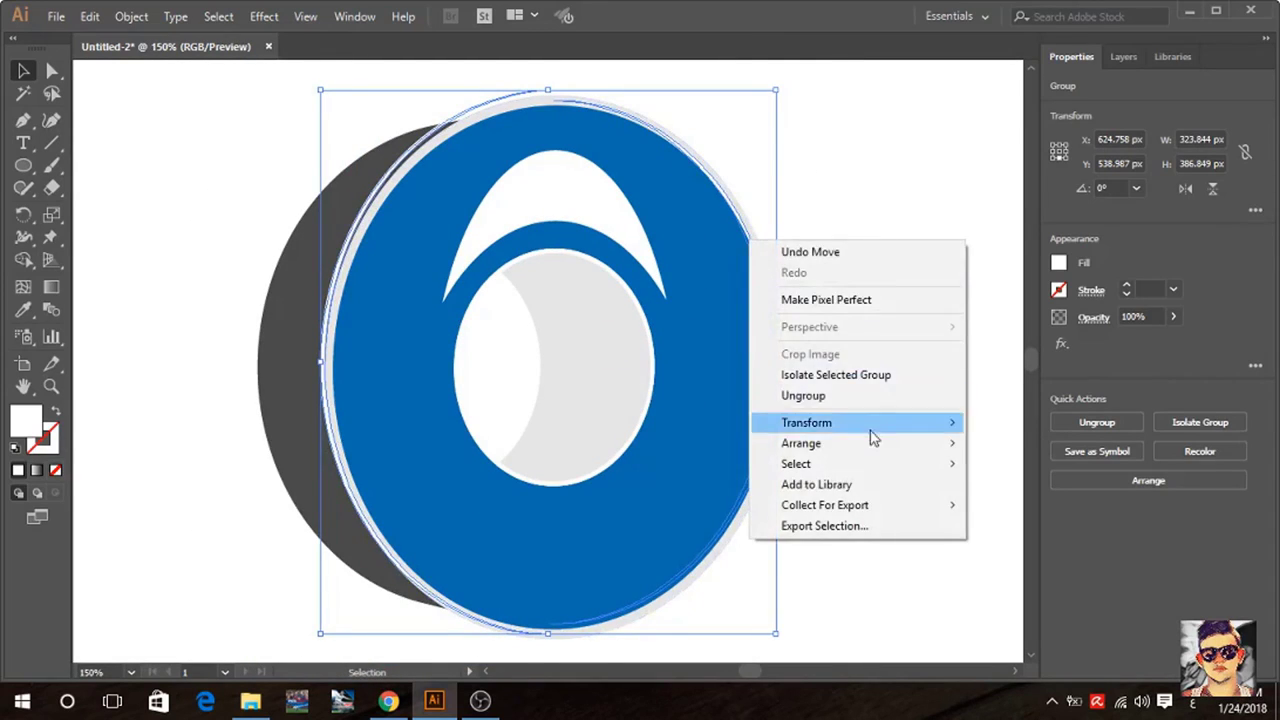
{"action": "mouse_move", "coordinate": [801, 443]}
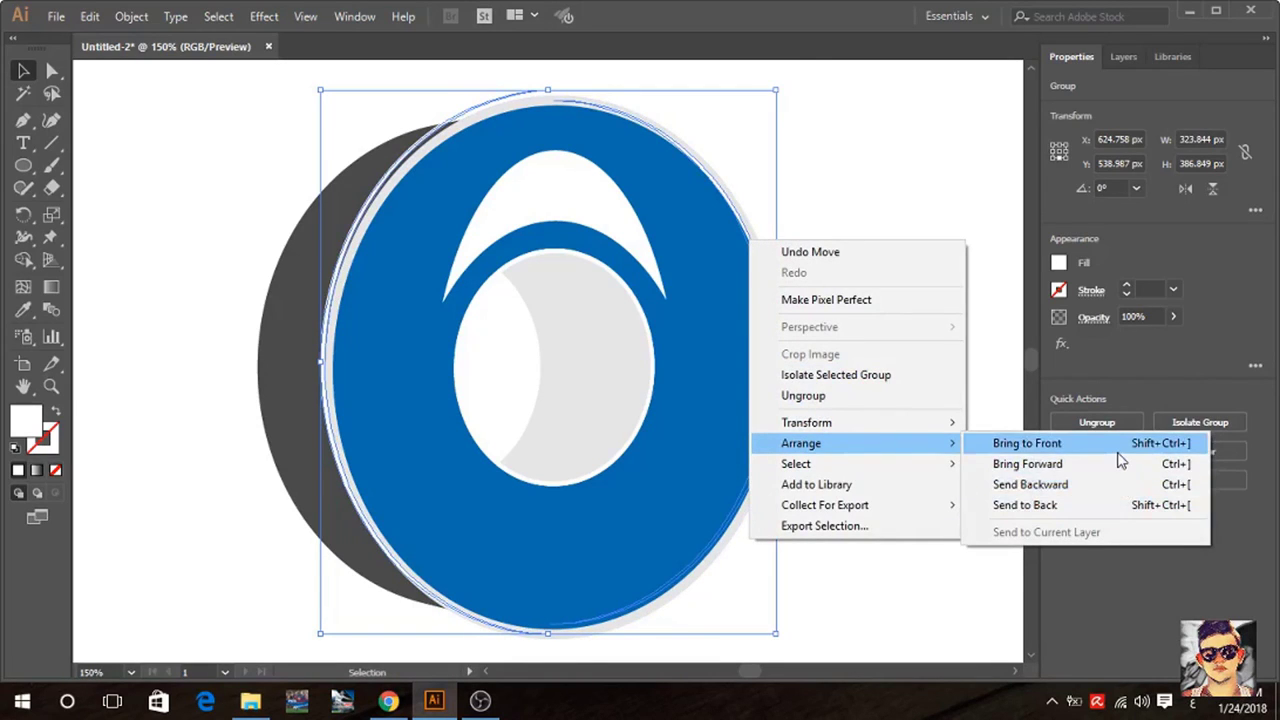
{"action": "left_click", "coordinate": [1119, 461]}
{"action": "key", "text": "Down"}
{"action": "key", "text": "Down"}
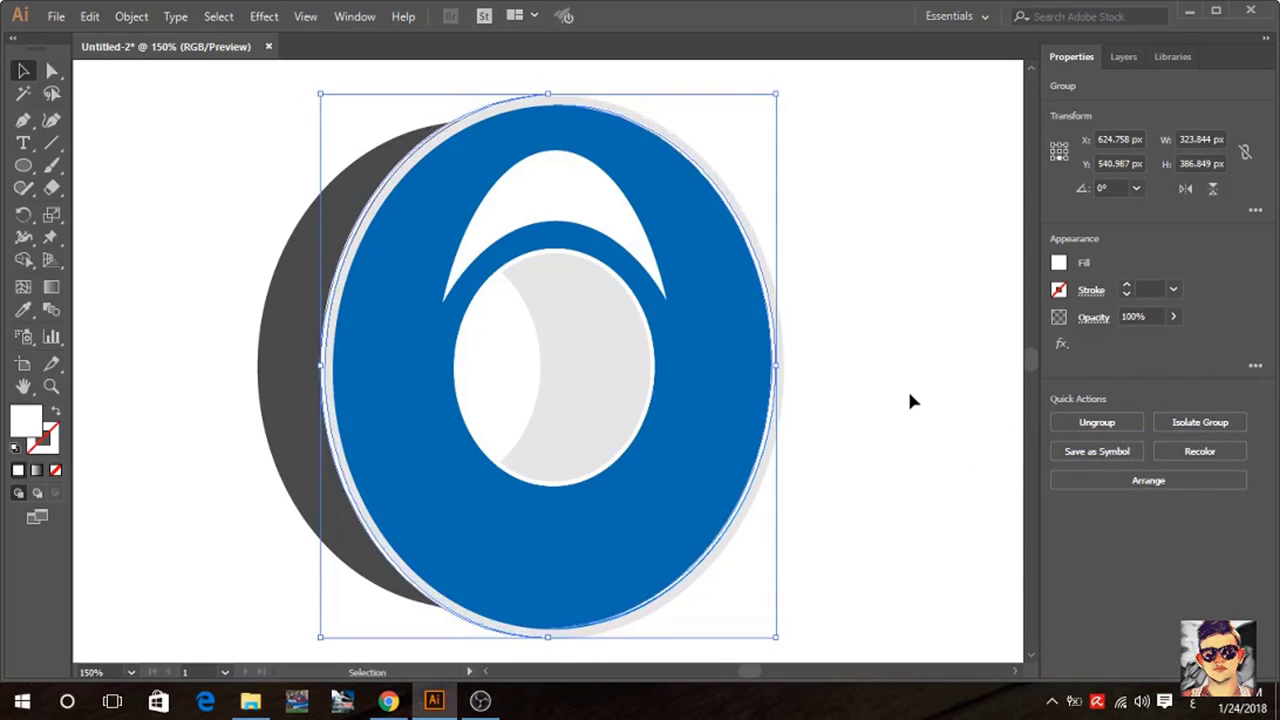
{"action": "key", "text": "Down"}
{"action": "key", "text": "Down"}
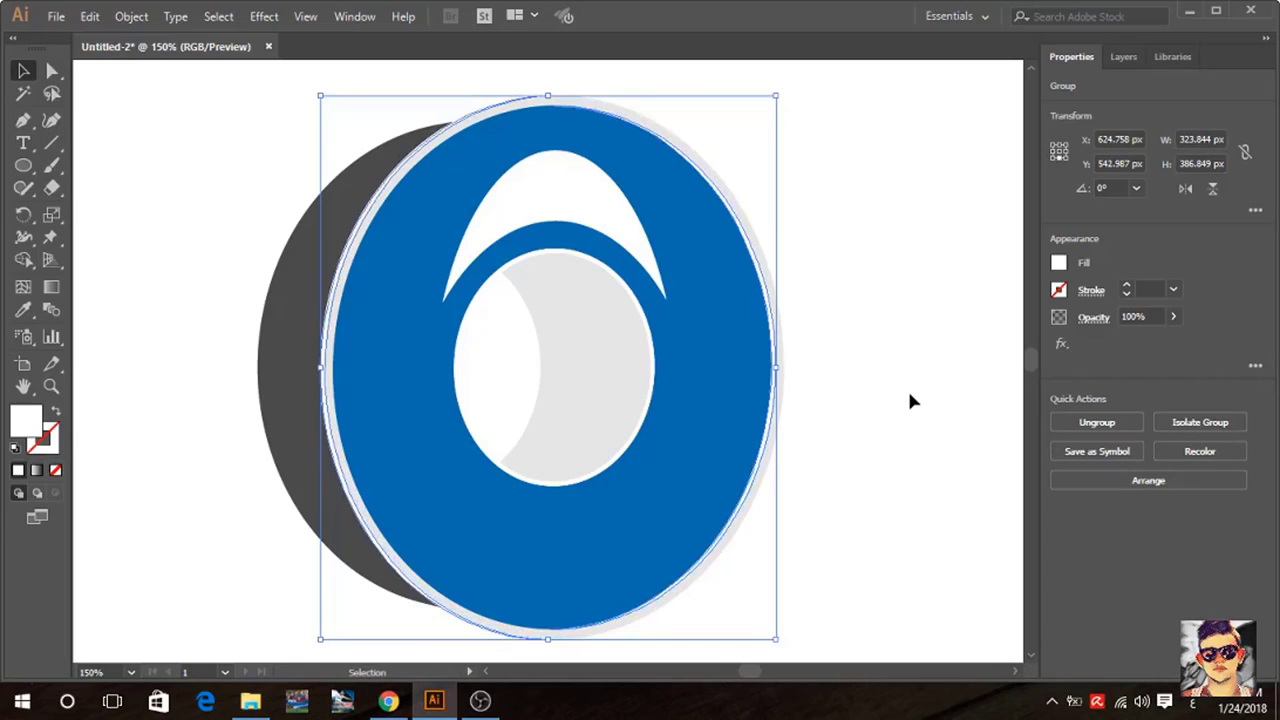
{"action": "left_click", "coordinate": [909, 400]}
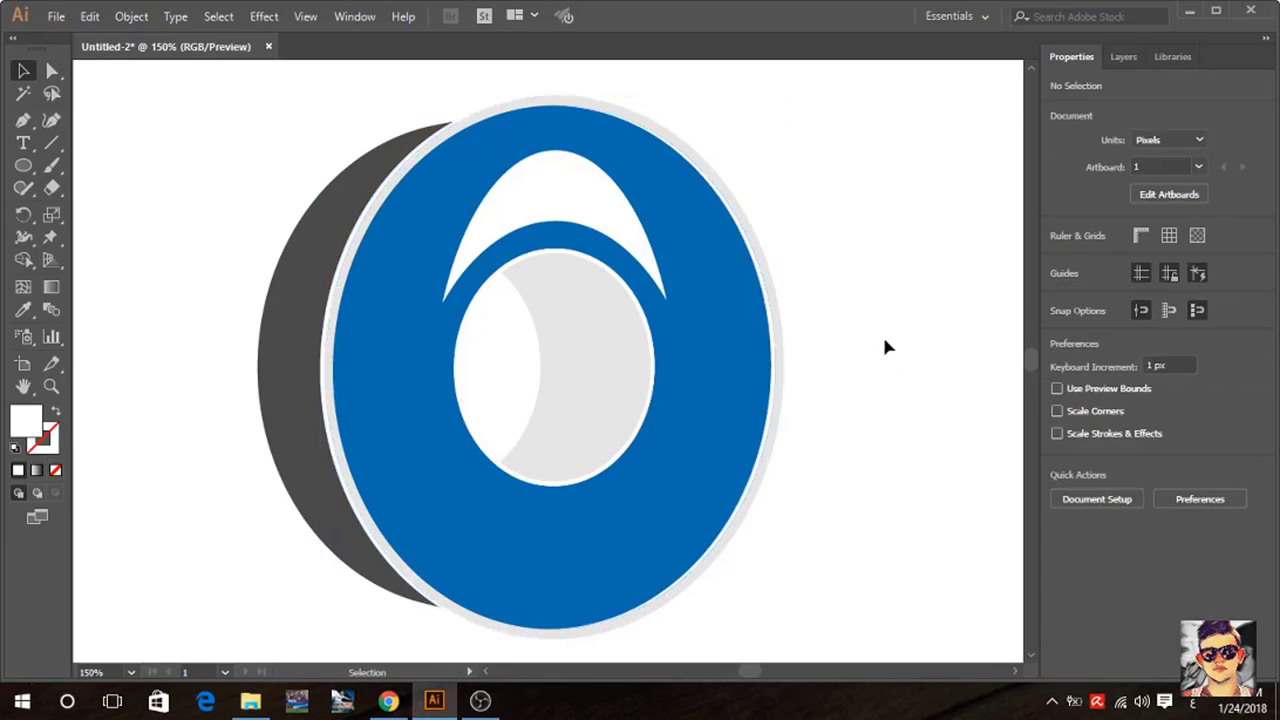
{"action": "key", "text": "ctrl+0"}
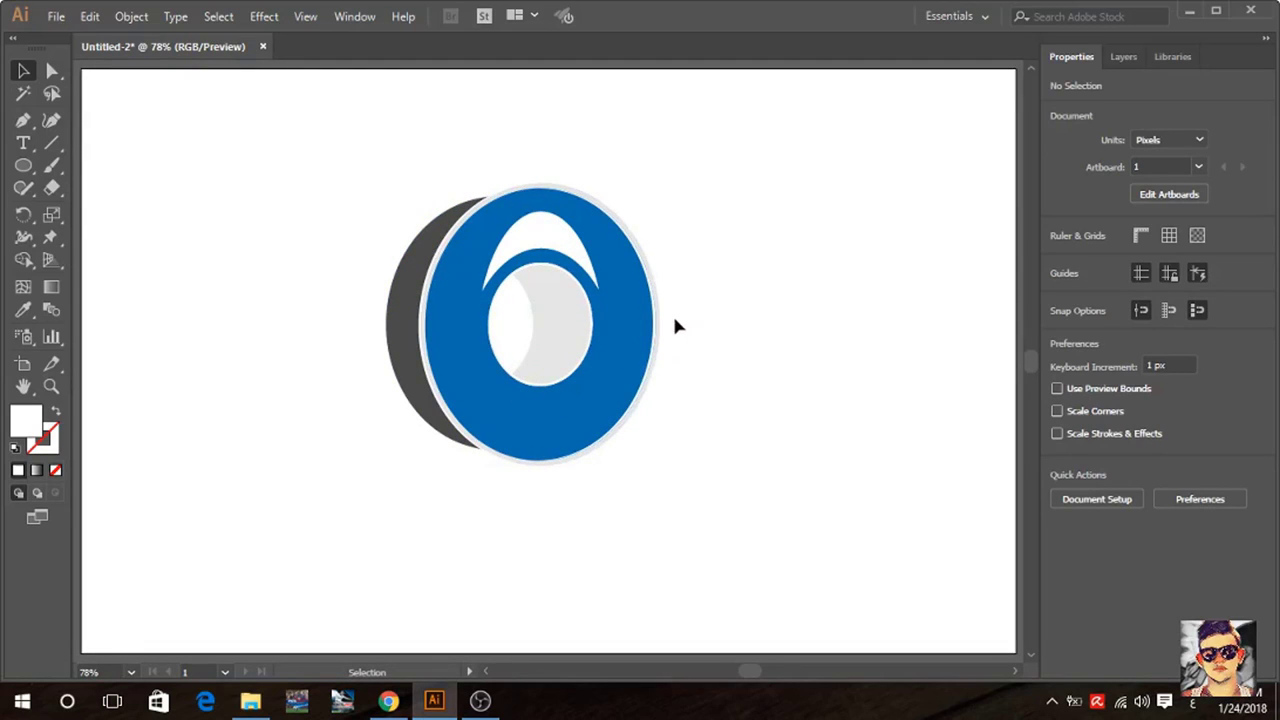
Apply a linear gradient to the dark grey side strip and add three evenly spaced stops.
{"action": "left_click", "coordinate": [403, 323]}
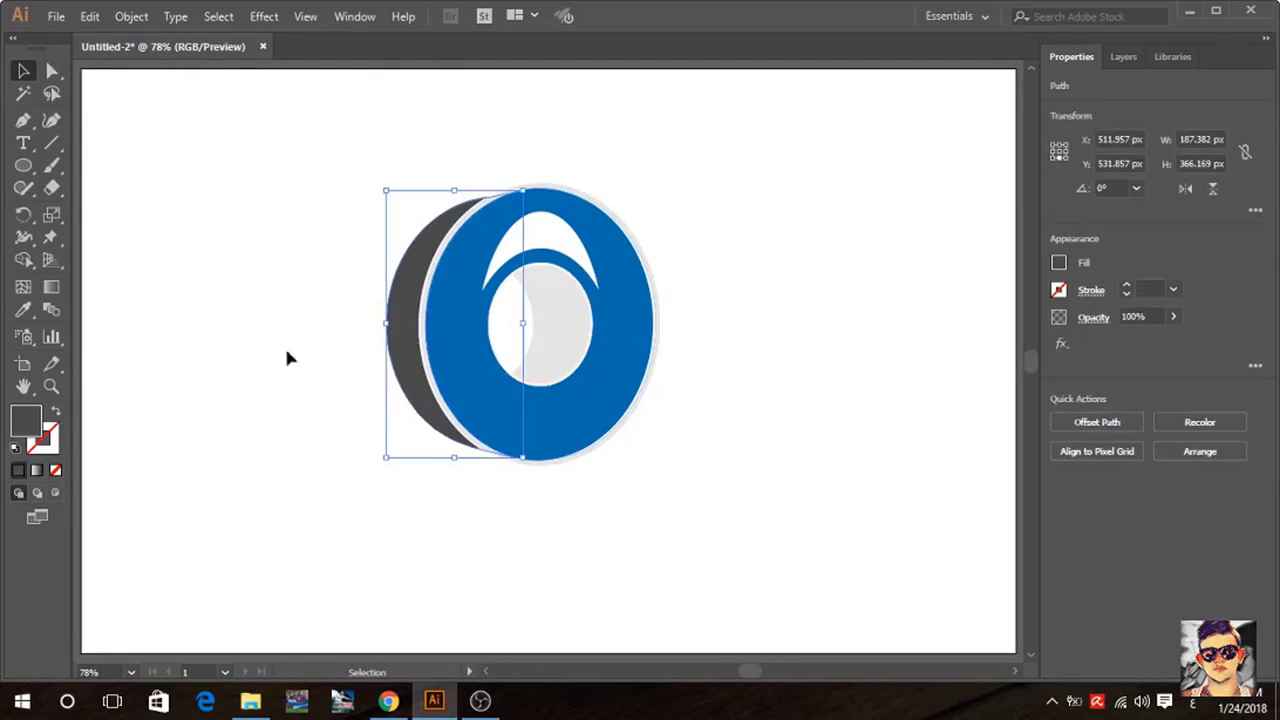
{"action": "double_click", "coordinate": [51, 287]}
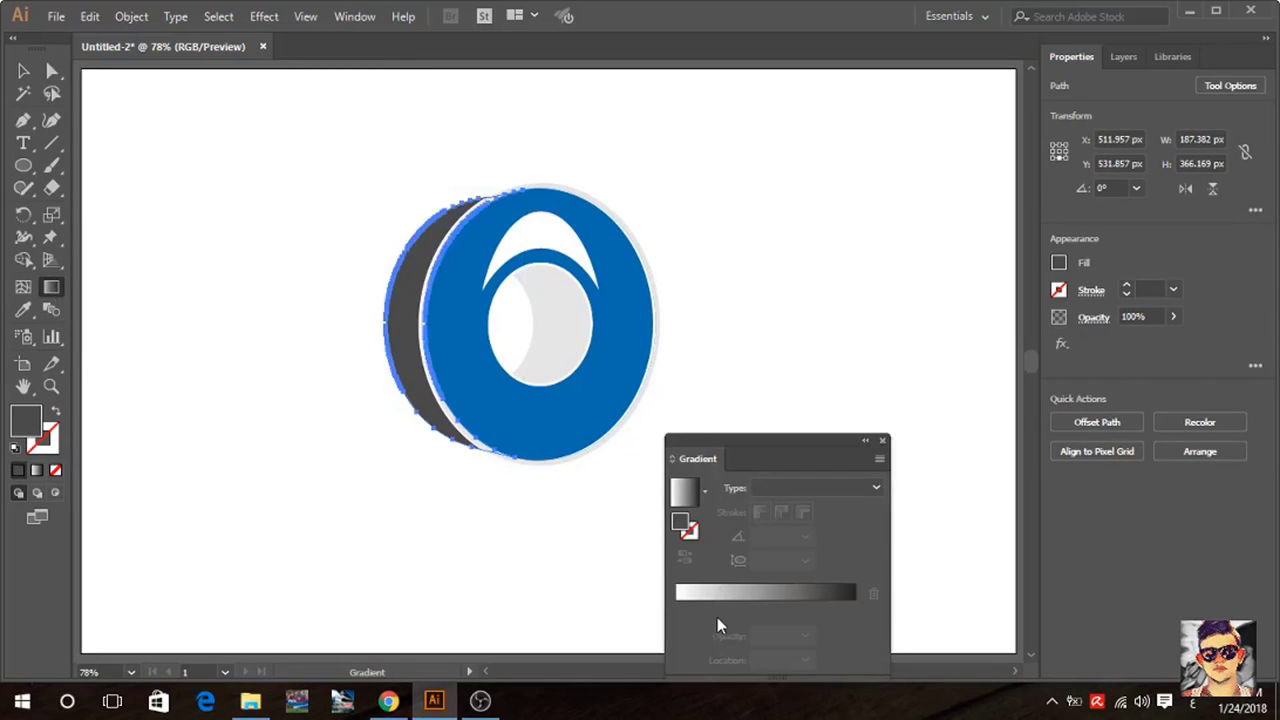
{"action": "left_click", "coordinate": [803, 592]}
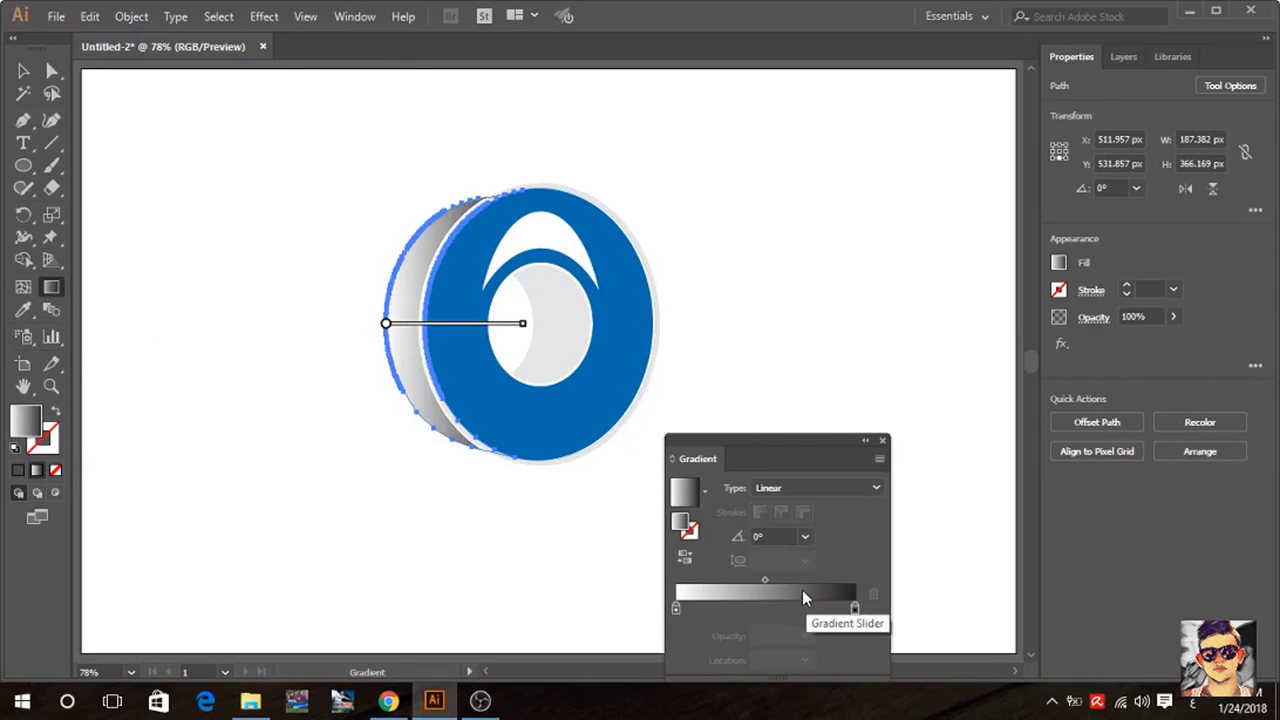
{"action": "left_click", "coordinate": [807, 486]}
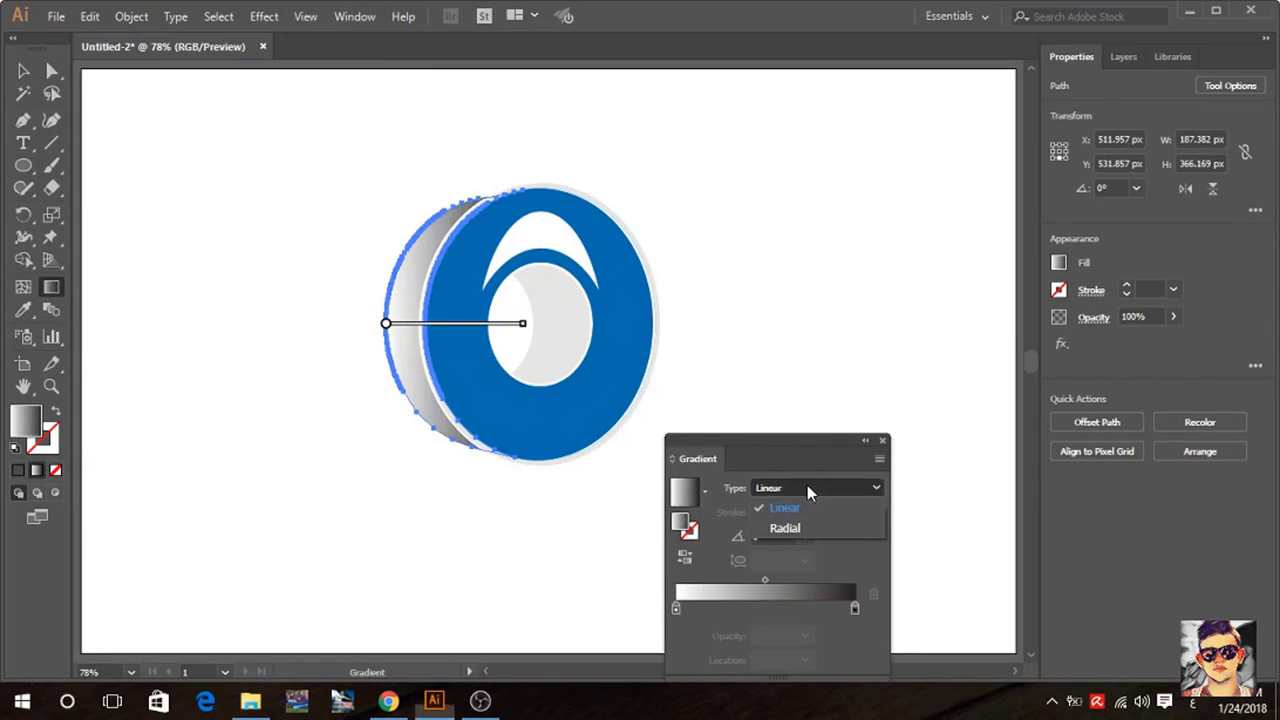
{"action": "left_click", "coordinate": [832, 610]}
{"action": "left_click", "coordinate": [801, 610]}
{"action": "left_click", "coordinate": [754, 610]}
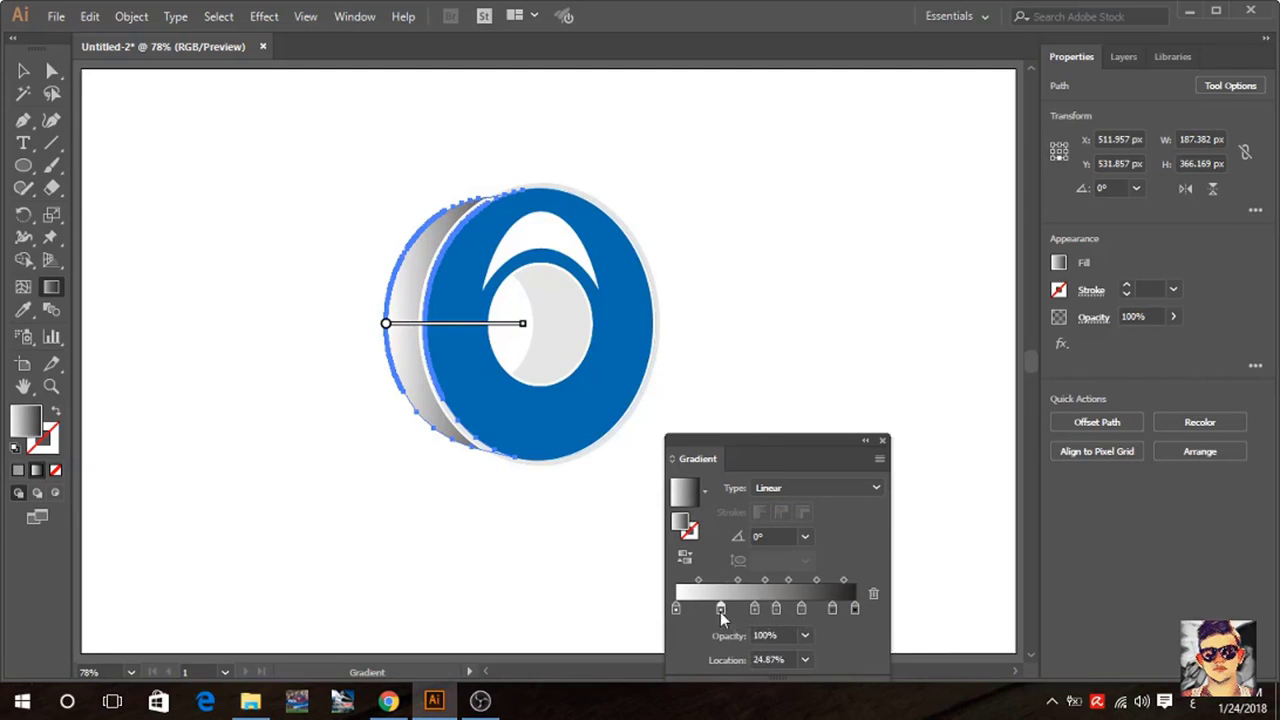
{"action": "mouse_move", "coordinate": [720, 610]}
{"action": "left_mouse_down"}
{"action": "mouse_move", "coordinate": [822, 610]}
{"action": "mouse_move", "coordinate": [707, 610]}
{"action": "mouse_move", "coordinate": [764, 610]}
{"action": "left_mouse_up"}
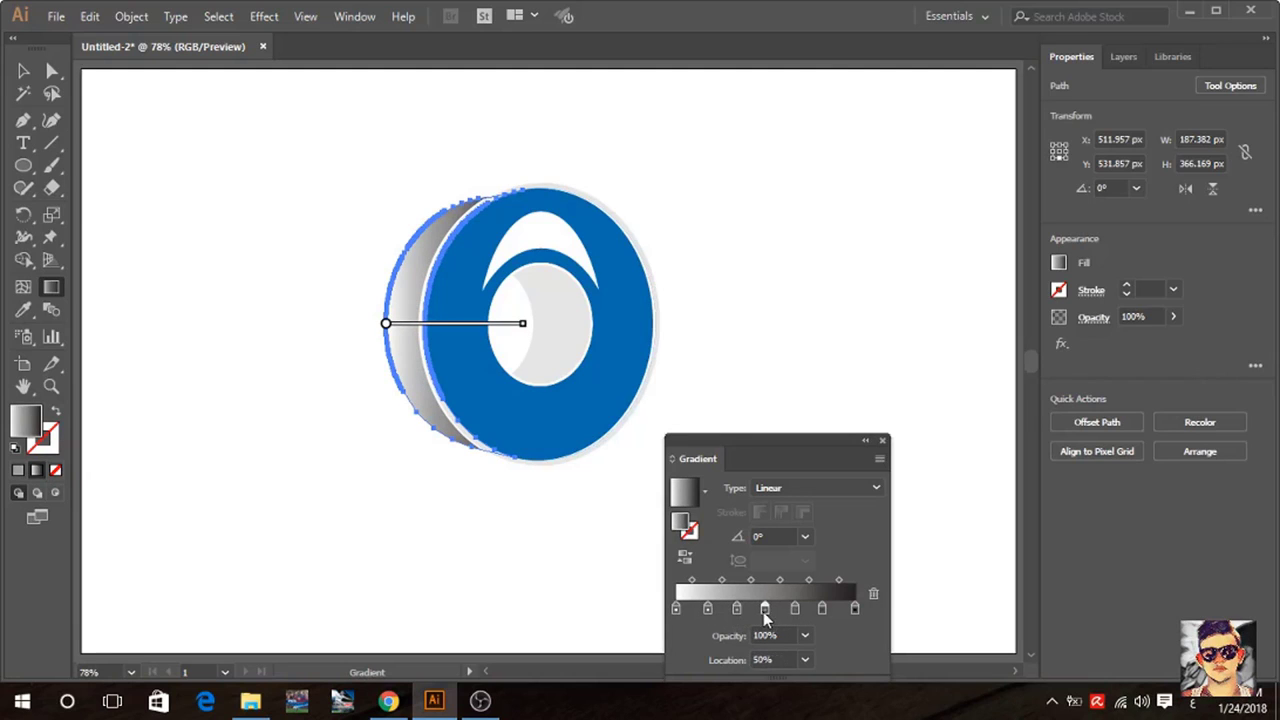
Set the end stop to dark grey and the 81.79% stop to light grey.
{"action": "double_click", "coordinate": [854, 610]}
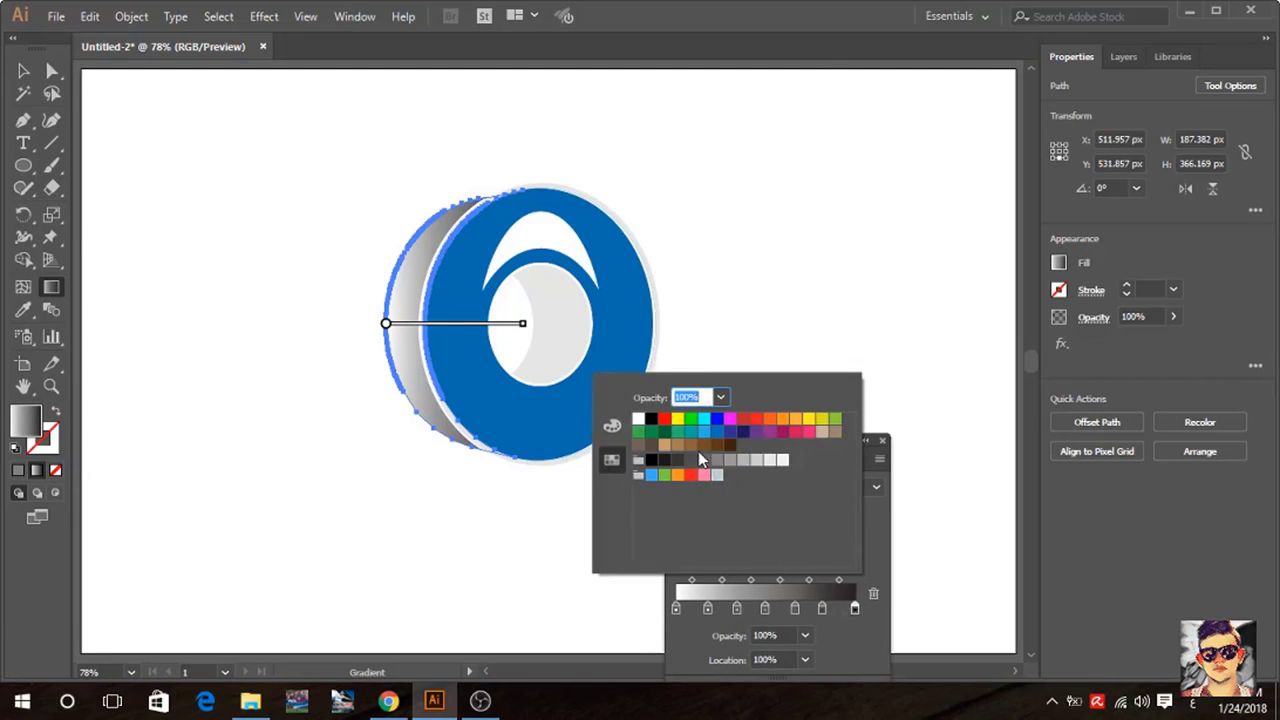
{"action": "left_click", "coordinate": [678, 461]}
{"action": "left_click", "coordinate": [822, 608]}
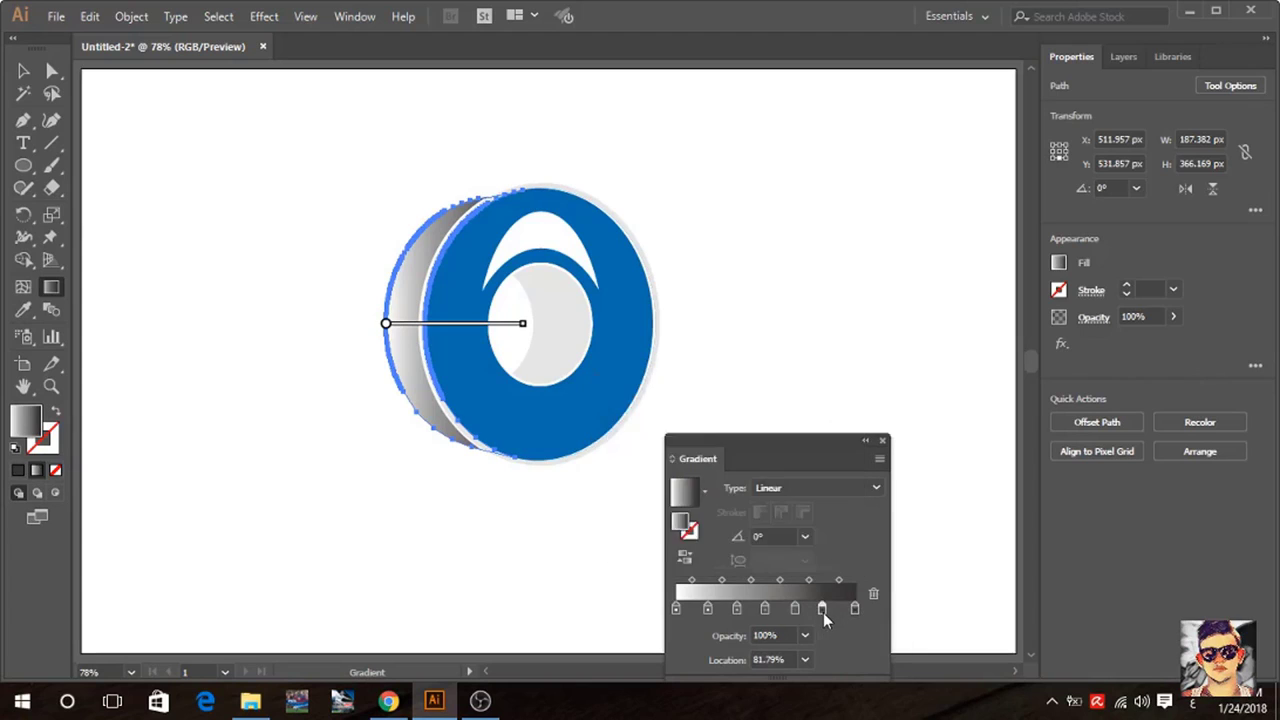
{"action": "double_click", "coordinate": [824, 608]}
{"action": "left_click", "coordinate": [782, 461]}
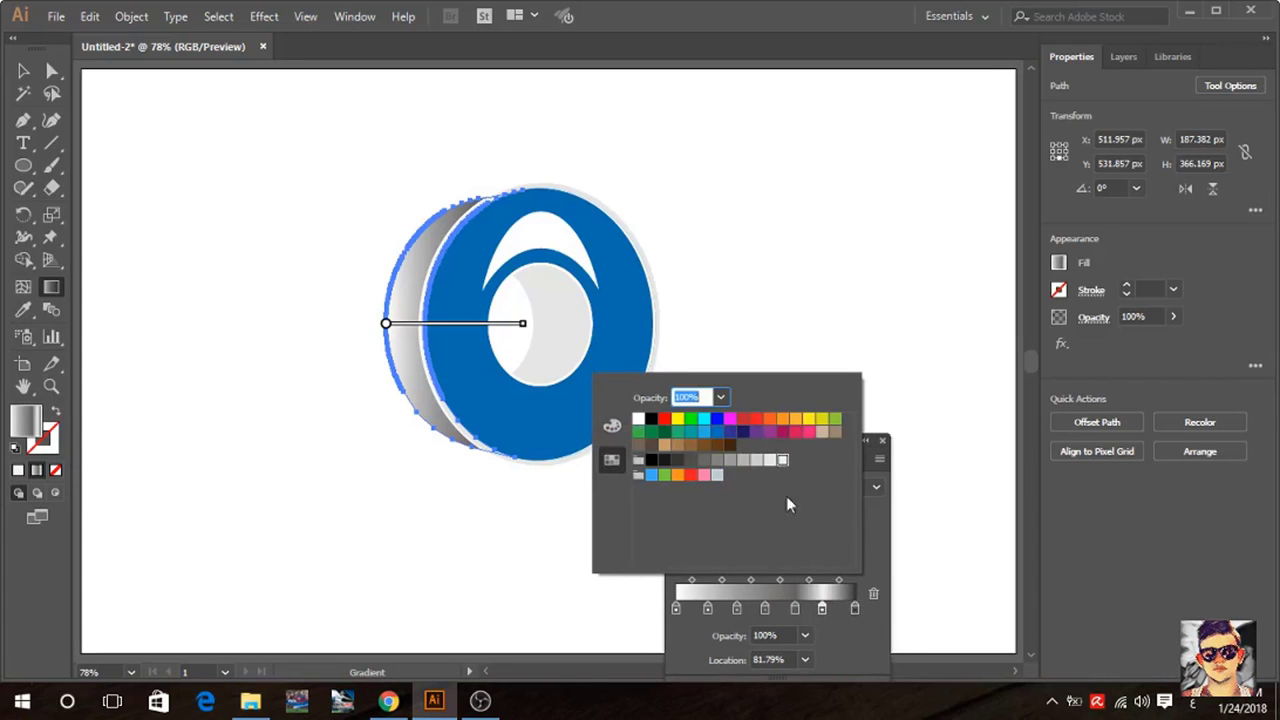
{"action": "left_click", "coordinate": [794, 608]}
{"action": "double_click", "coordinate": [794, 608]}
{"action": "left_click", "coordinate": [876, 541]}
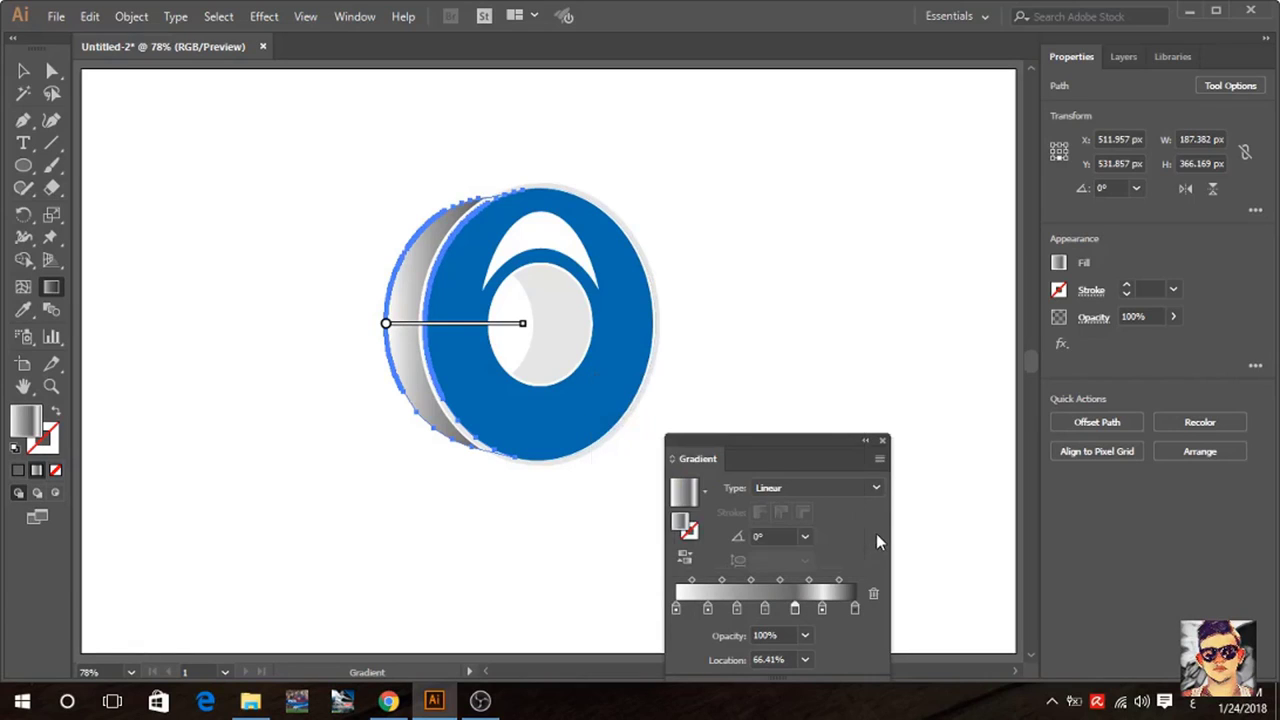
Make the 34.1% stop white and the 17.18% stop black, then run the gradient vertically.
{"action": "double_click", "coordinate": [765, 608]}
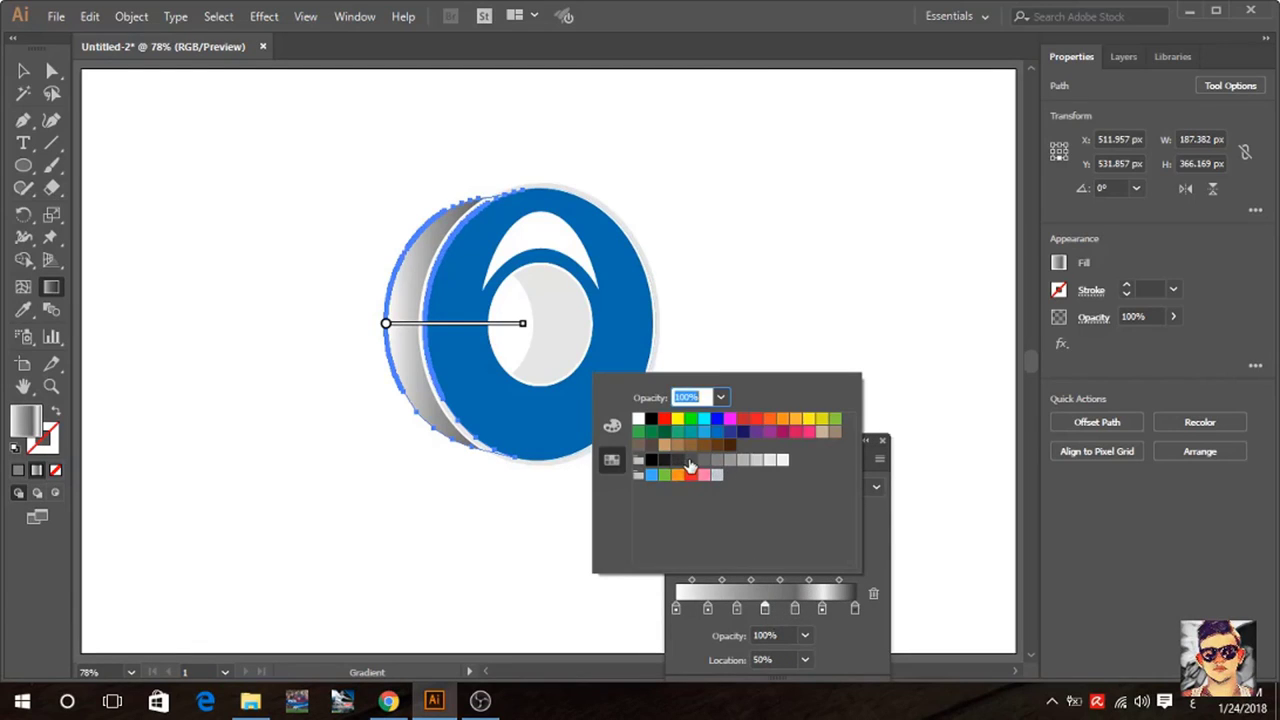
{"action": "key", "text": "Return"}
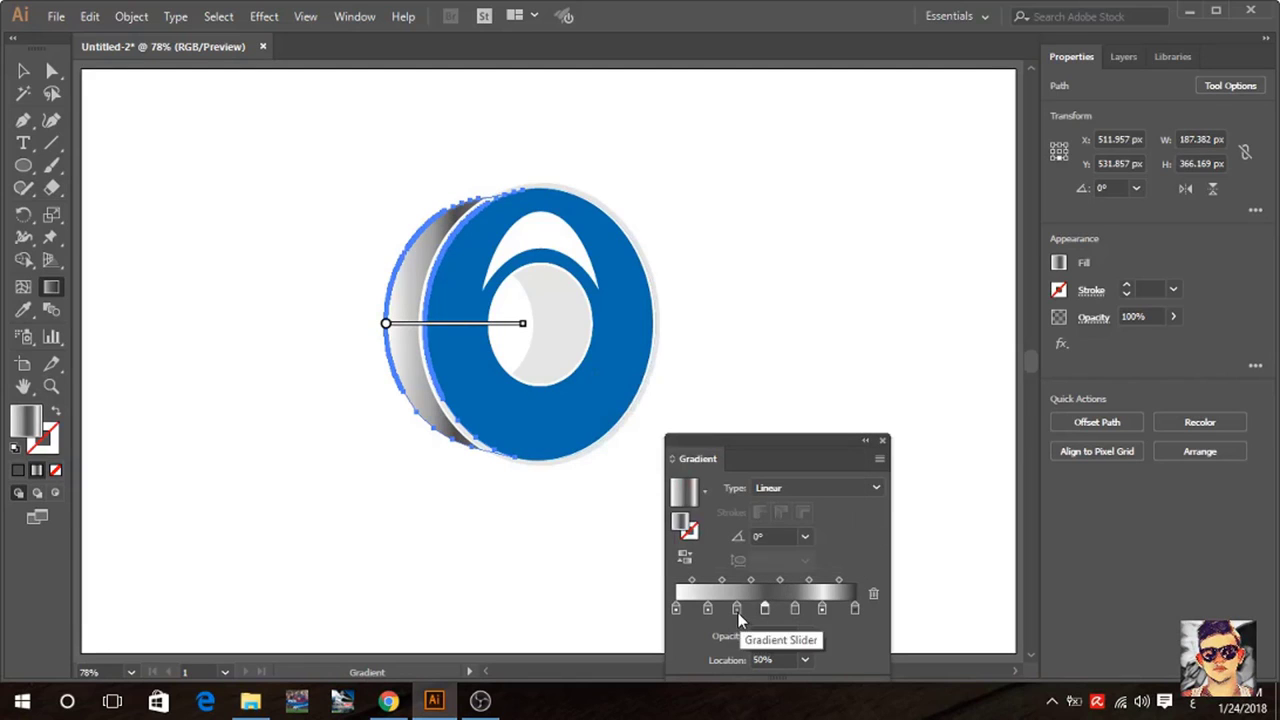
{"action": "double_click", "coordinate": [736, 607]}
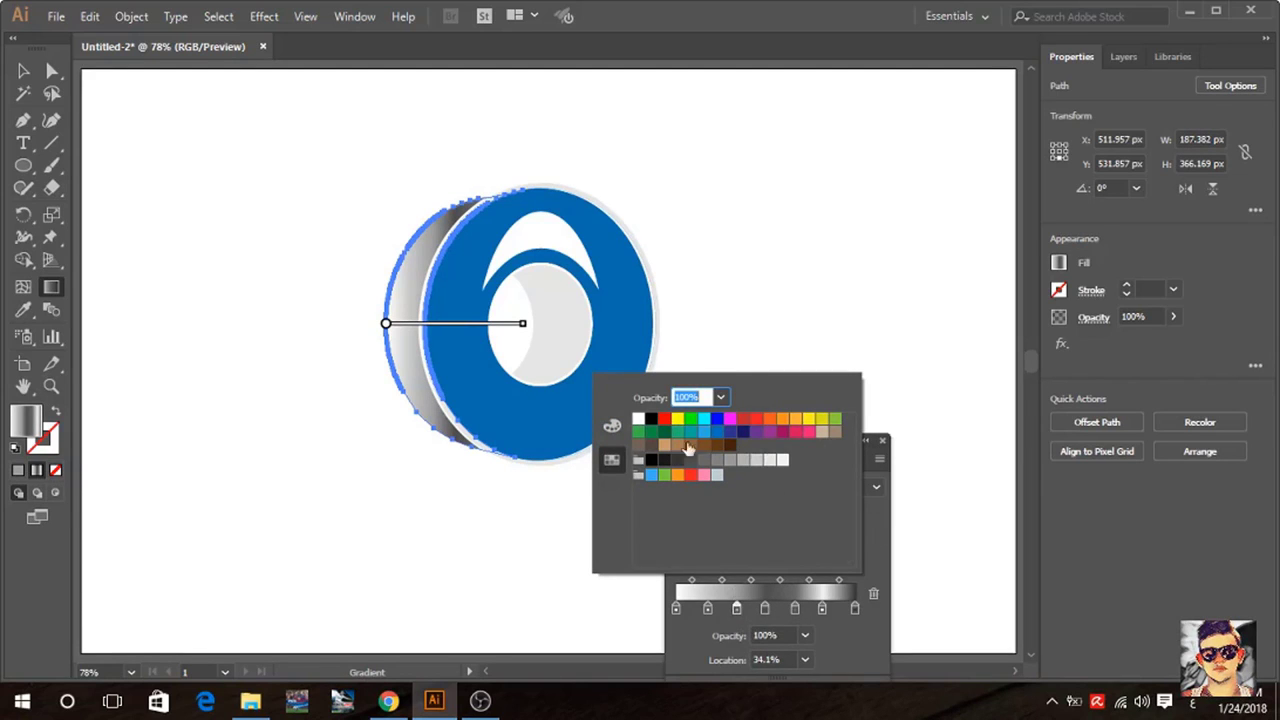
{"action": "left_click", "coordinate": [638, 419]}
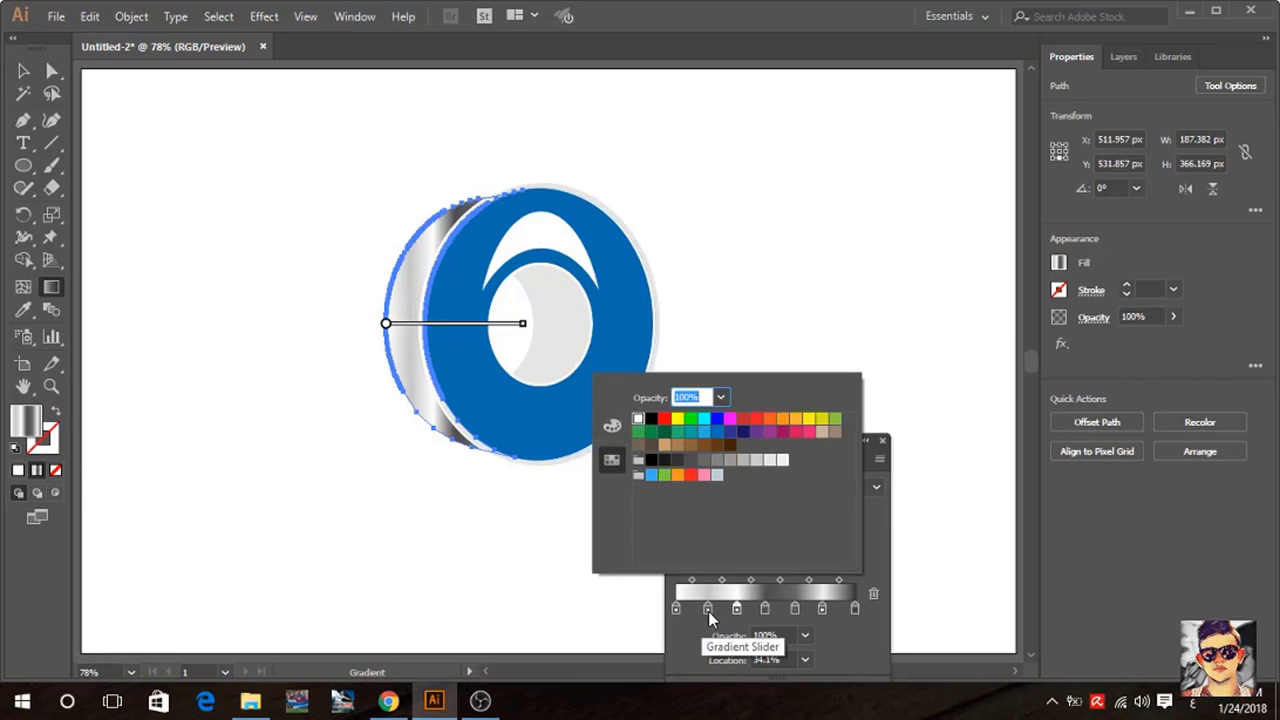
{"action": "key", "text": "Return"}
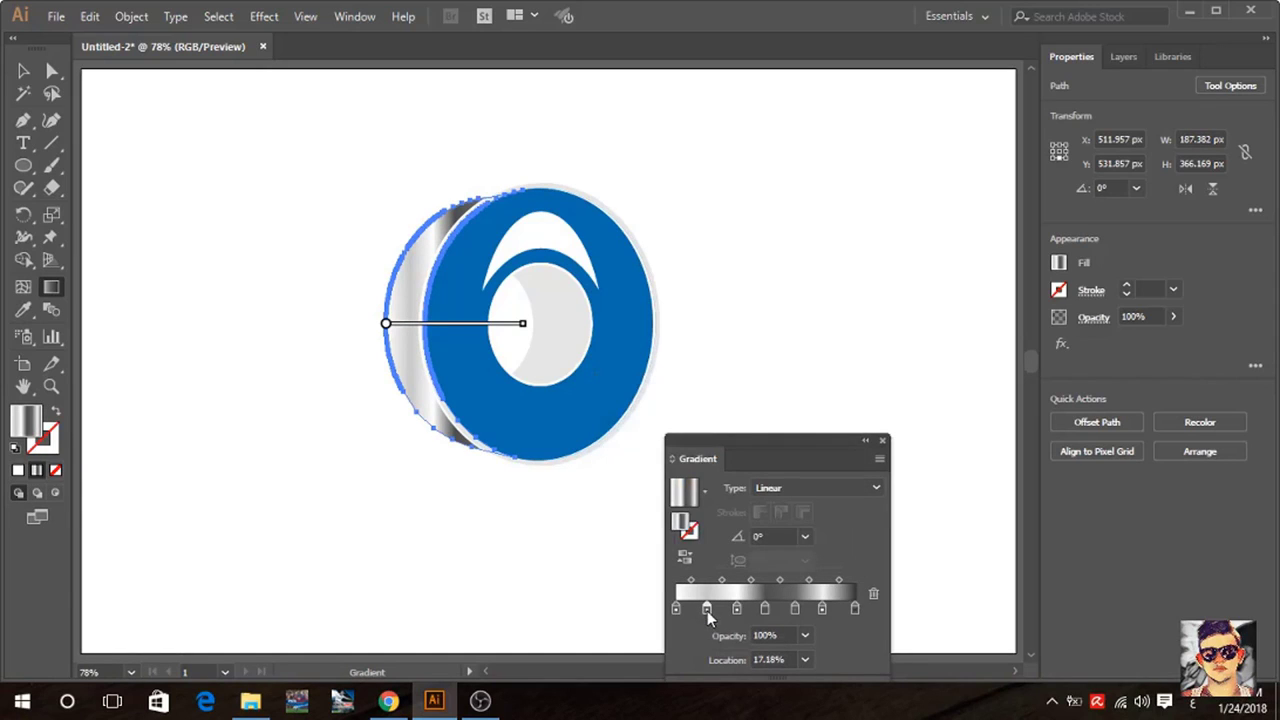
{"action": "double_click", "coordinate": [706, 608]}
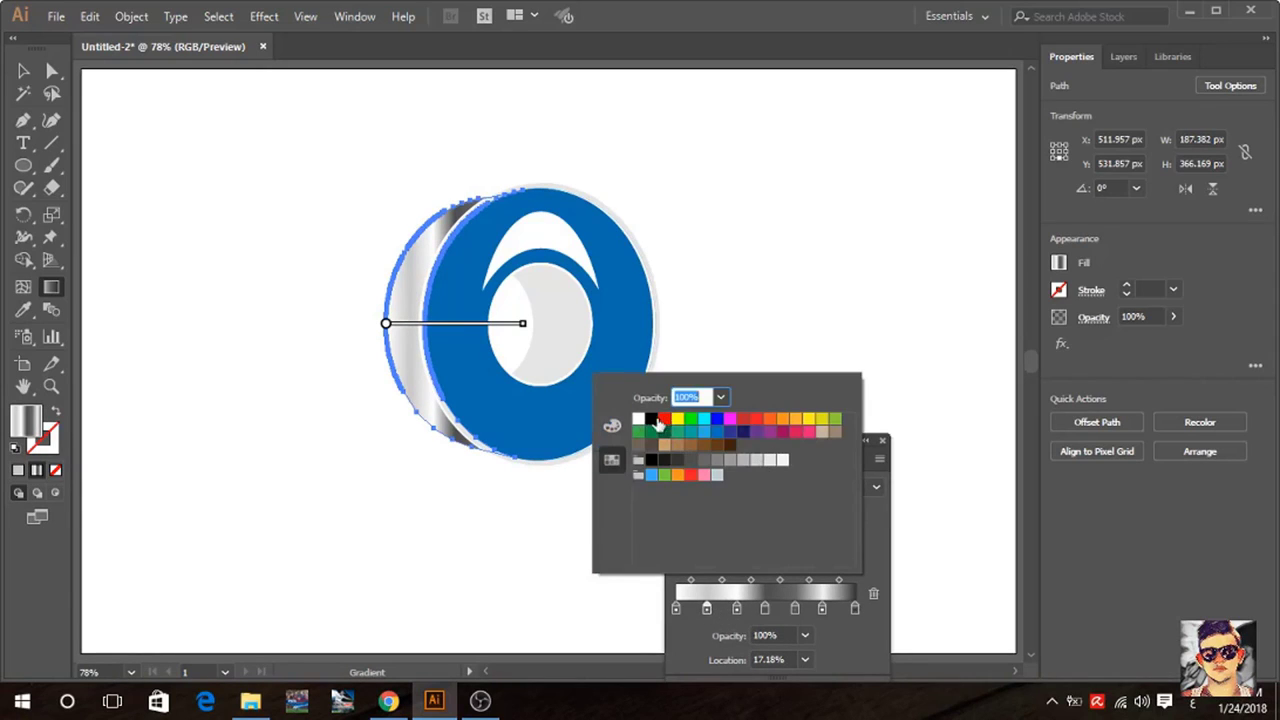
{"action": "left_click", "coordinate": [664, 460]}
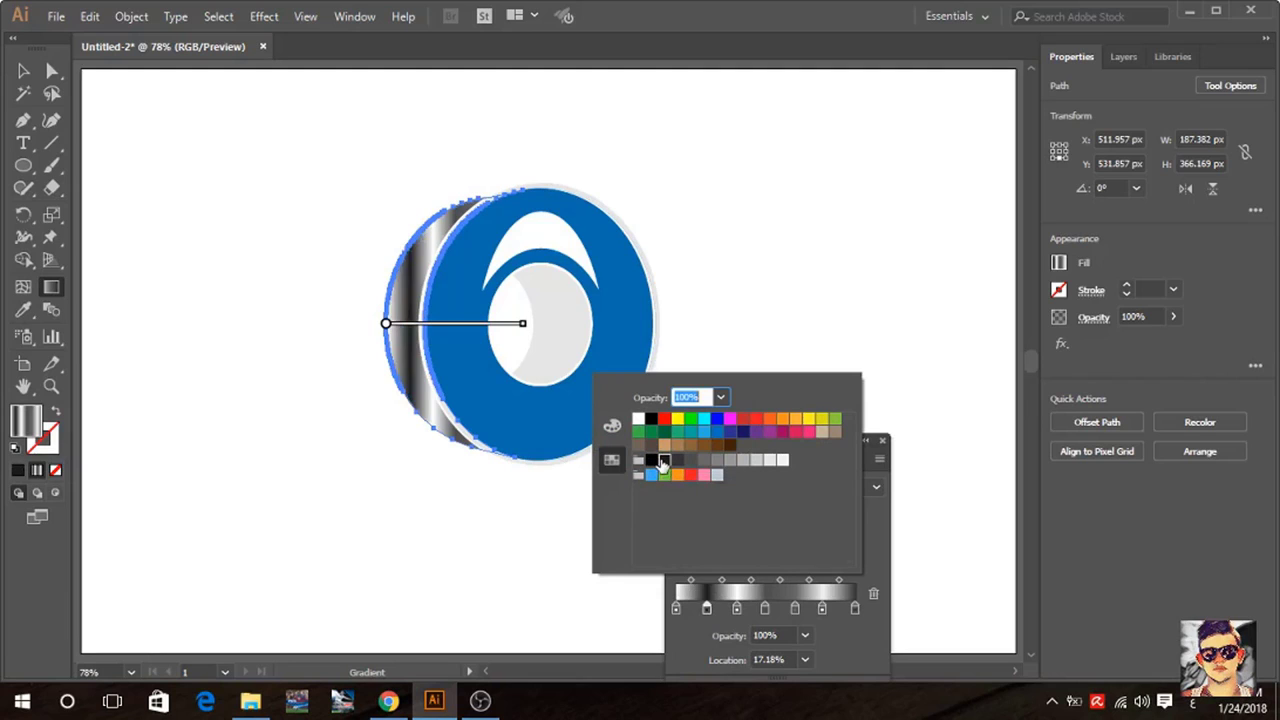
{"action": "left_click", "coordinate": [867, 485]}
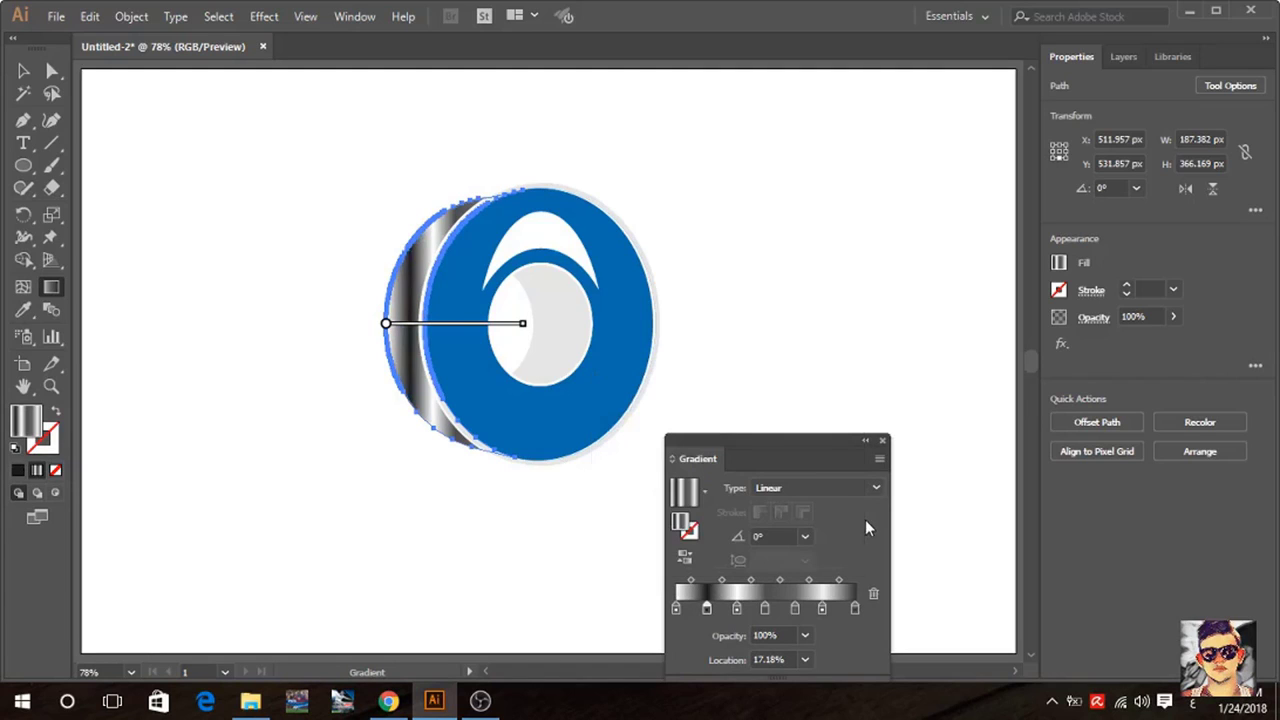
{"action": "left_click", "coordinate": [704, 490]}
{"action": "left_click", "coordinate": [881, 441]}
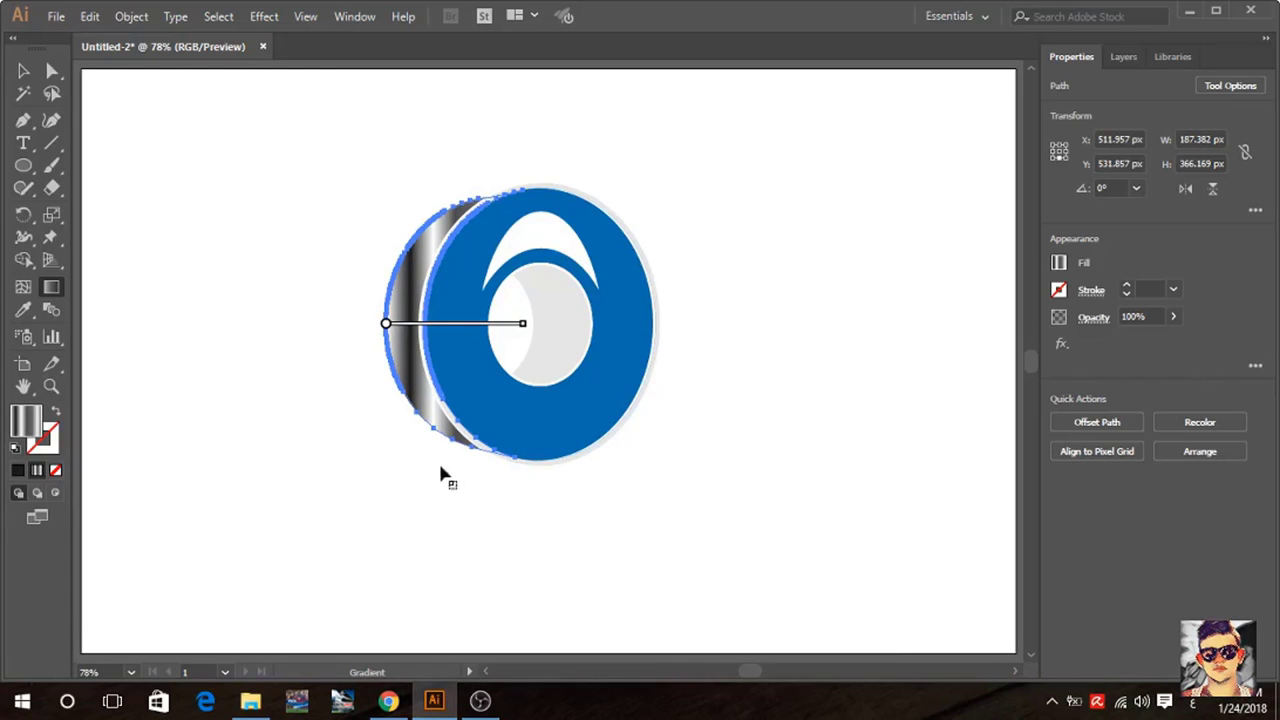
{"action": "left_click_drag", "start_coordinate": [451, 471], "coordinate": [456, 165]}
Redraw the side-strip gradient several times until it runs nearly top to bottom, then deselect.
{"action": "left_click_drag", "start_coordinate": [438, 464], "coordinate": [490, 136]}
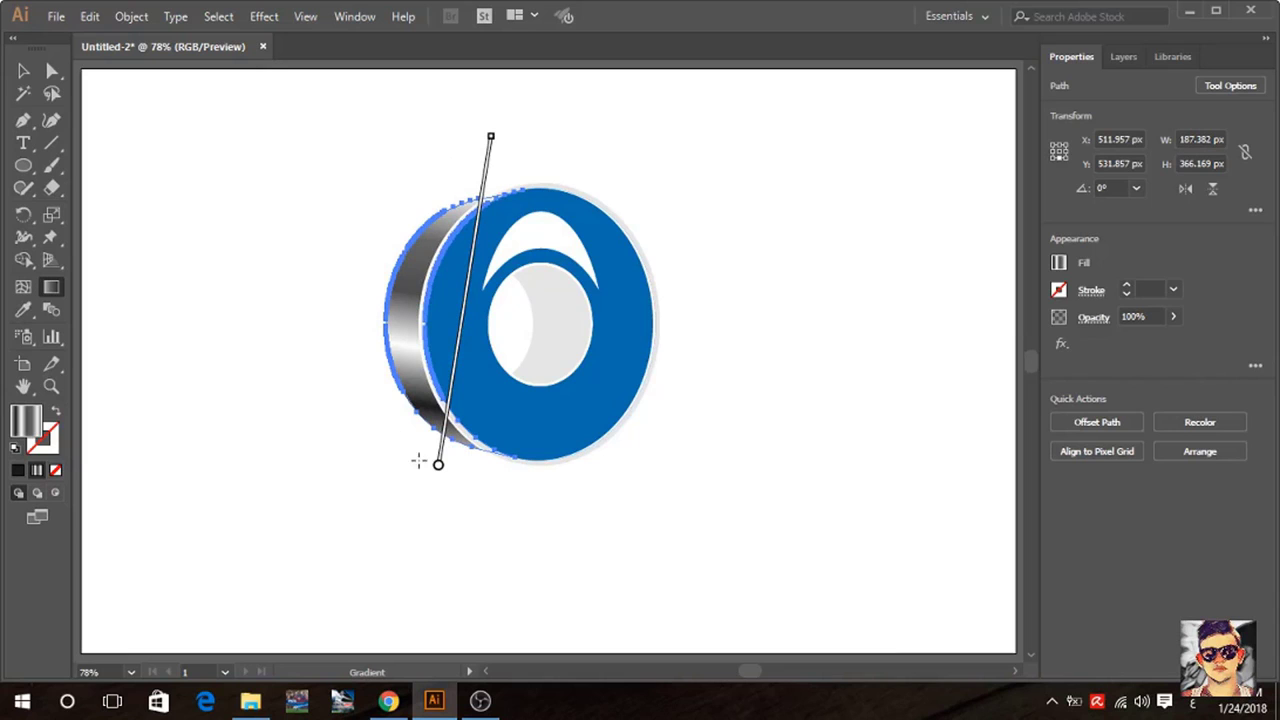
{"action": "left_click_drag", "start_coordinate": [468, 455], "coordinate": [447, 148]}
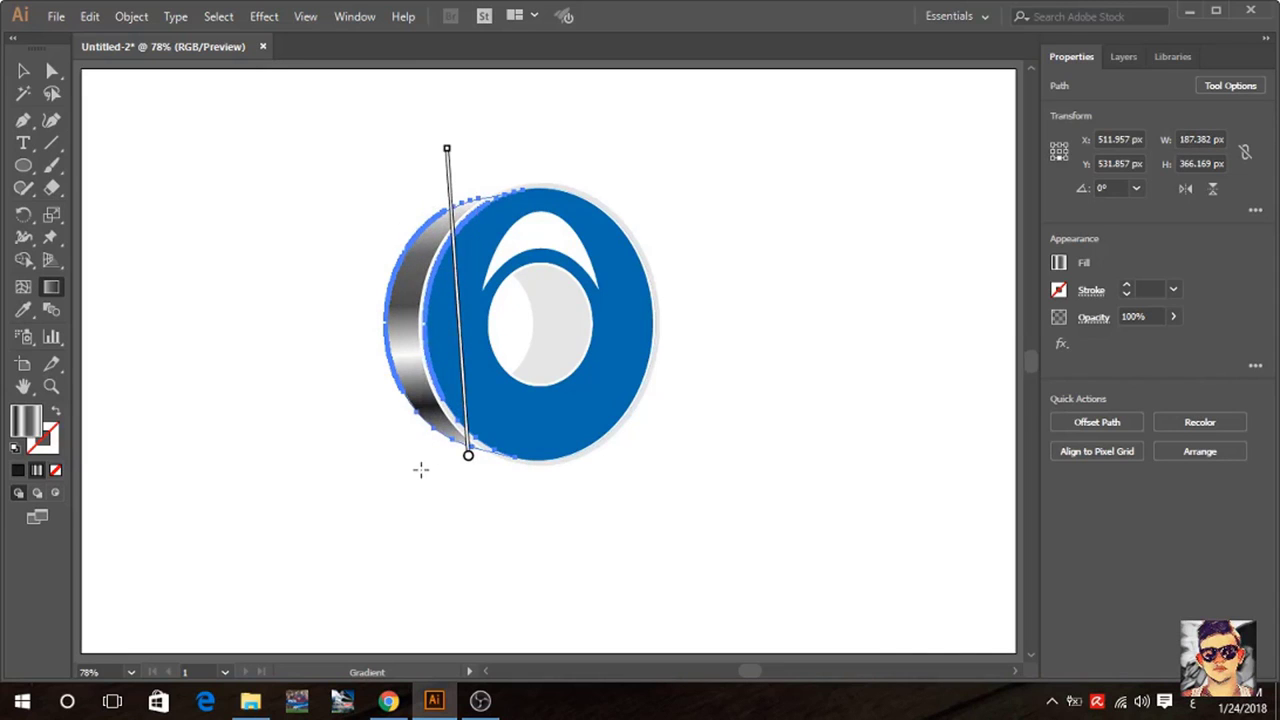
{"action": "left_click_drag", "start_coordinate": [423, 463], "coordinate": [459, 145]}
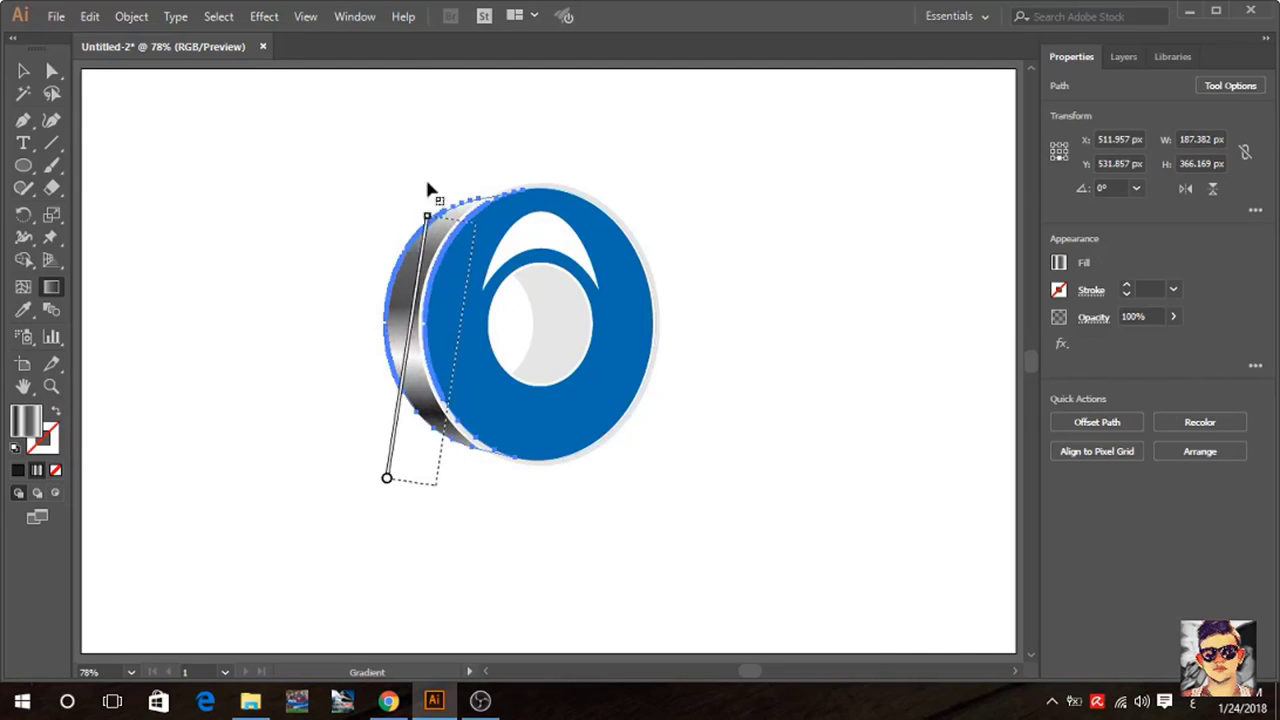
{"action": "mouse_move", "coordinate": [389, 479]}
{"action": "left_mouse_down"}
{"action": "mouse_move", "coordinate": [432, 121]}
{"action": "mouse_move", "coordinate": [362, 549]}
{"action": "left_mouse_up"}
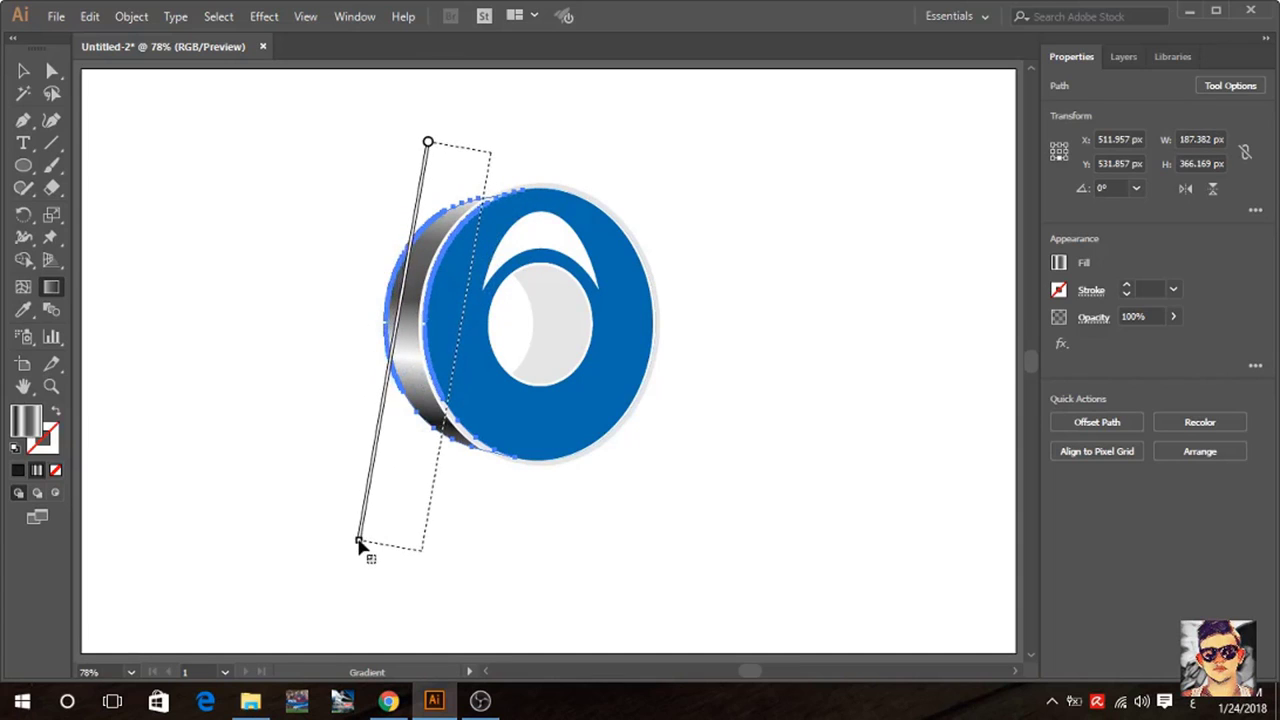
{"action": "mouse_move", "coordinate": [443, 147]}
{"action": "left_mouse_down"}
{"action": "mouse_move", "coordinate": [391, 451]}
{"action": "mouse_move", "coordinate": [435, 525]}
{"action": "left_mouse_up"}
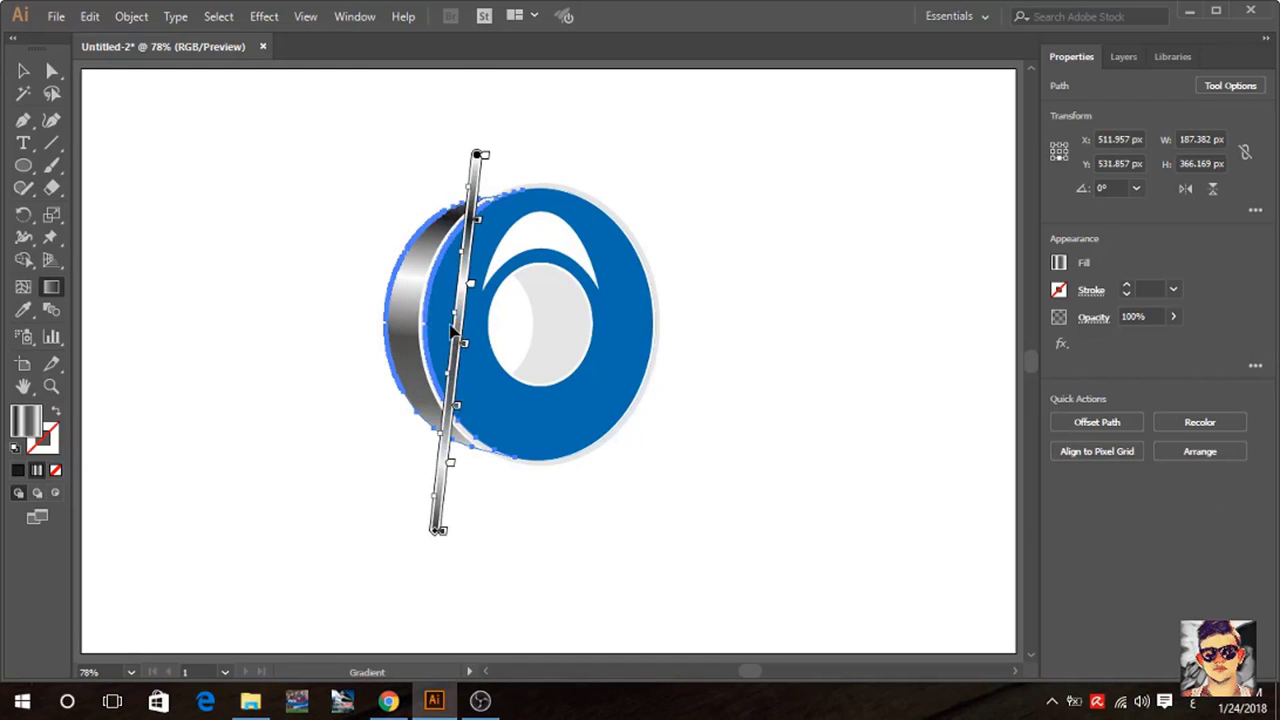
{"action": "left_click", "coordinate": [23, 70]}
Copy the blue disc face, Paste in Front, and show the Gradient panel.
{"action": "left_click", "coordinate": [171, 165]}
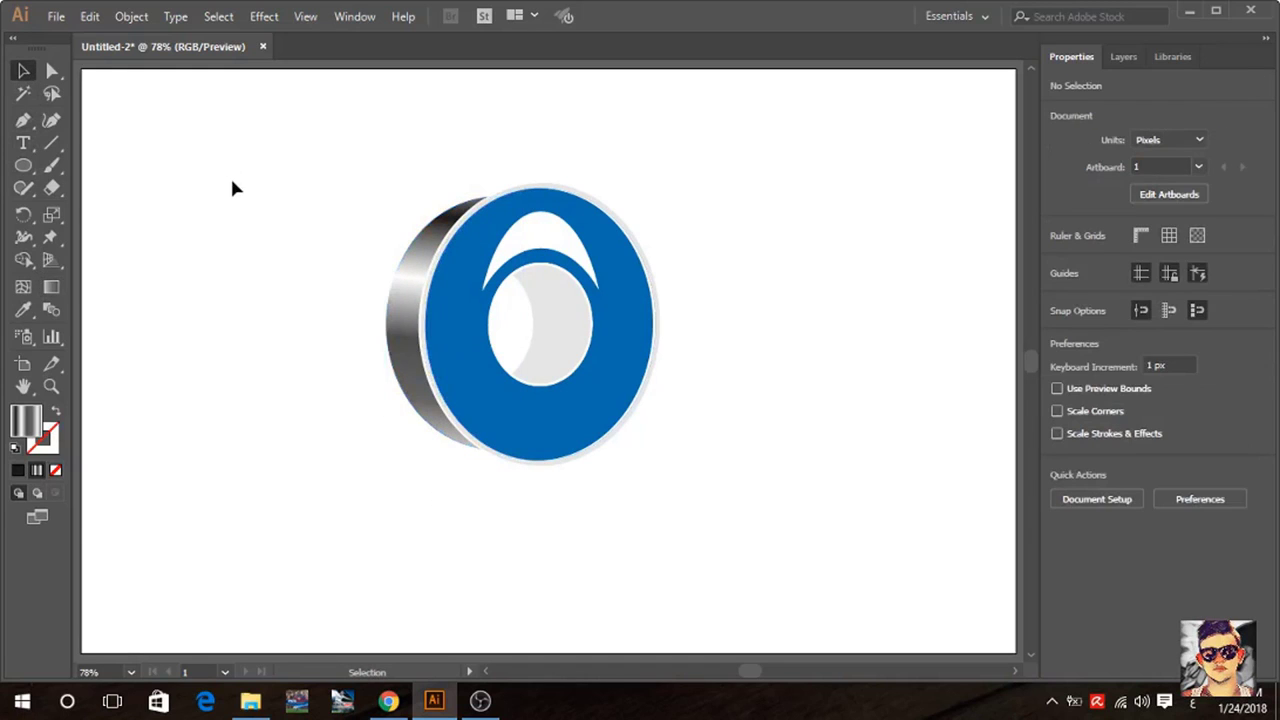
{"action": "left_click", "coordinate": [460, 366]}
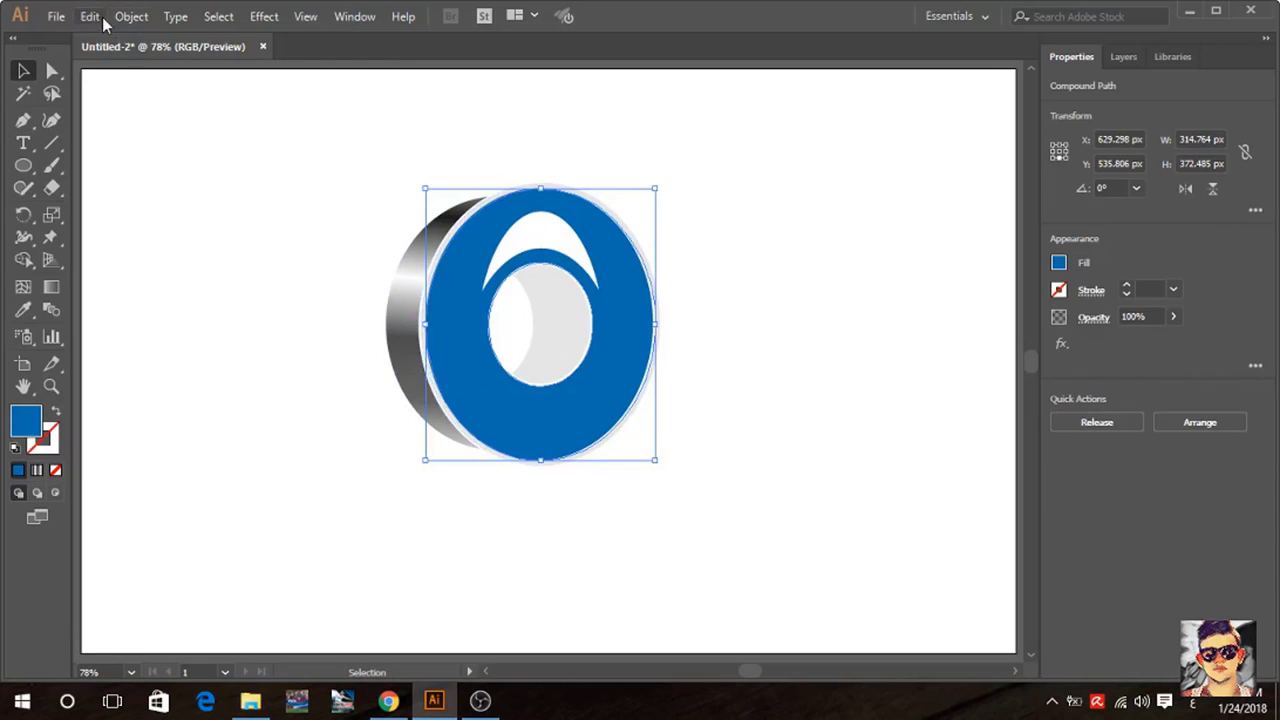
{"action": "left_click", "coordinate": [89, 16]}
{"action": "left_click", "coordinate": [129, 106]}
{"action": "left_click", "coordinate": [89, 16]}
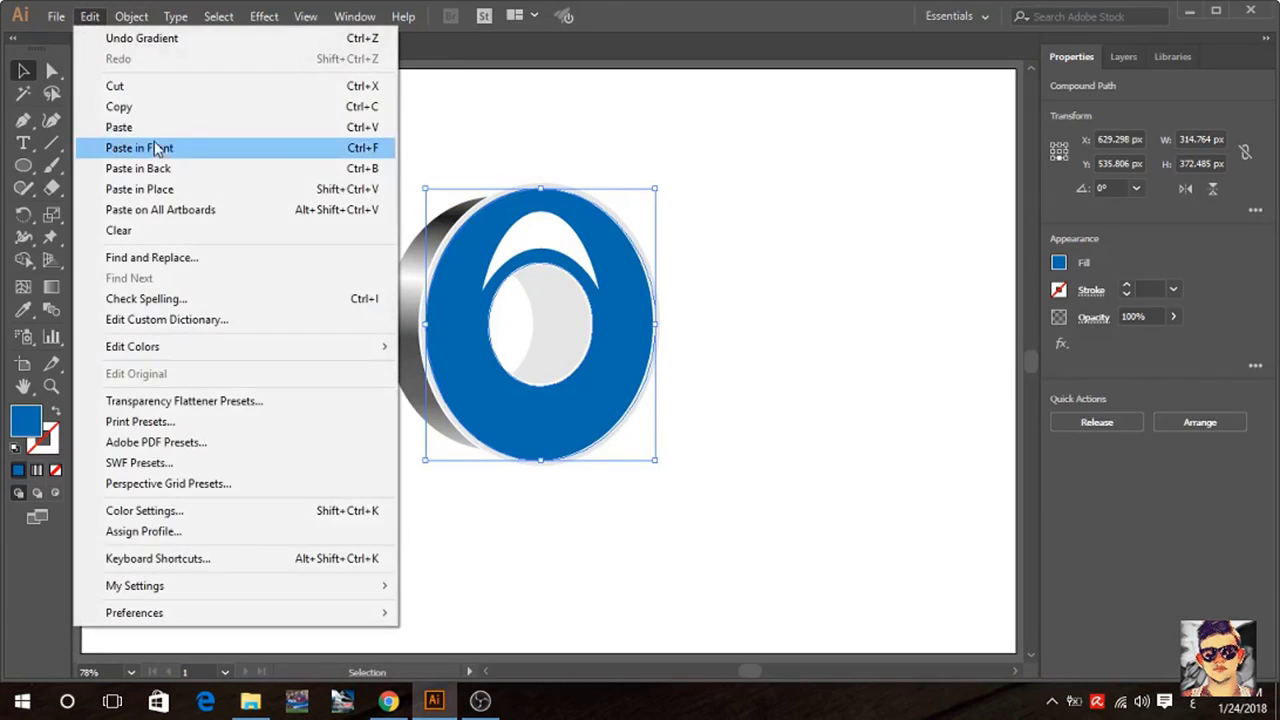
{"action": "left_click", "coordinate": [160, 150]}
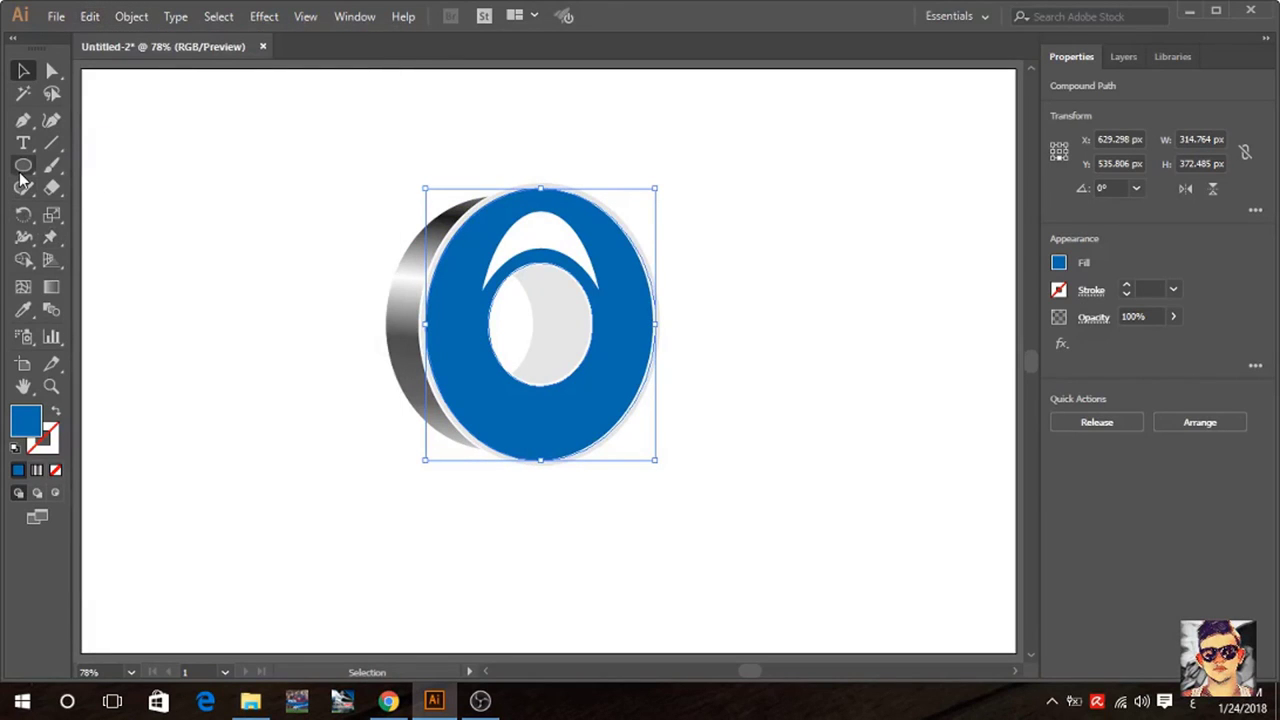
{"action": "double_click", "coordinate": [51, 287]}
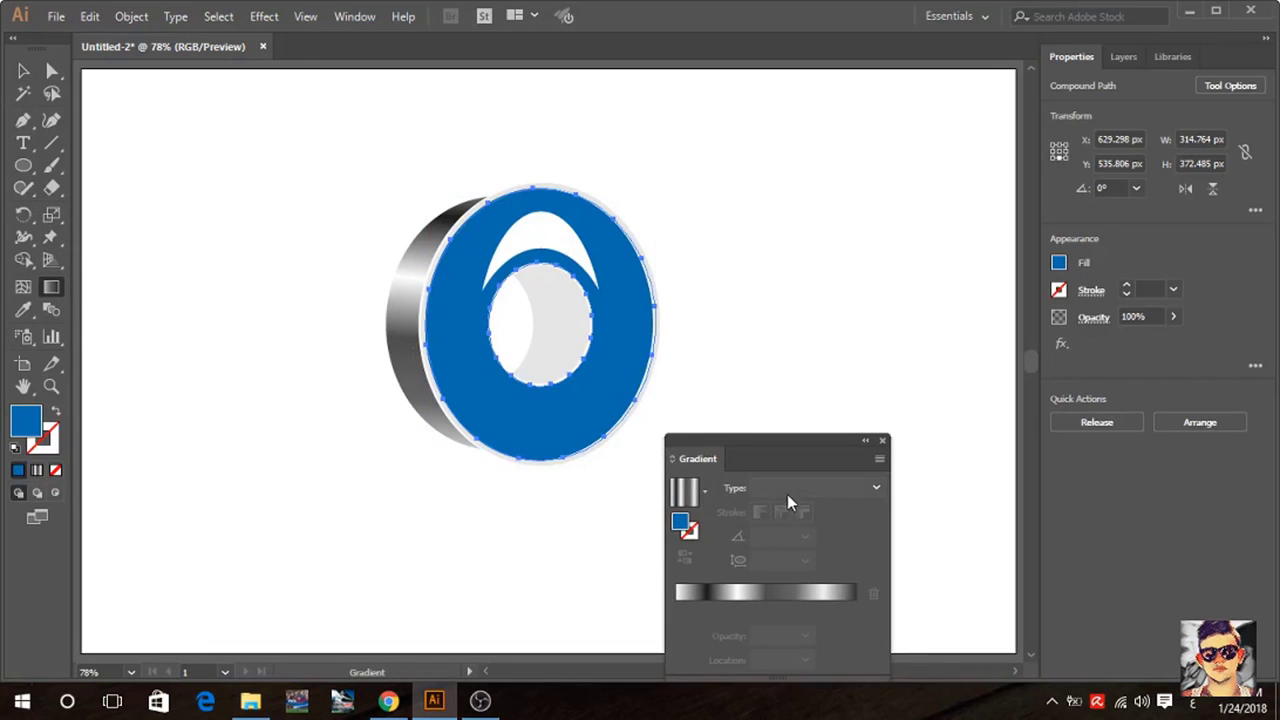
Give the face copy a radial gradient with a black right stop and midpoint near 33%.
{"action": "left_click", "coordinate": [704, 492]}
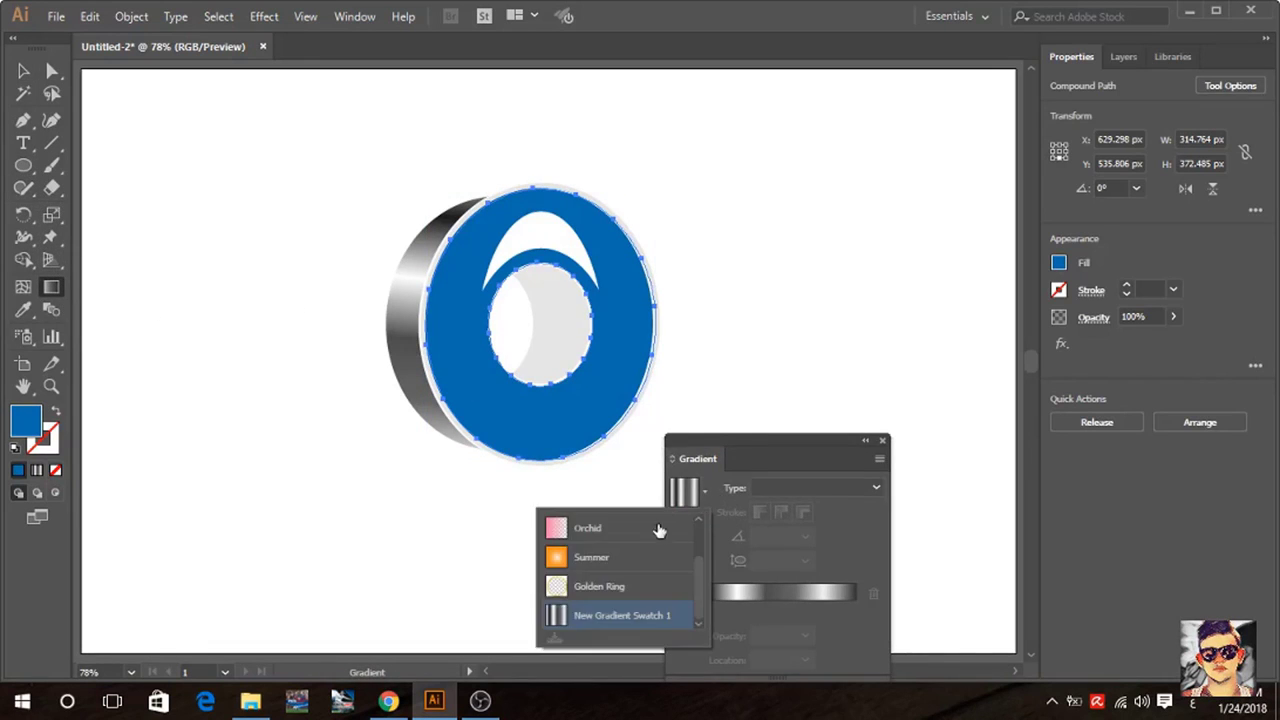
{"action": "left_click", "coordinate": [557, 557]}
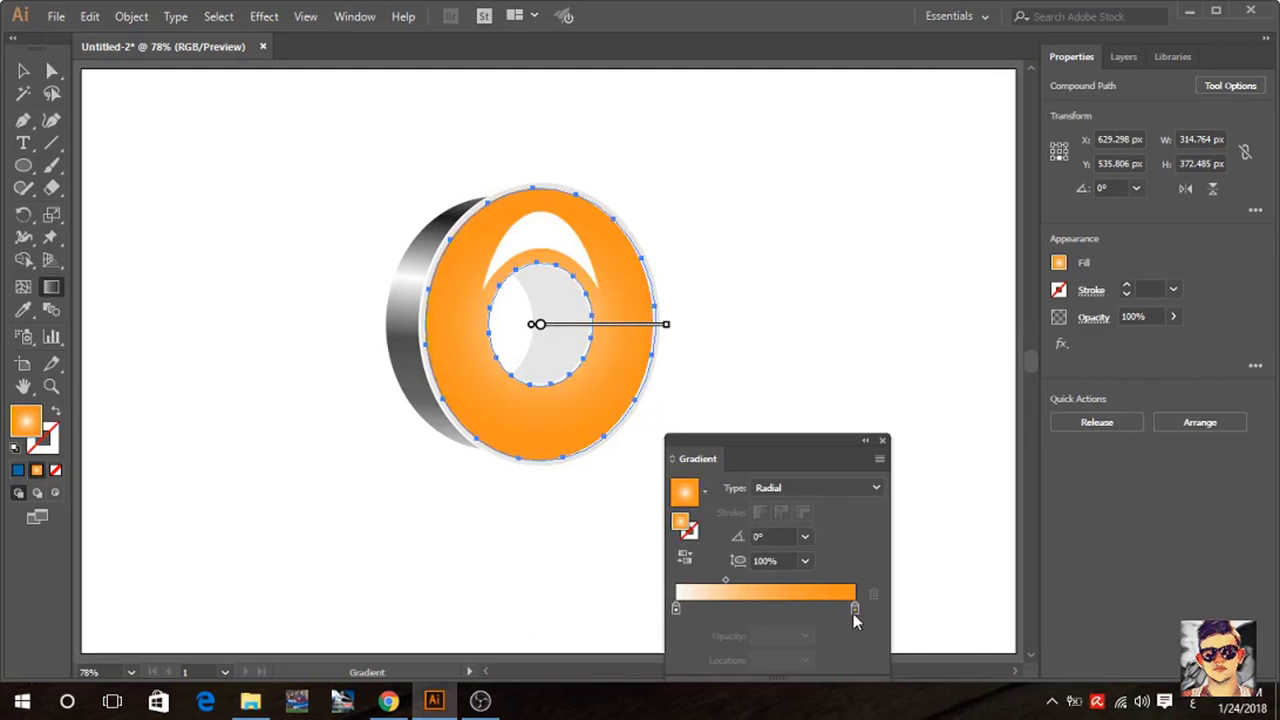
{"action": "double_click", "coordinate": [852, 608]}
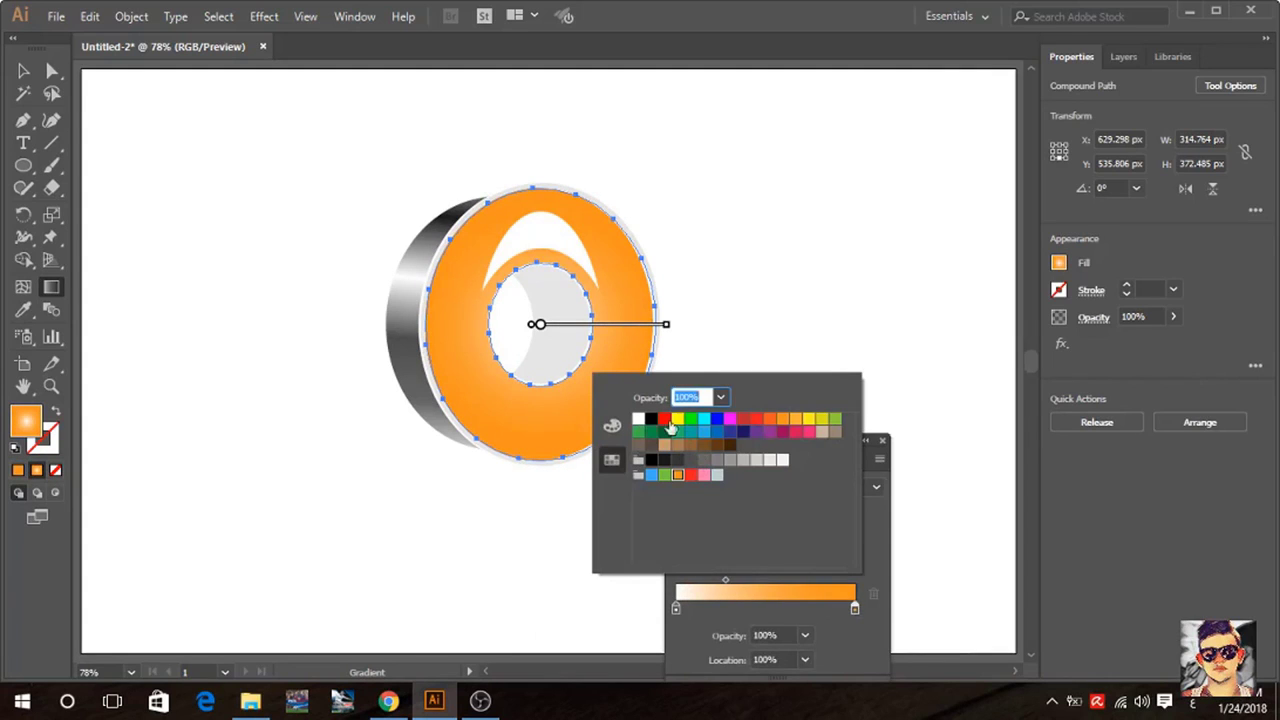
{"action": "left_click", "coordinate": [651, 419]}
{"action": "left_click", "coordinate": [876, 535]}
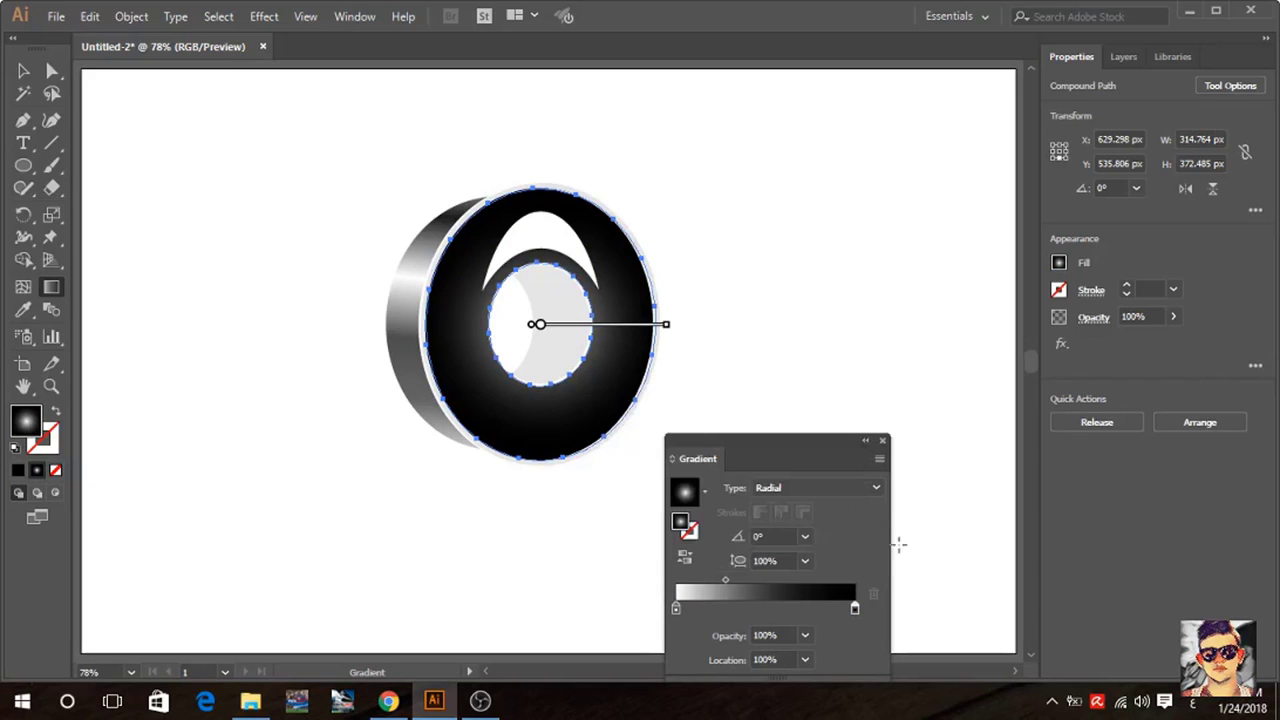
{"action": "left_click", "coordinate": [725, 580]}
{"action": "left_click_drag", "start_coordinate": [724, 580], "coordinate": [734, 580]}
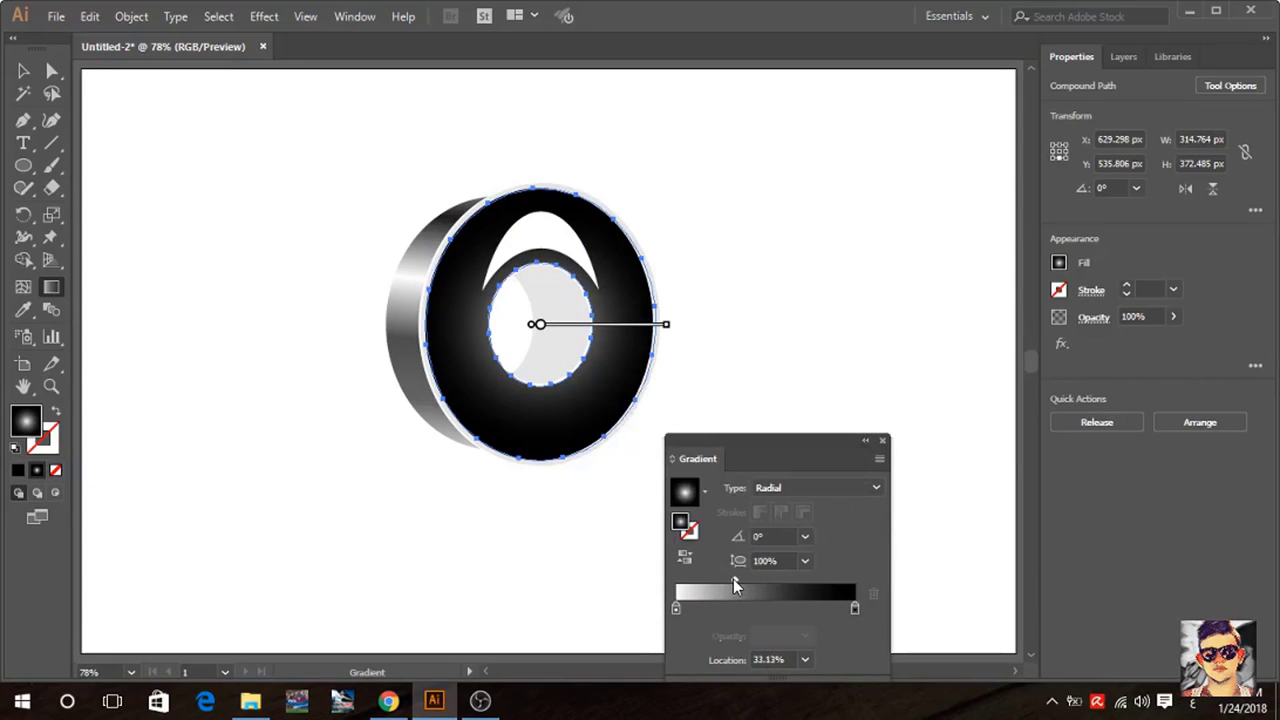
{"action": "left_click", "coordinate": [882, 441]}
Set the gradient face copy's blend mode to Overlay in Transparency, then deselect it.
{"action": "left_click", "coordinate": [345, 16]}
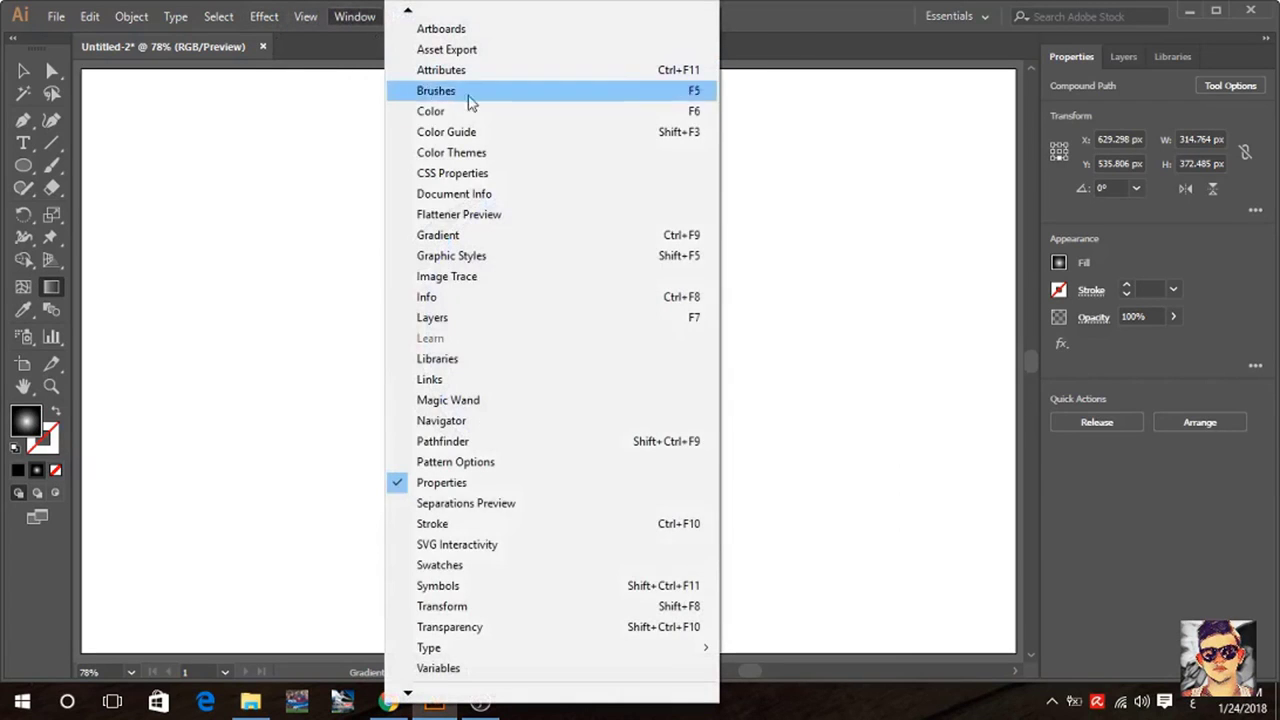
{"action": "left_click", "coordinate": [566, 627]}
{"action": "left_click", "coordinate": [955, 494]}
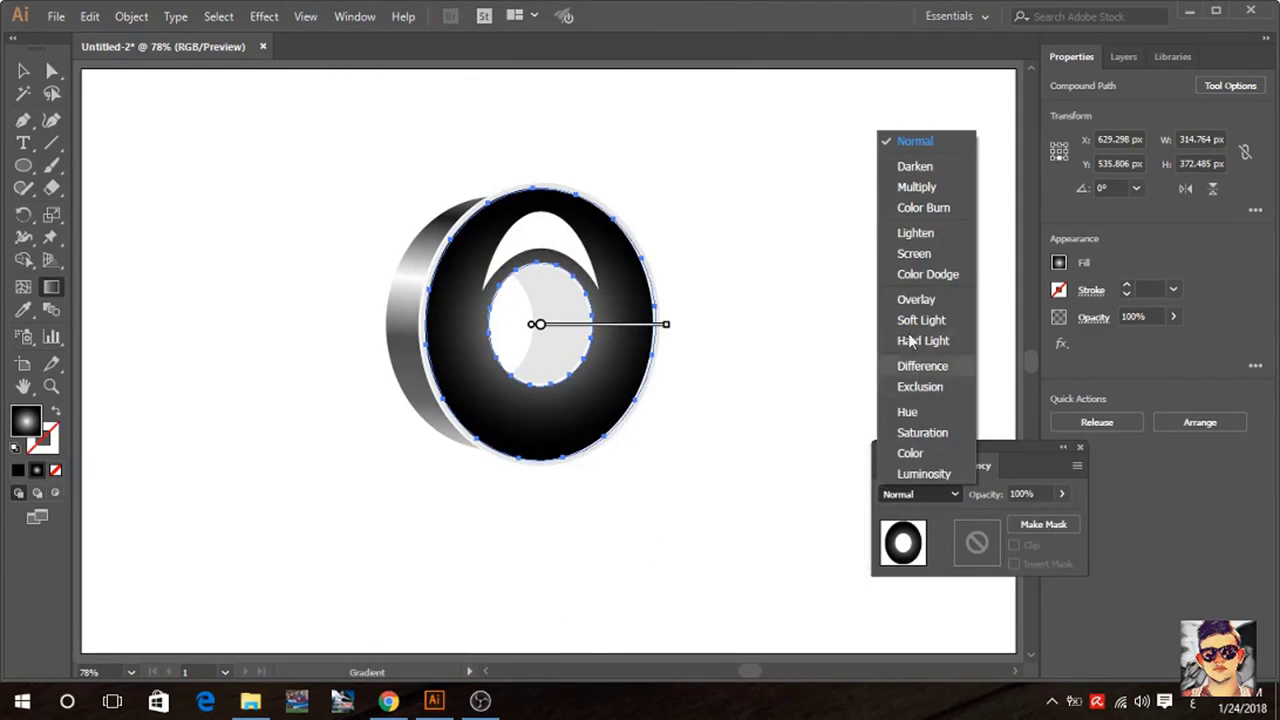
{"action": "left_click", "coordinate": [958, 298]}
{"action": "left_click", "coordinate": [1080, 447]}
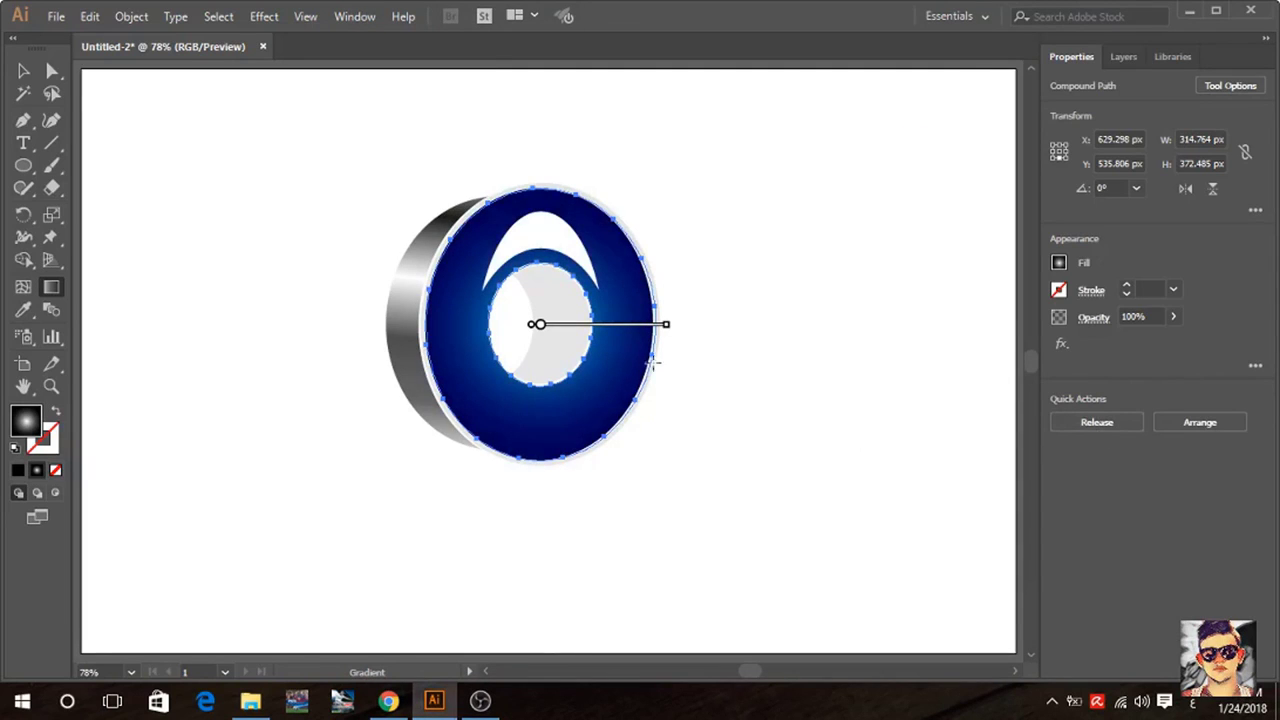
{"action": "left_click", "coordinate": [23, 71]}
{"action": "left_click", "coordinate": [191, 197]}
Try a metallic preset on the navy face, then undo it to keep the radial fill.
{"action": "key", "text": "ctrl+equal"}
{"action": "key", "text": "ctrl+equal"}
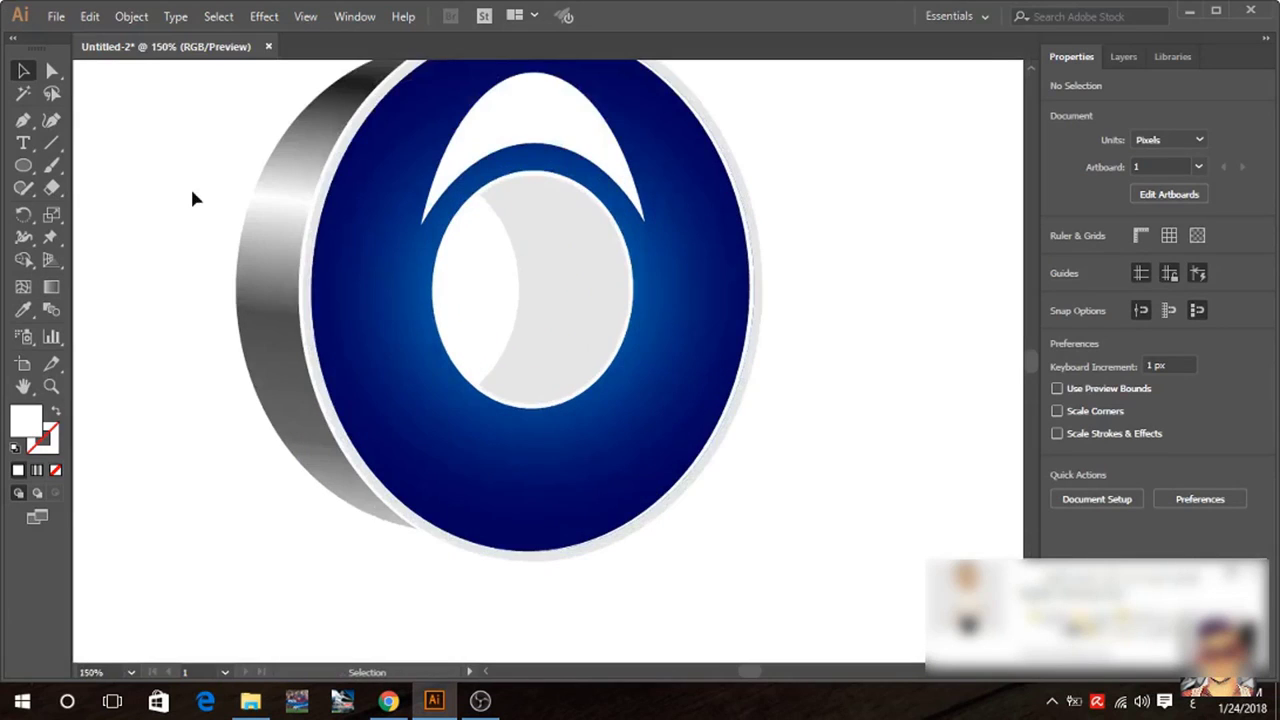
{"action": "left_click", "coordinate": [318, 252]}
{"action": "left_click", "coordinate": [53, 290]}
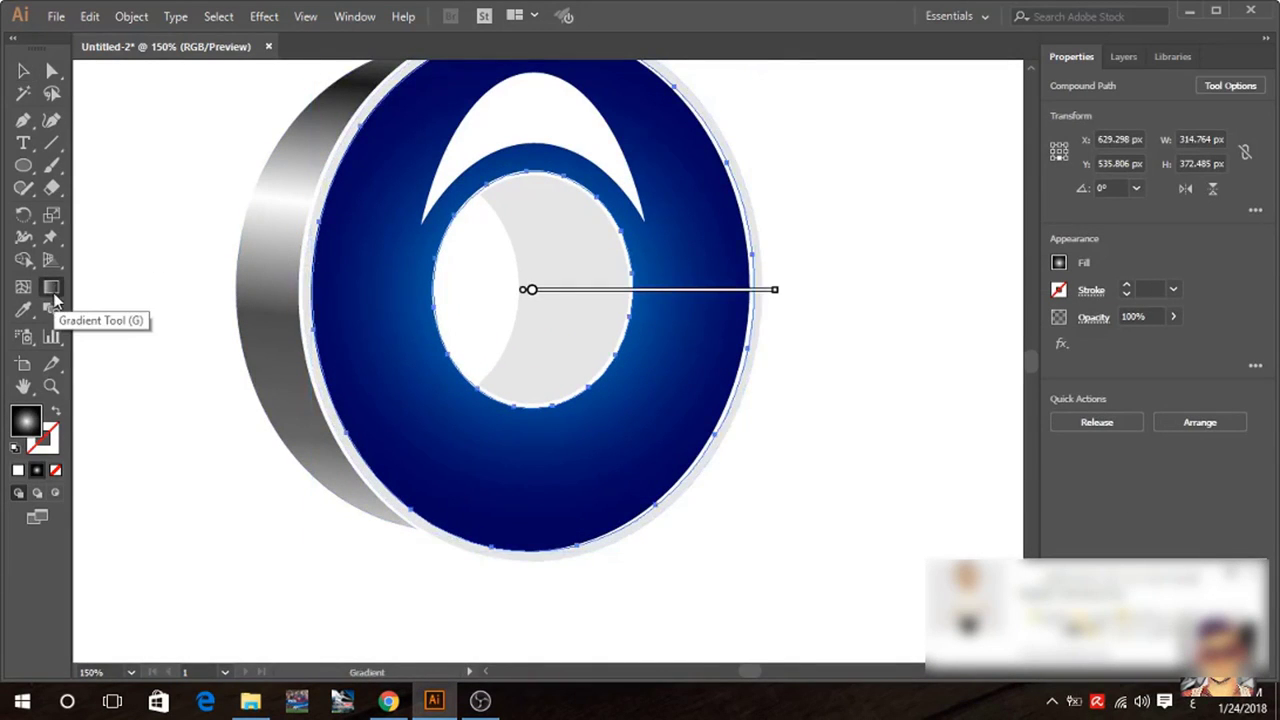
{"action": "double_click", "coordinate": [53, 294]}
{"action": "left_click", "coordinate": [704, 490]}
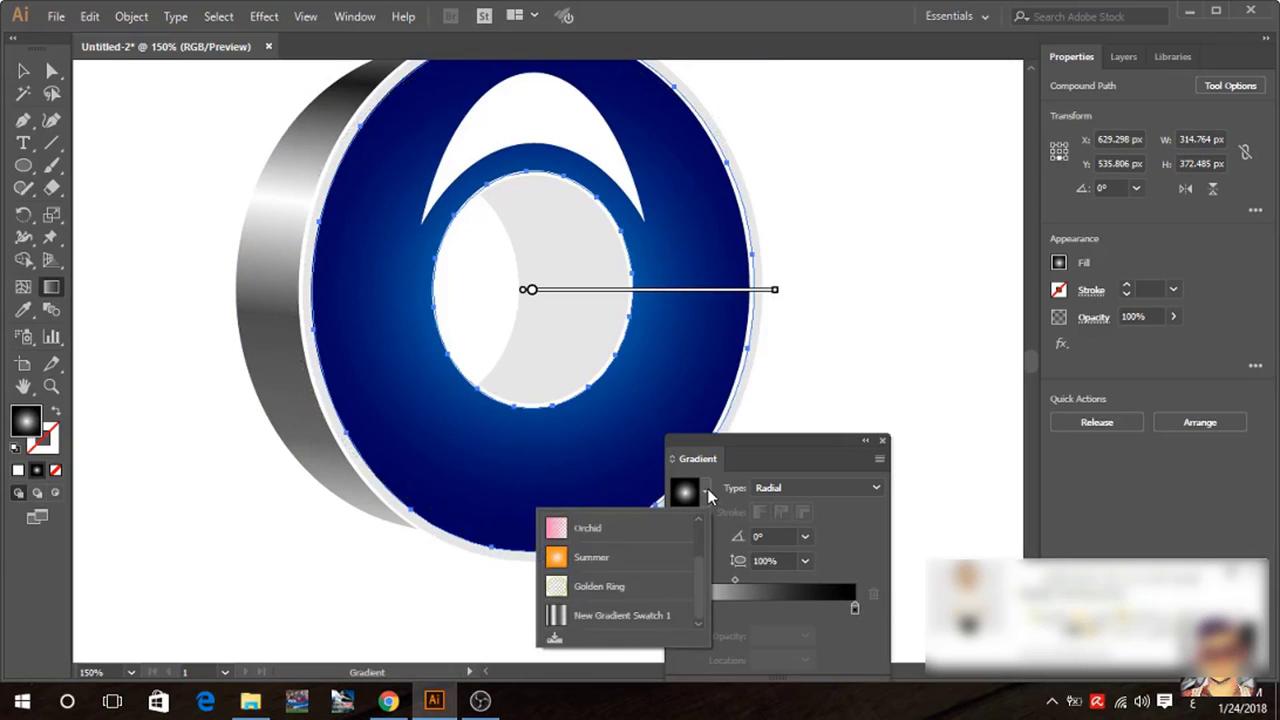
{"action": "left_click", "coordinate": [634, 612]}
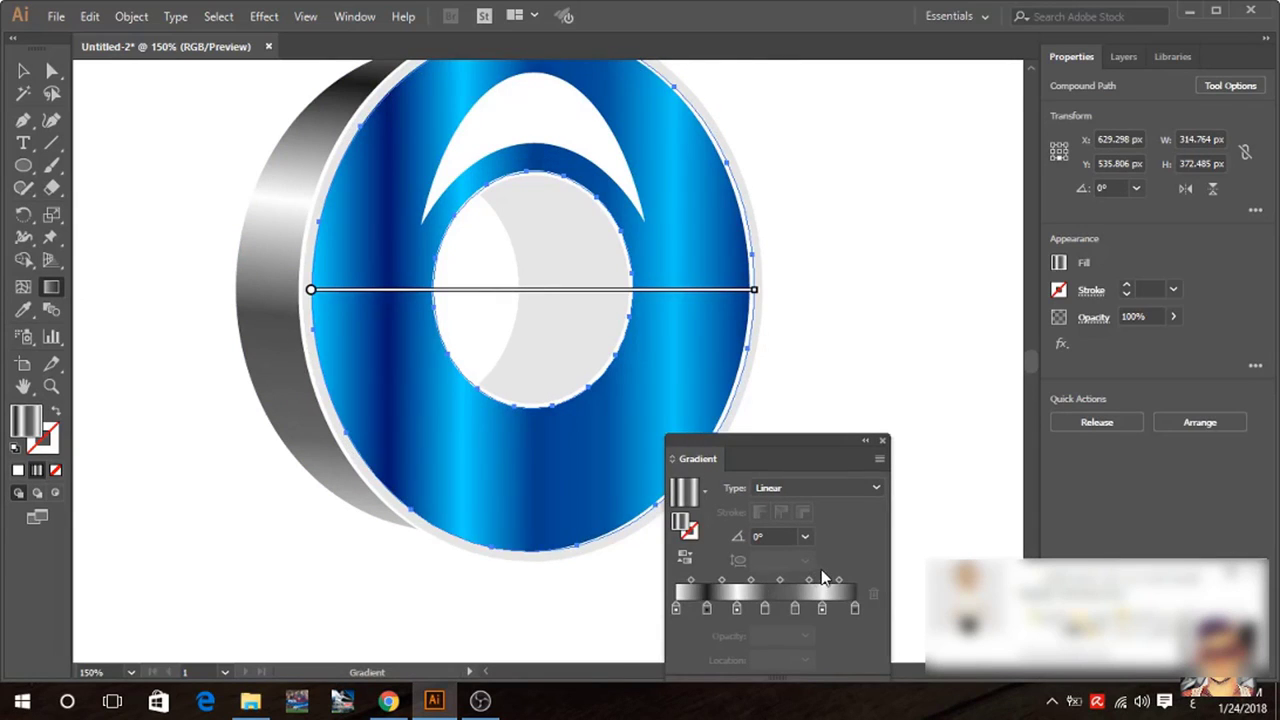
{"action": "key", "text": "ctrl+z"}
{"action": "mouse_move", "coordinate": [578, 375]}
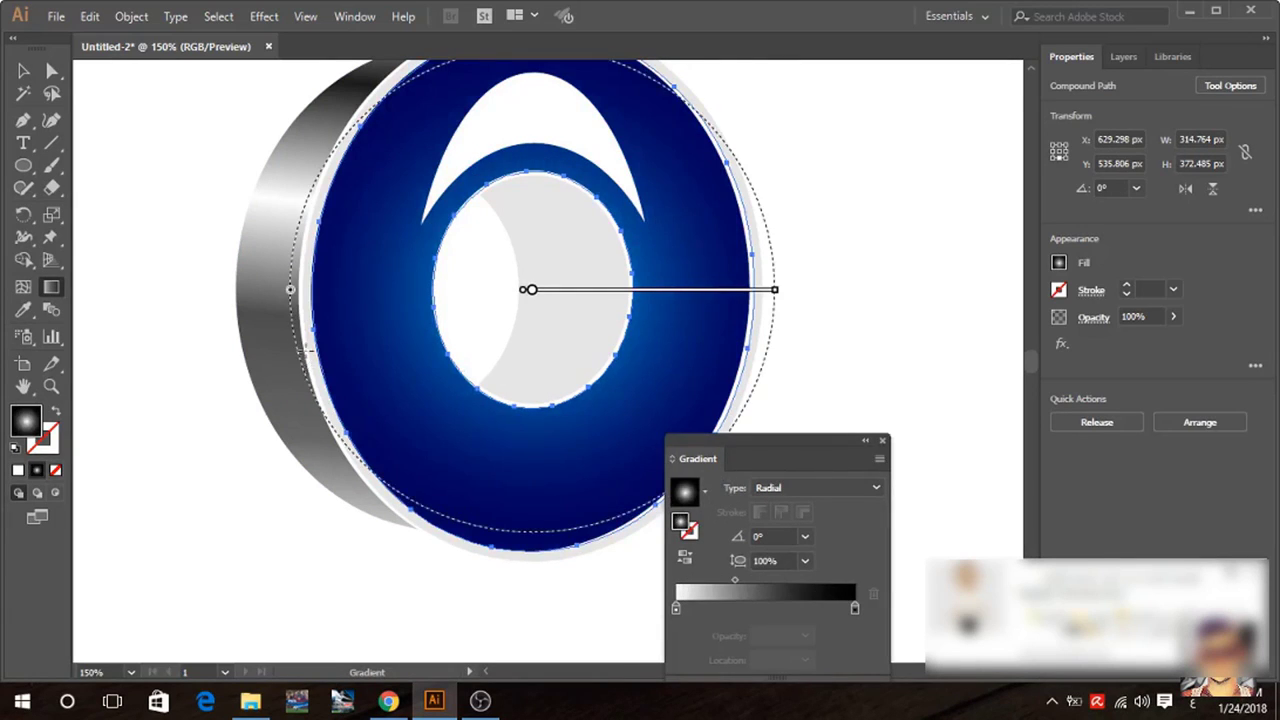
{"action": "key", "text": "v"}
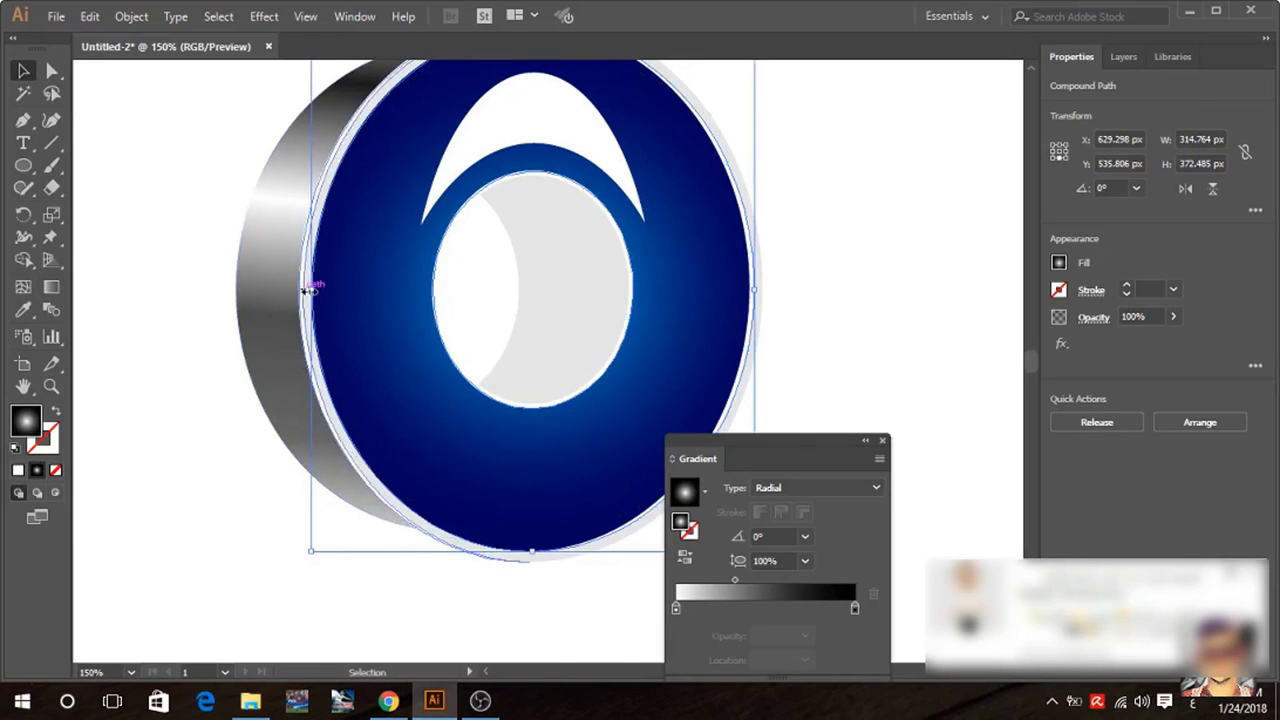
{"action": "left_click", "coordinate": [200, 271]}
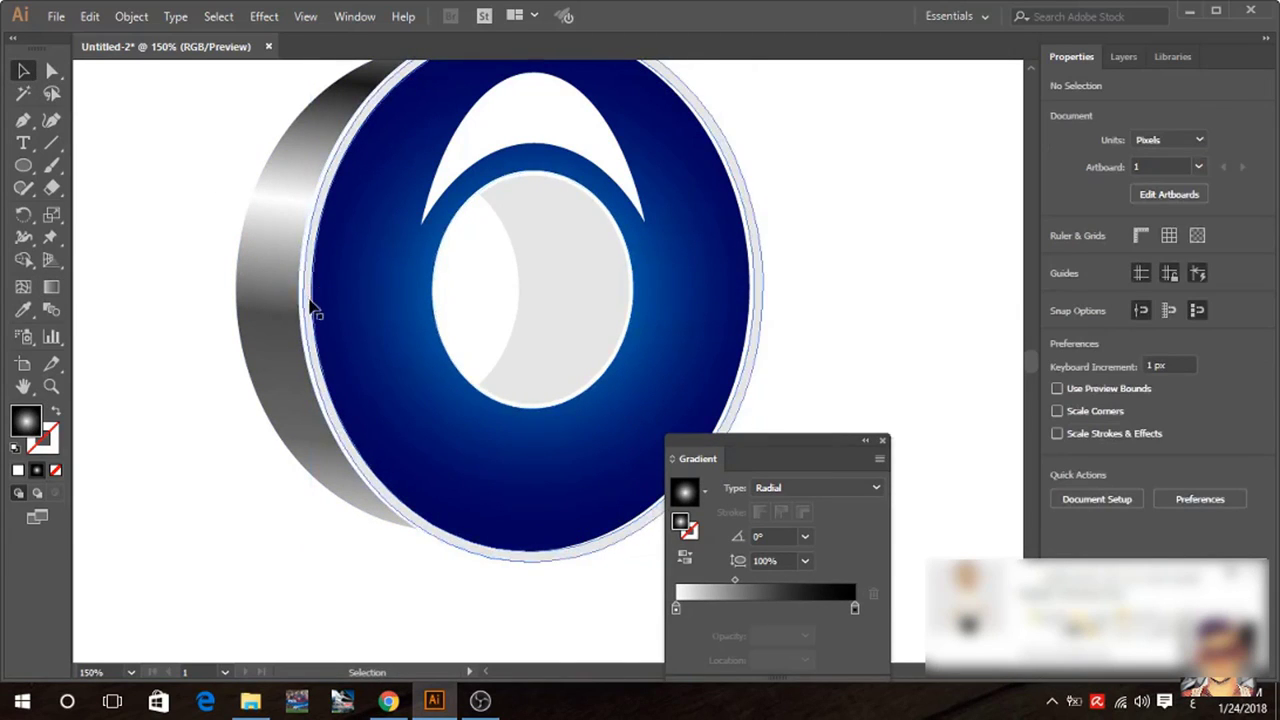
Apply New Gradient Swatch 1 to the thin outer rim and fit the artboard in view.
{"action": "left_click", "coordinate": [758, 340]}
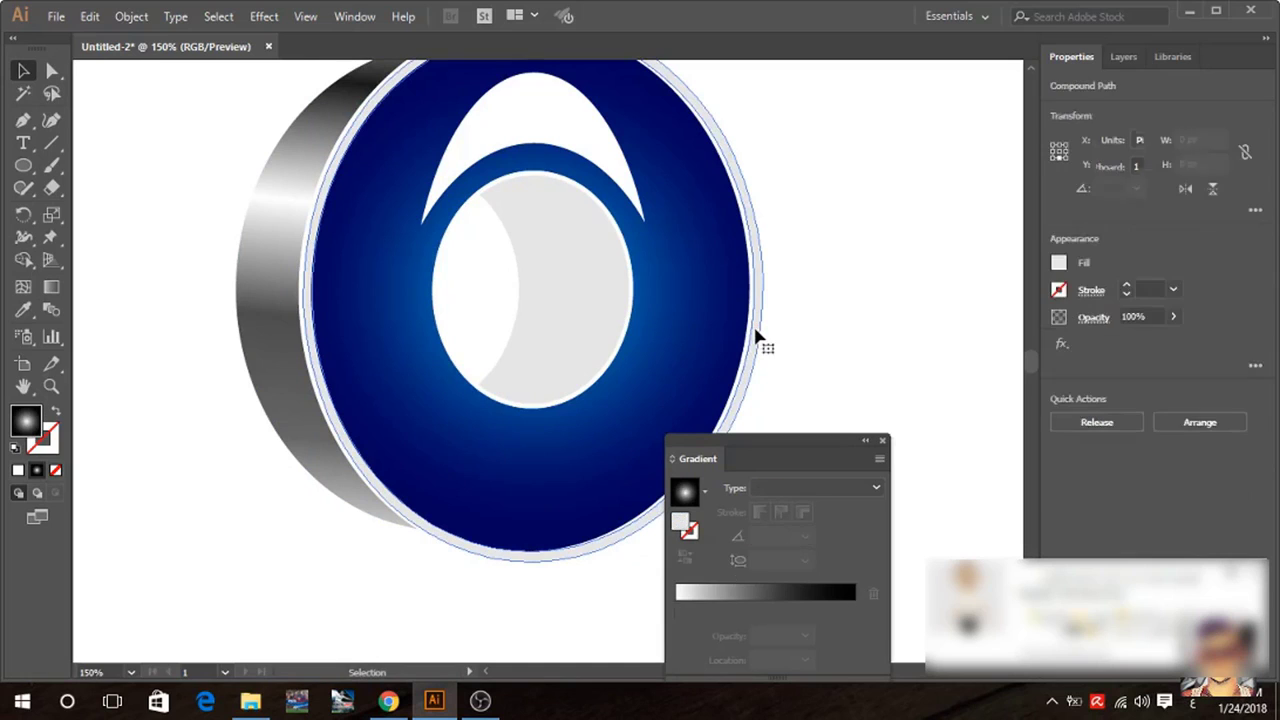
{"action": "left_click", "coordinate": [705, 490]}
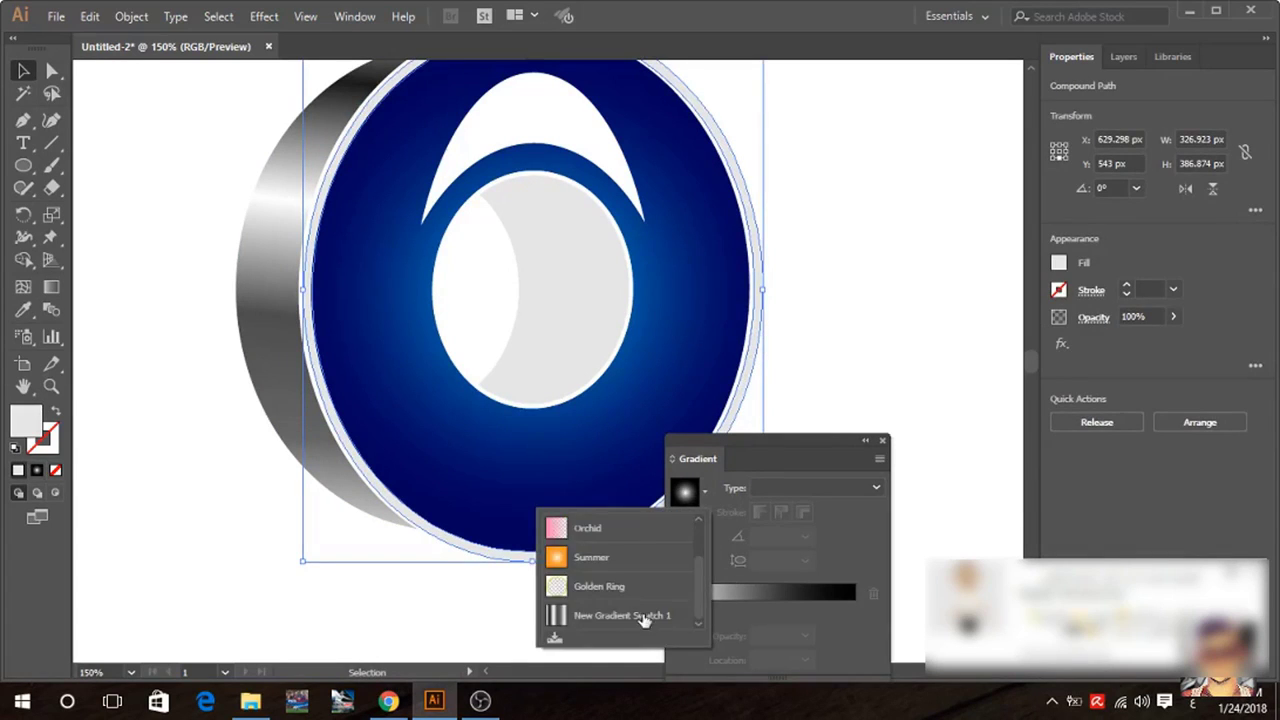
{"action": "left_click", "coordinate": [622, 615]}
{"action": "left_click", "coordinate": [882, 441]}
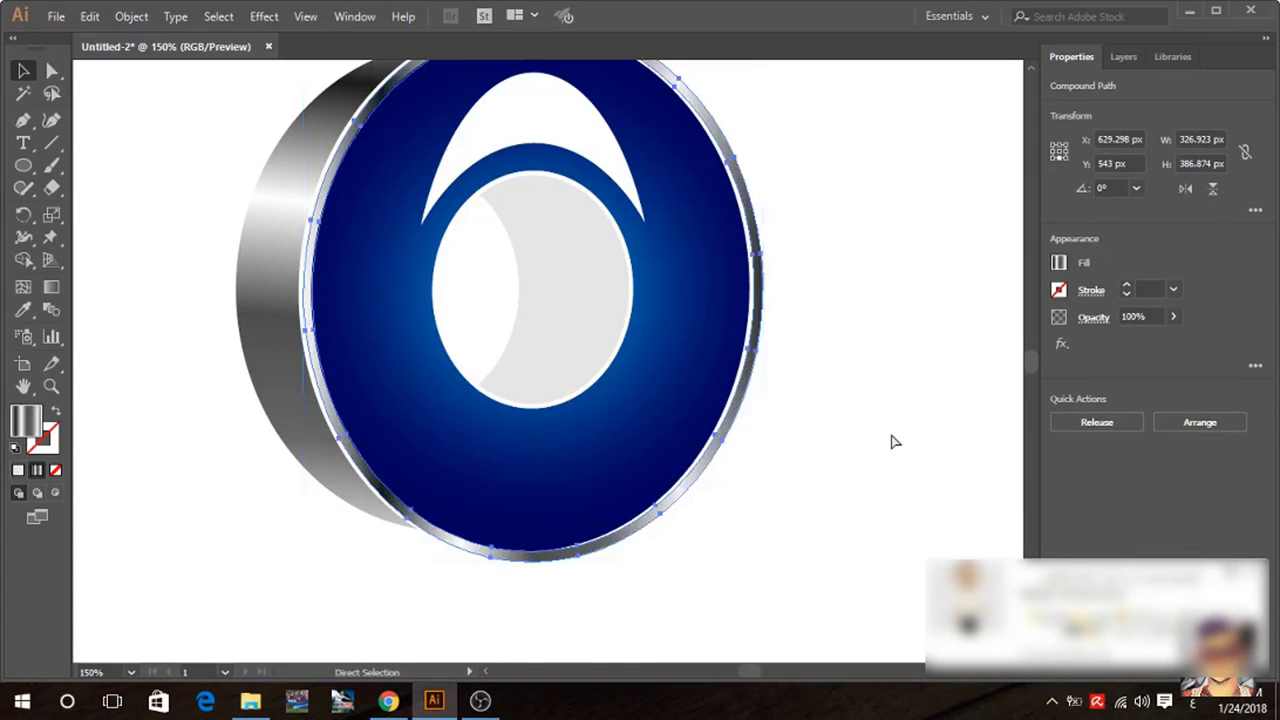
{"action": "key", "text": "ctrl+0"}
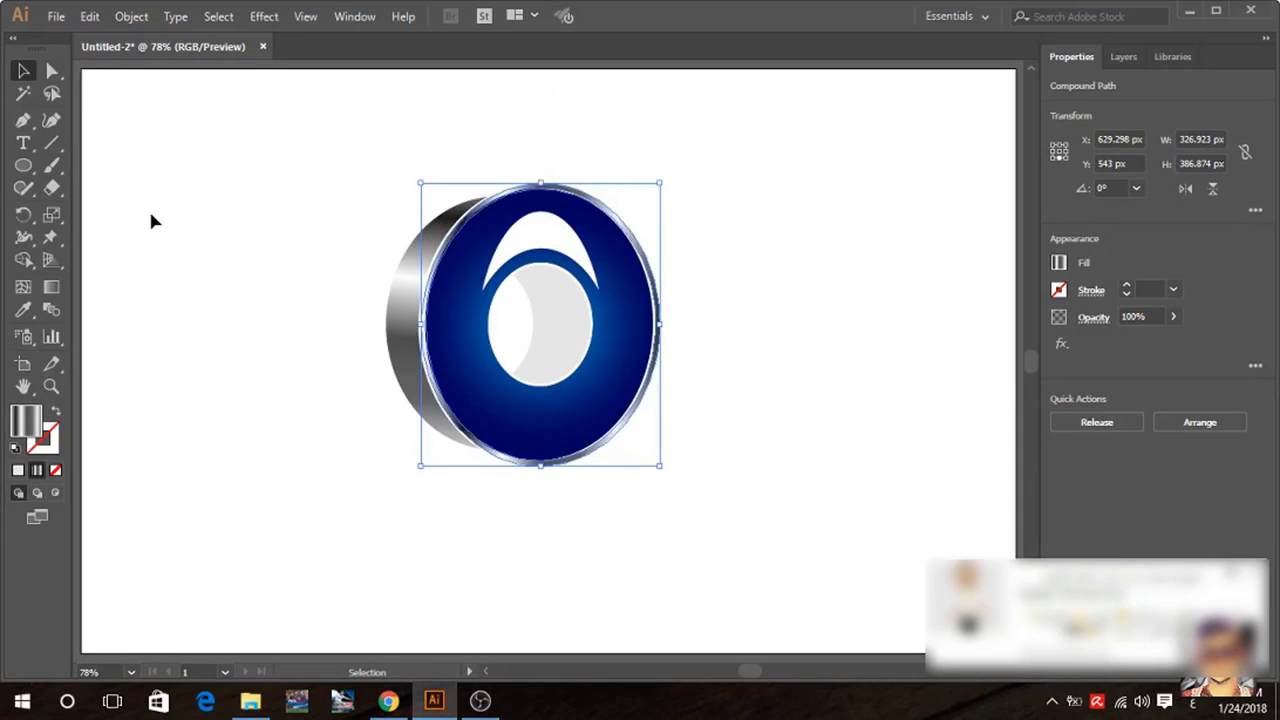
Redraw the rim's metallic gradient as a near-vertical line from the disc's top to bottom, then deselect.
{"action": "left_click", "coordinate": [51, 287]}
{"action": "mouse_move", "coordinate": [506, 176]}
{"action": "left_mouse_down"}
{"action": "mouse_move", "coordinate": [575, 420]}
{"action": "mouse_move", "coordinate": [565, 503]}
{"action": "left_mouse_up"}
{"action": "left_click_drag", "start_coordinate": [545, 130], "coordinate": [535, 495]}
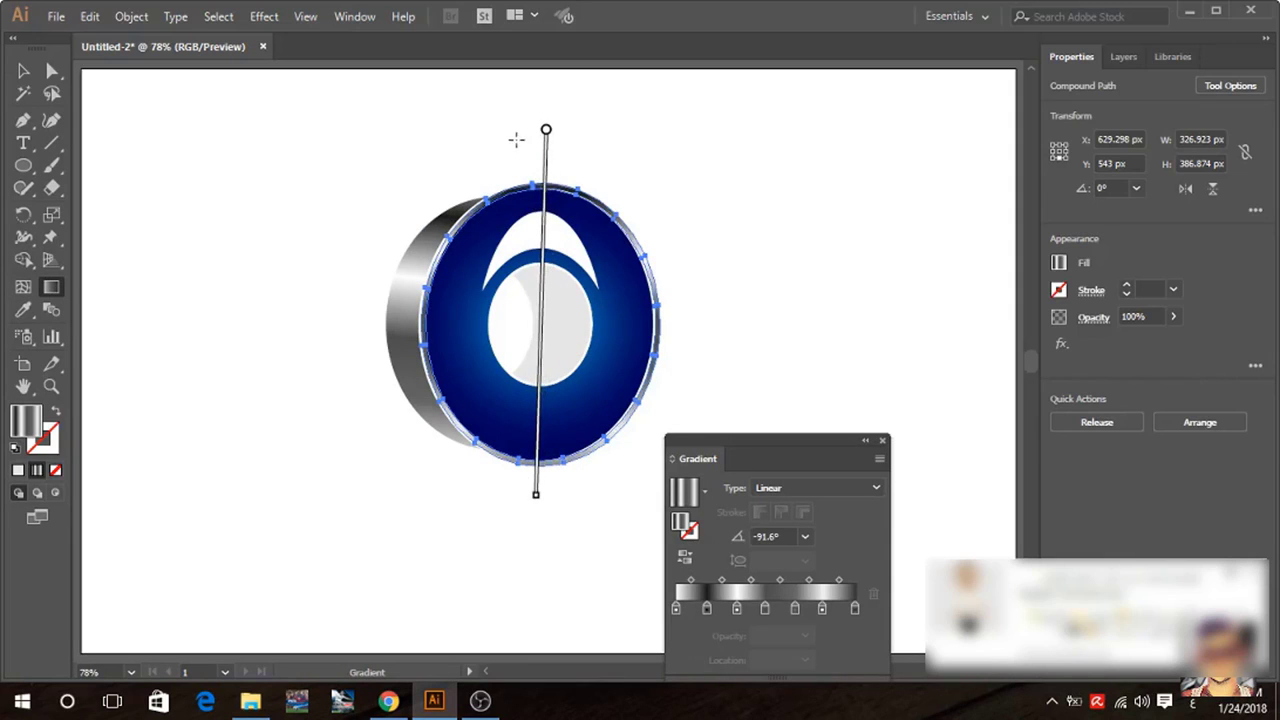
{"action": "mouse_move", "coordinate": [534, 124]}
{"action": "left_mouse_down"}
{"action": "mouse_move", "coordinate": [526, 337]}
{"action": "mouse_move", "coordinate": [546, 543]}
{"action": "left_mouse_up"}
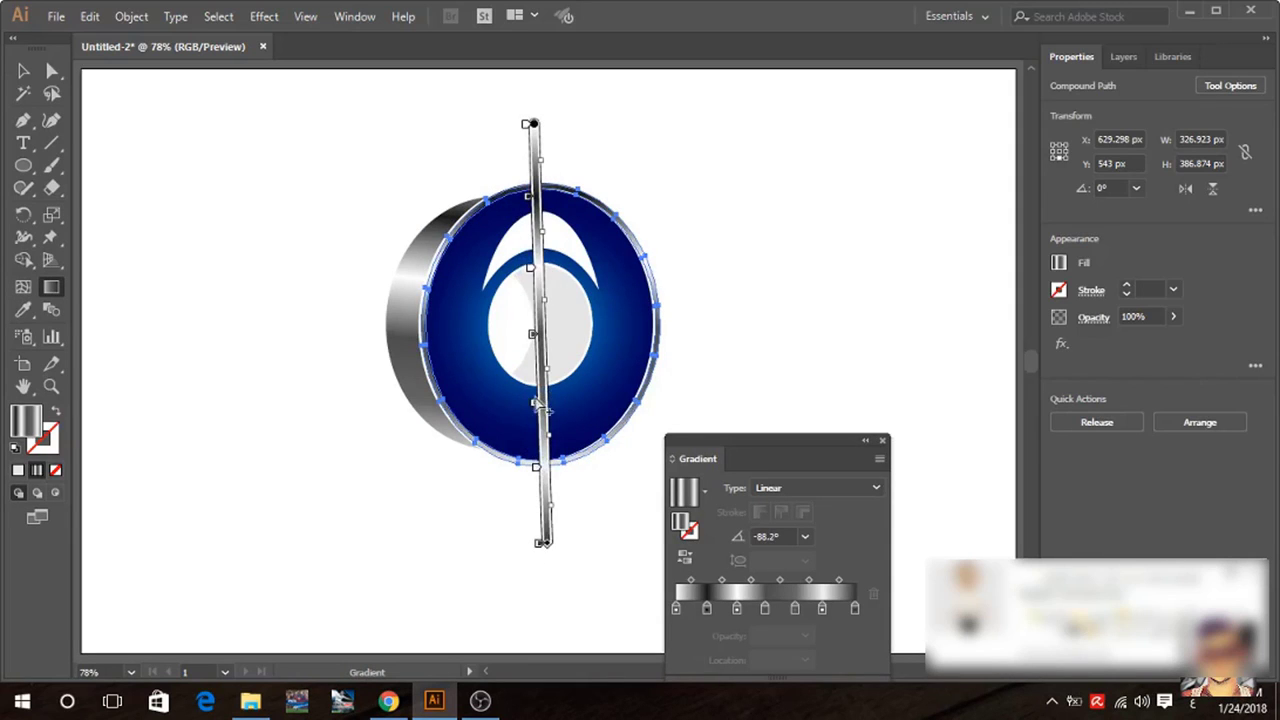
{"action": "left_click_drag", "start_coordinate": [548, 405], "coordinate": [541, 374]}
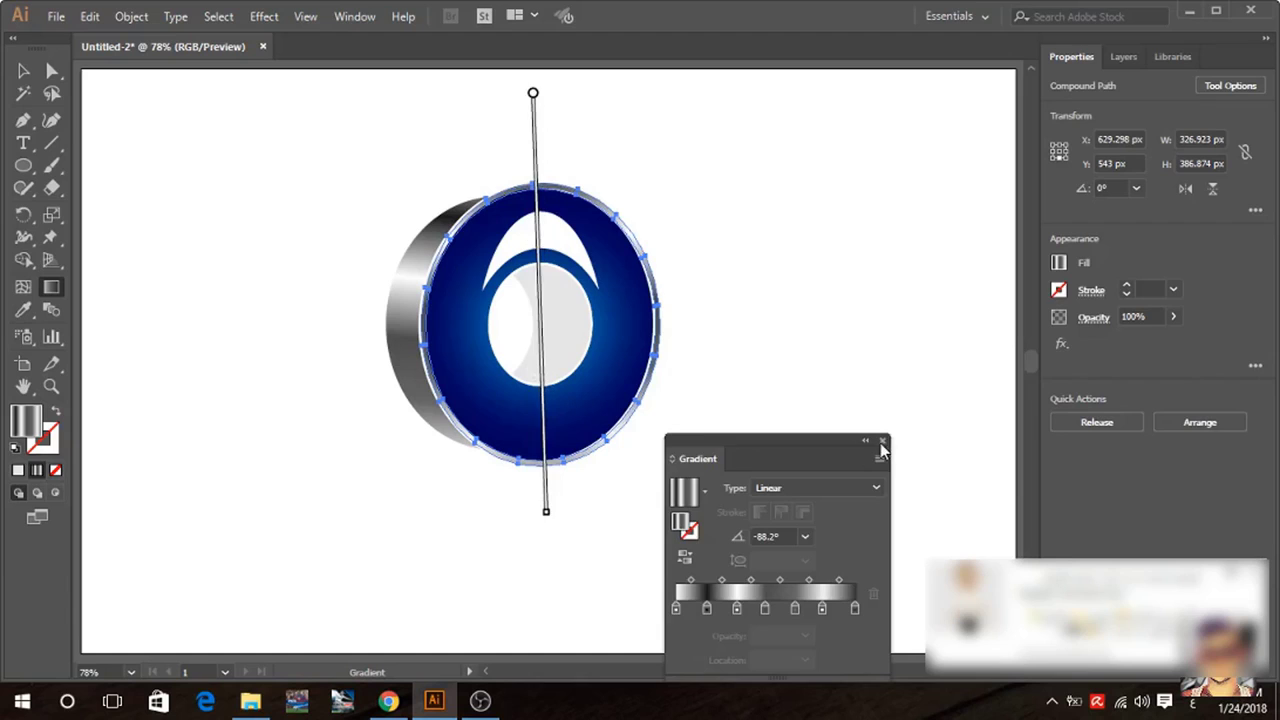
{"action": "left_click", "coordinate": [882, 440]}
{"action": "left_click", "coordinate": [20, 71]}
{"action": "left_click", "coordinate": [328, 213]}
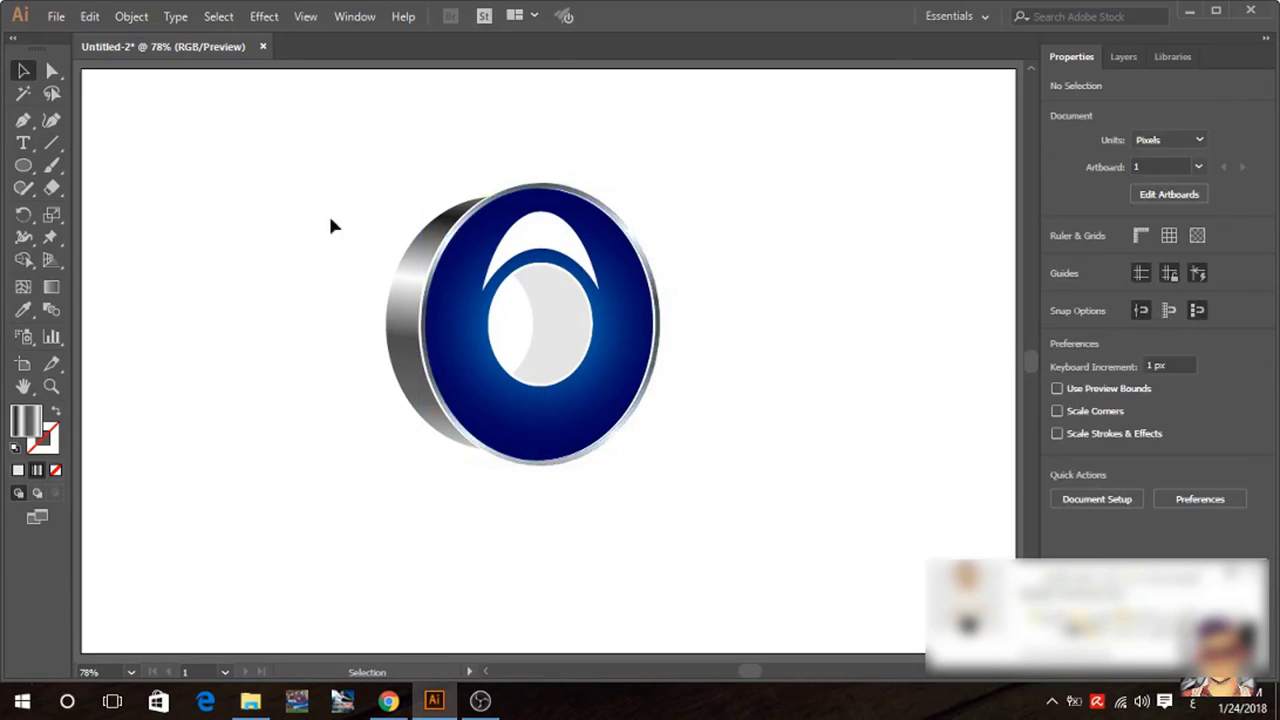
Apply the Orchid gradient preset to the highlight group.
{"action": "left_click", "coordinate": [550, 255]}
{"action": "left_click", "coordinate": [52, 287]}
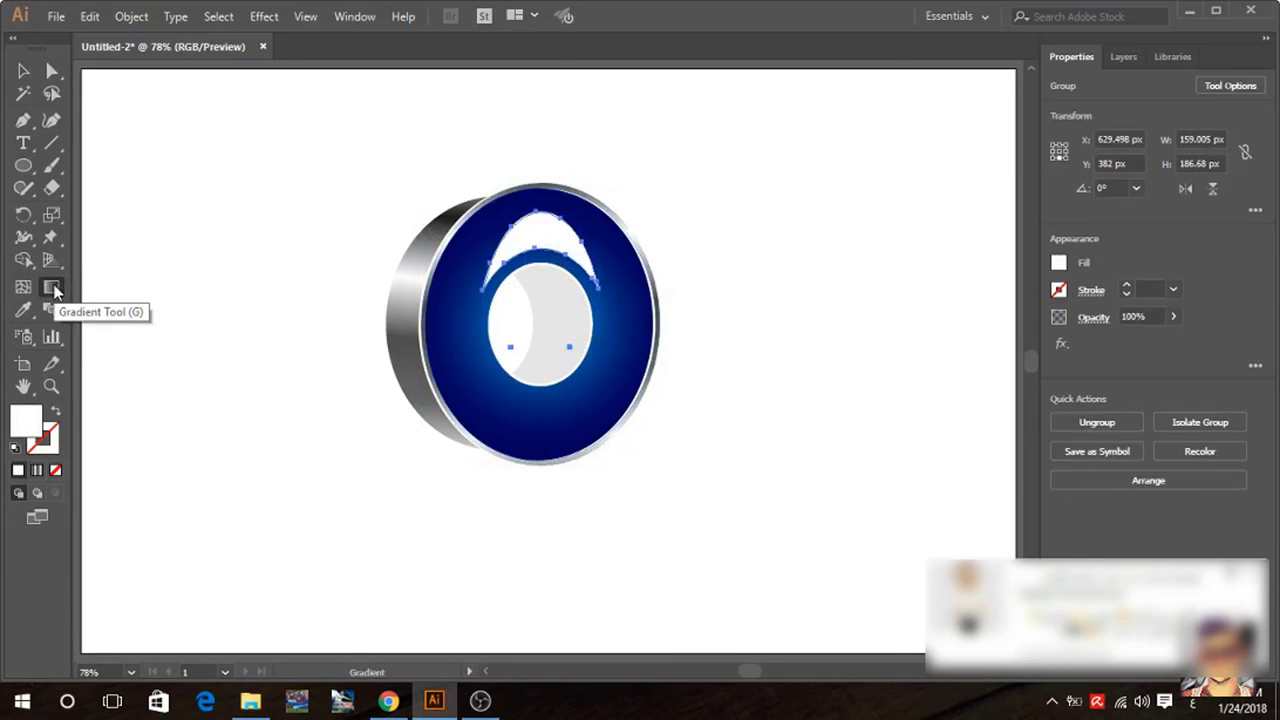
{"action": "double_click", "coordinate": [53, 287]}
{"action": "left_click", "coordinate": [696, 492]}
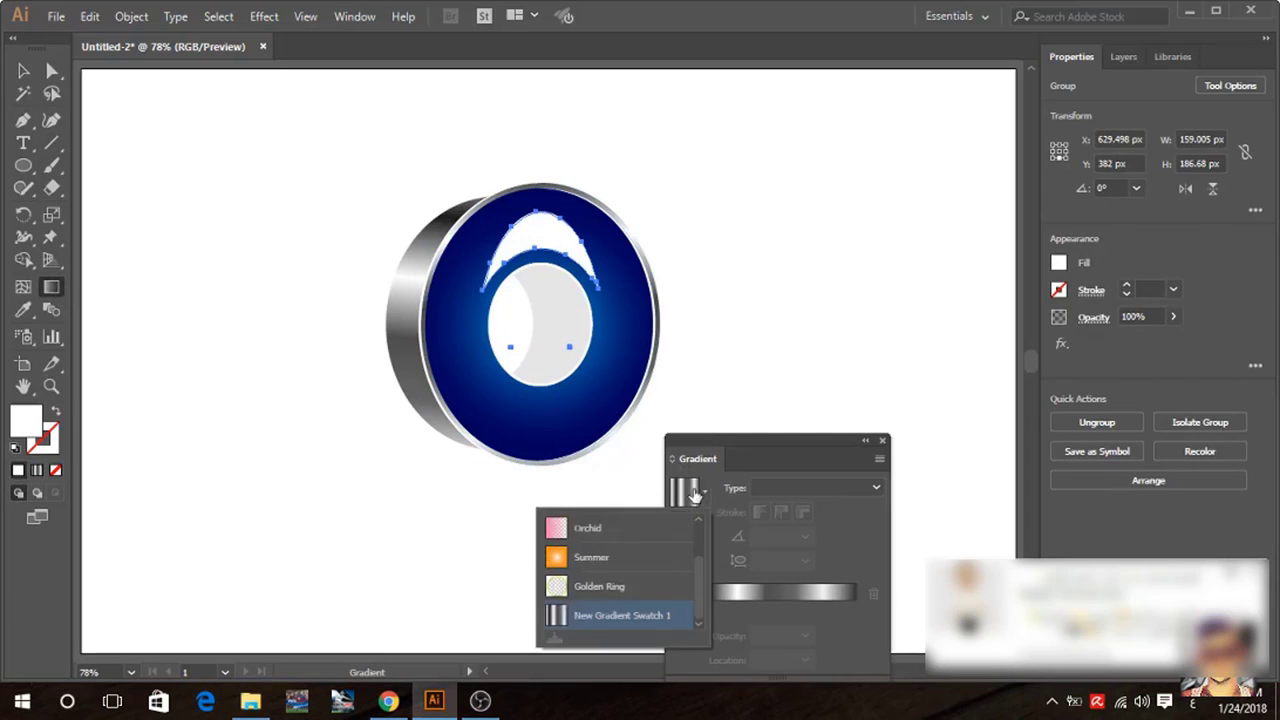
{"action": "left_click", "coordinate": [600, 532]}
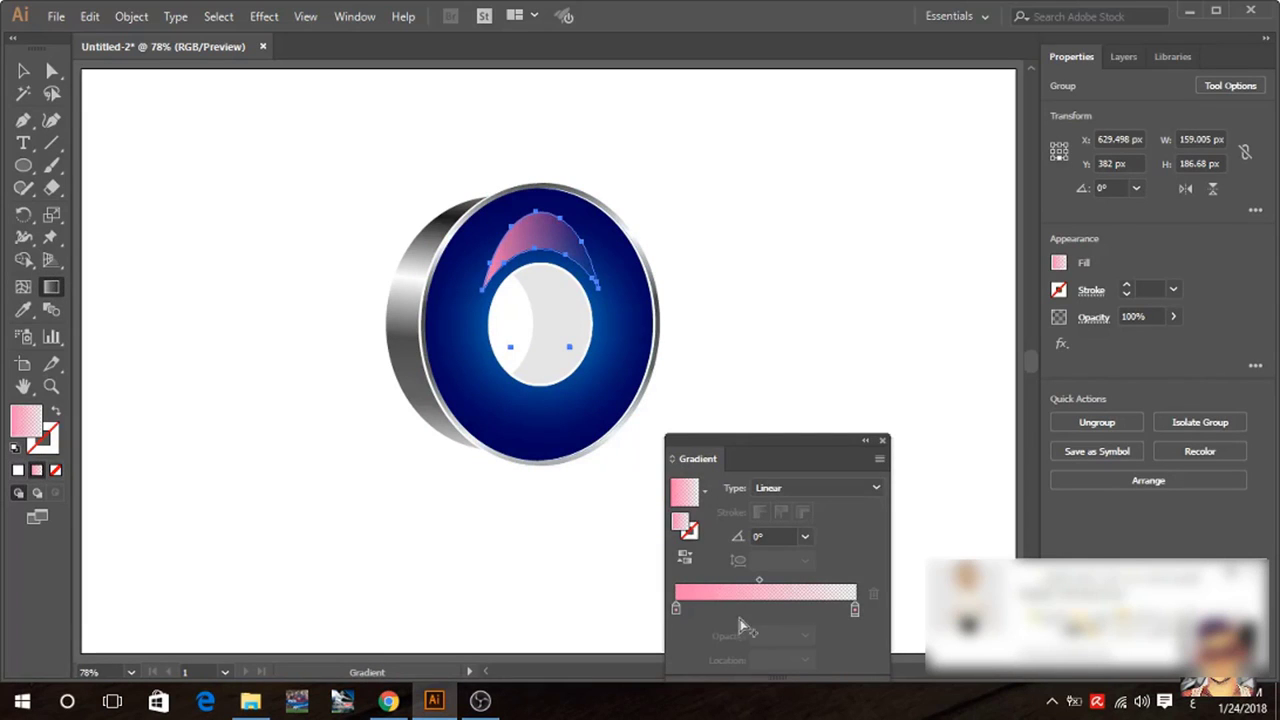
Set both the left and right gradient stops of the highlight to white.
{"action": "left_click", "coordinate": [676, 608]}
{"action": "double_click", "coordinate": [676, 610]}
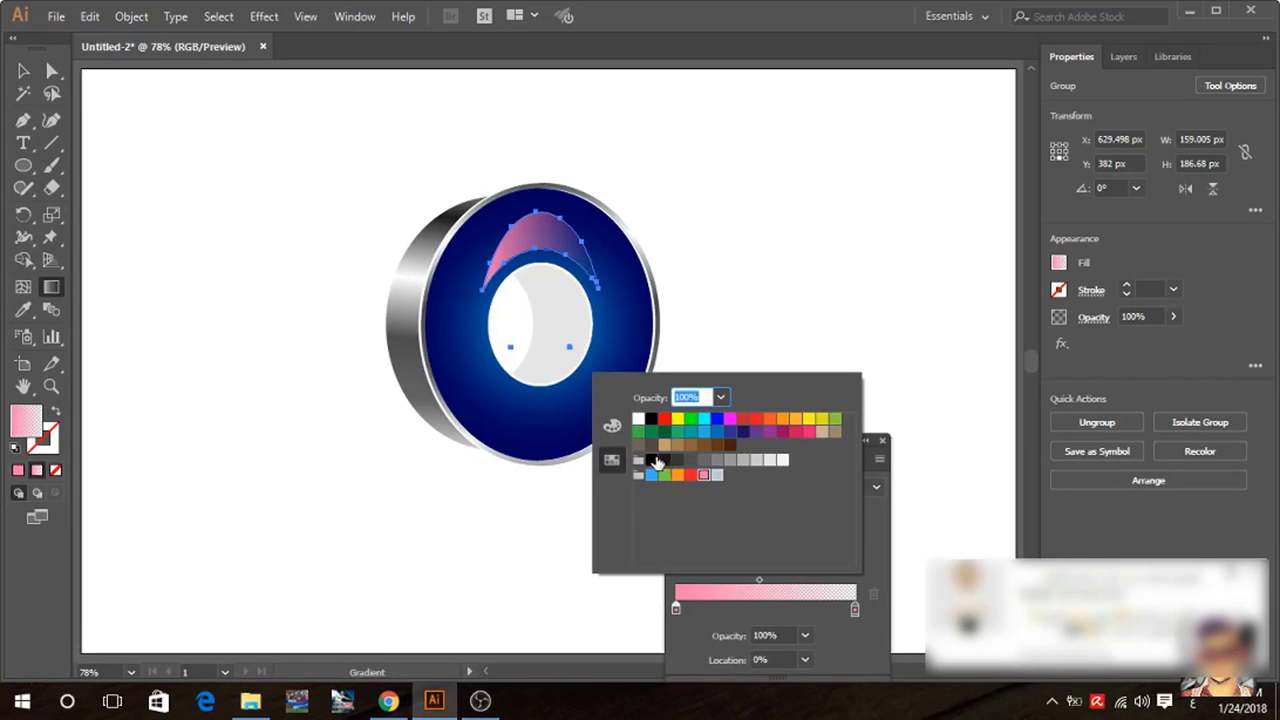
{"action": "left_click", "coordinate": [639, 419]}
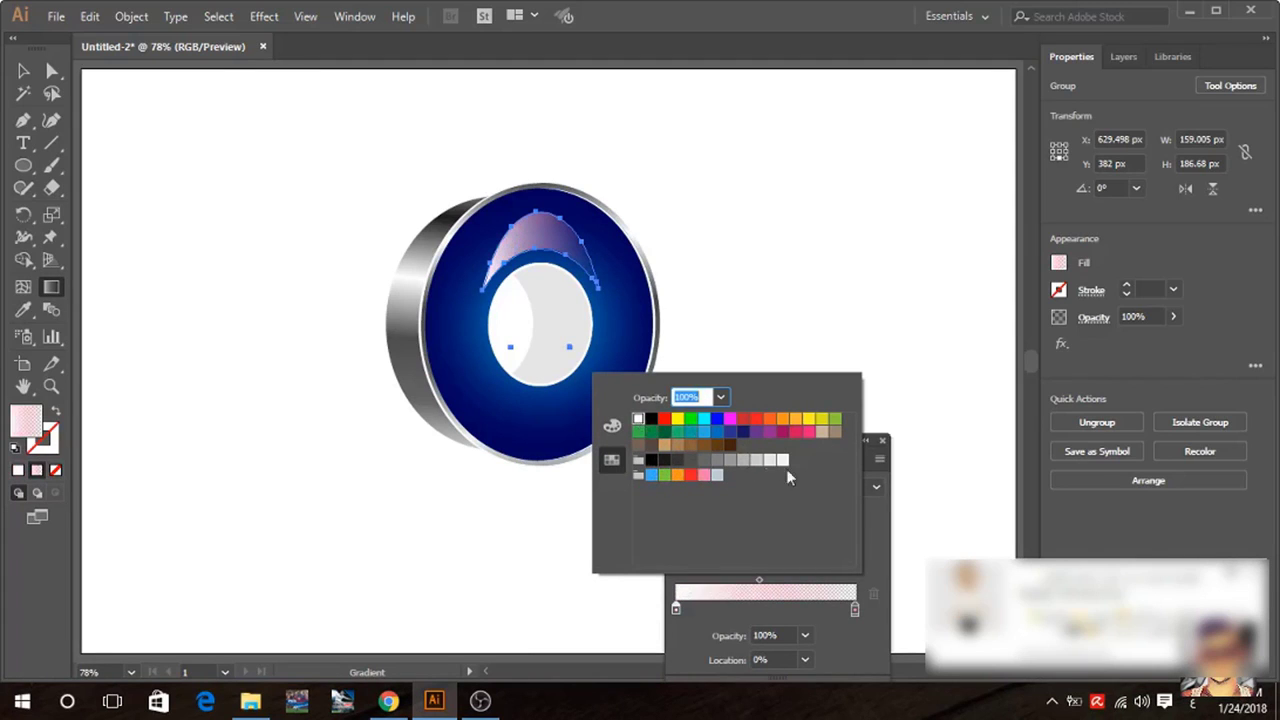
{"action": "left_click", "coordinate": [856, 609]}
{"action": "double_click", "coordinate": [856, 609]}
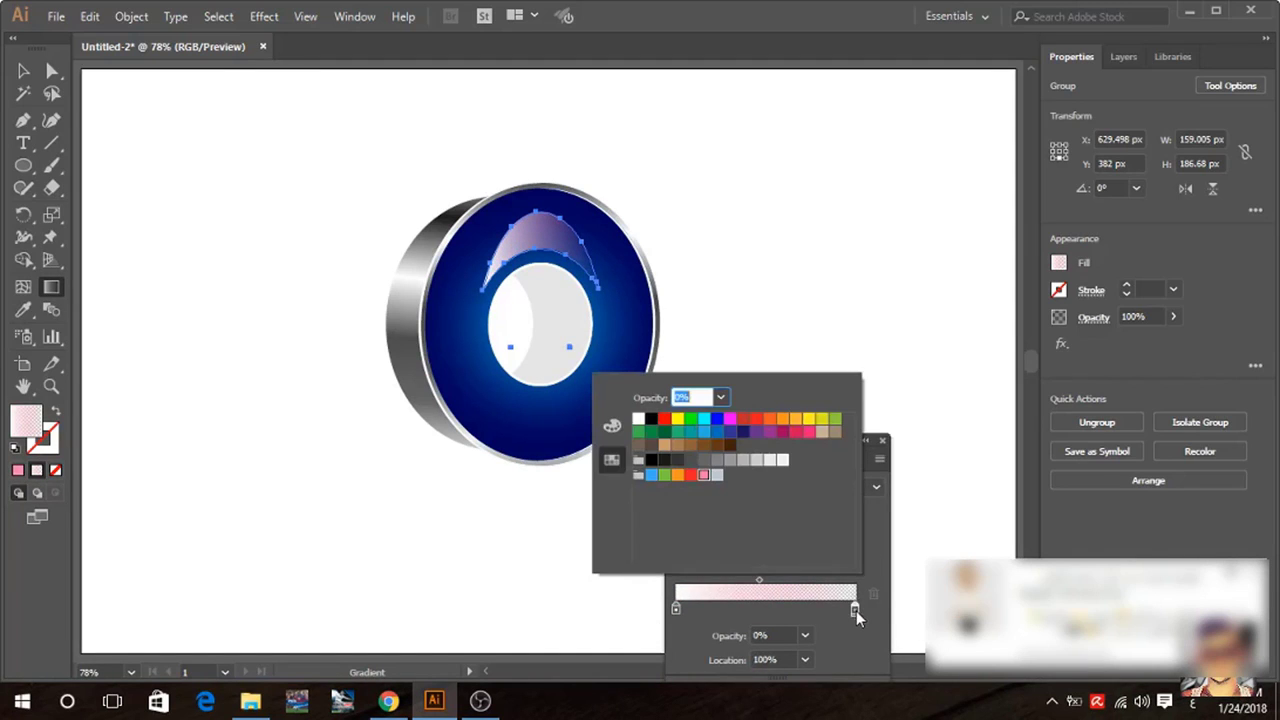
{"action": "left_click", "coordinate": [640, 419]}
{"action": "left_click", "coordinate": [872, 506]}
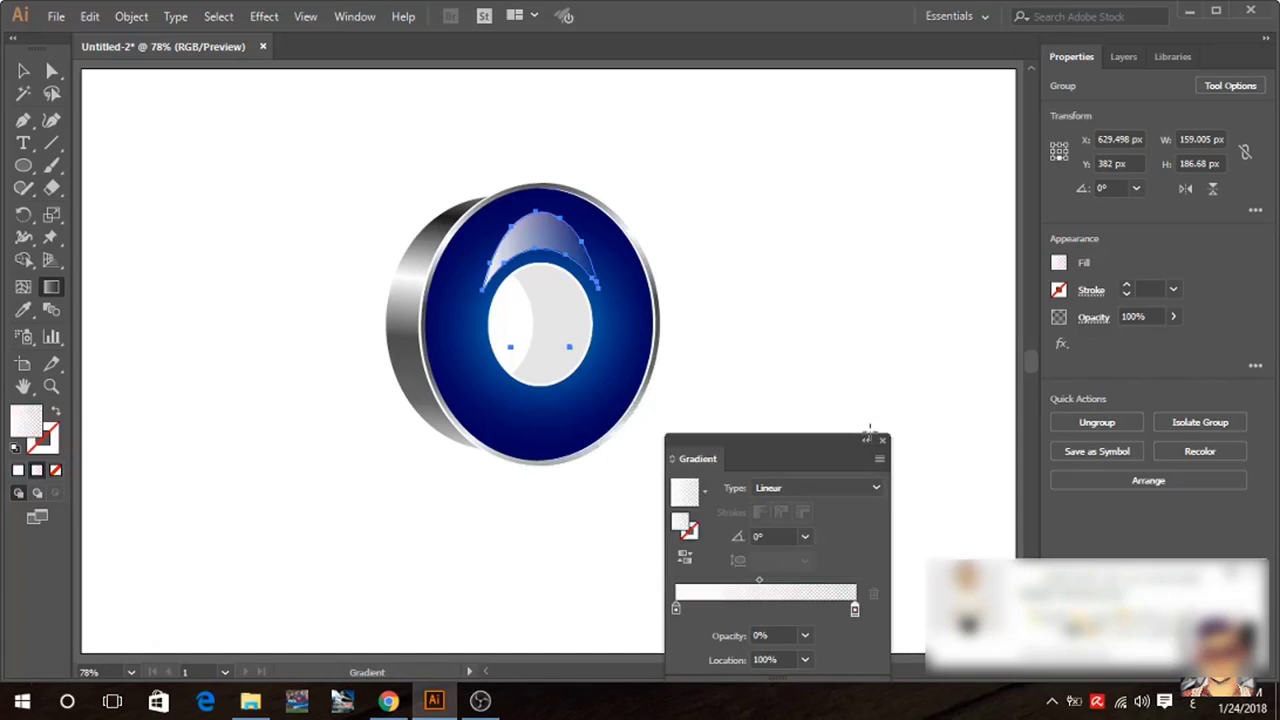
{"action": "left_click", "coordinate": [881, 441]}
Drag a vertical top-to-bottom fade across the highlight.
{"action": "left_click_drag", "start_coordinate": [539, 202], "coordinate": [537, 272]}
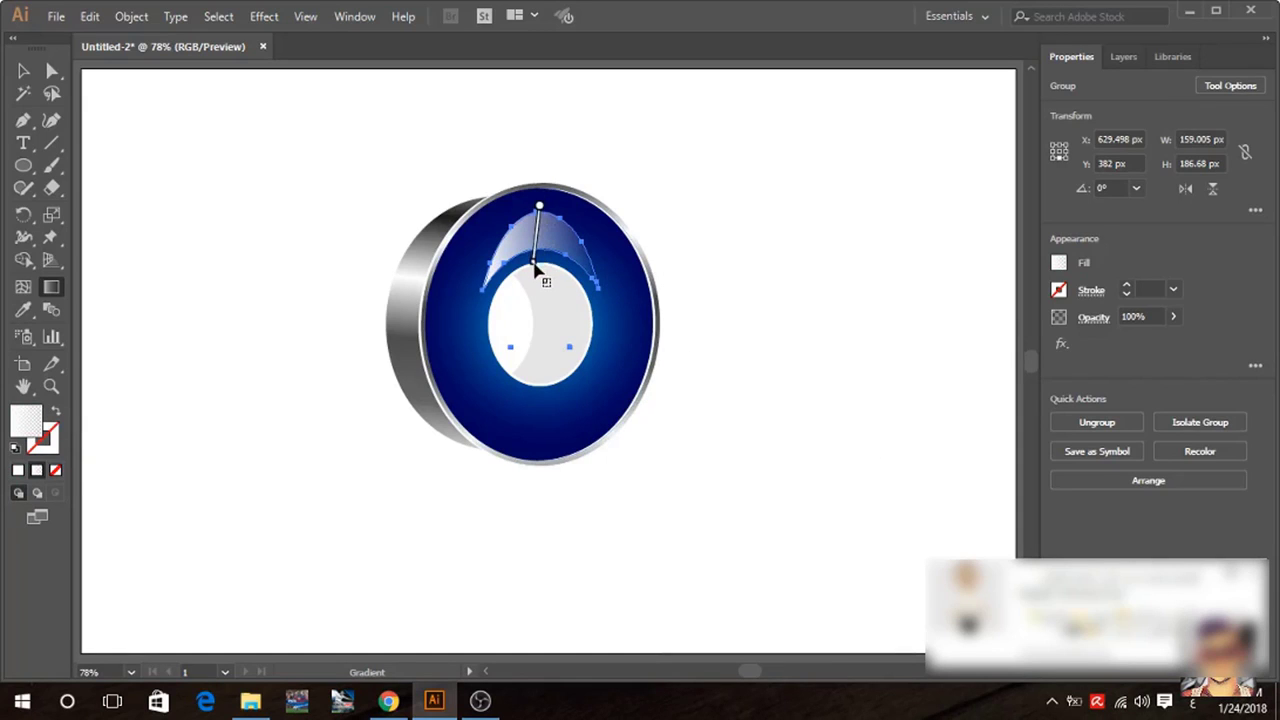
{"action": "left_click_drag", "start_coordinate": [540, 185], "coordinate": [541, 272]}
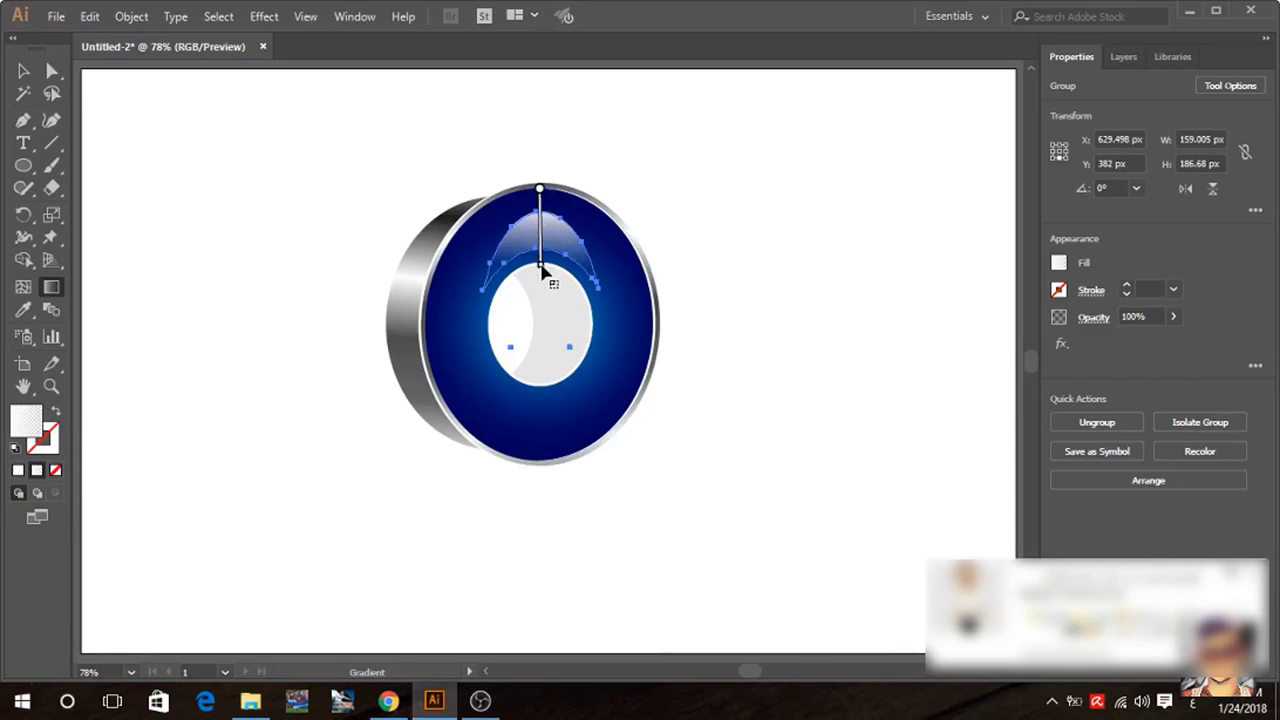
{"action": "left_click_drag", "start_coordinate": [546, 177], "coordinate": [546, 282]}
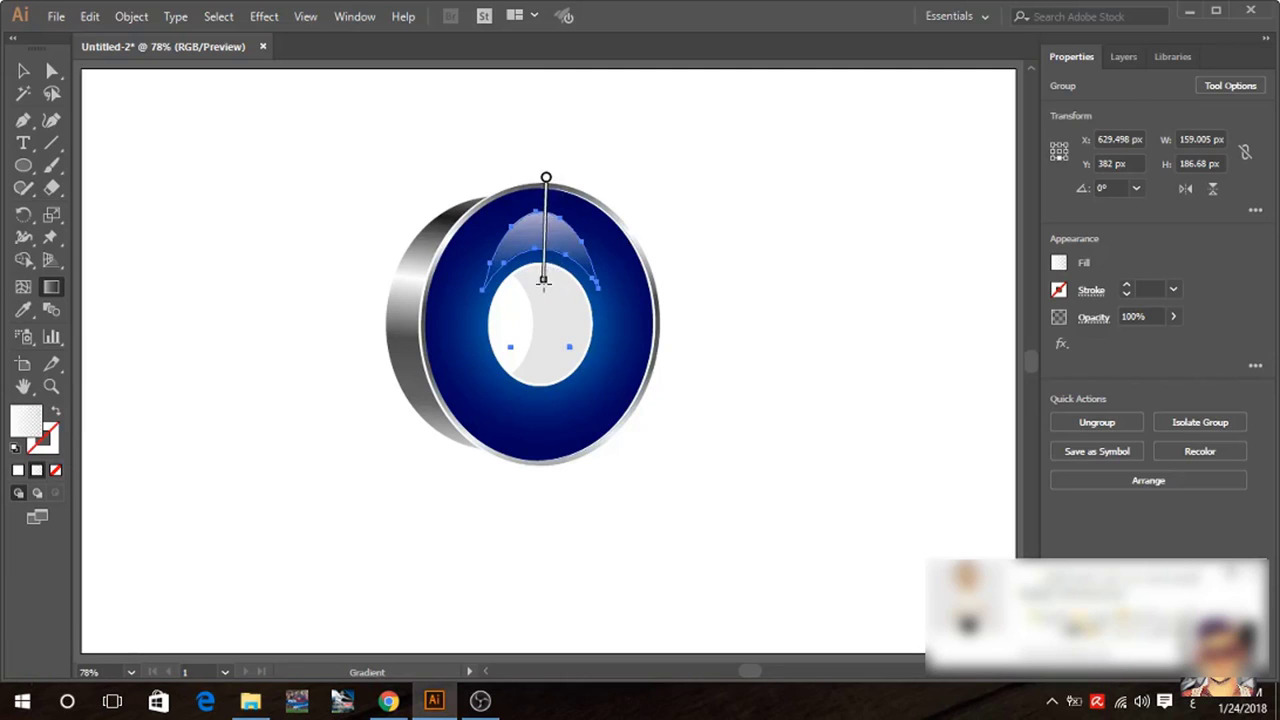
{"action": "left_click_drag", "start_coordinate": [546, 179], "coordinate": [550, 259]}
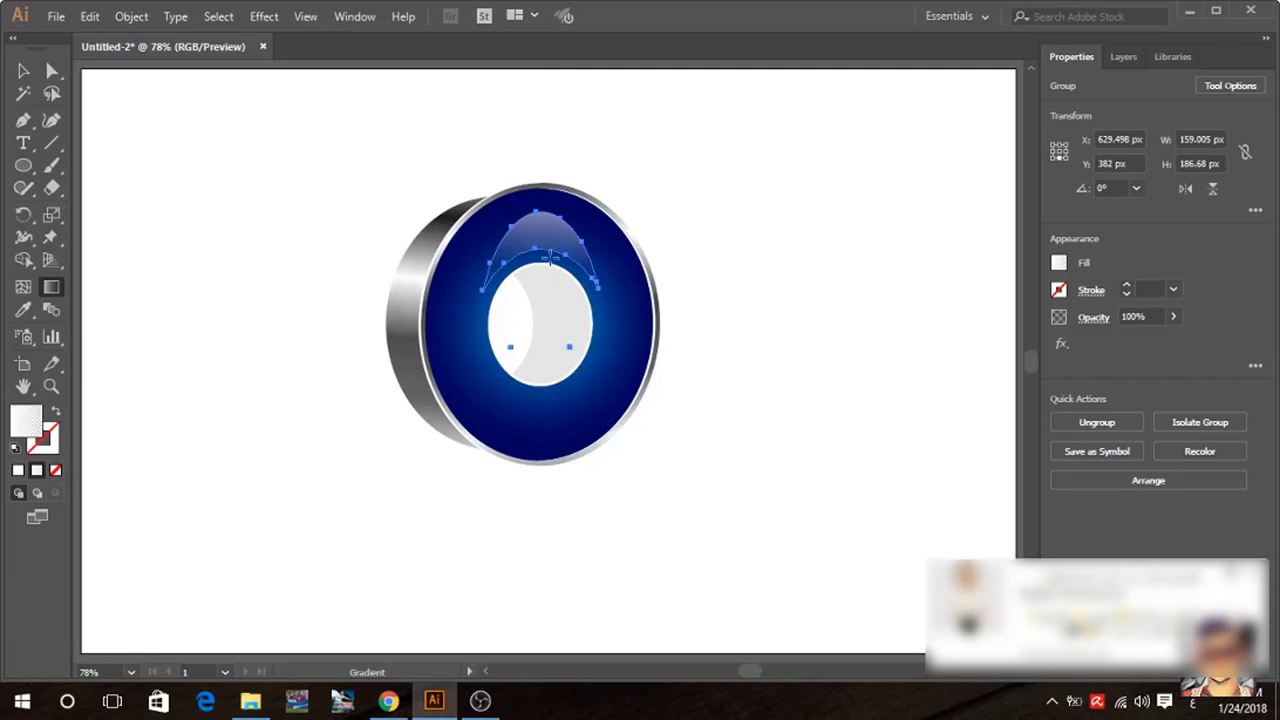
Reselect the highlight group and redraw its gradient vertically from the top downward.
{"action": "left_click", "coordinate": [23, 70]}
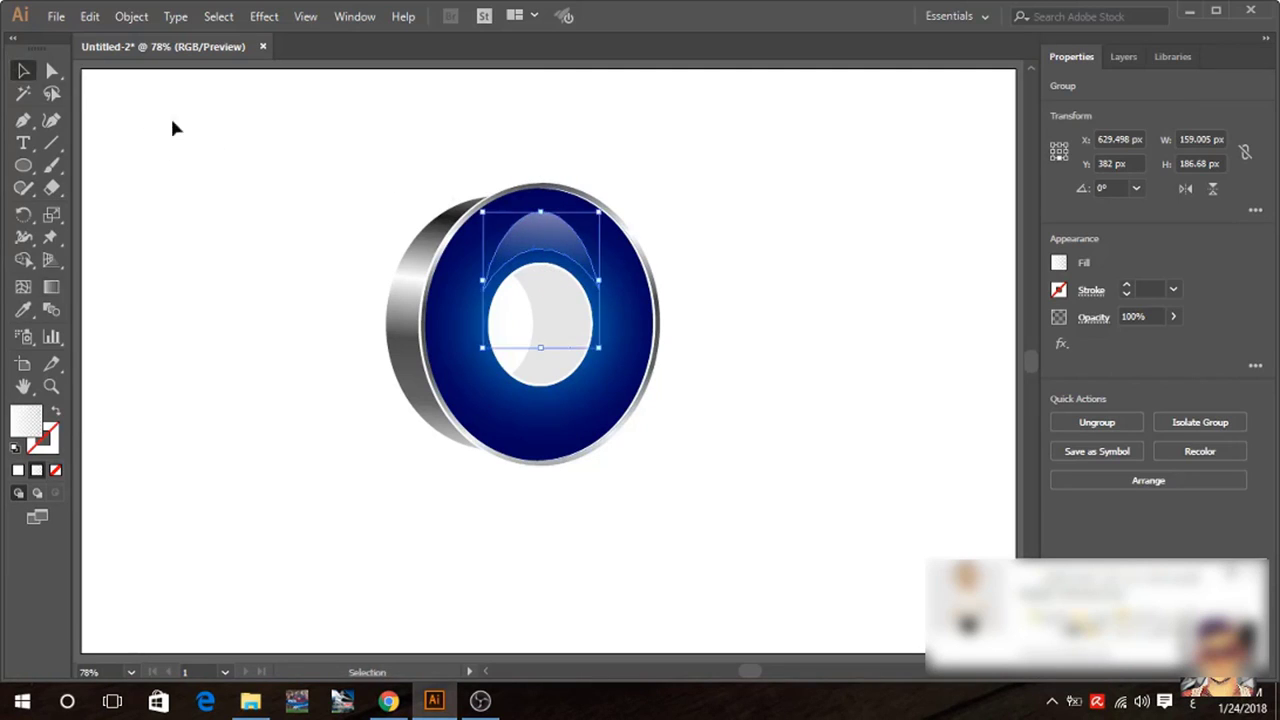
{"action": "left_click", "coordinate": [296, 162]}
{"action": "left_click", "coordinate": [510, 242]}
{"action": "left_click", "coordinate": [52, 288]}
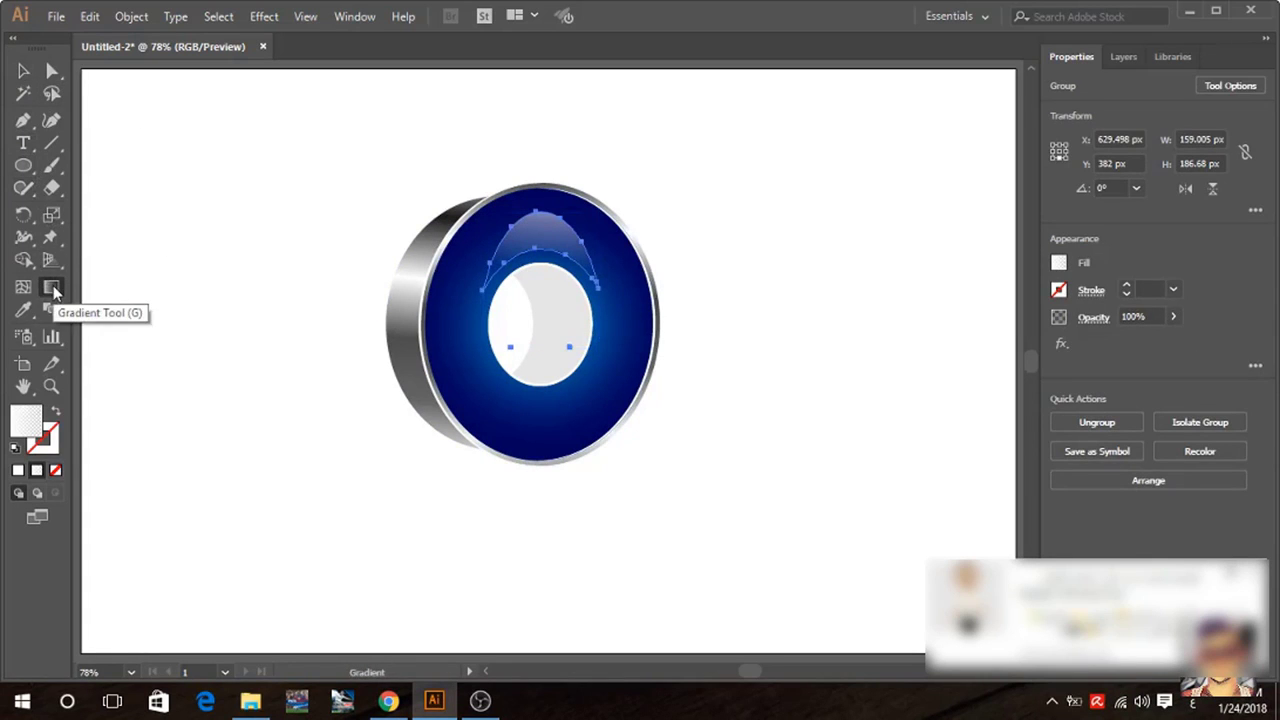
{"action": "left_click_drag", "start_coordinate": [543, 114], "coordinate": [541, 283]}
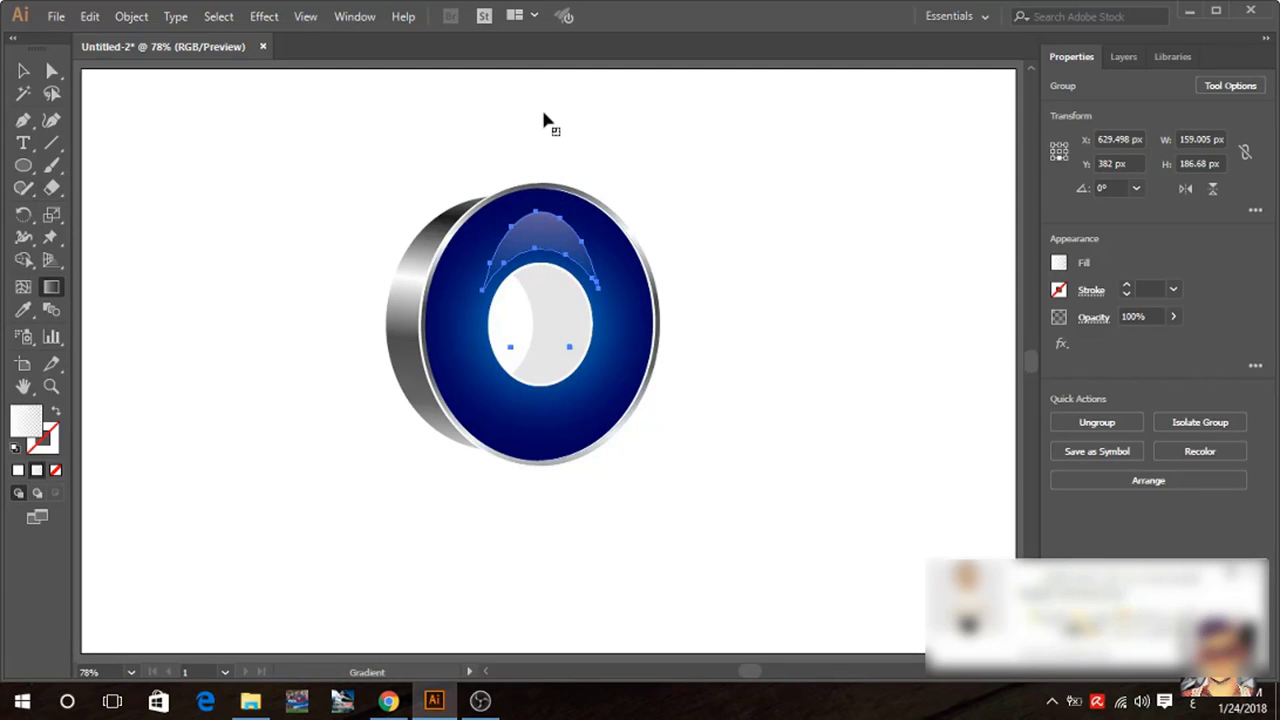
{"action": "left_click_drag", "start_coordinate": [543, 118], "coordinate": [541, 280]}
Marquee-select every part of the disc.
{"action": "left_click", "coordinate": [23, 71]}
{"action": "left_click", "coordinate": [318, 140]}
{"action": "mouse_move", "coordinate": [374, 152]}
{"action": "left_mouse_down"}
{"action": "mouse_move", "coordinate": [537, 483]}
{"action": "mouse_move", "coordinate": [590, 392]}
{"action": "mouse_move", "coordinate": [651, 406]}
{"action": "mouse_move", "coordinate": [643, 414]}
{"action": "left_mouse_up"}
Apply the White, Black gradient preset to the crescent inside the hole.
{"action": "left_click", "coordinate": [811, 426]}
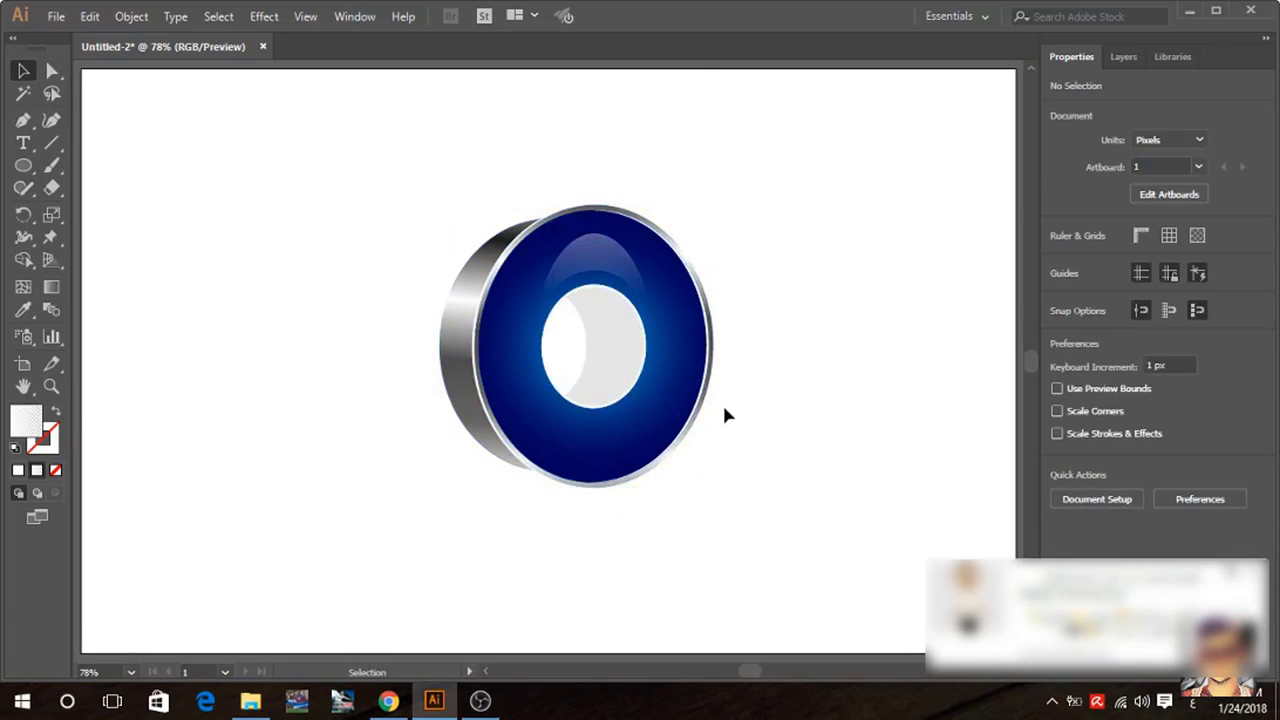
{"action": "left_click", "coordinate": [620, 346]}
{"action": "left_click", "coordinate": [52, 288]}
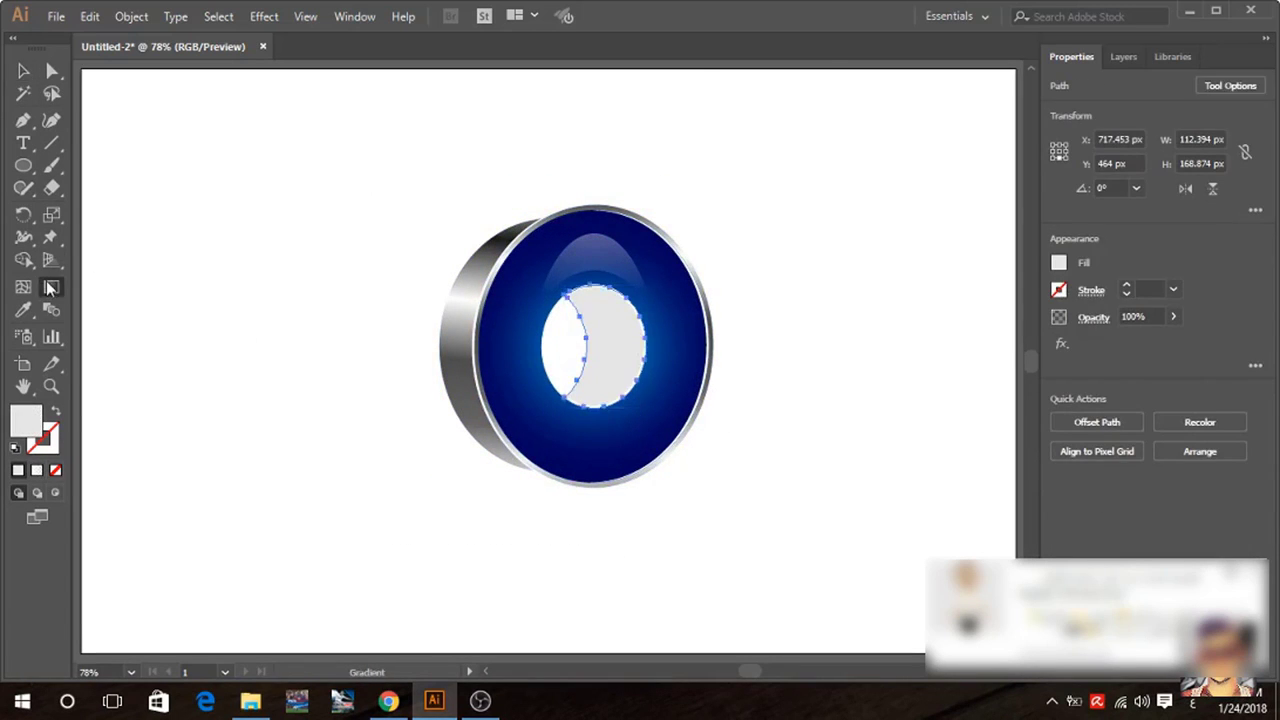
{"action": "double_click", "coordinate": [52, 288]}
{"action": "left_click", "coordinate": [705, 491]}
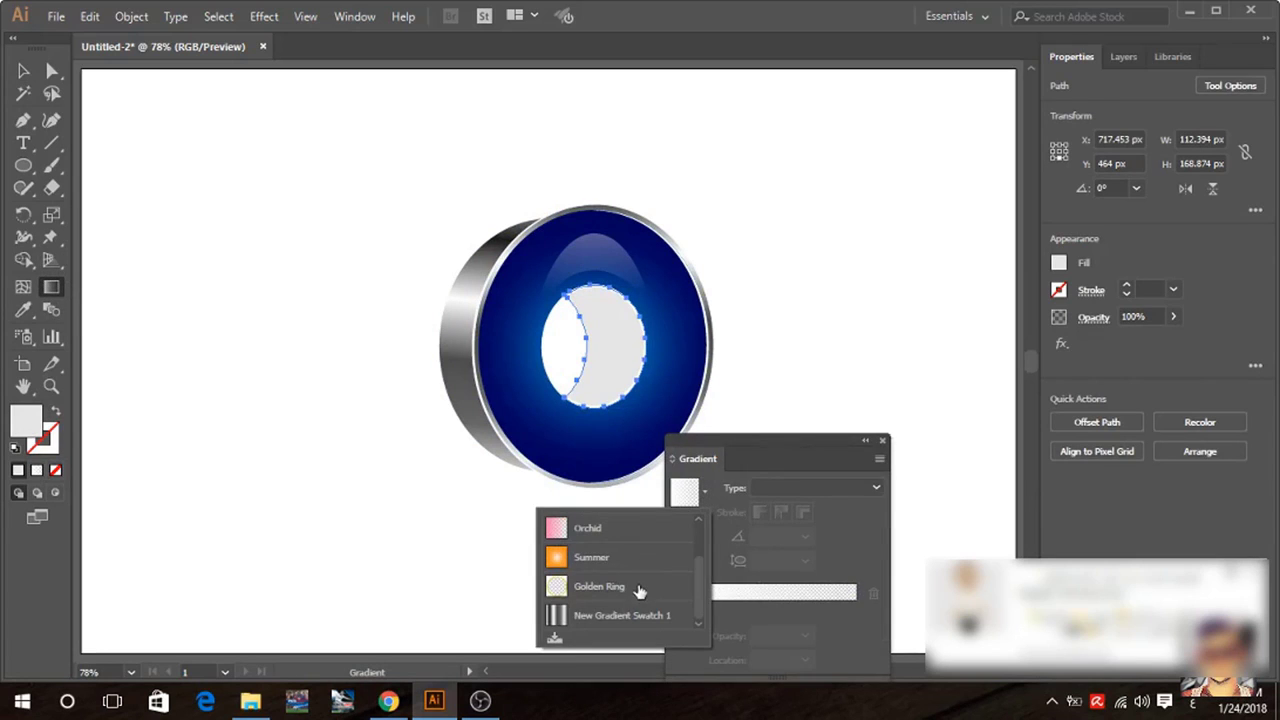
{"action": "left_click", "coordinate": [874, 448]}
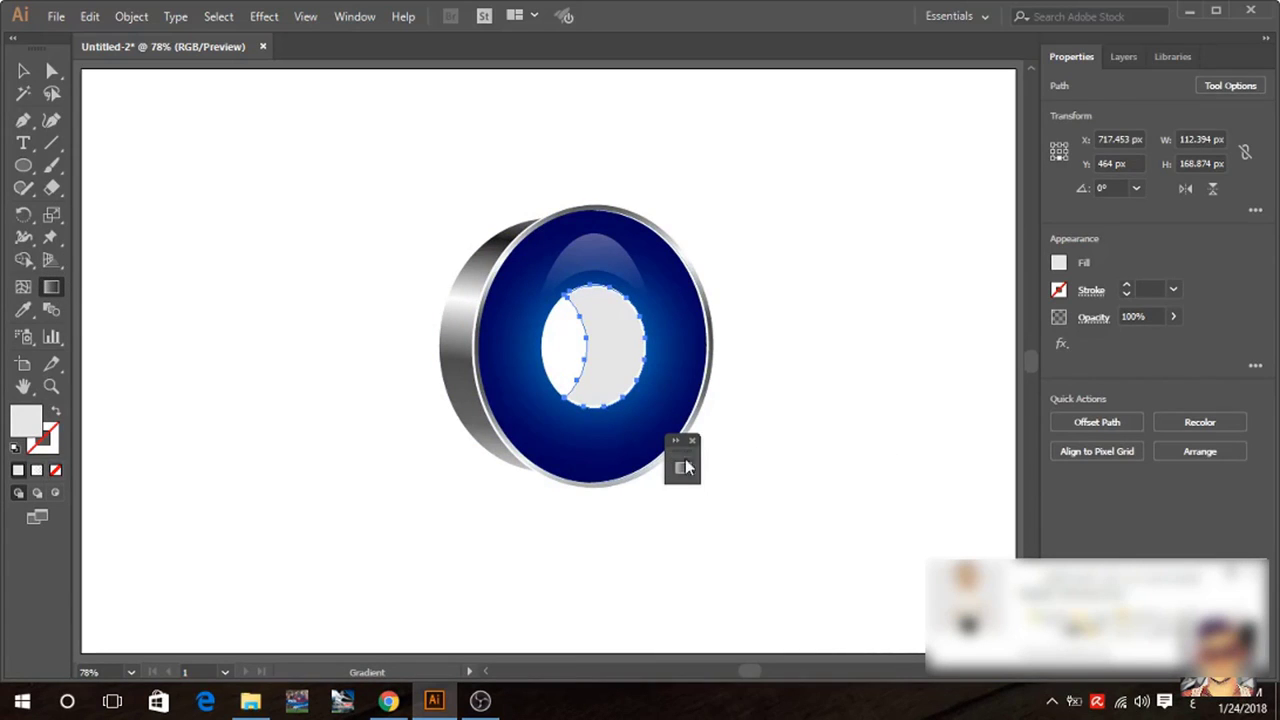
{"action": "left_click", "coordinate": [683, 455]}
{"action": "left_click", "coordinate": [705, 491]}
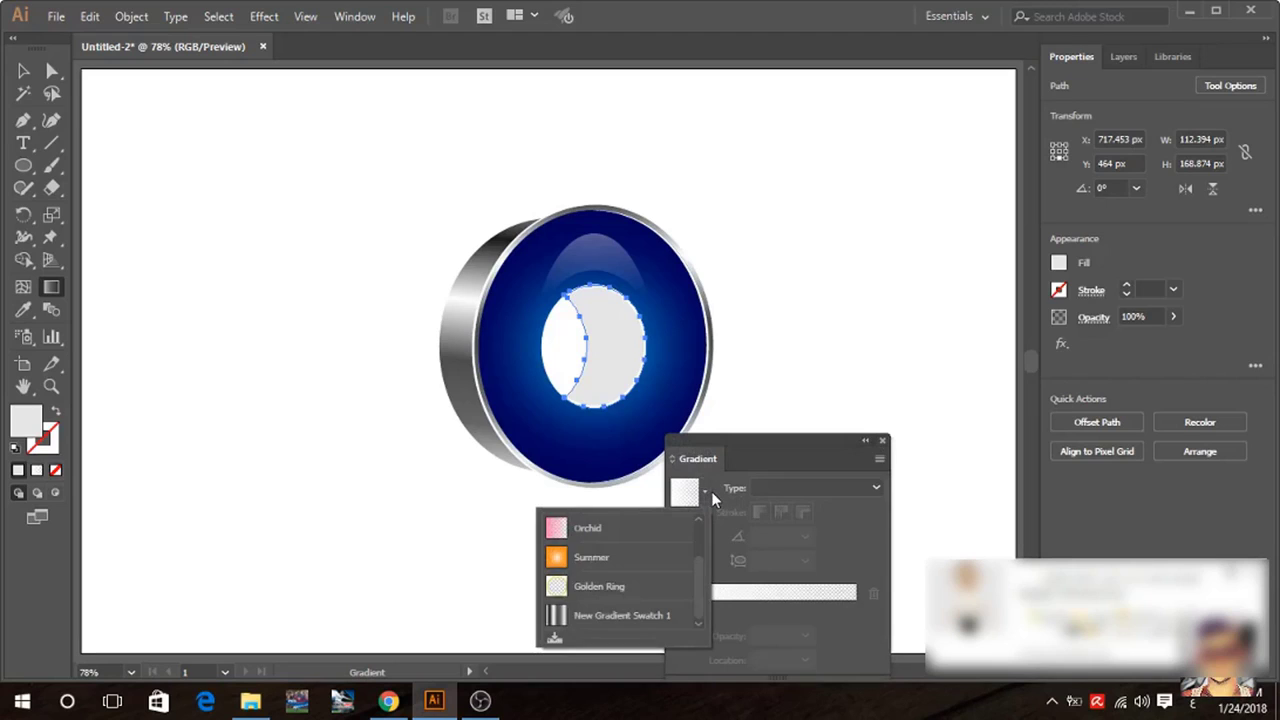
{"action": "scroll", "coordinate": [600, 570], "scroll_direction": "up", "scroll_amount": 2}
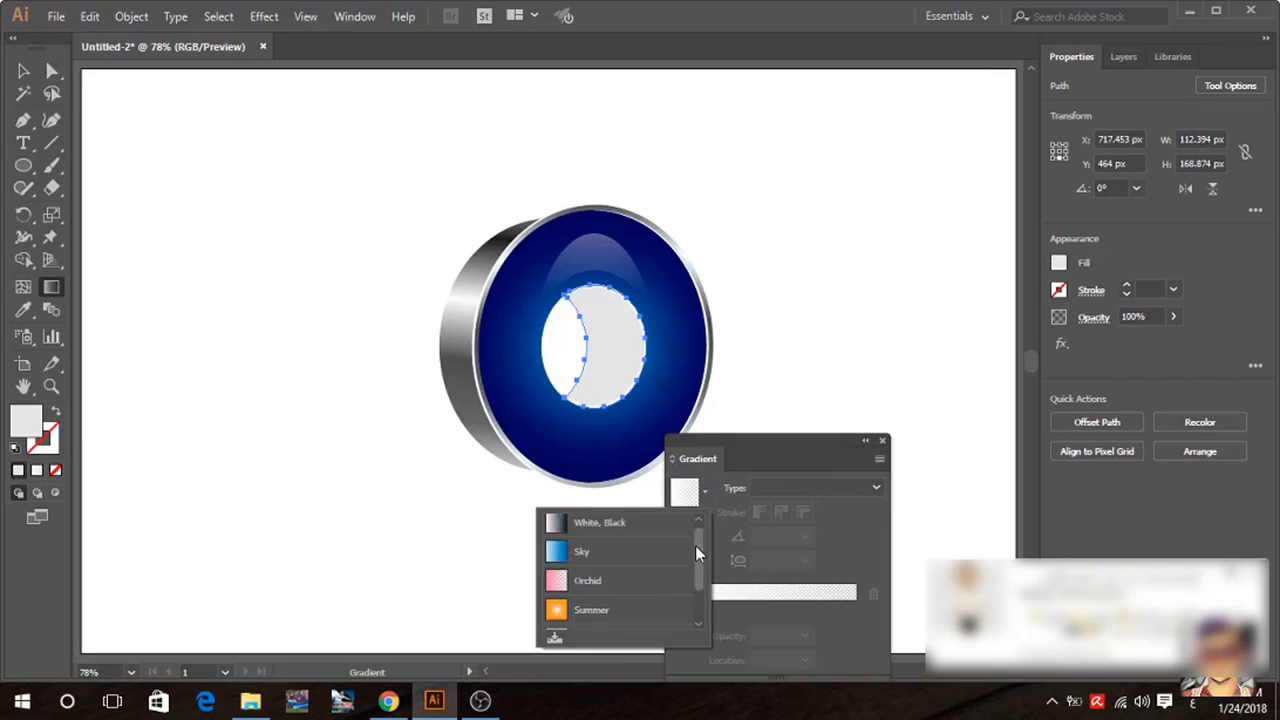
{"action": "left_click", "coordinate": [598, 532]}
Change the crescent gradient's left stop to bright RGB Blue.
{"action": "left_click", "coordinate": [705, 491]}
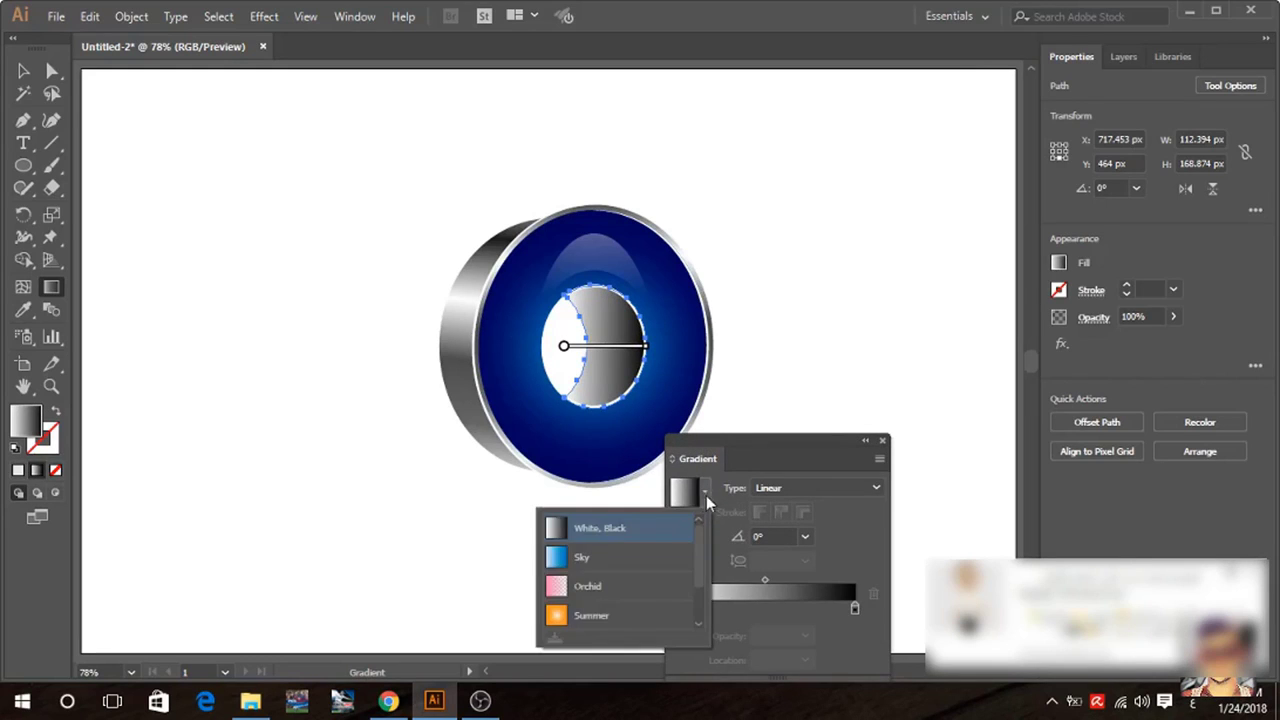
{"action": "left_click", "coordinate": [705, 491]}
{"action": "left_click", "coordinate": [676, 608]}
{"action": "double_click", "coordinate": [676, 610]}
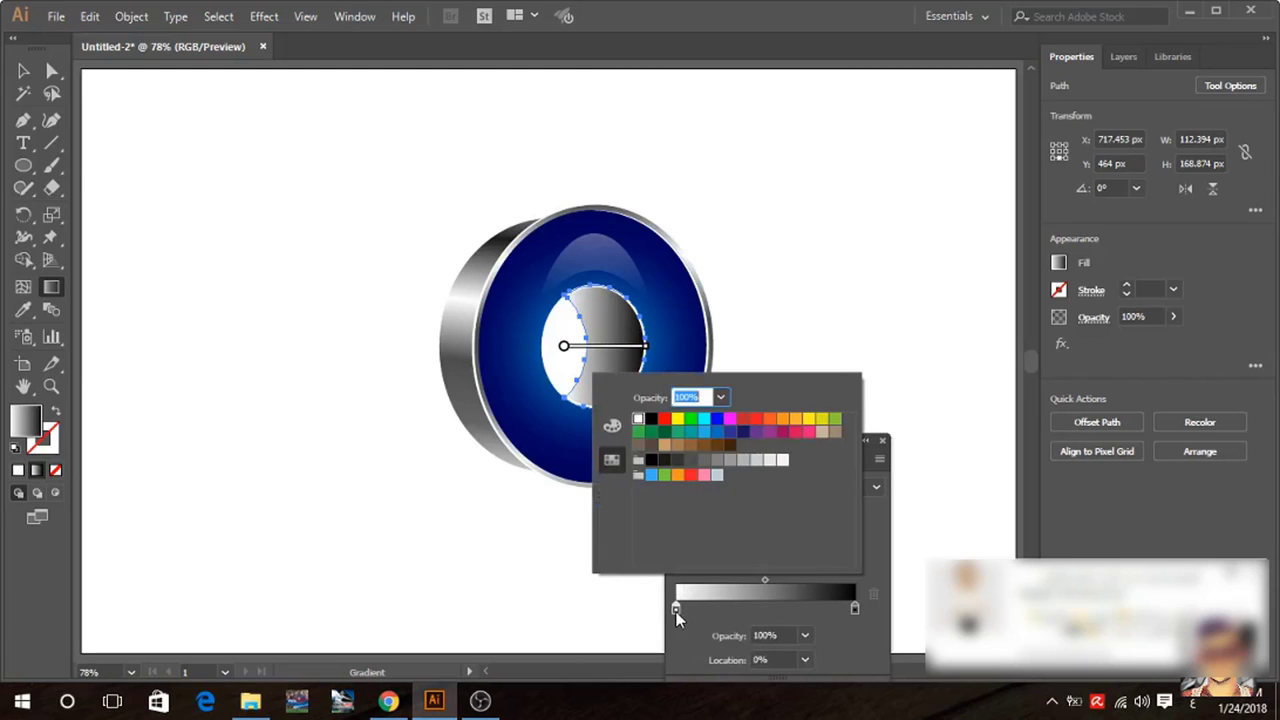
{"action": "left_click", "coordinate": [740, 434]}
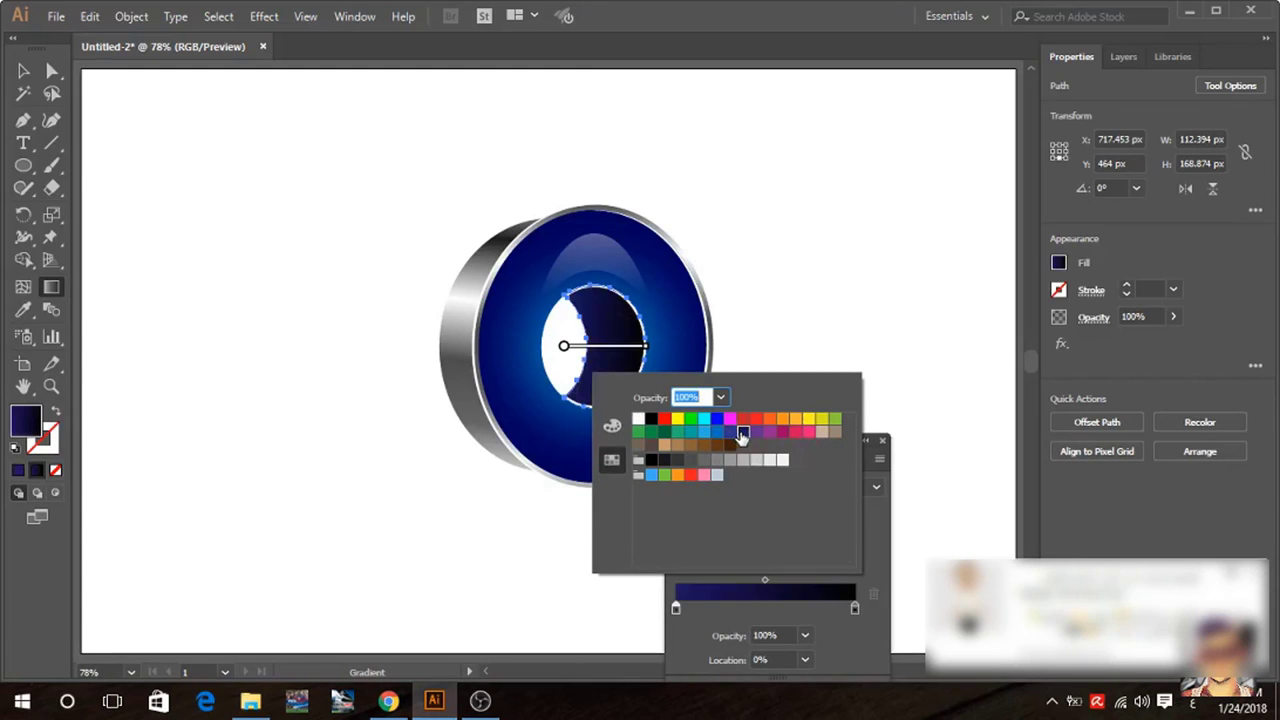
{"action": "left_click", "coordinate": [875, 531]}
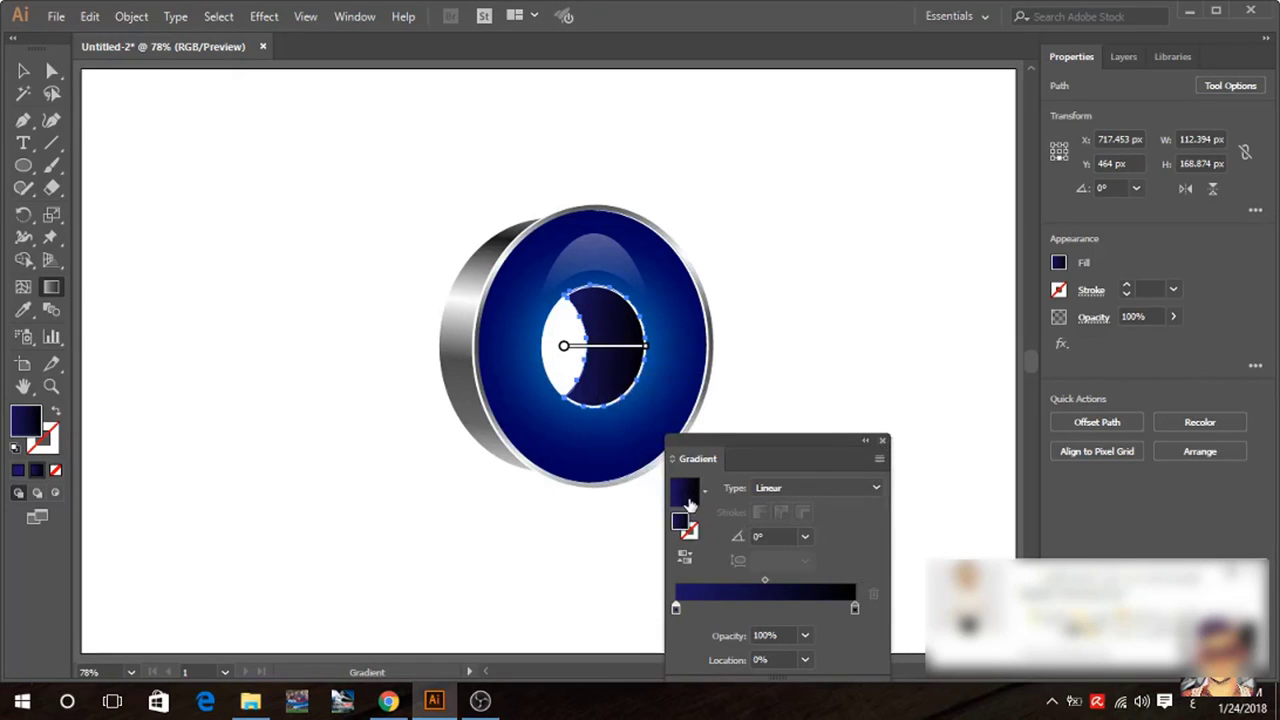
{"action": "double_click", "coordinate": [676, 610]}
{"action": "left_click", "coordinate": [717, 418]}
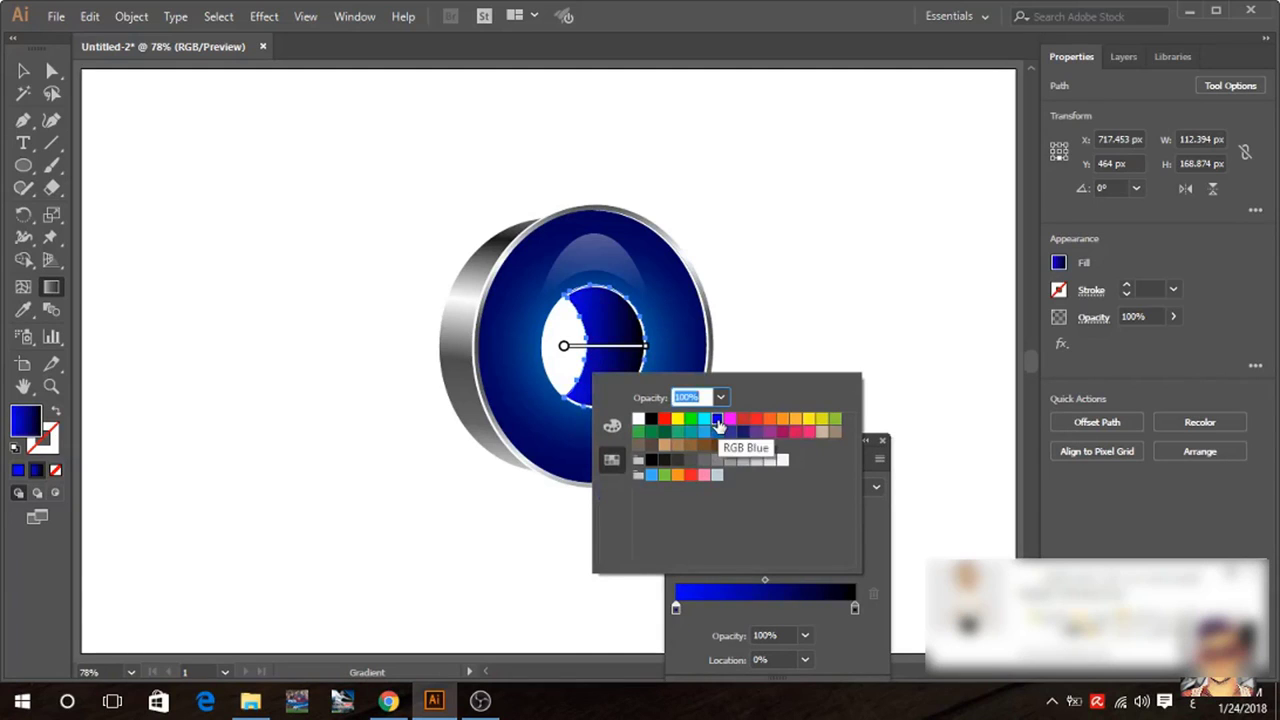
{"action": "left_click", "coordinate": [876, 545]}
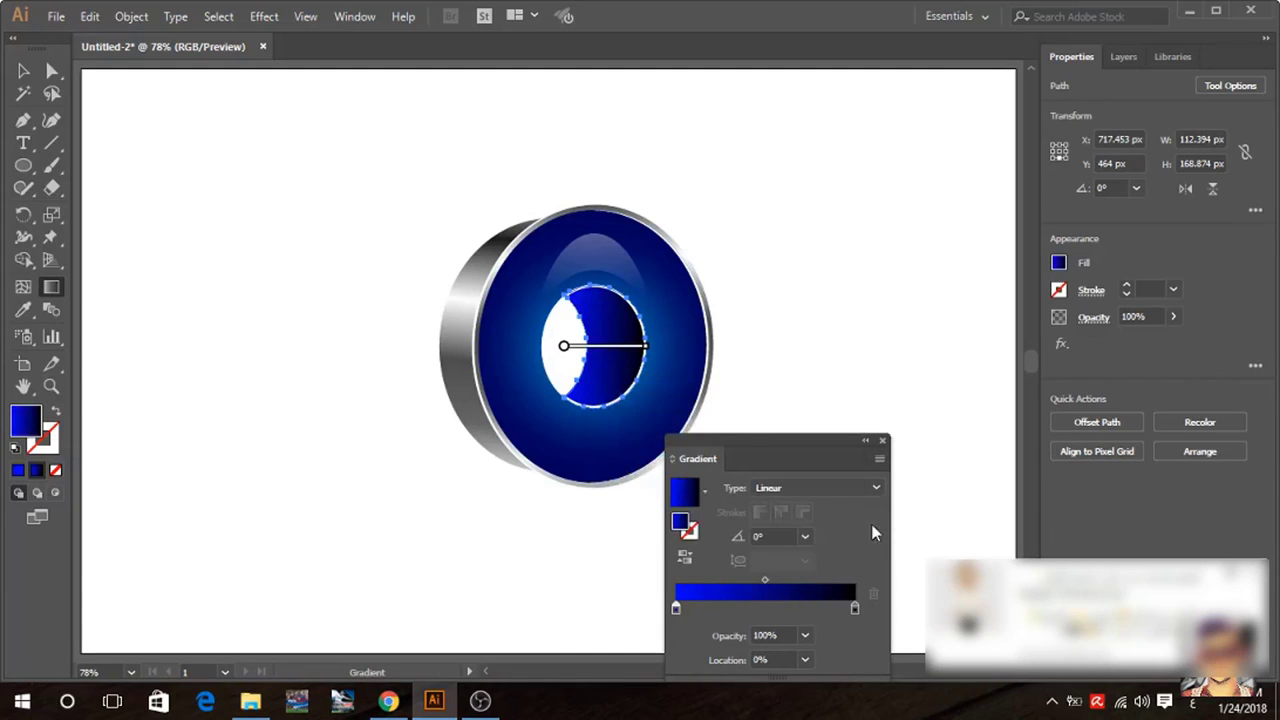
{"action": "left_click", "coordinate": [882, 441]}
{"action": "mouse_move", "coordinate": [600, 346]}
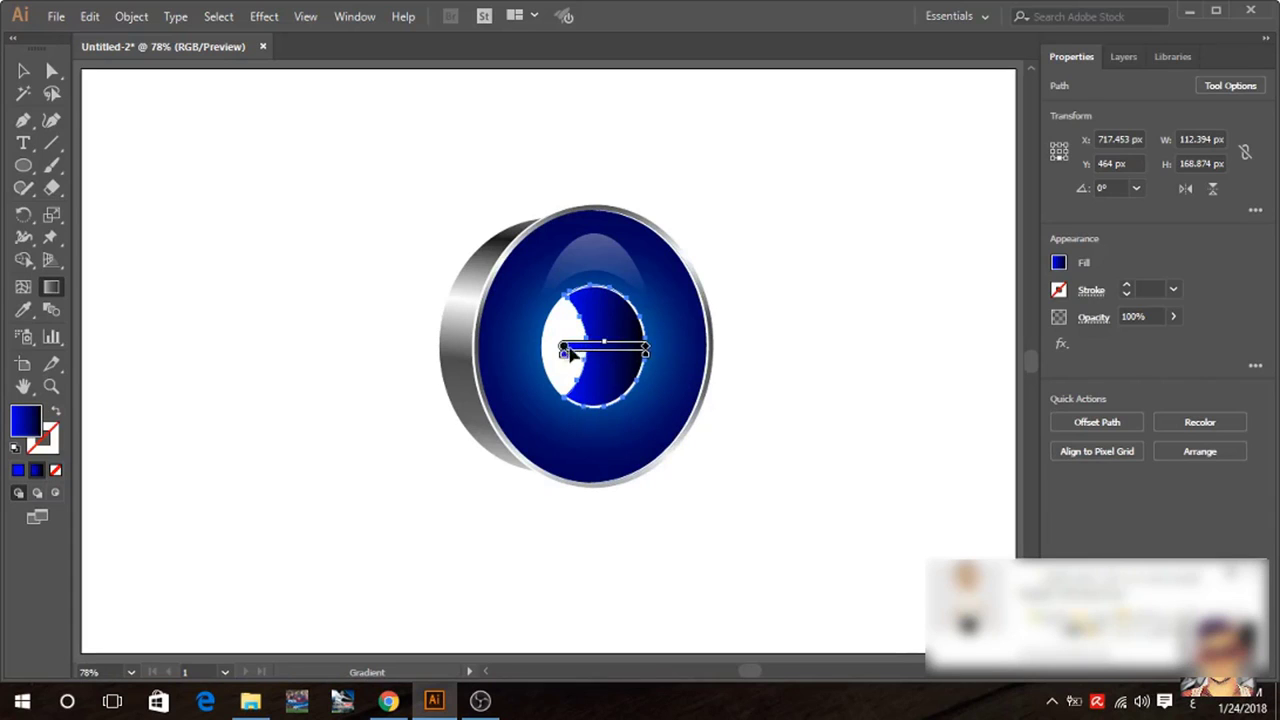
Redraw the crescent gradient left to right so it darkens toward the right.
{"action": "left_click_drag", "start_coordinate": [648, 348], "coordinate": [630, 357]}
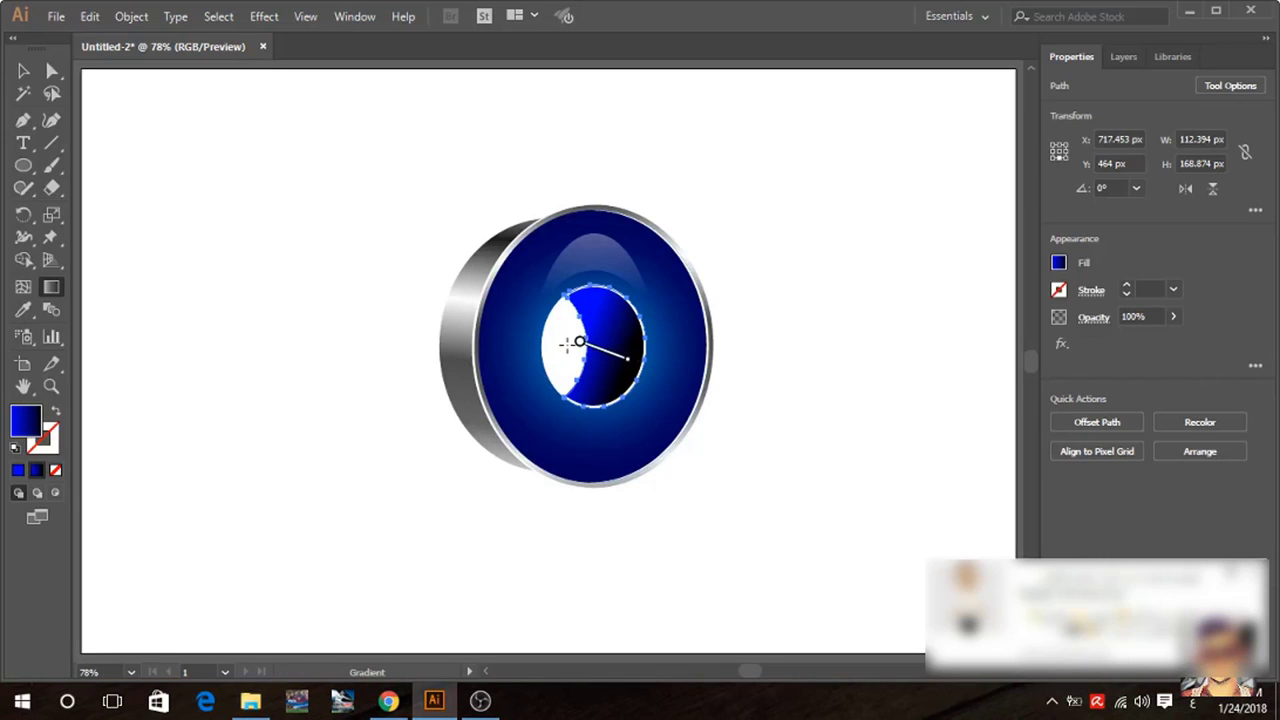
{"action": "mouse_move", "coordinate": [578, 343]}
{"action": "left_mouse_down"}
{"action": "mouse_move", "coordinate": [624, 362]}
{"action": "mouse_move", "coordinate": [657, 353]}
{"action": "left_mouse_up"}
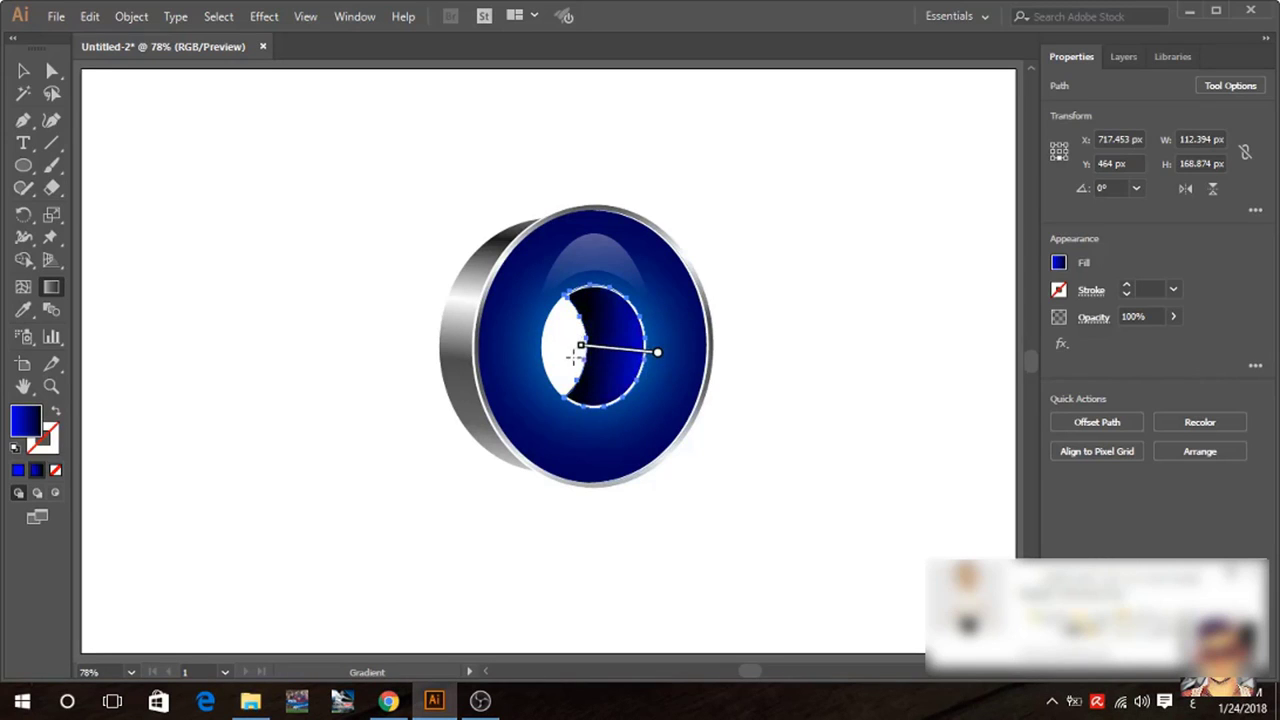
{"action": "left_click_drag", "start_coordinate": [657, 353], "coordinate": [645, 360]}
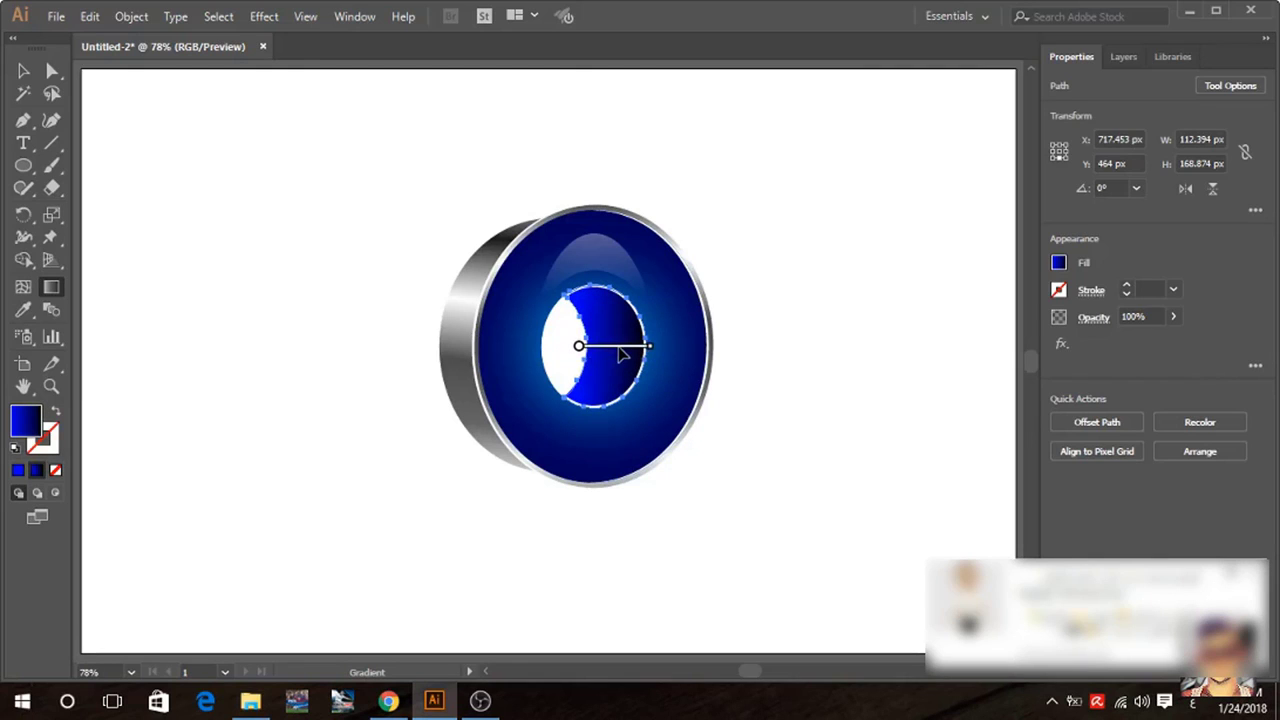
Move the whole ring slightly left and up.
{"action": "left_click", "coordinate": [23, 70]}
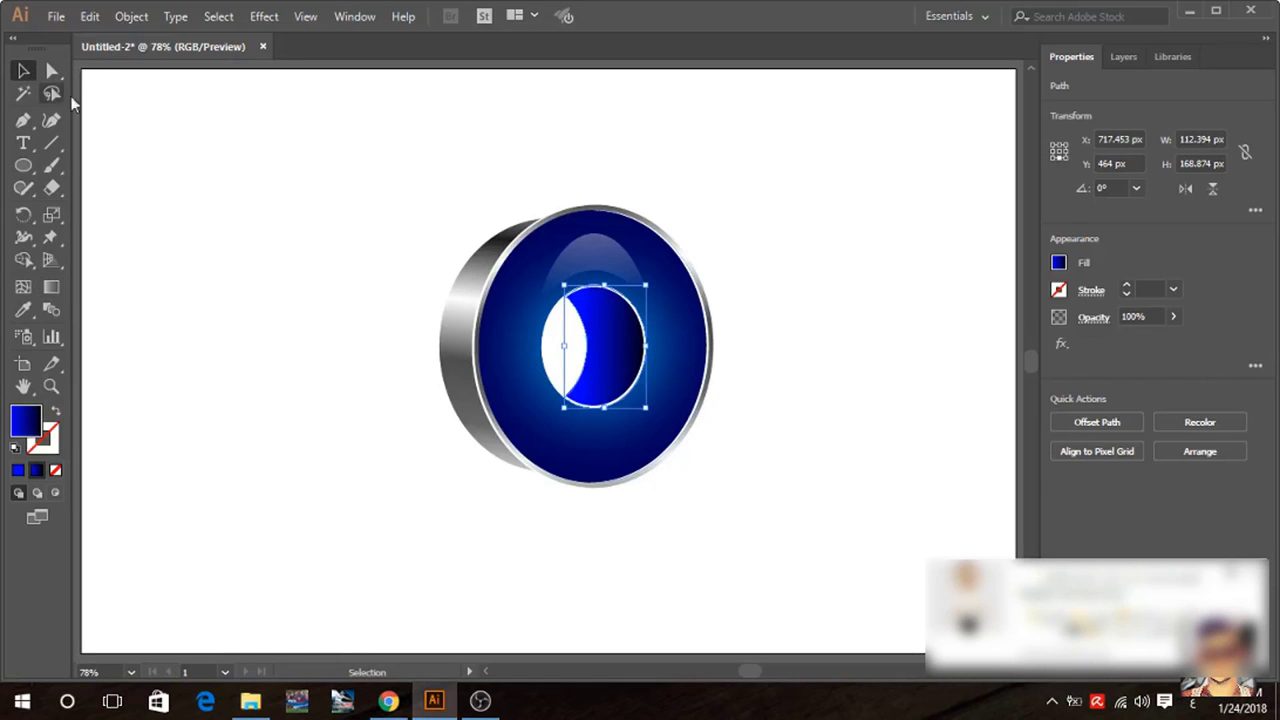
{"action": "left_click", "coordinate": [347, 230]}
{"action": "left_click_drag", "start_coordinate": [457, 194], "coordinate": [745, 532]}
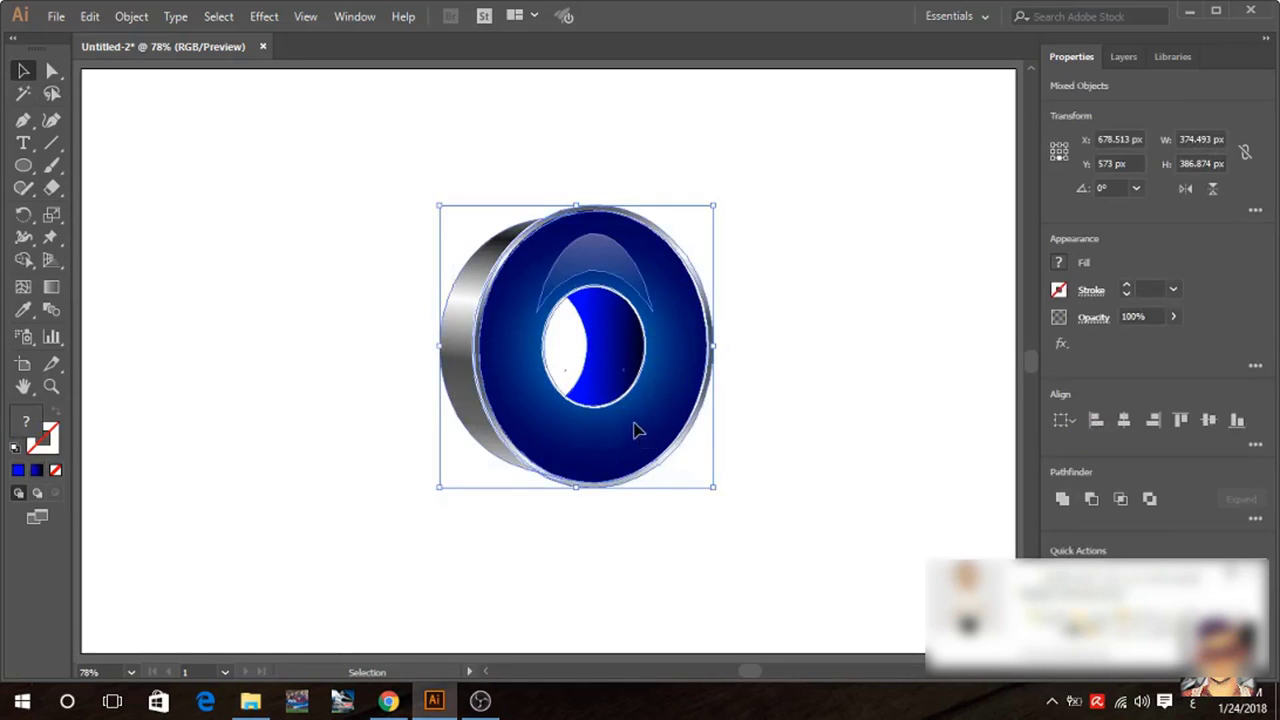
{"action": "left_click", "coordinate": [747, 405]}
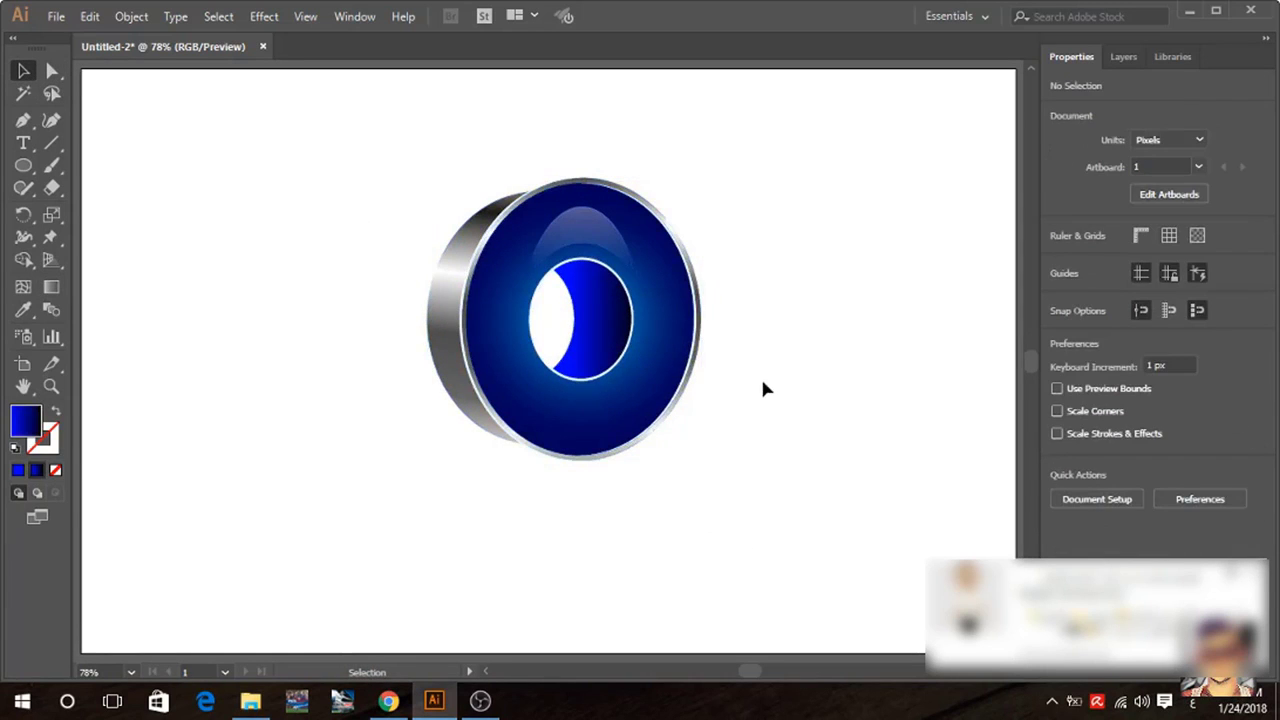
{"action": "left_click_drag", "start_coordinate": [369, 137], "coordinate": [751, 449]}
{"action": "left_click_drag", "start_coordinate": [643, 345], "coordinate": [623, 337]}
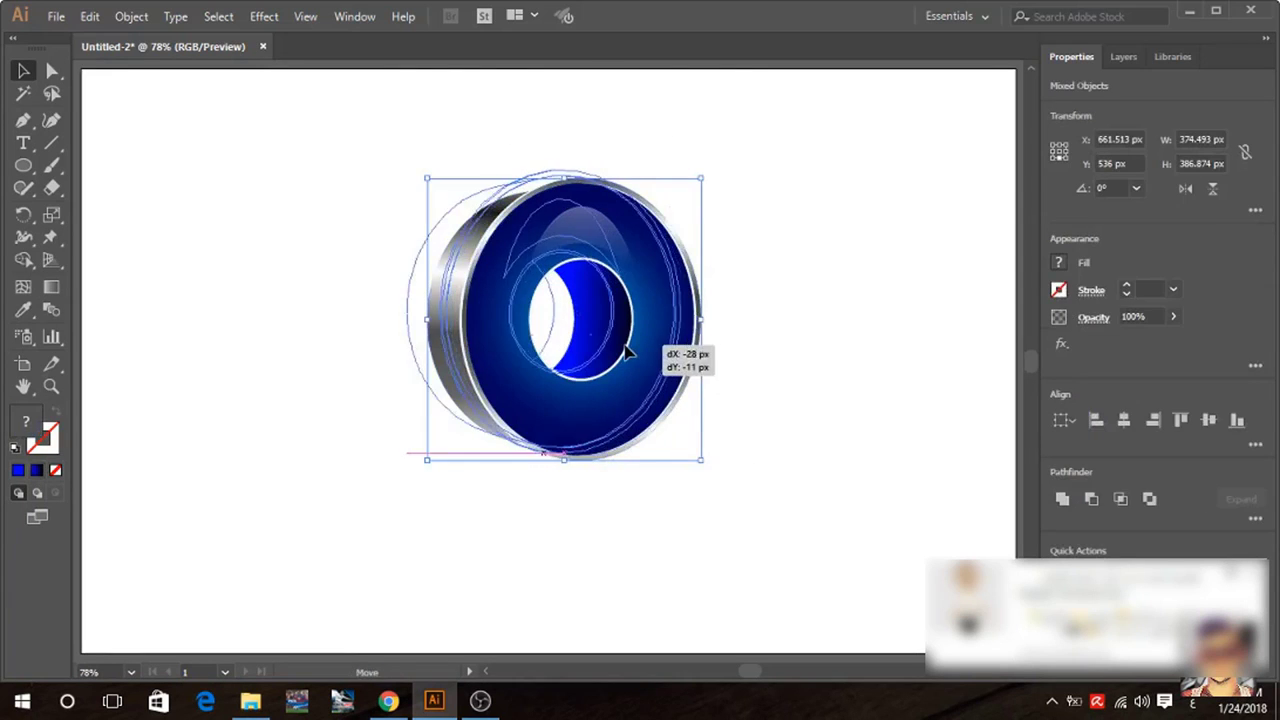
{"action": "left_click", "coordinate": [750, 377]}
Draw a large circle left of the ring and apply the Orchid gradient preset.
{"action": "left_click", "coordinate": [23, 165]}
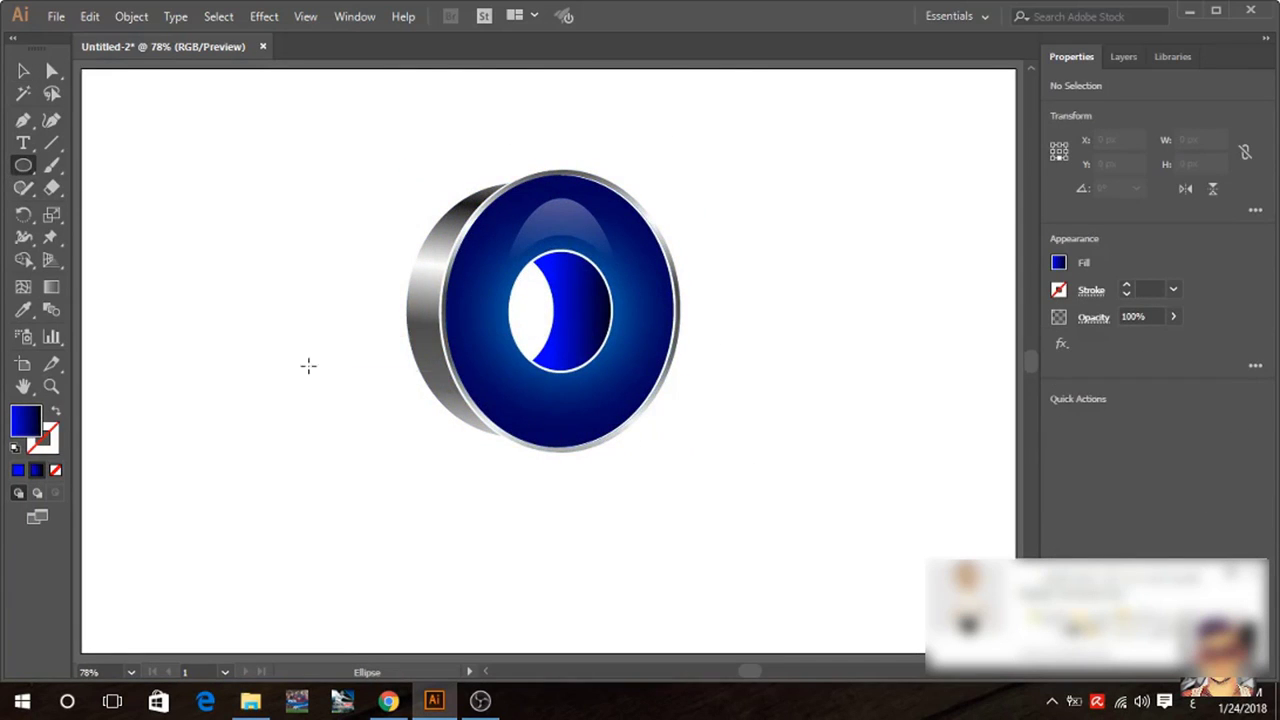
{"action": "left_click_drag", "start_coordinate": [272, 372], "coordinate": [396, 495]}
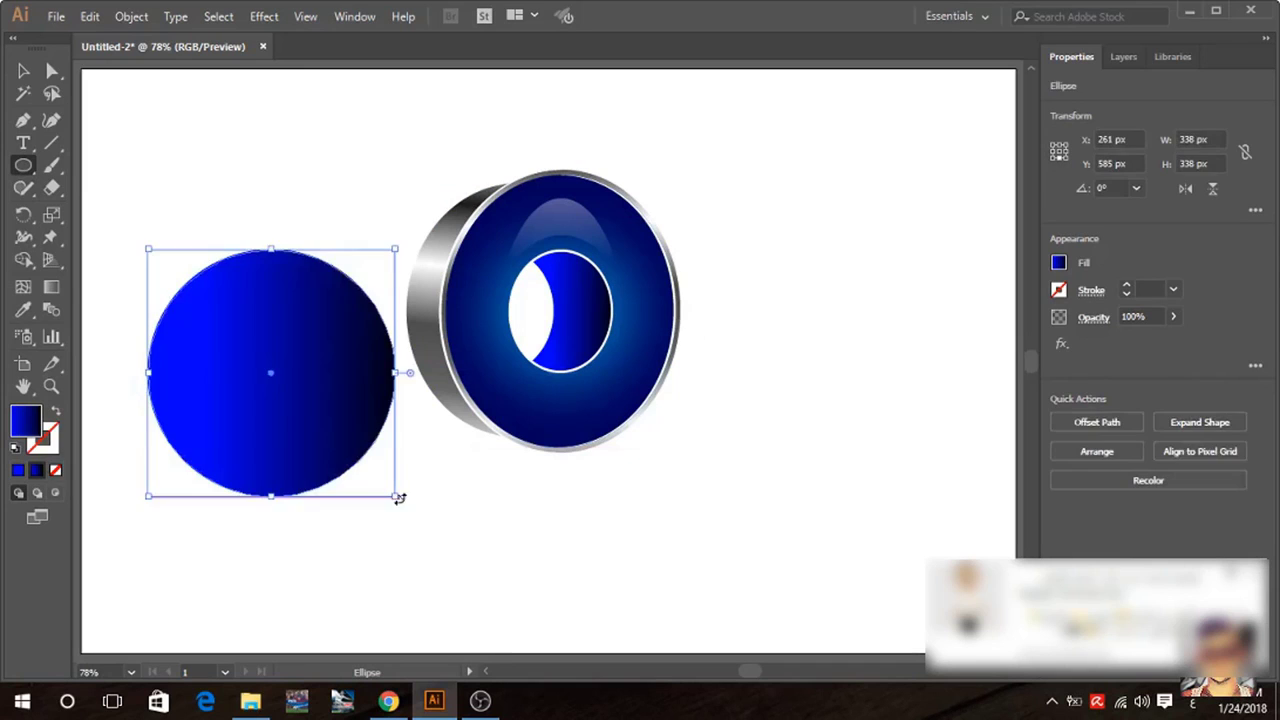
{"action": "double_click", "coordinate": [51, 287]}
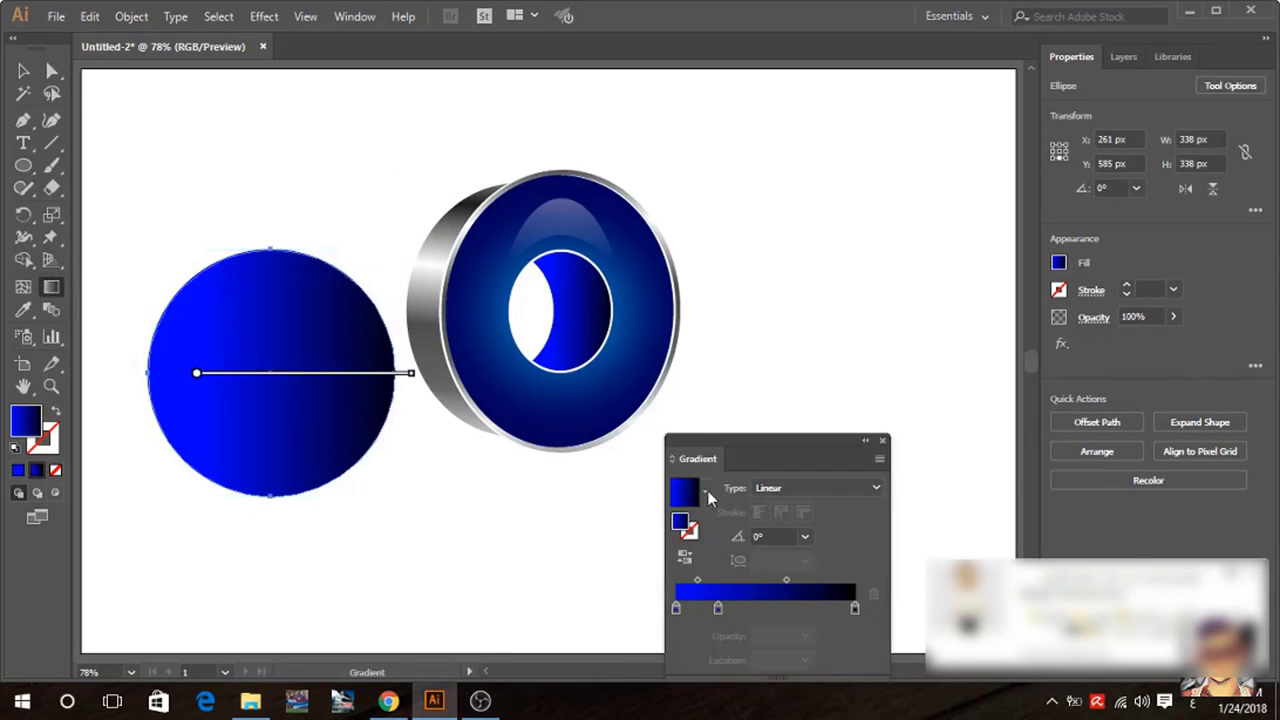
{"action": "left_click", "coordinate": [705, 491]}
{"action": "left_click", "coordinate": [567, 530]}
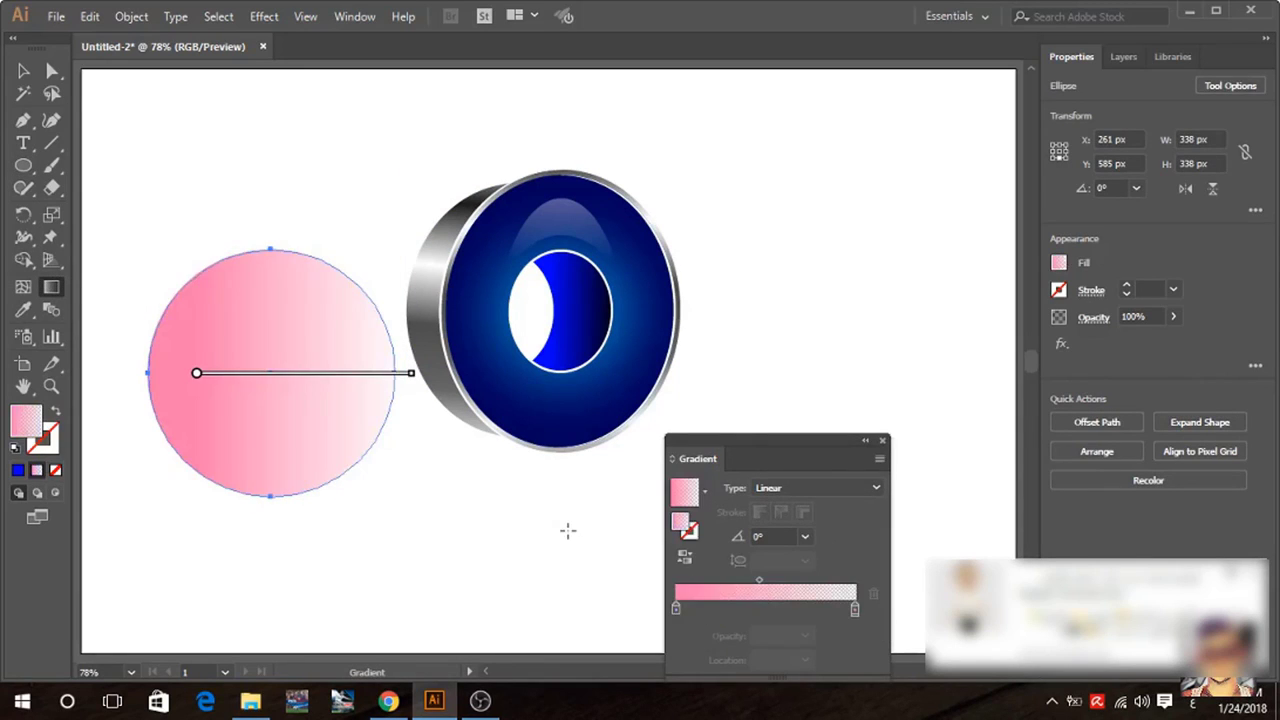
Set the circle's gradient stops to black on the left and transparent on the right.
{"action": "double_click", "coordinate": [676, 608]}
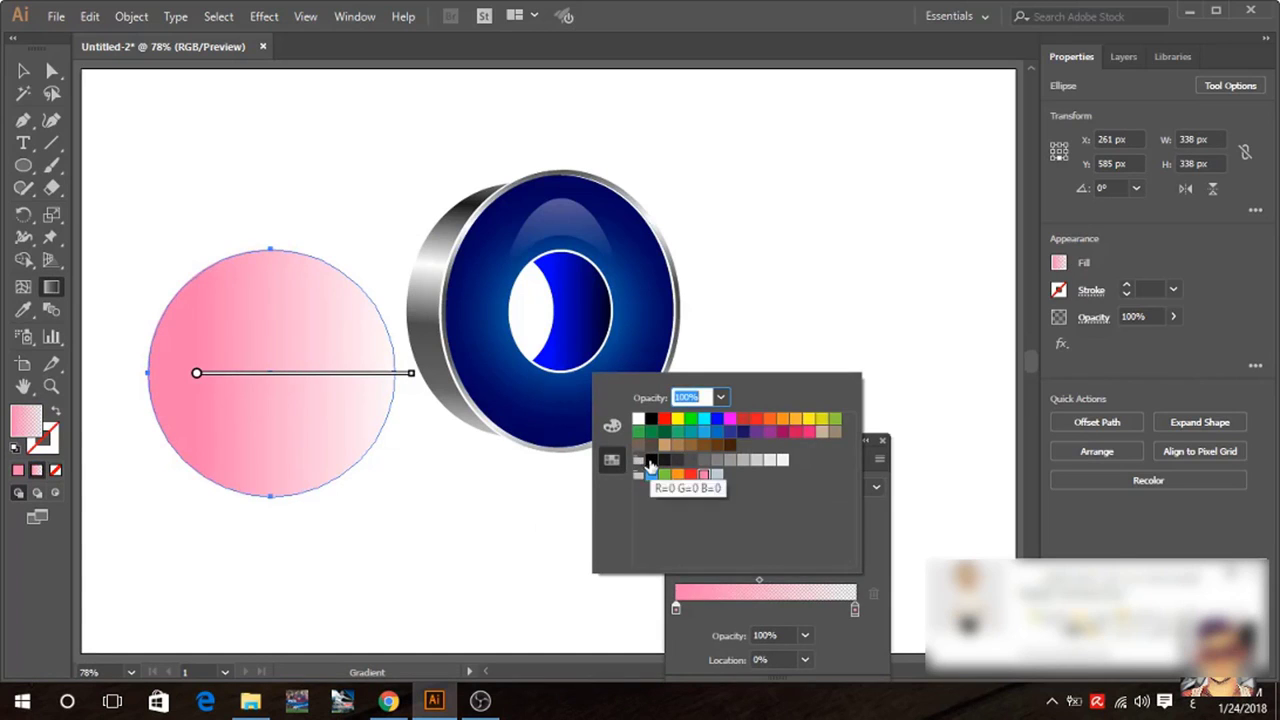
{"action": "left_click", "coordinate": [651, 459]}
{"action": "left_click", "coordinate": [856, 608]}
{"action": "double_click", "coordinate": [856, 610]}
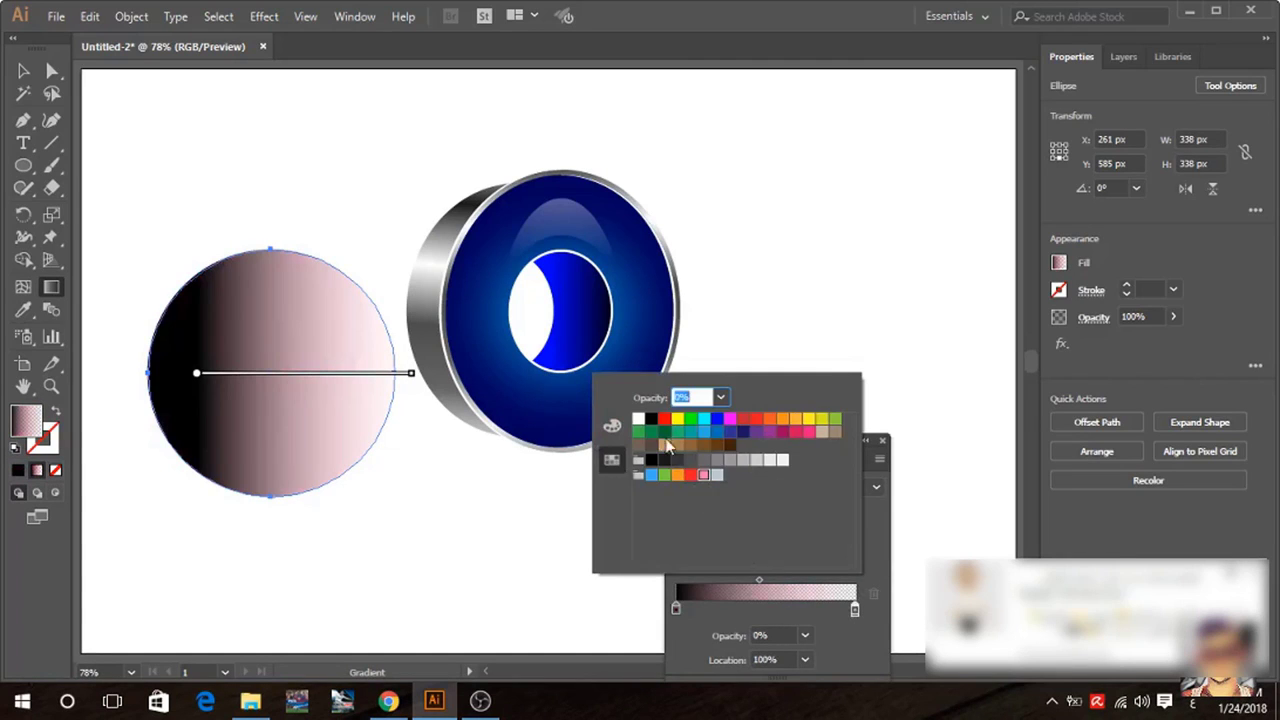
{"action": "left_click", "coordinate": [651, 459]}
{"action": "left_click", "coordinate": [871, 531]}
{"action": "left_click", "coordinate": [881, 441]}
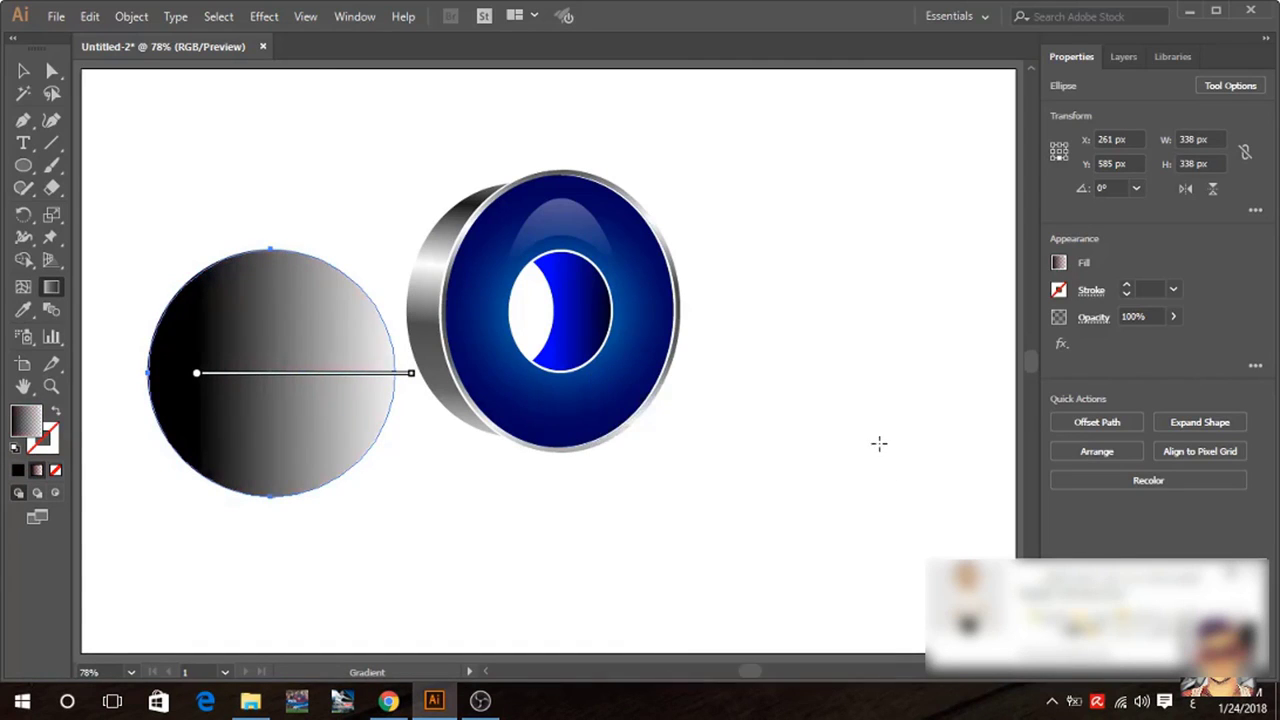
Make the circle's gradient radial and enlarge its dark centre.
{"action": "double_click", "coordinate": [51, 287]}
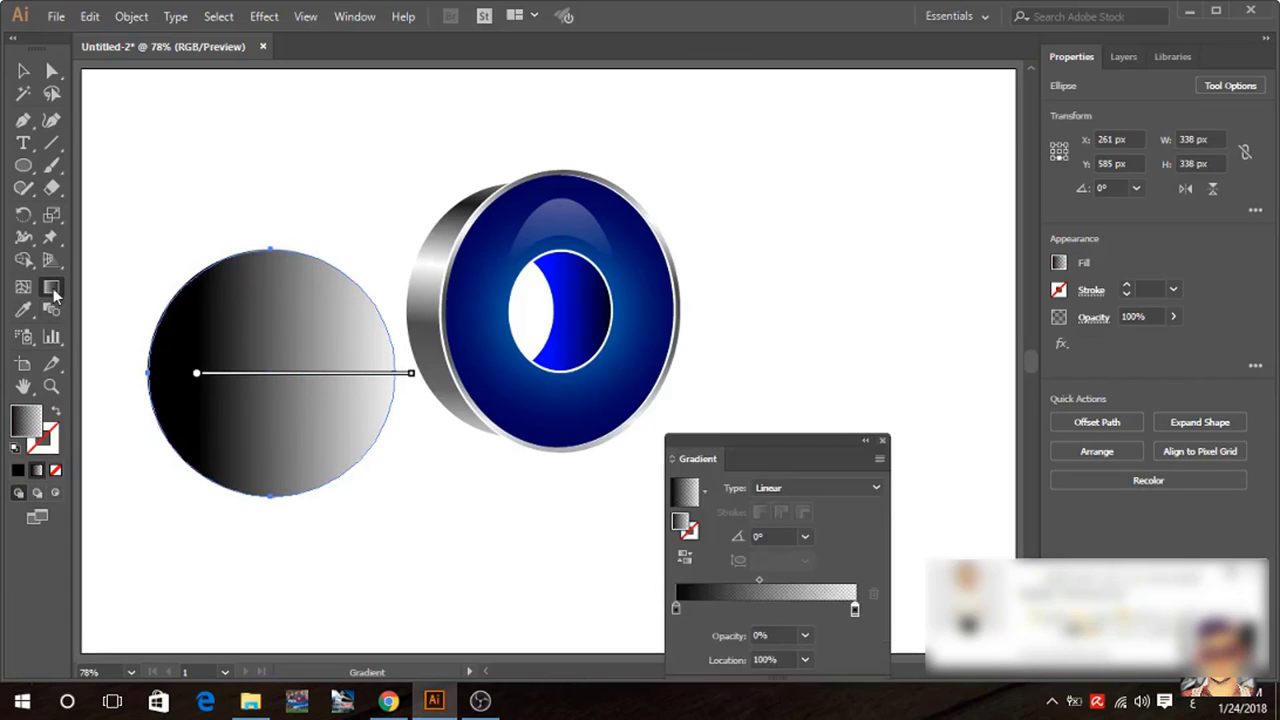
{"action": "left_click", "coordinate": [806, 488]}
{"action": "left_click", "coordinate": [815, 526]}
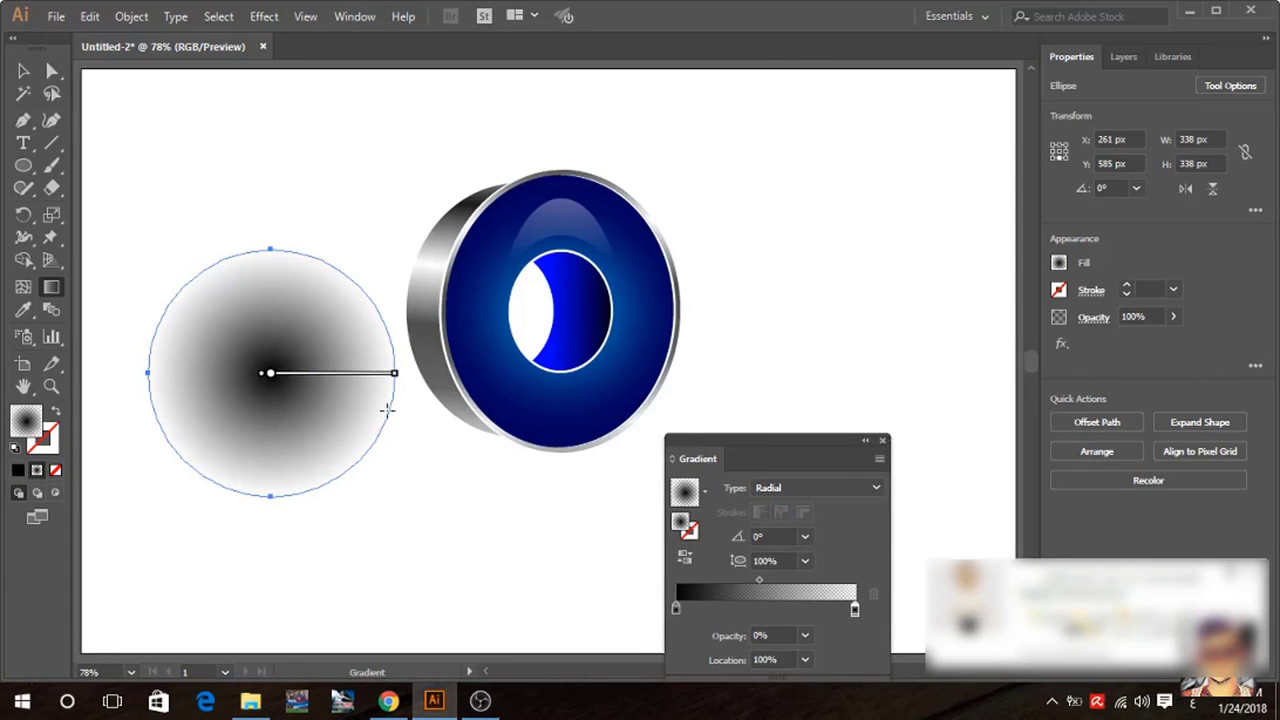
{"action": "left_click_drag", "start_coordinate": [272, 385], "coordinate": [284, 387]}
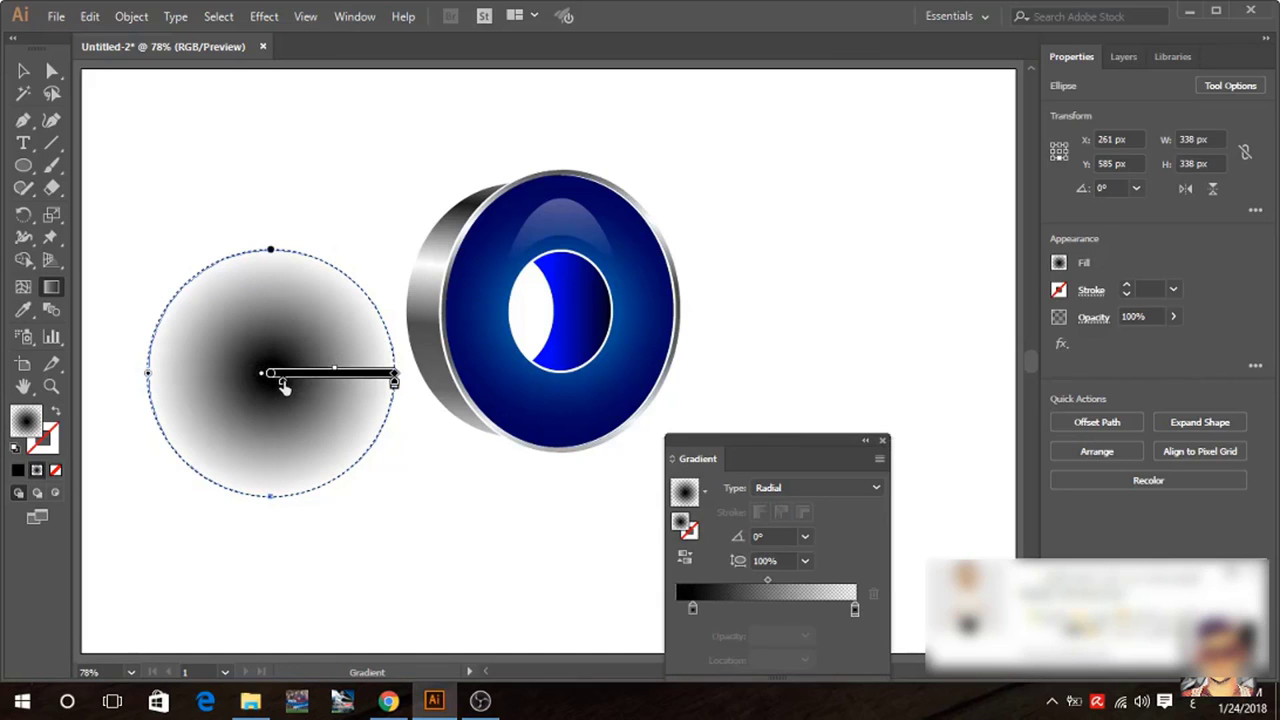
{"action": "left_click", "coordinate": [881, 442]}
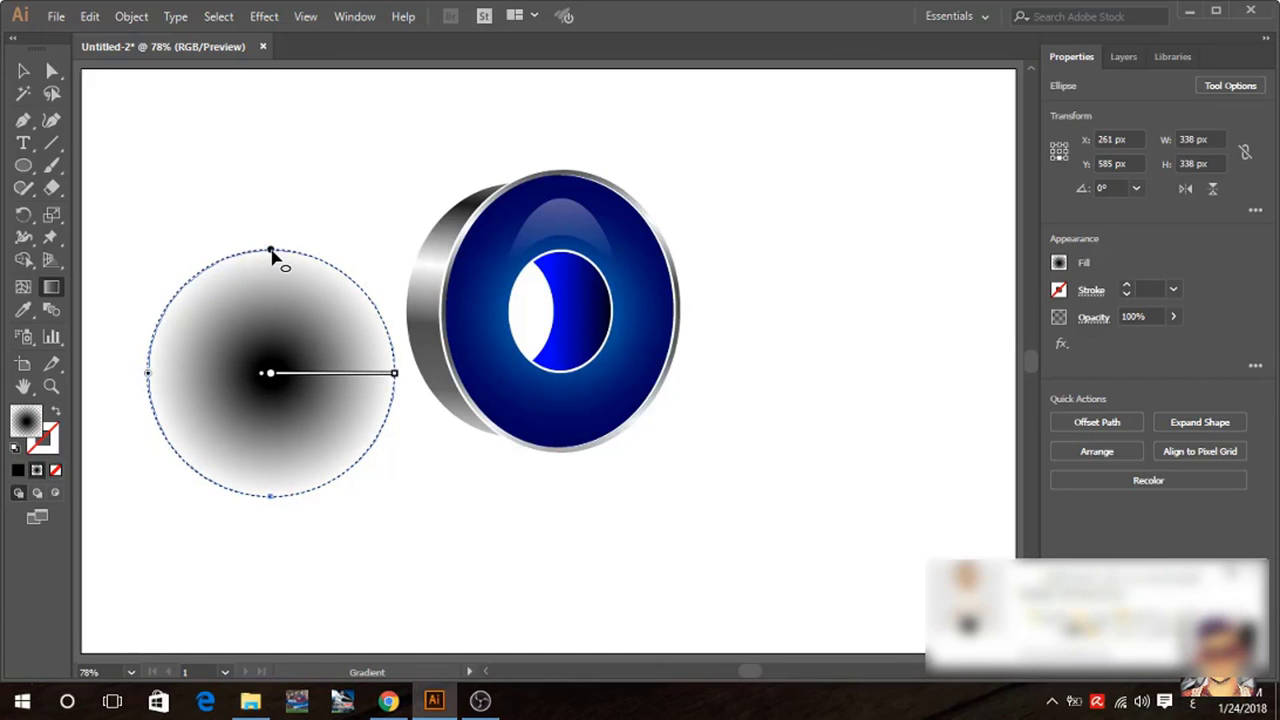
Squash the gradient circle into a flat ellipse, send it to back and nudge it up.
{"action": "key", "text": "v"}
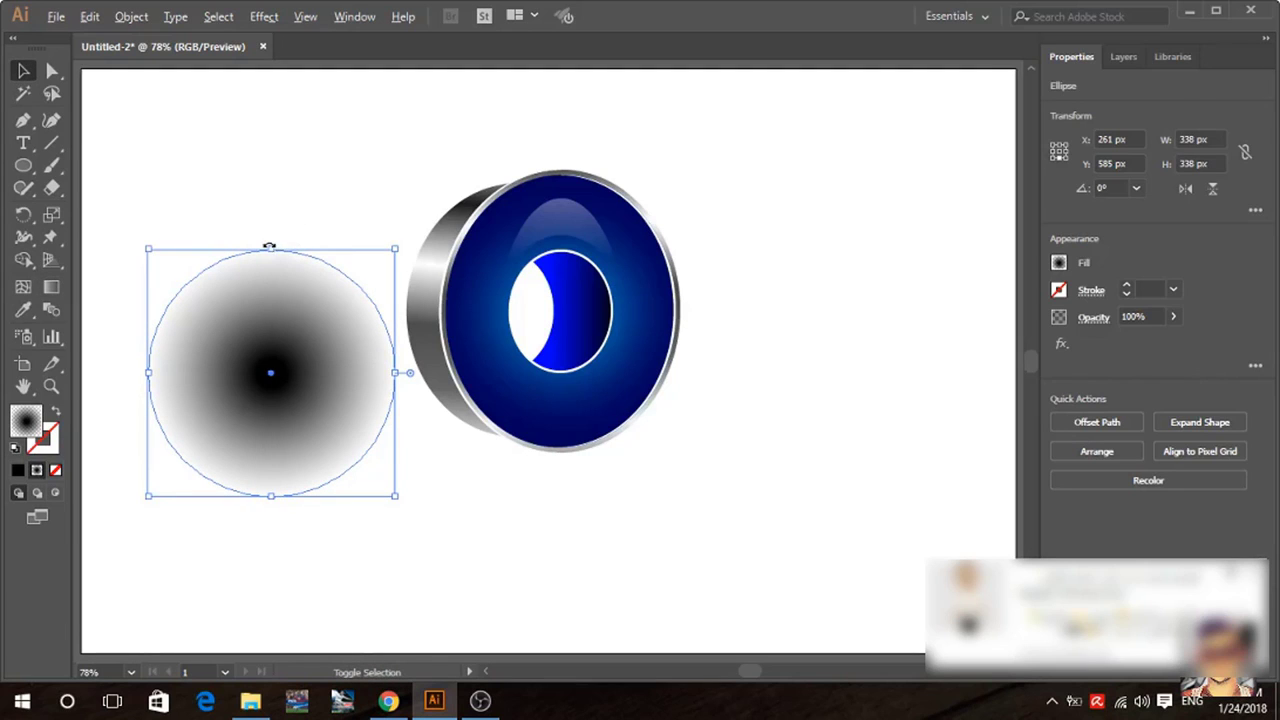
{"action": "mouse_move", "coordinate": [271, 248]}
{"action": "left_mouse_down"}
{"action": "mouse_move", "coordinate": [271, 340]}
{"action": "mouse_move", "coordinate": [565, 460]}
{"action": "left_mouse_up"}
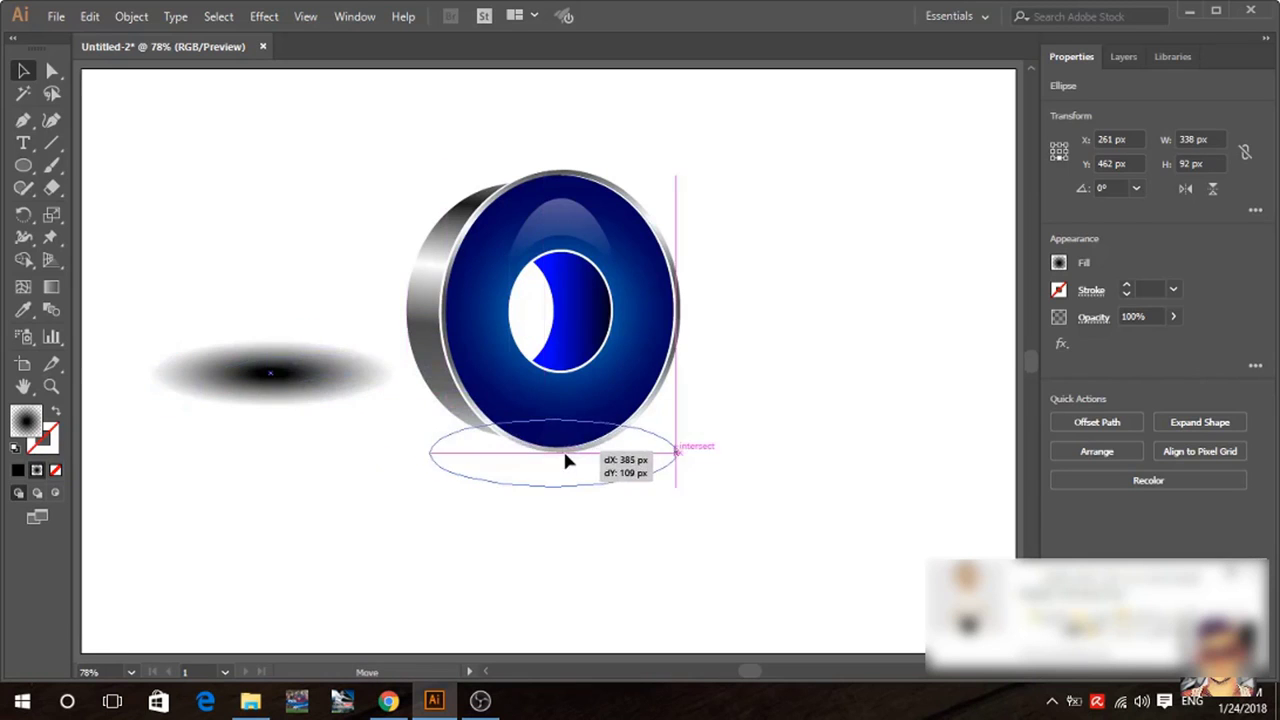
{"action": "right_click", "coordinate": [558, 452]}
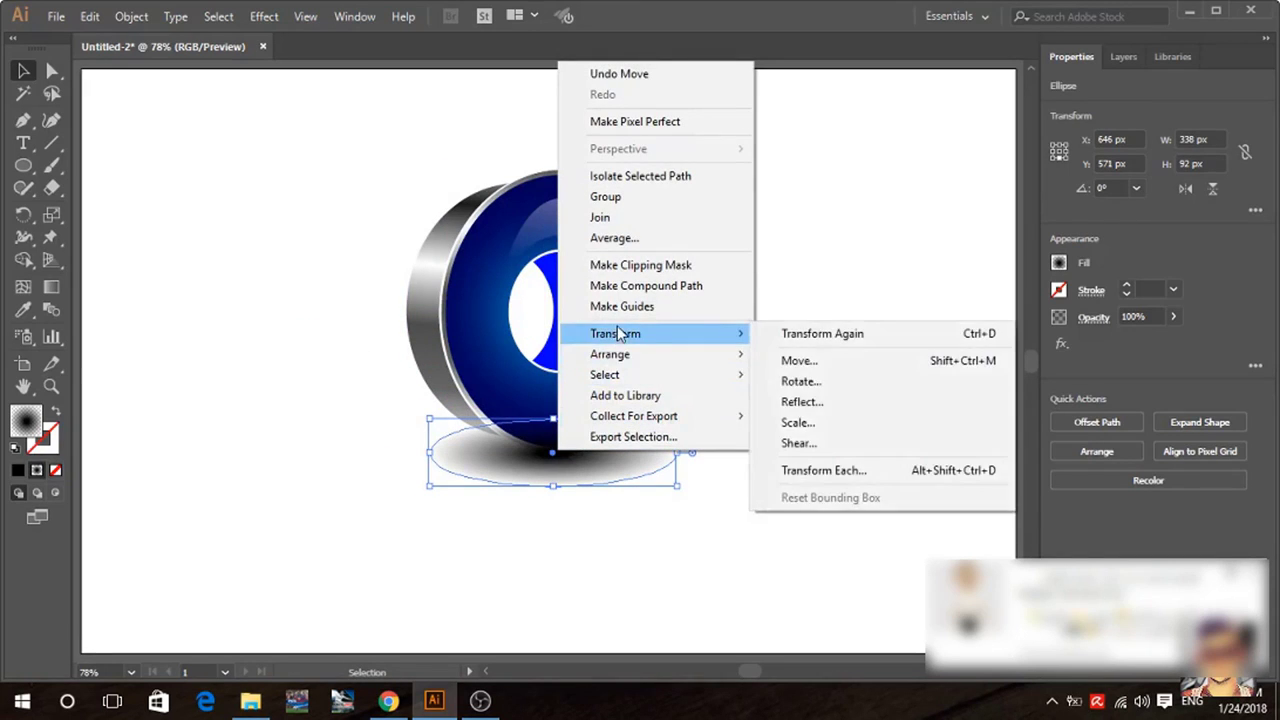
{"action": "left_click", "coordinate": [834, 416]}
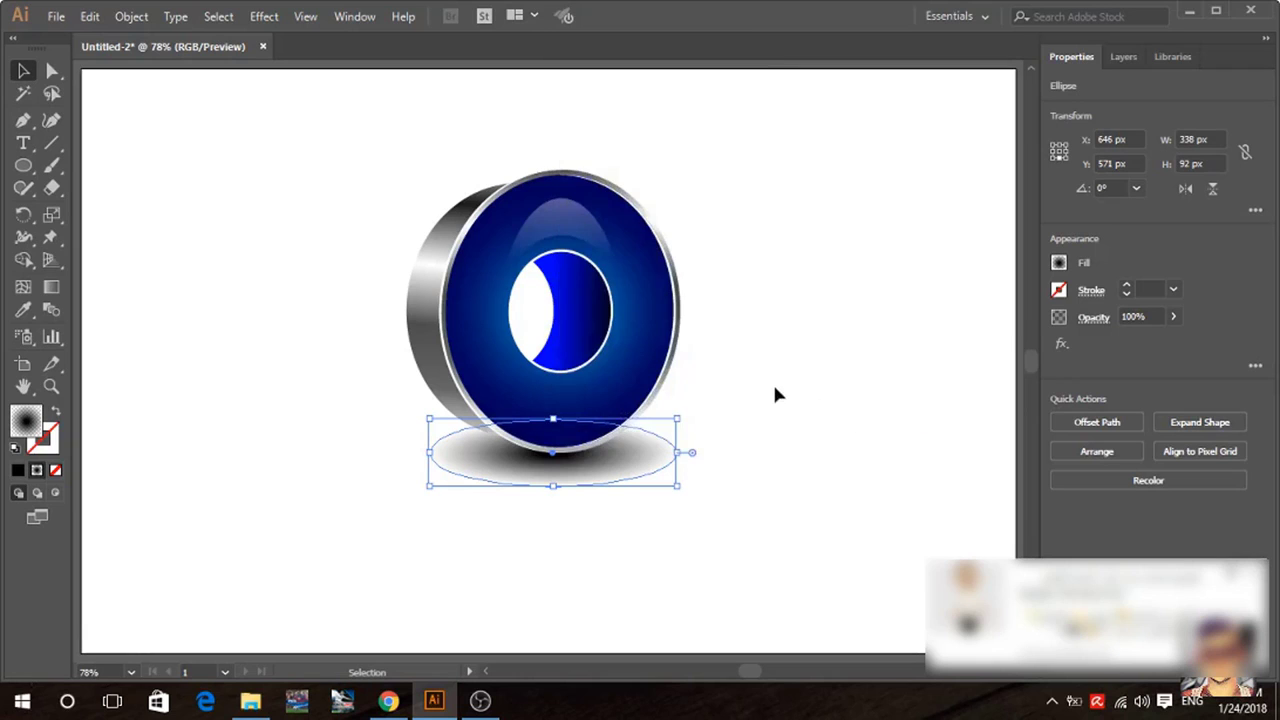
{"action": "key", "text": "Up"}
{"action": "key", "text": "Up"}
{"action": "key", "text": "Up"}
{"action": "key", "text": "Up"}
{"action": "key", "text": "Up"}
{"action": "key", "text": "Up"}
{"action": "key", "text": "Up"}
{"action": "key", "text": "Up"}
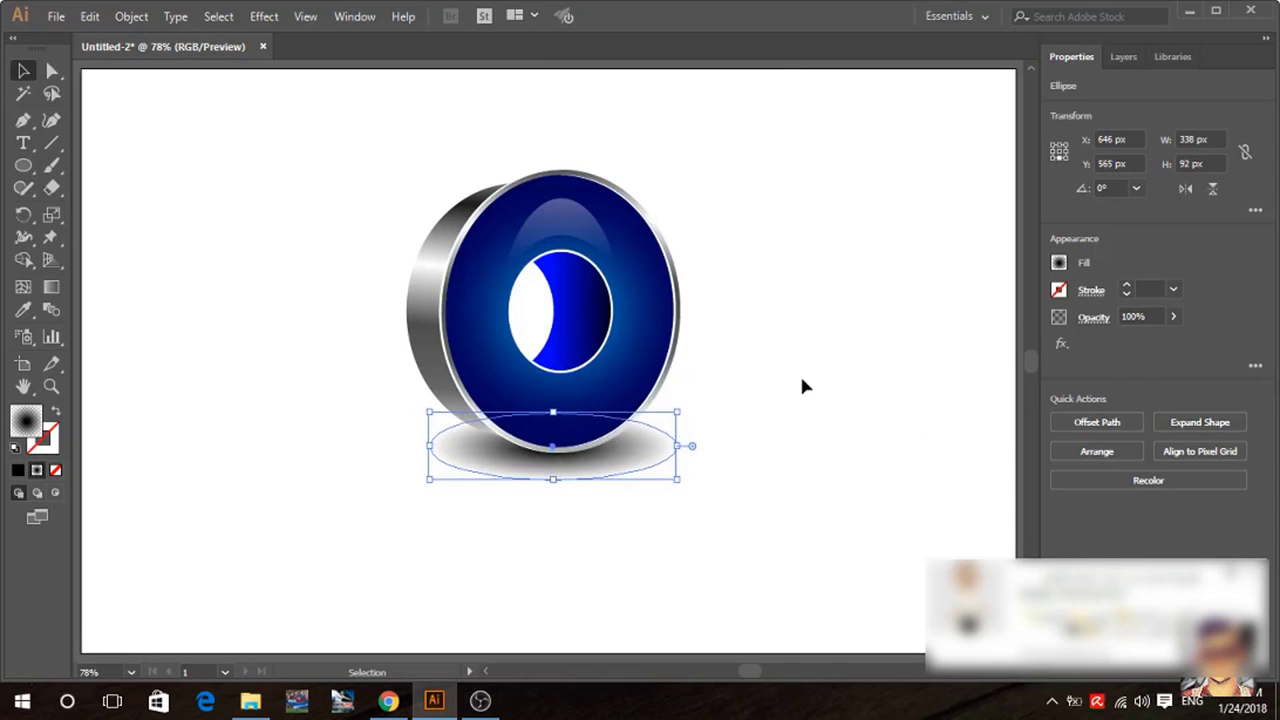
{"action": "key", "text": "Up"}
{"action": "key", "text": "Up"}
{"action": "key", "text": "Up"}
{"action": "key", "text": "Up"}
{"action": "key", "text": "Up"}
{"action": "key", "text": "Up"}
{"action": "key", "text": "Up"}
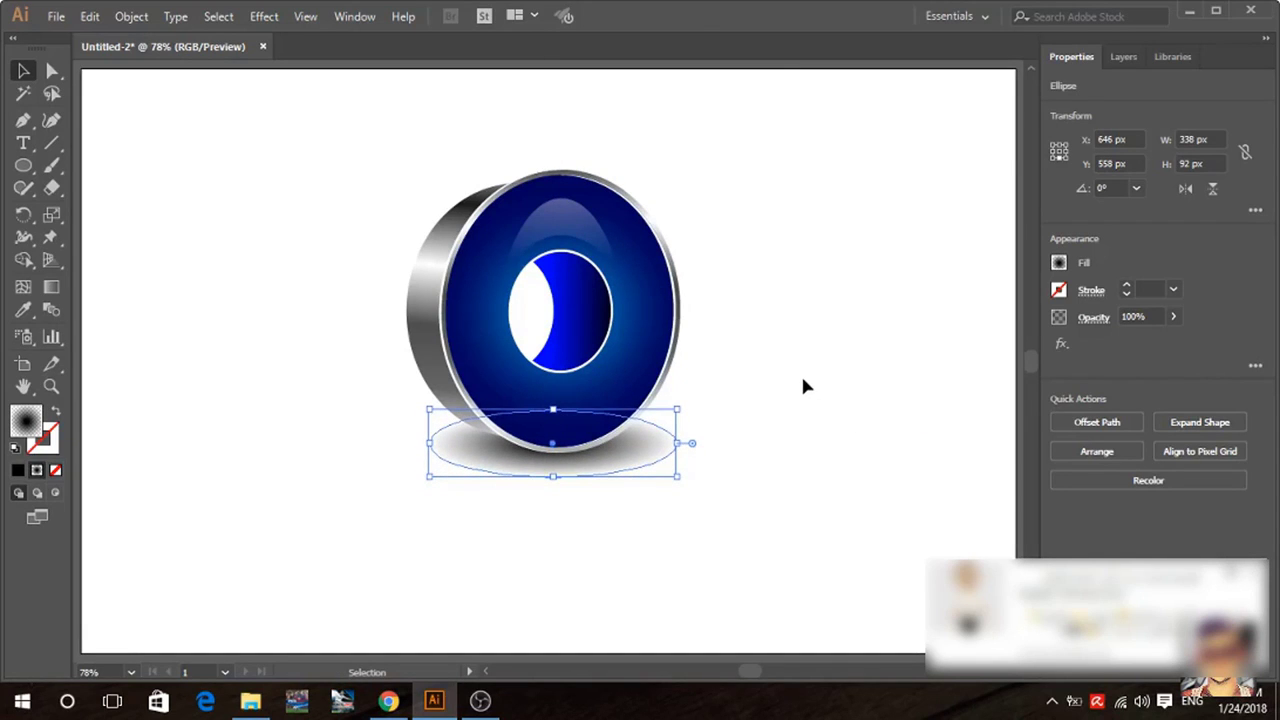
Fine-tune the shadow ellipse's width and position, and set its opacity to 80%.
{"action": "left_click", "coordinate": [803, 386]}
{"action": "left_click", "coordinate": [652, 466]}
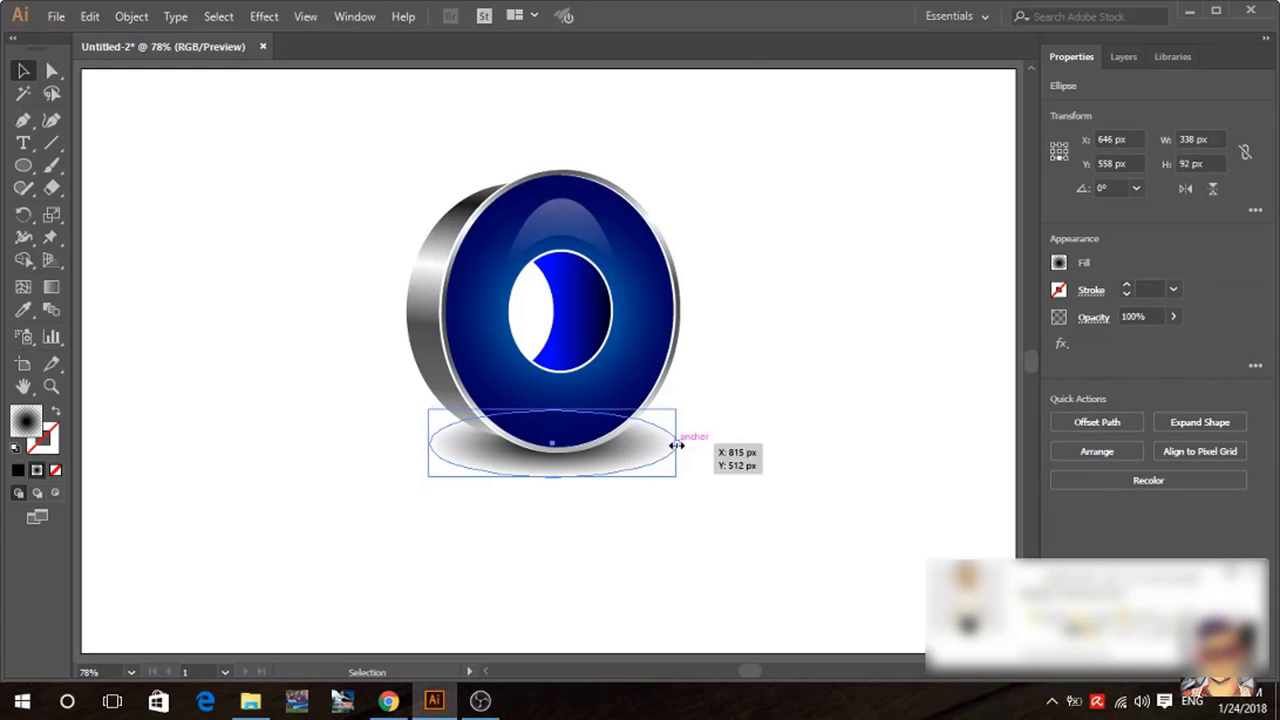
{"action": "left_click_drag", "start_coordinate": [676, 444], "coordinate": [677, 444]}
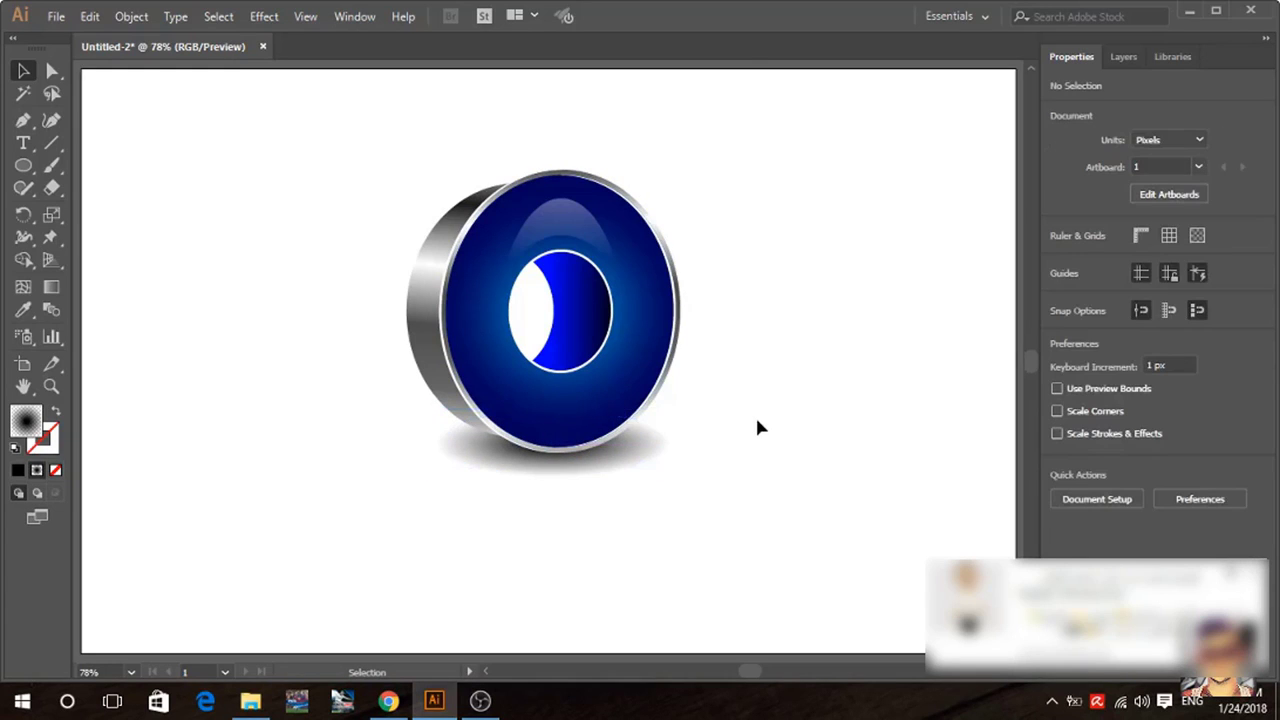
{"action": "left_click", "coordinate": [616, 450]}
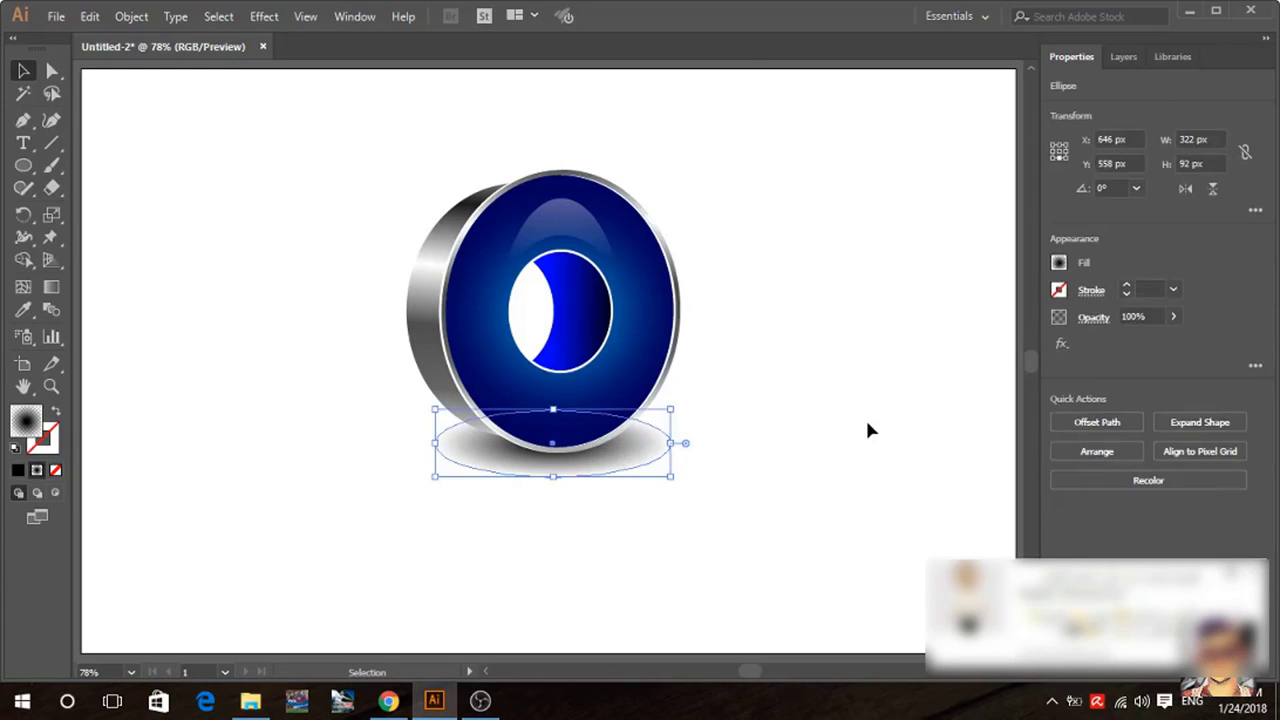
{"action": "key", "text": "Left"}
{"action": "key", "text": "Up"}
{"action": "left_click", "coordinate": [865, 417]}
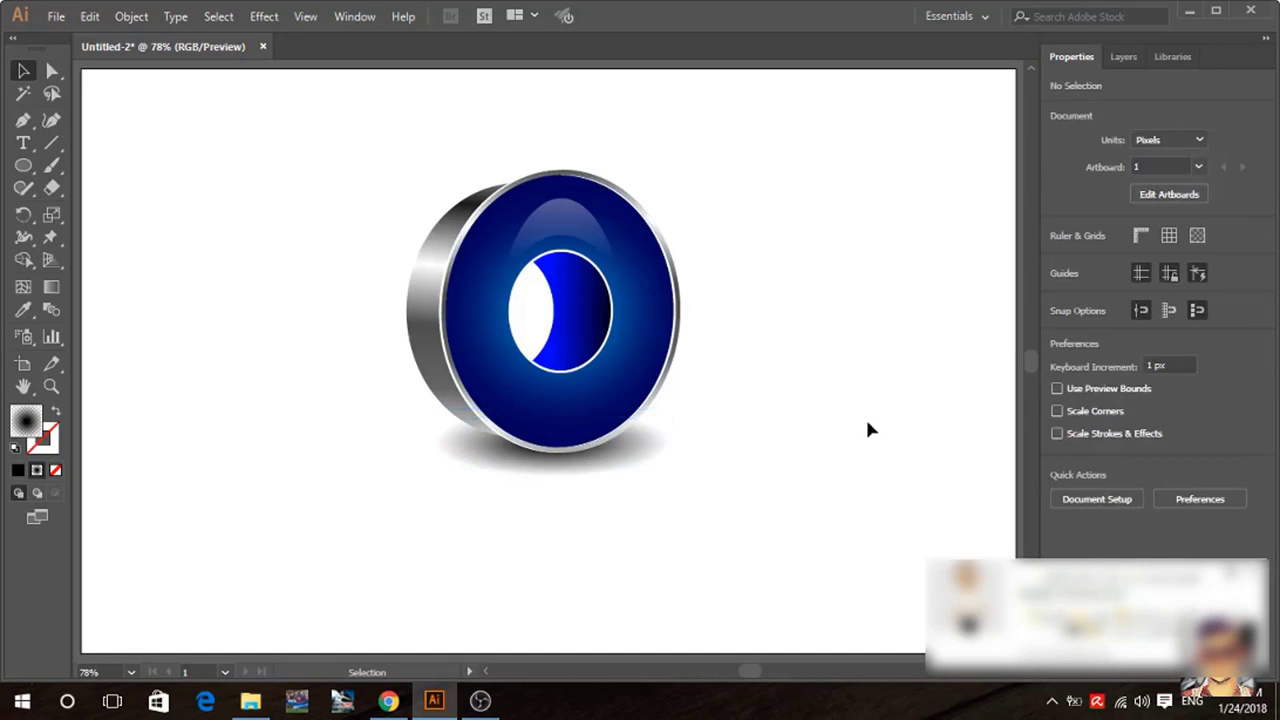
{"action": "left_click", "coordinate": [631, 471]}
{"action": "left_click", "coordinate": [1135, 317]}
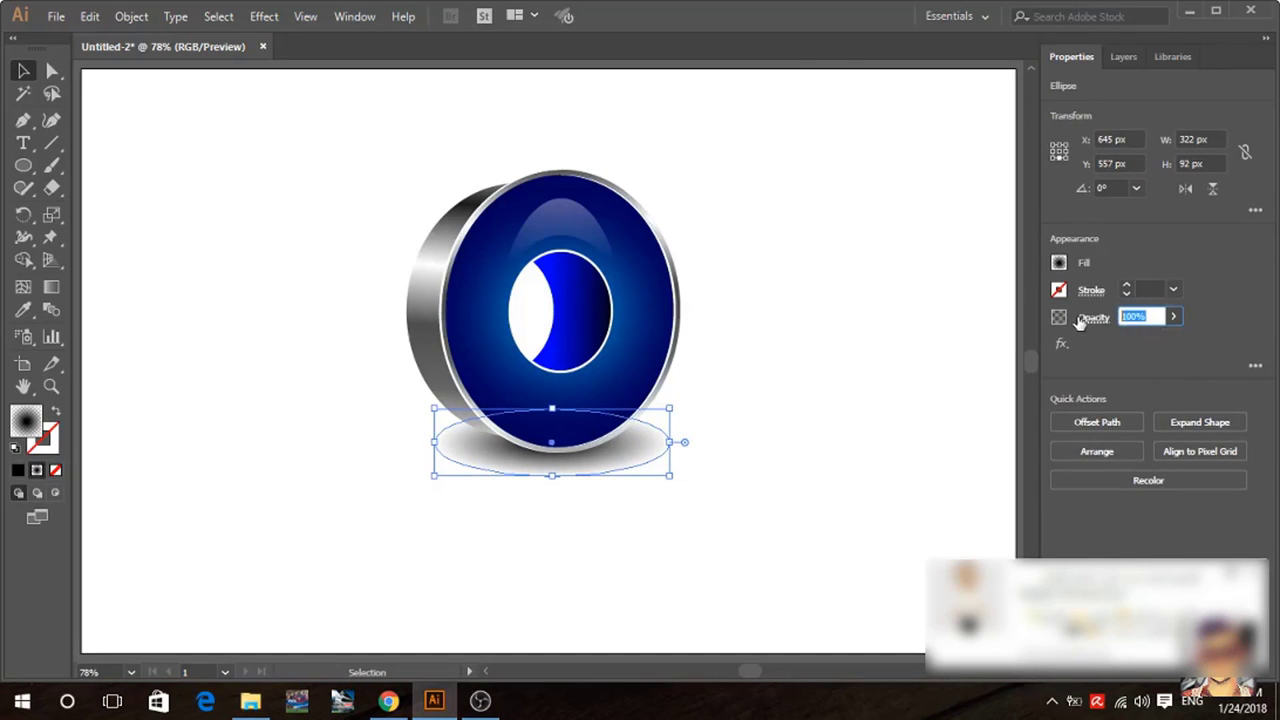
{"action": "type", "text": "80"}
{"action": "key", "text": "Return"}
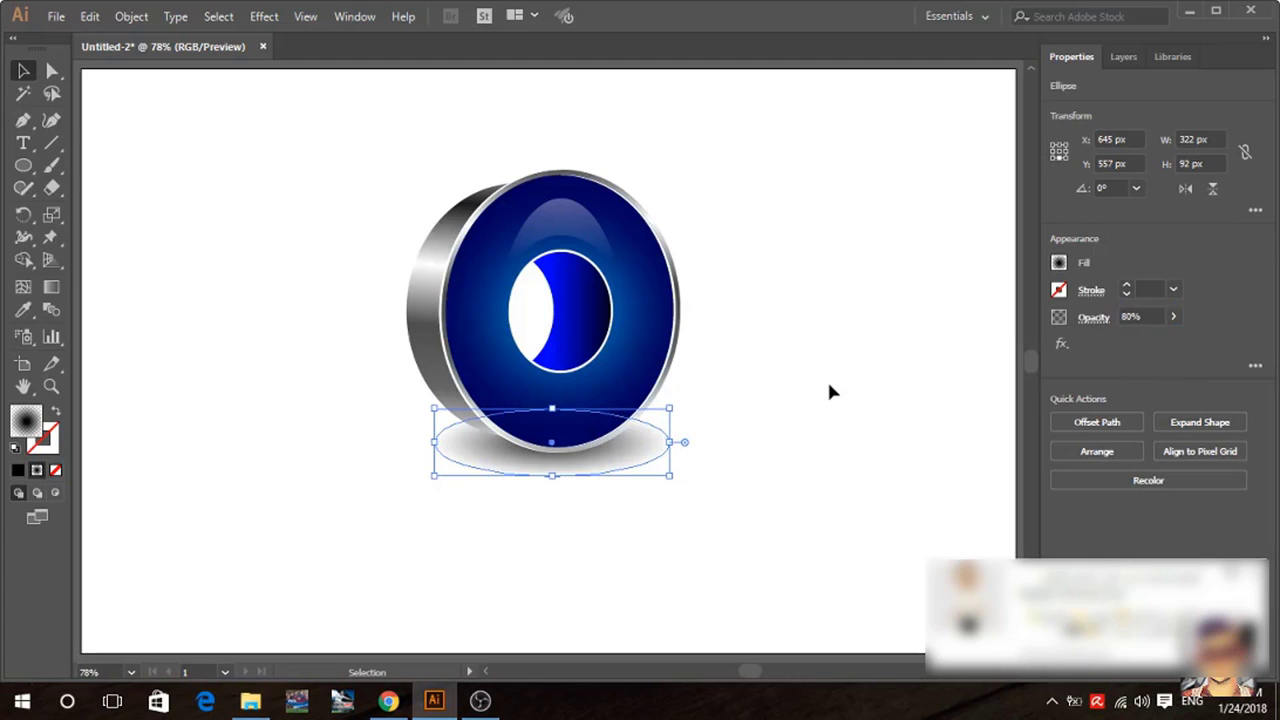
Select all parts of the disc icon and group them.
{"action": "left_click", "coordinate": [862, 403]}
{"action": "left_click_drag", "start_coordinate": [727, 181], "coordinate": [391, 482]}
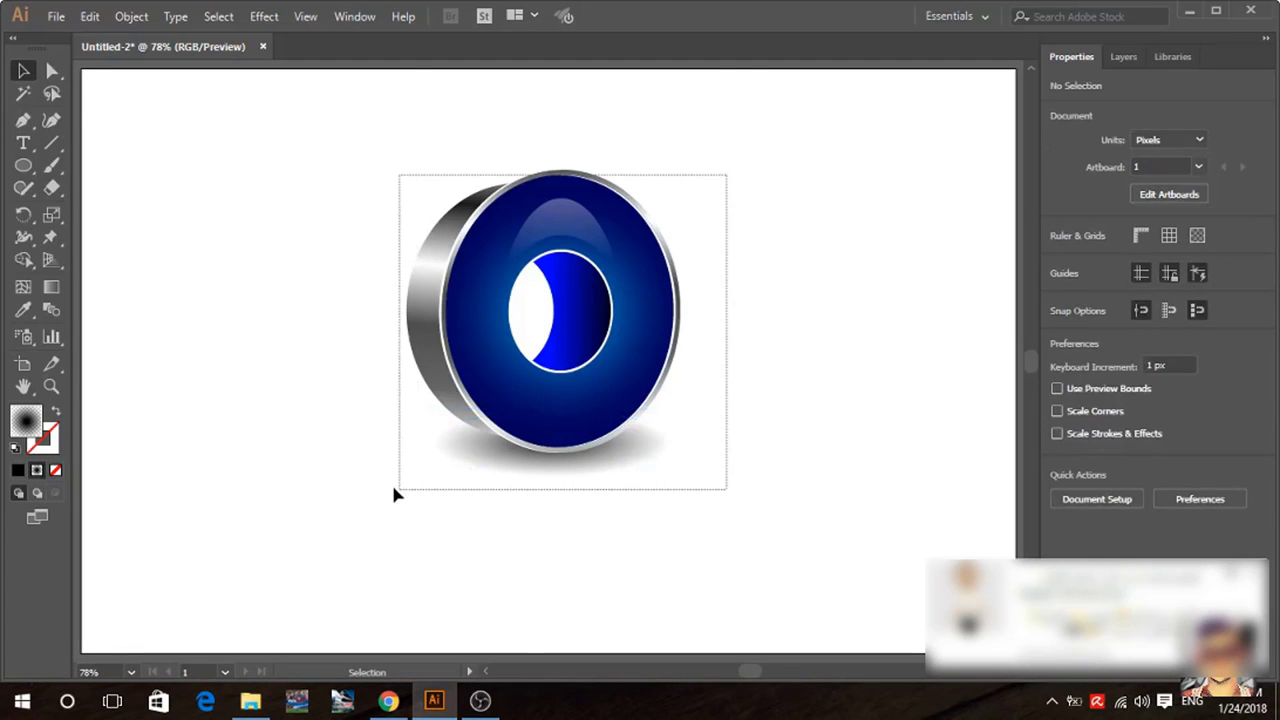
{"action": "right_click", "coordinate": [626, 386]}
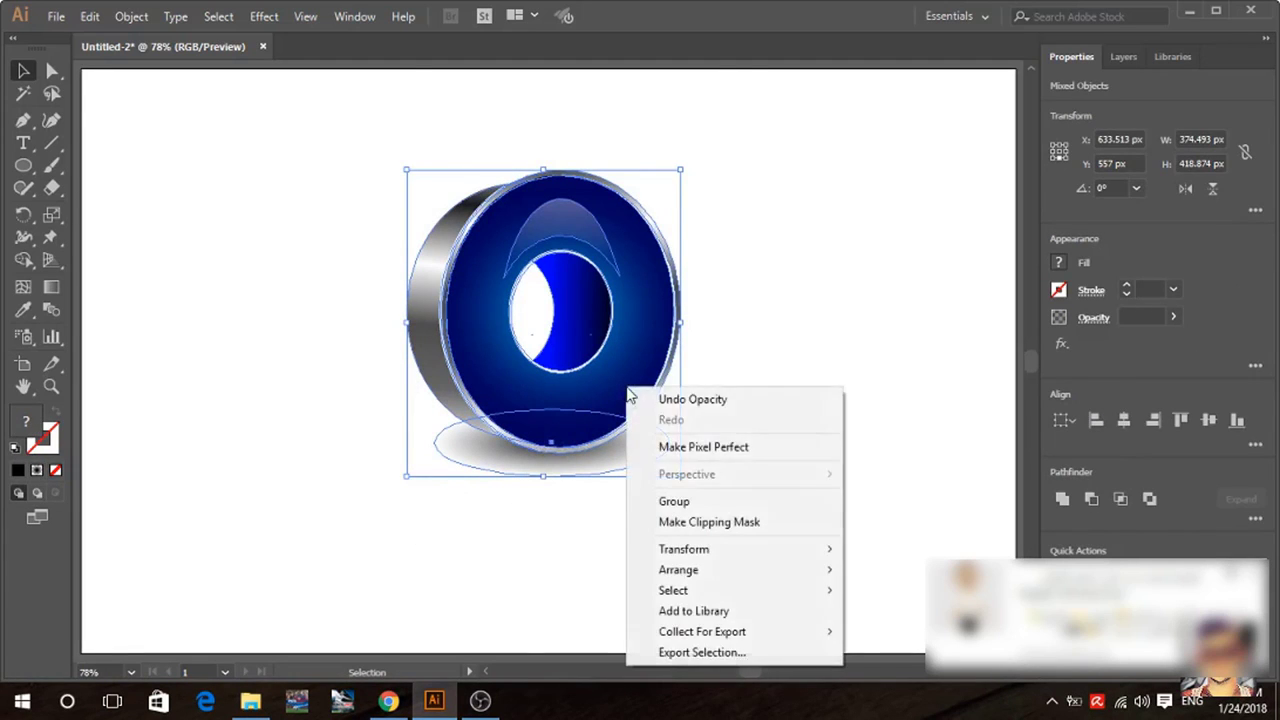
{"action": "left_click", "coordinate": [697, 503]}
{"action": "left_click", "coordinate": [394, 377]}
{"action": "key", "text": "ctrl+minus"}
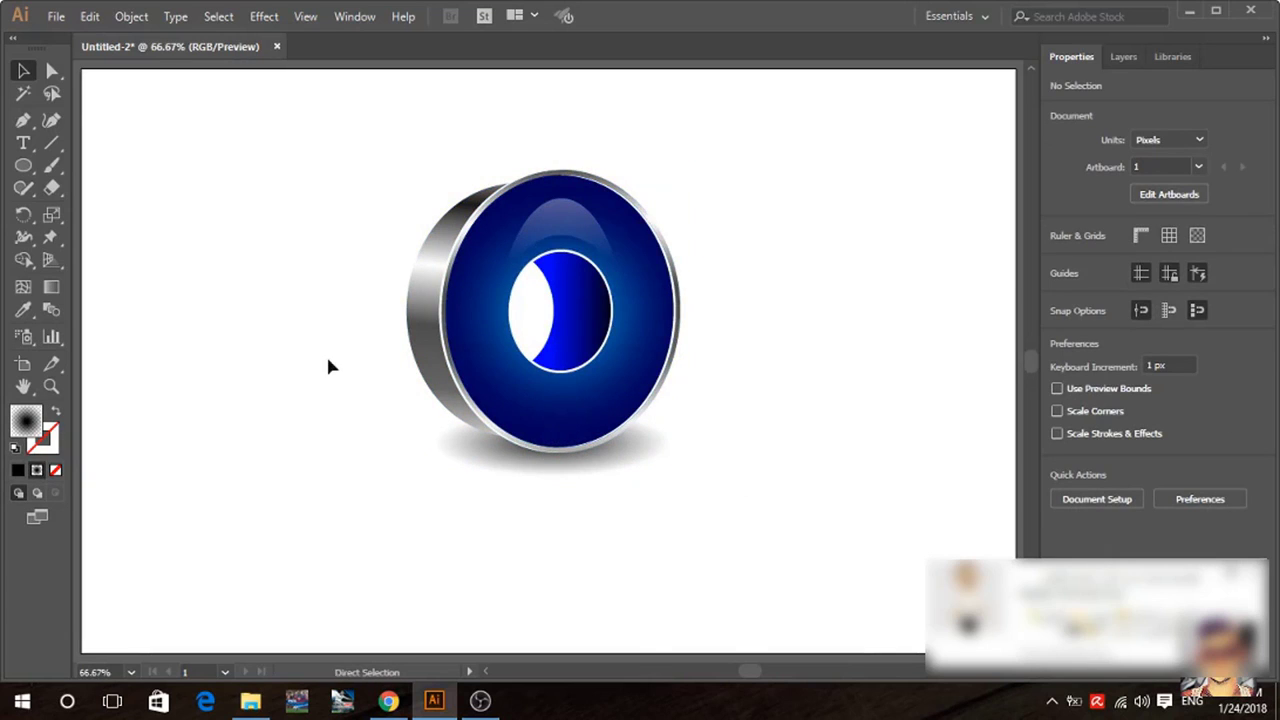
{"action": "left_click", "coordinate": [23, 165]}
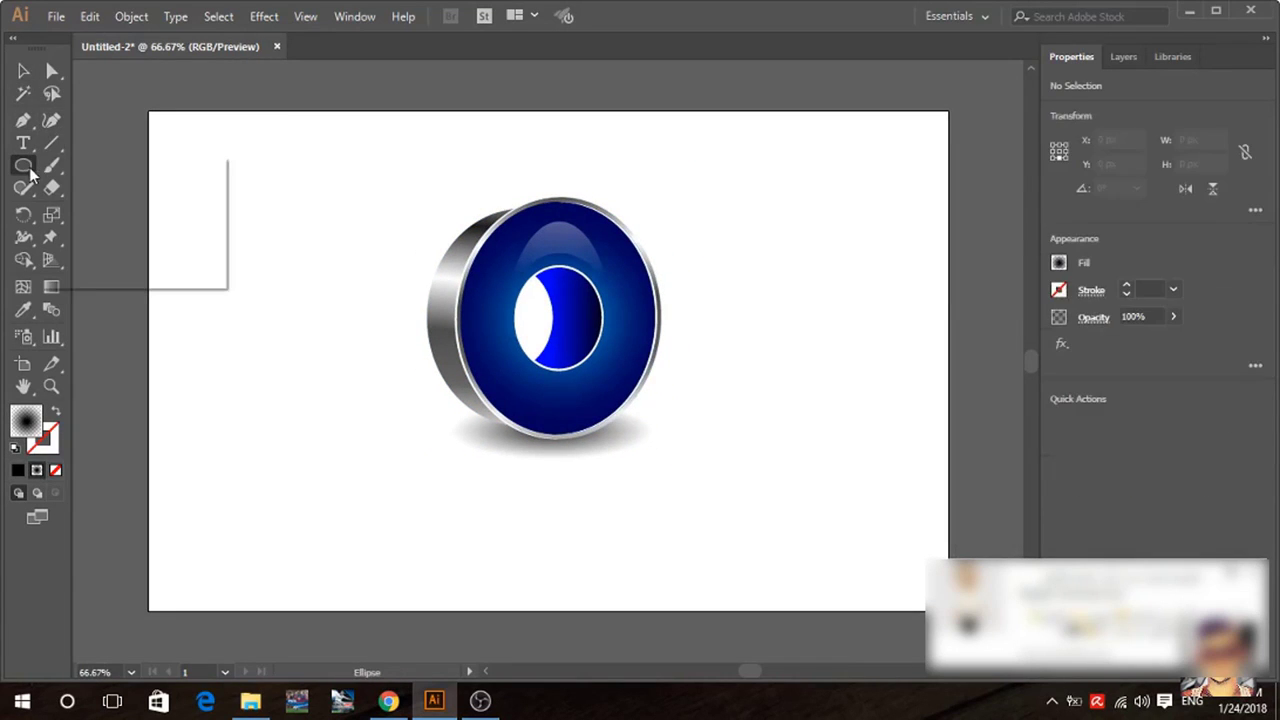
{"action": "left_click", "coordinate": [90, 170]}
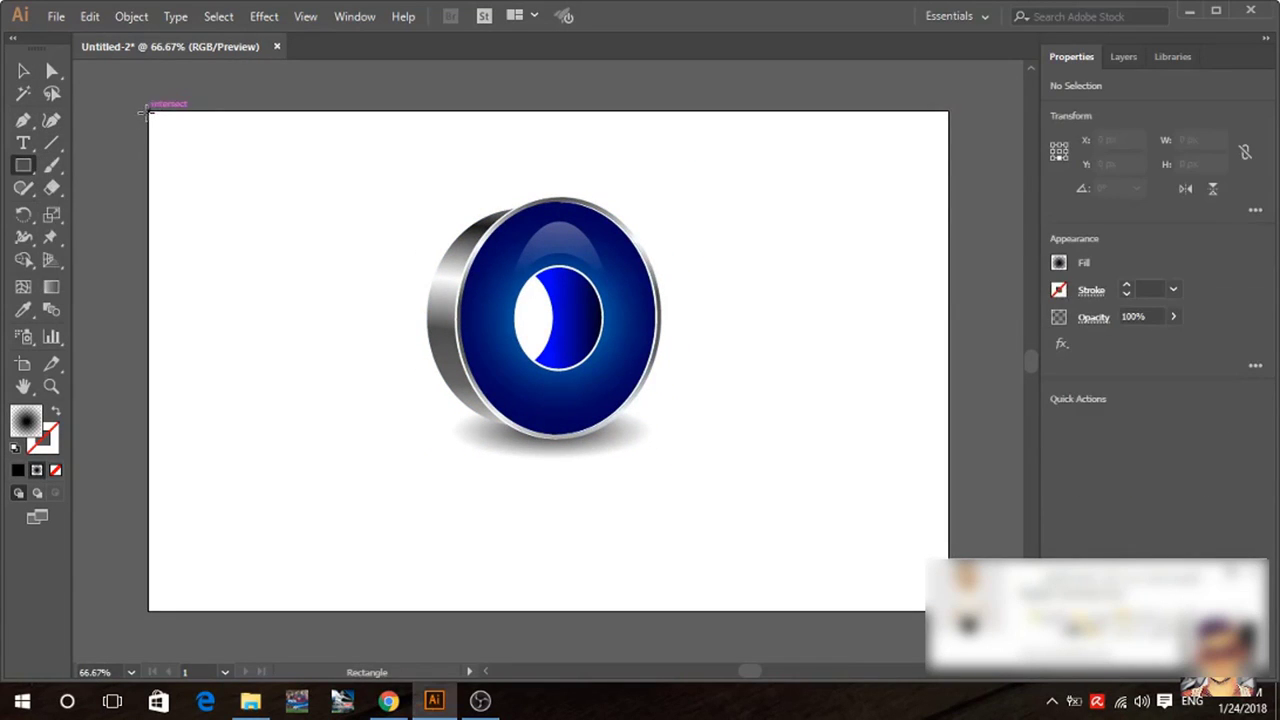
{"action": "mouse_move", "coordinate": [148, 111]}
{"action": "left_mouse_down"}
{"action": "mouse_move", "coordinate": [876, 610]}
{"action": "mouse_move", "coordinate": [920, 614]}
{"action": "mouse_move", "coordinate": [140, 153]}
{"action": "left_mouse_up"}
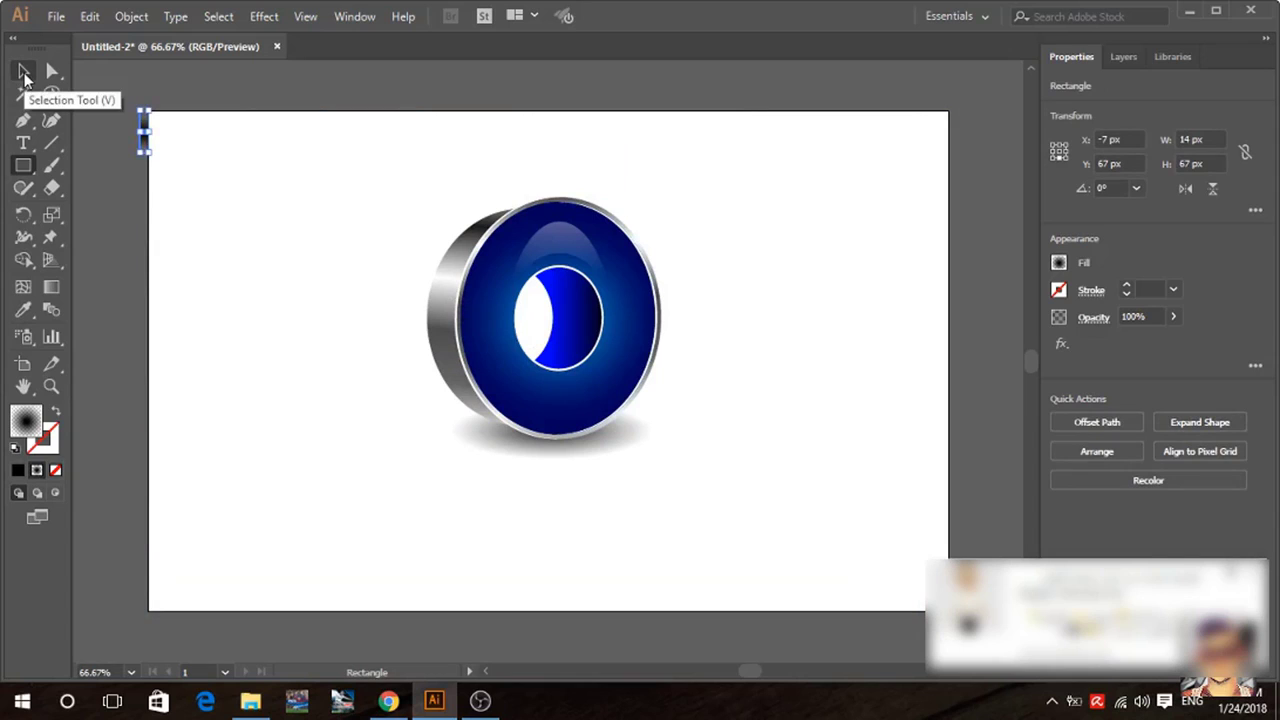
{"action": "key", "text": "plus"}
{"action": "key", "text": "Delete"}
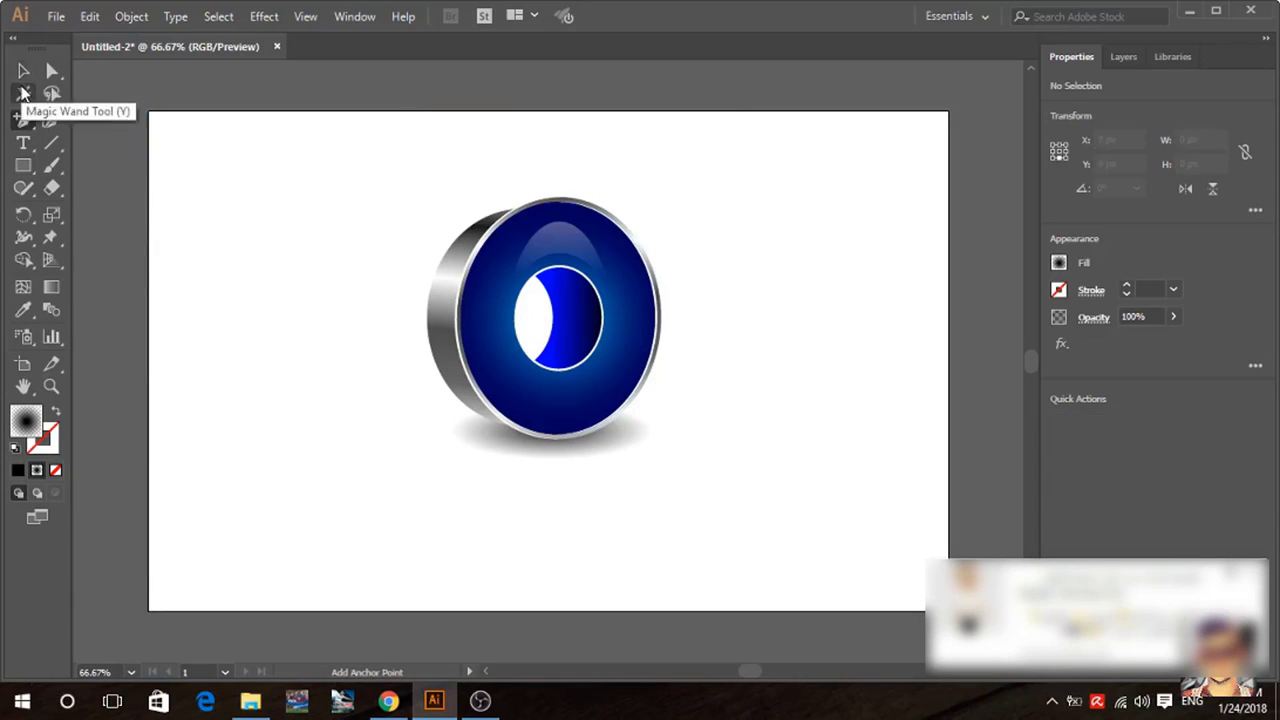
{"action": "left_click", "coordinate": [22, 70]}
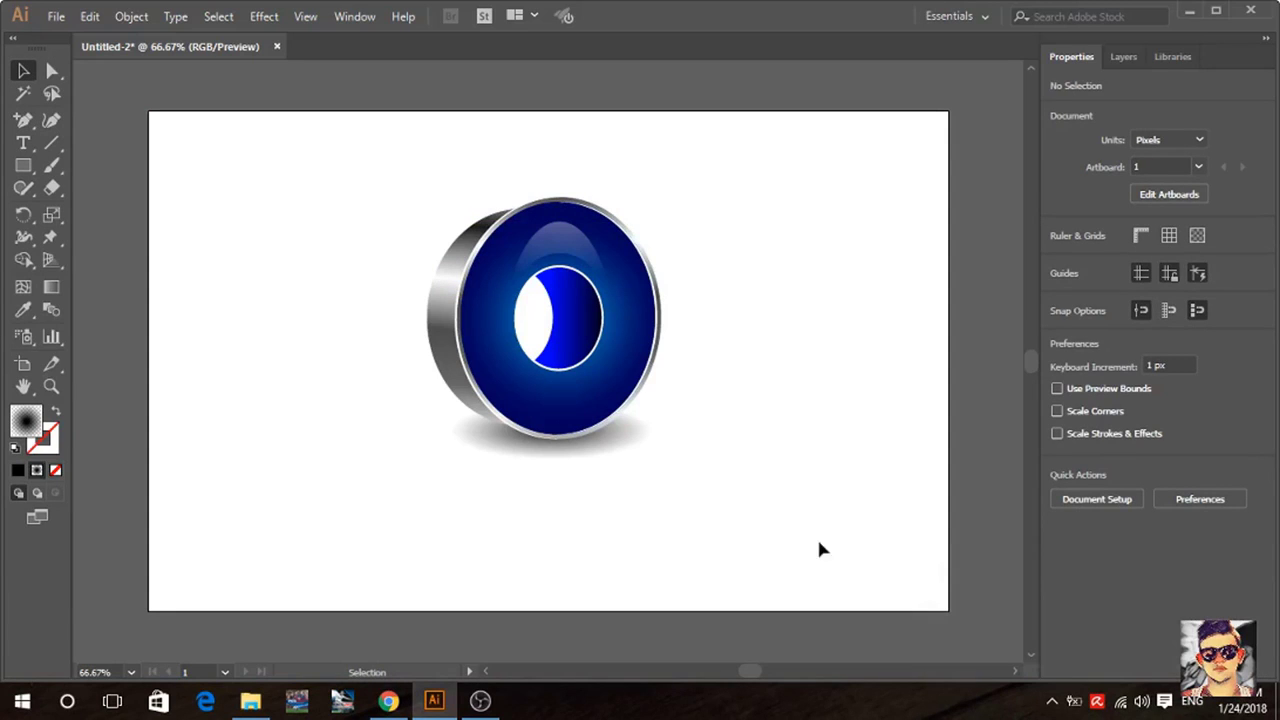
{"action": "key", "text": "ctrl+1"}
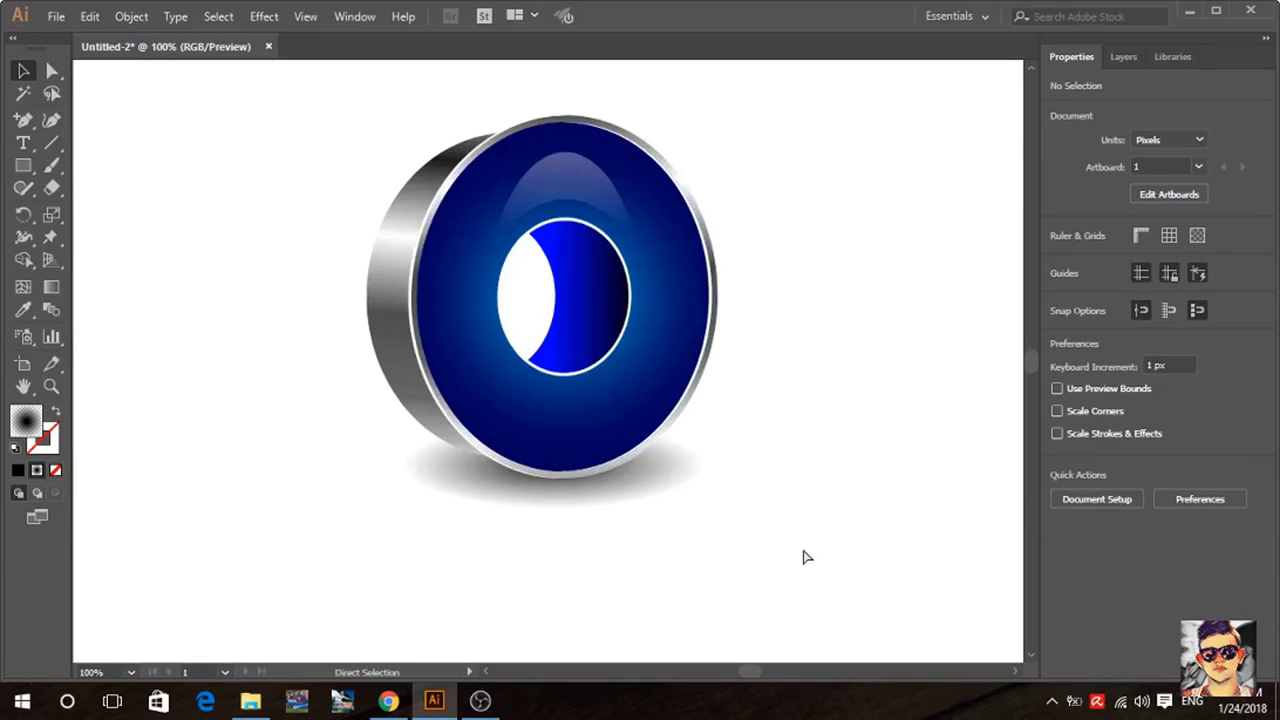
{"action": "key", "text": "ctrl+minus"}
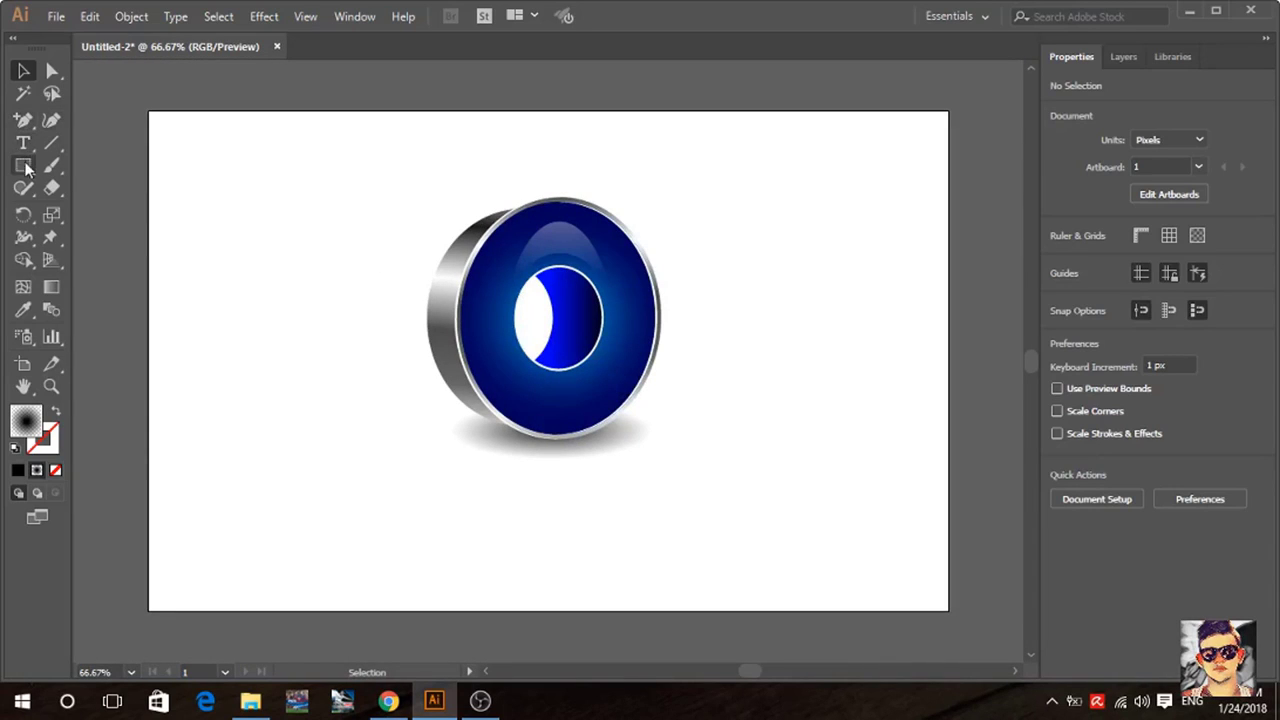
{"action": "left_click", "coordinate": [23, 165]}
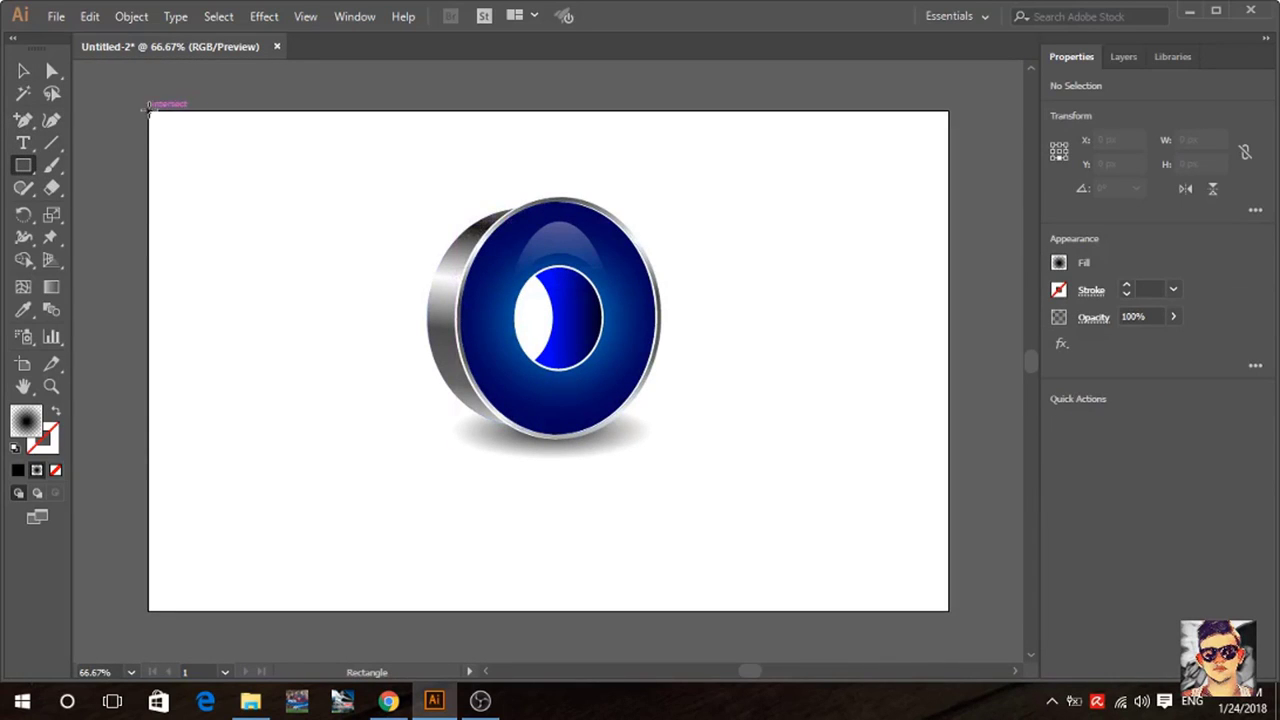
Draw an artboard-sized background rectangle and give its gradient a white left stop.
{"action": "left_click_drag", "start_coordinate": [149, 111], "coordinate": [950, 612]}
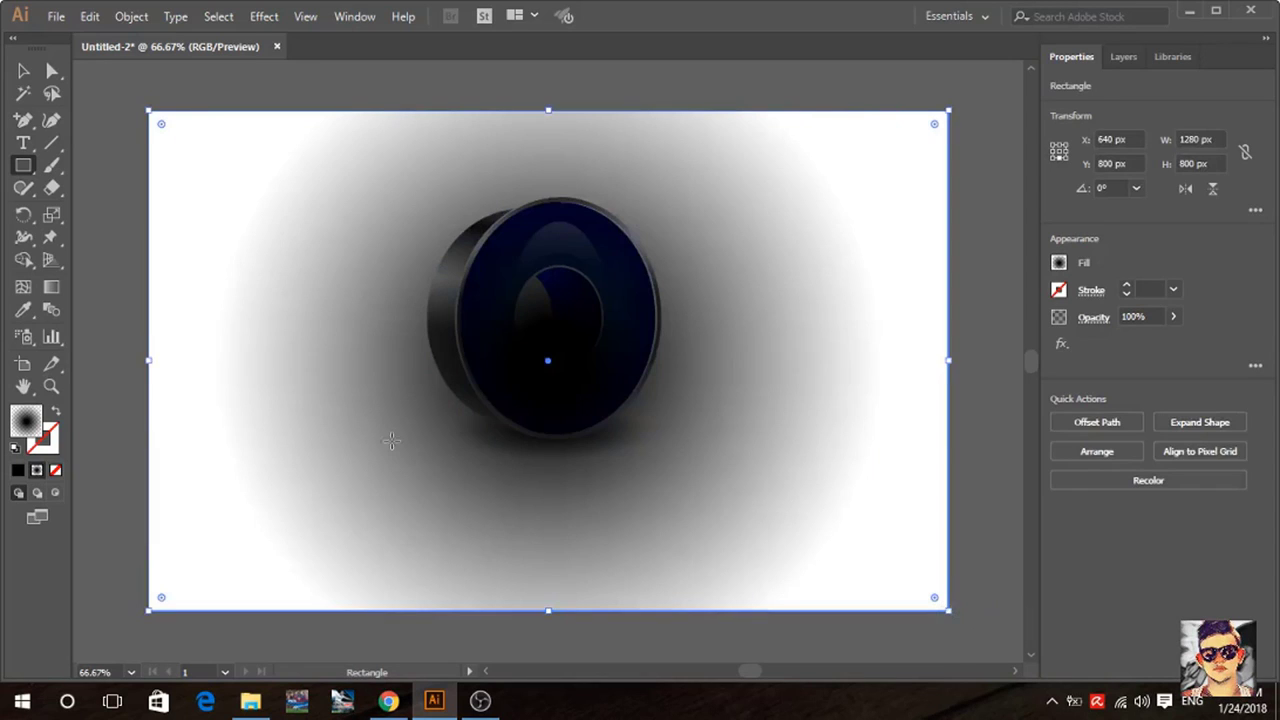
{"action": "double_click", "coordinate": [52, 287]}
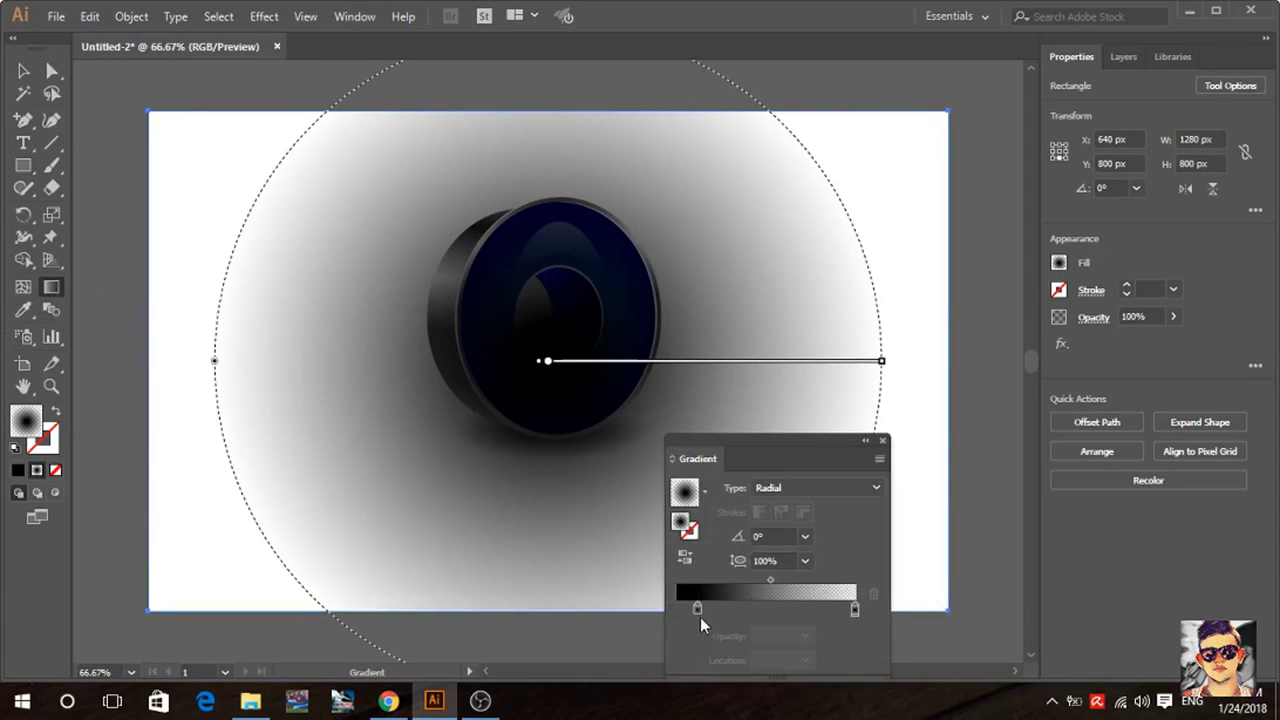
{"action": "left_click_drag", "start_coordinate": [697, 609], "coordinate": [677, 609]}
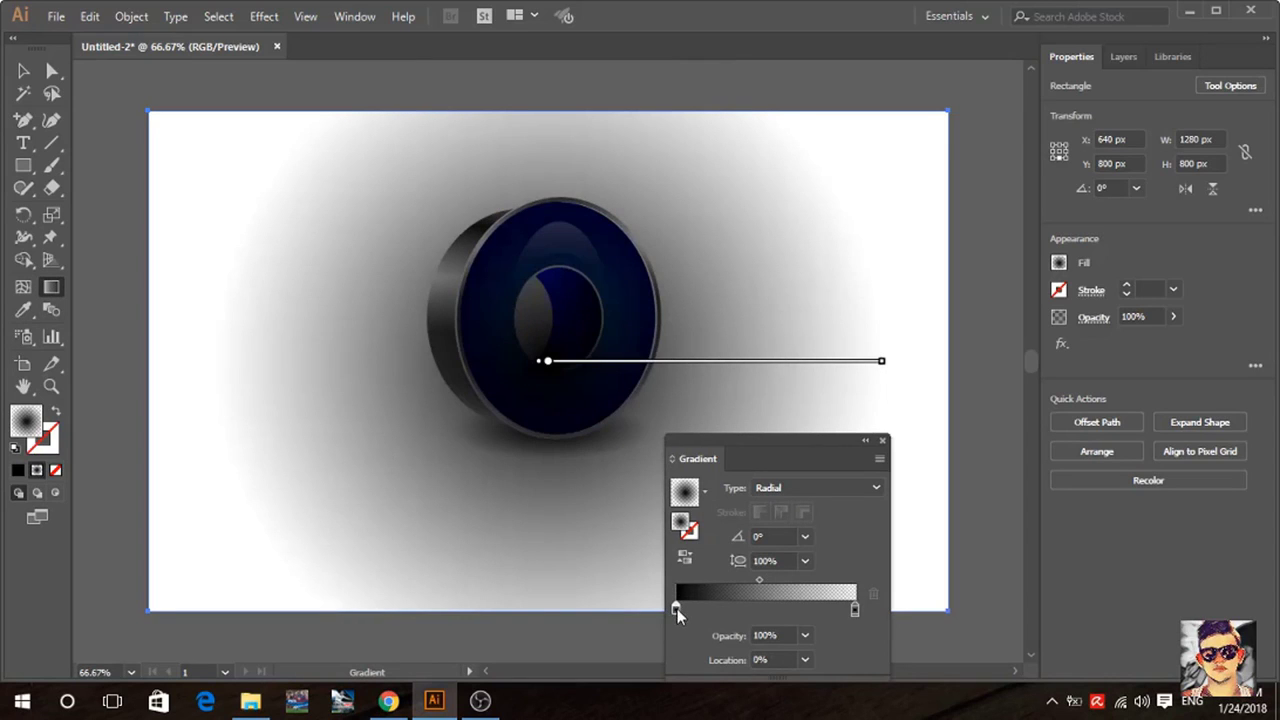
{"action": "double_click", "coordinate": [677, 609]}
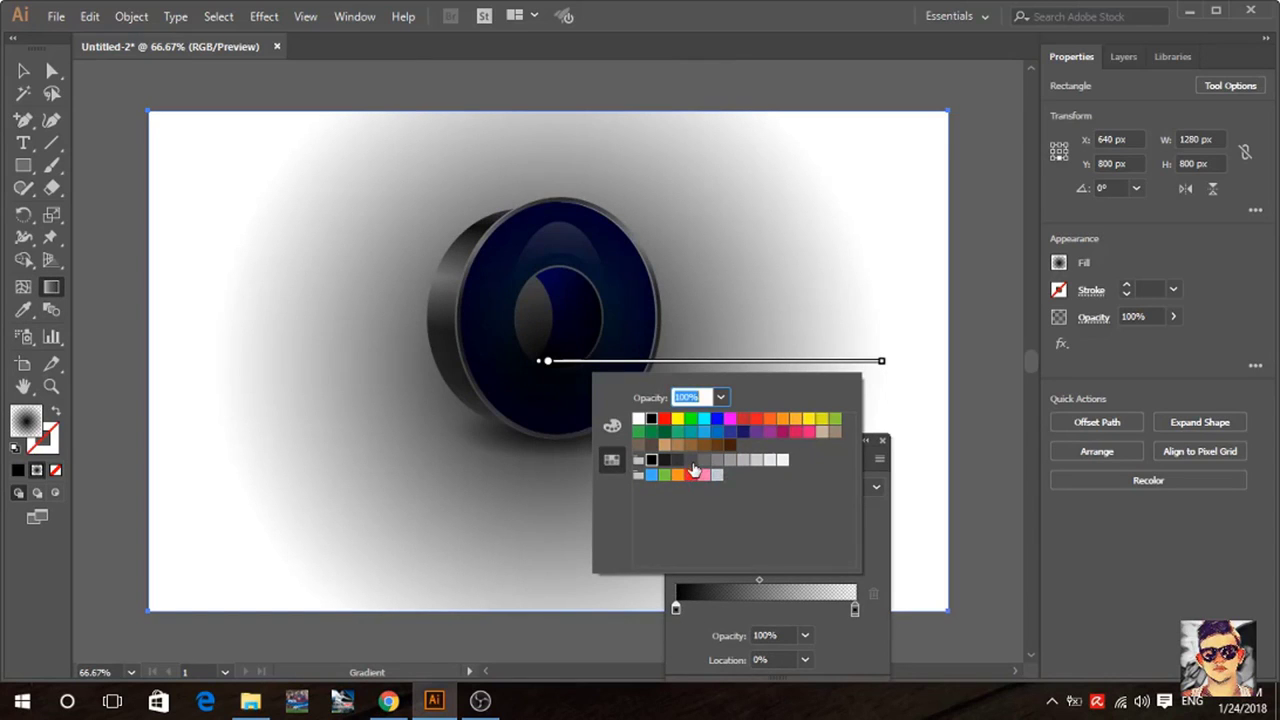
{"action": "left_click", "coordinate": [637, 421]}
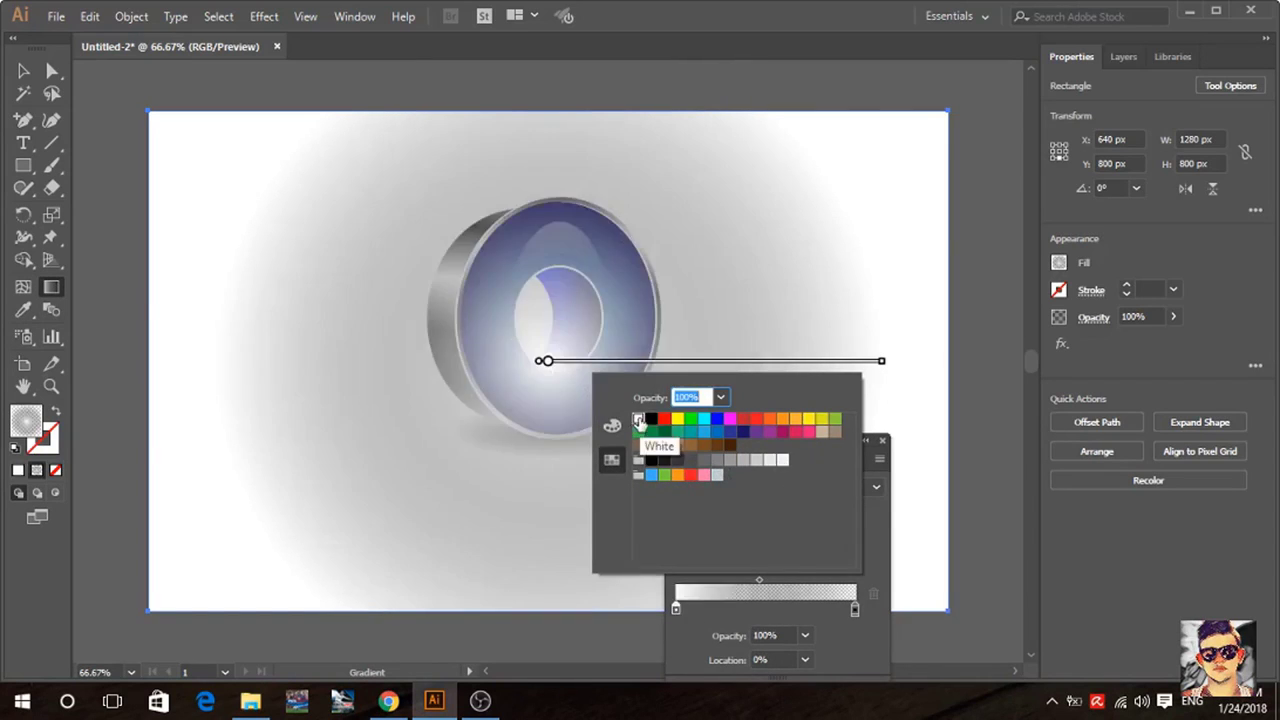
{"action": "left_click", "coordinate": [854, 609]}
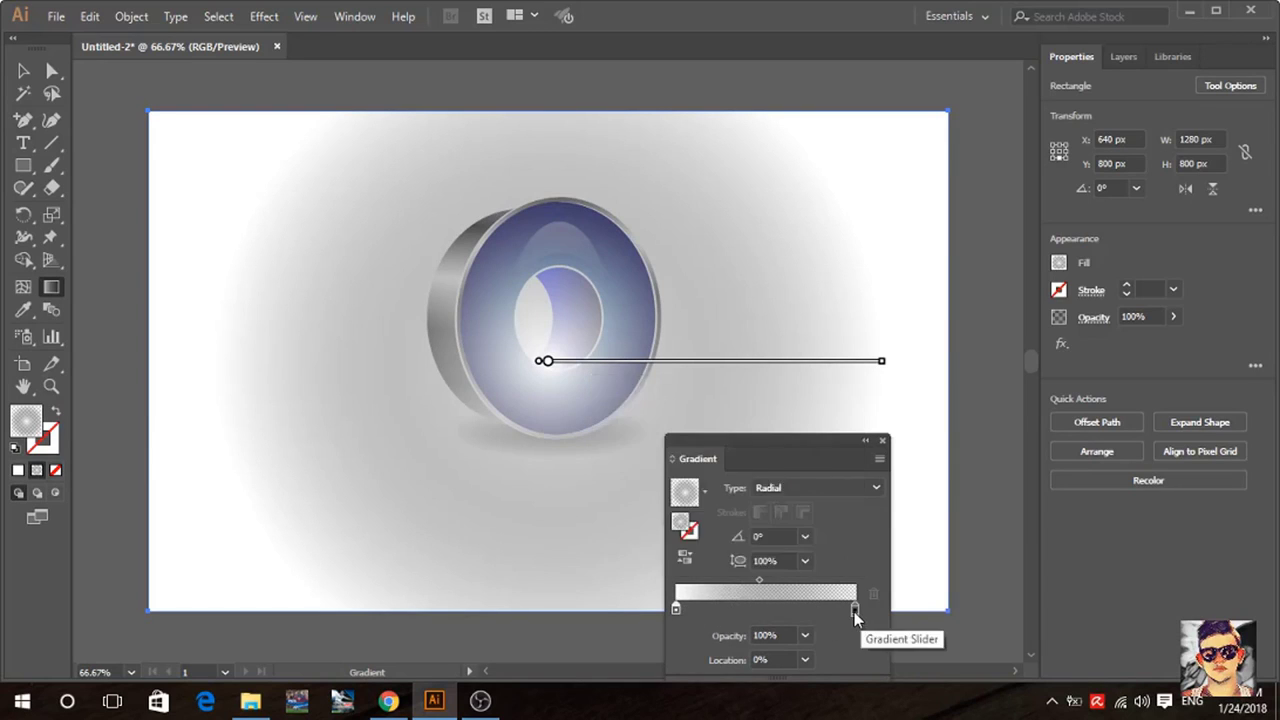
{"action": "double_click", "coordinate": [854, 609]}
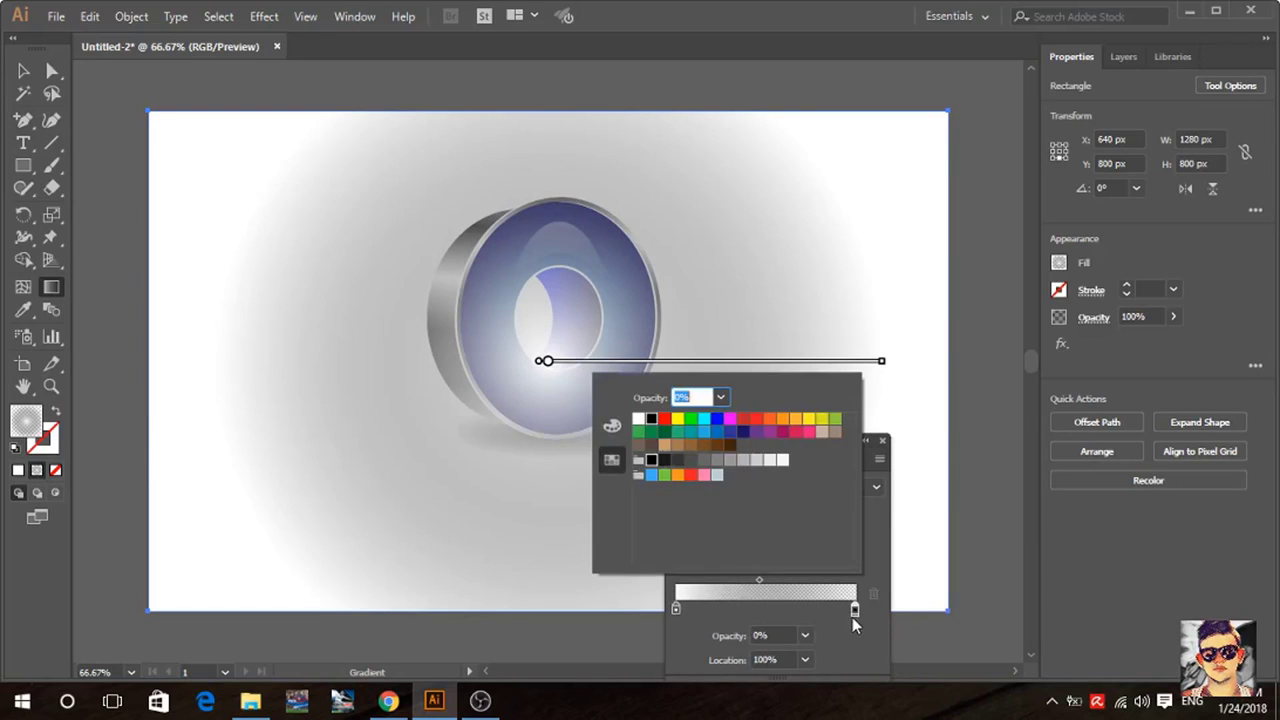
{"action": "left_click", "coordinate": [888, 486]}
Apply the White, Black preset as a radial gradient with a grey outer stop.
{"action": "left_click", "coordinate": [705, 490]}
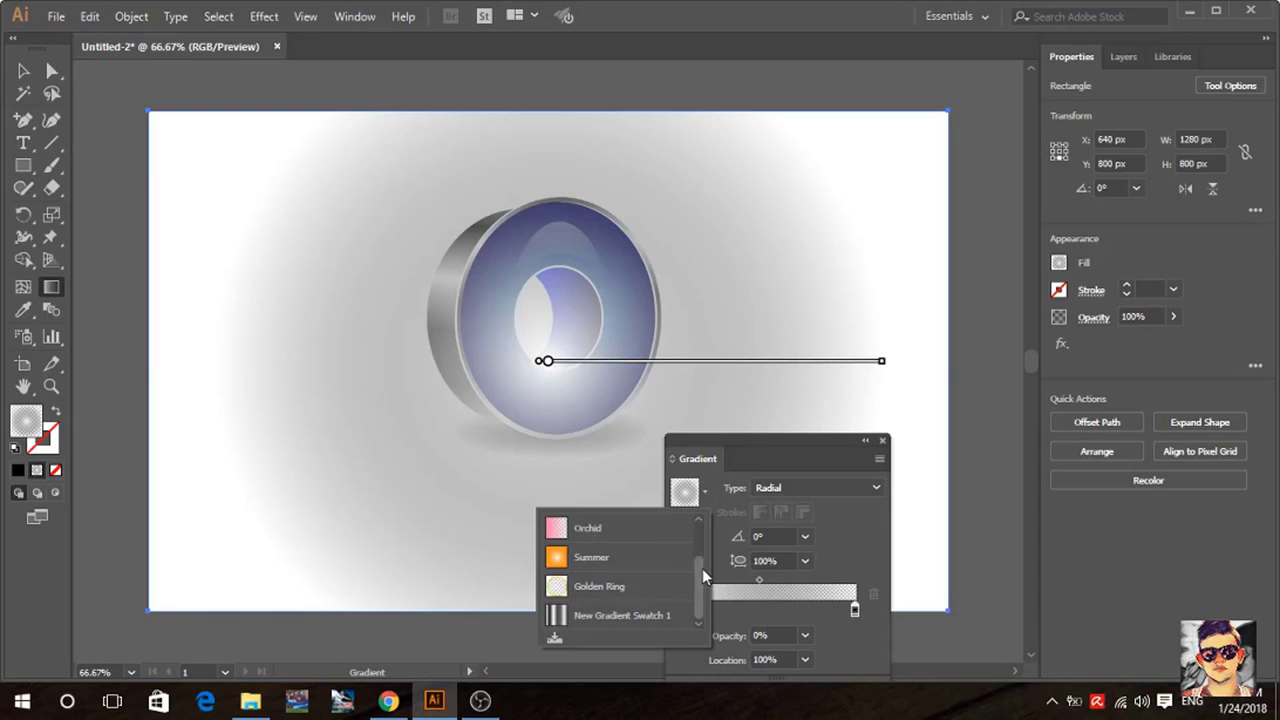
{"action": "scroll", "coordinate": [702, 568], "scroll_direction": "up", "scroll_amount": 2}
{"action": "left_click", "coordinate": [665, 528]}
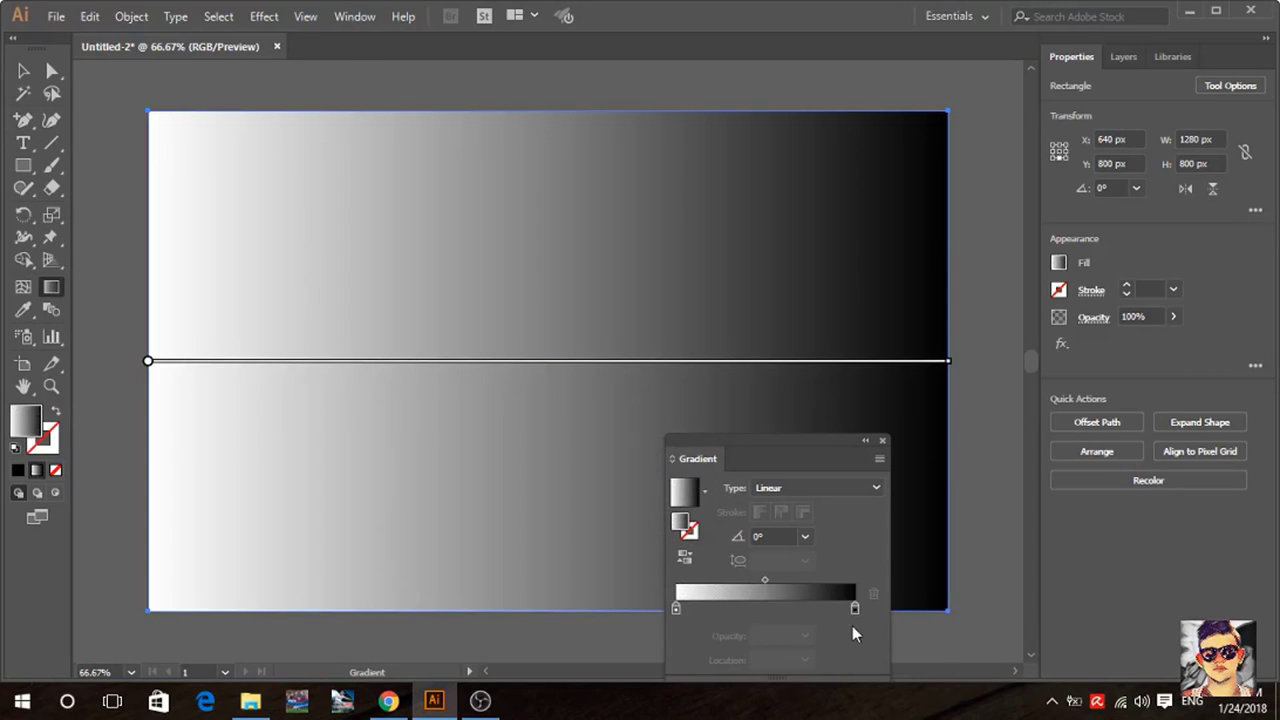
{"action": "left_click", "coordinate": [809, 488]}
{"action": "left_click", "coordinate": [796, 527]}
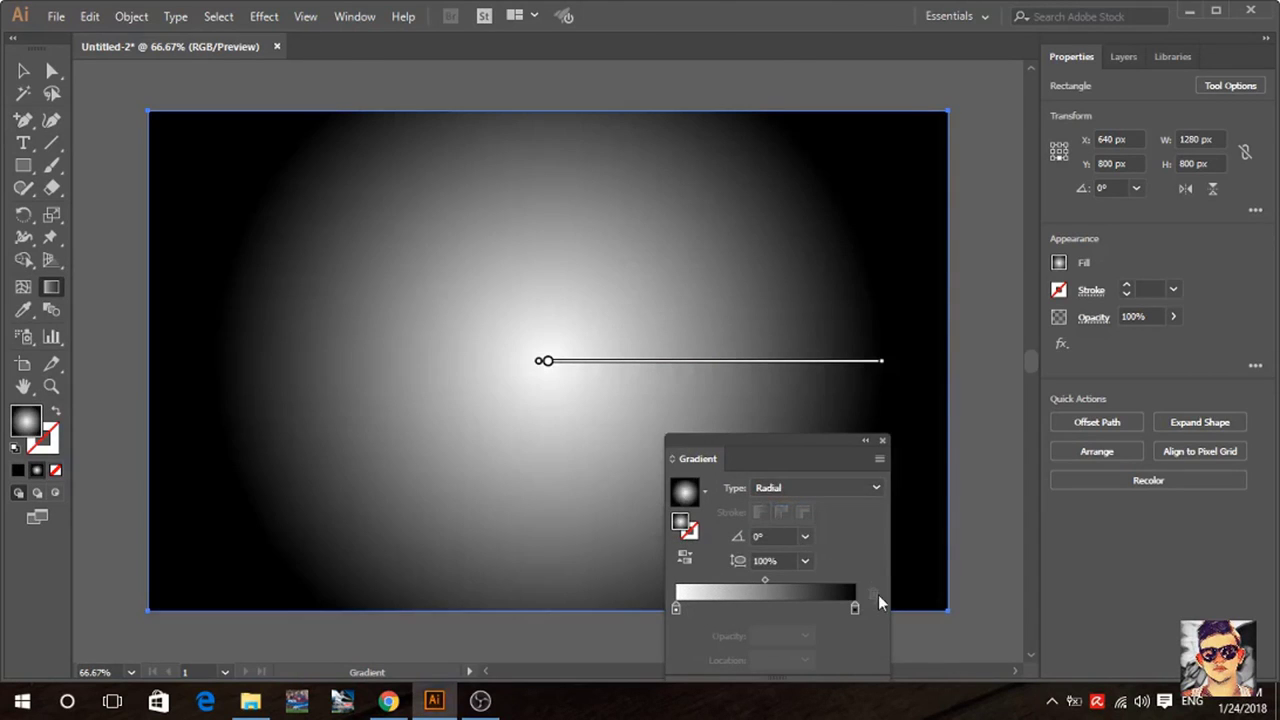
{"action": "left_click", "coordinate": [854, 607]}
{"action": "double_click", "coordinate": [854, 607]}
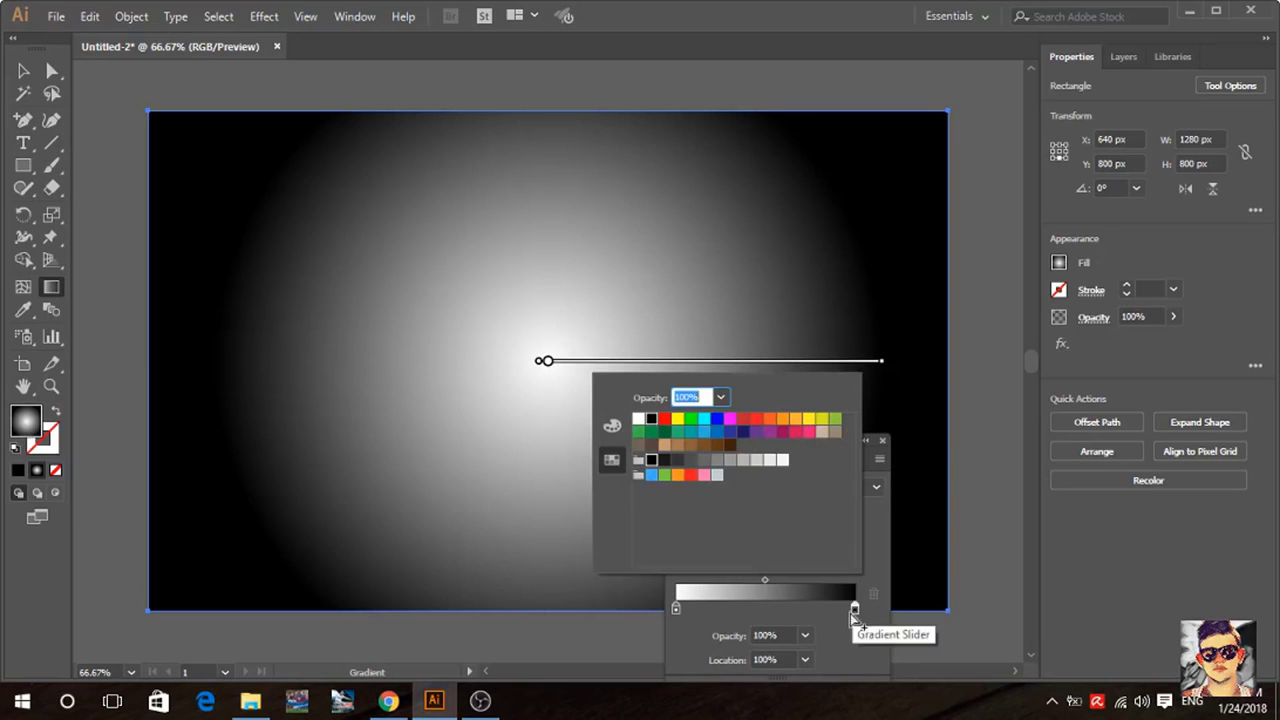
{"action": "left_click", "coordinate": [716, 460]}
{"action": "left_click", "coordinate": [703, 460]}
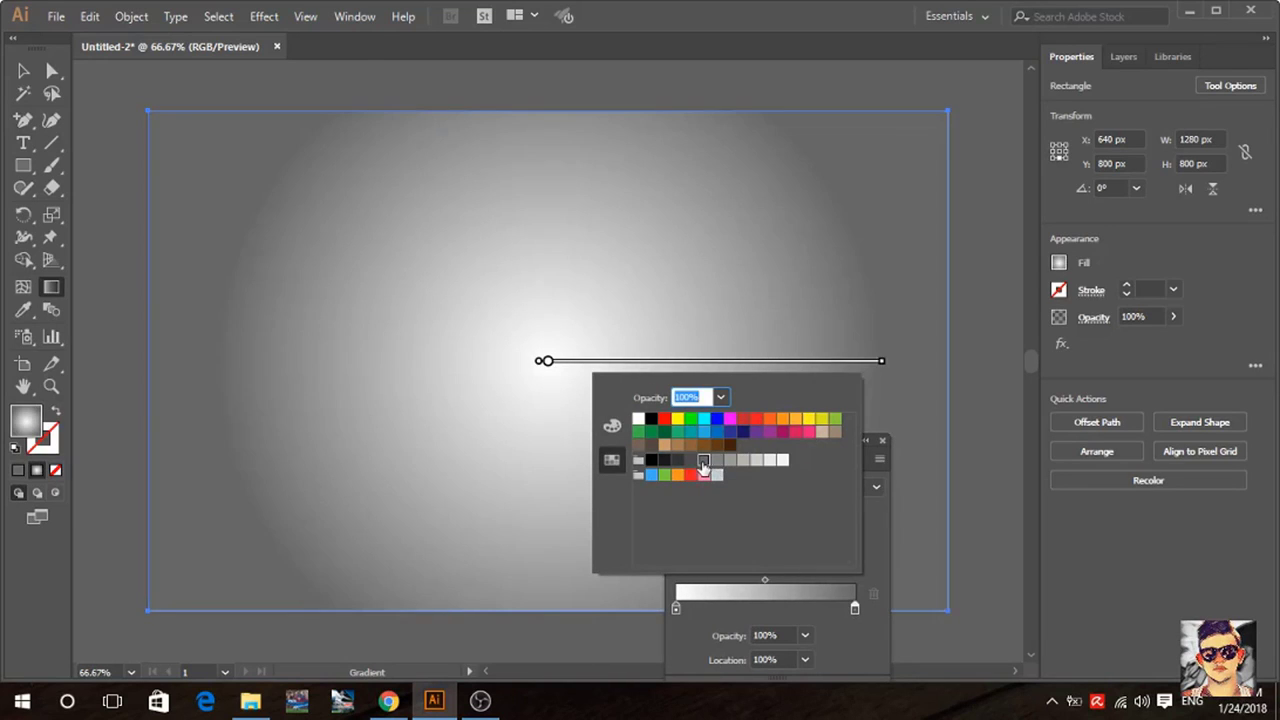
{"action": "left_click", "coordinate": [876, 538]}
{"action": "left_click", "coordinate": [882, 440]}
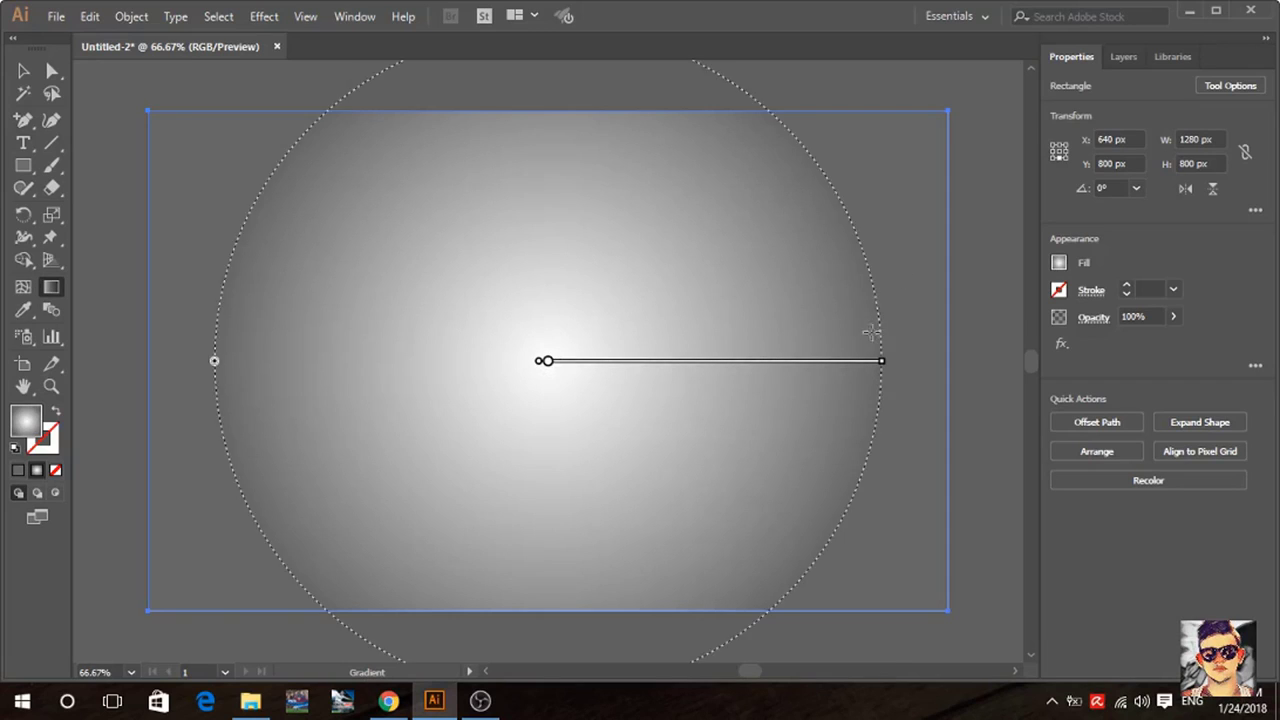
Centre the radial gradient just above the artboard's middle and stretch it across the background.
{"action": "left_click_drag", "start_coordinate": [920, 205], "coordinate": [933, 234]}
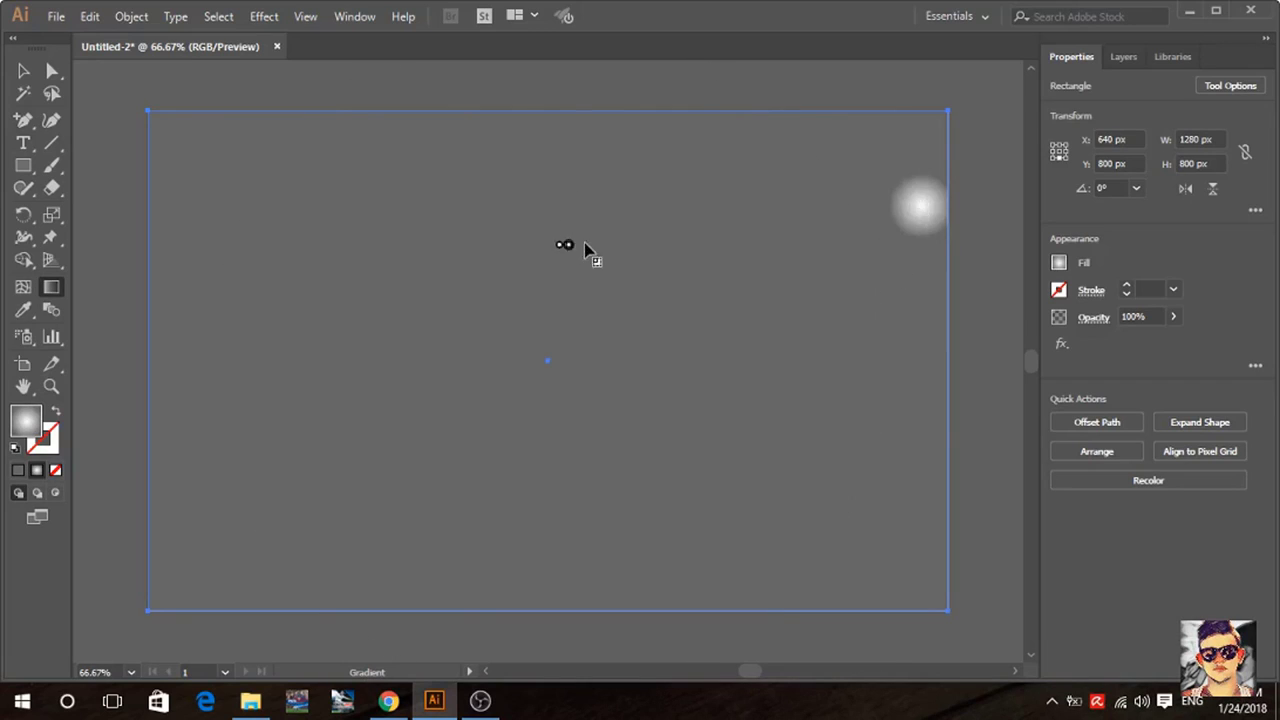
{"action": "left_click_drag", "start_coordinate": [566, 244], "coordinate": [967, 210]}
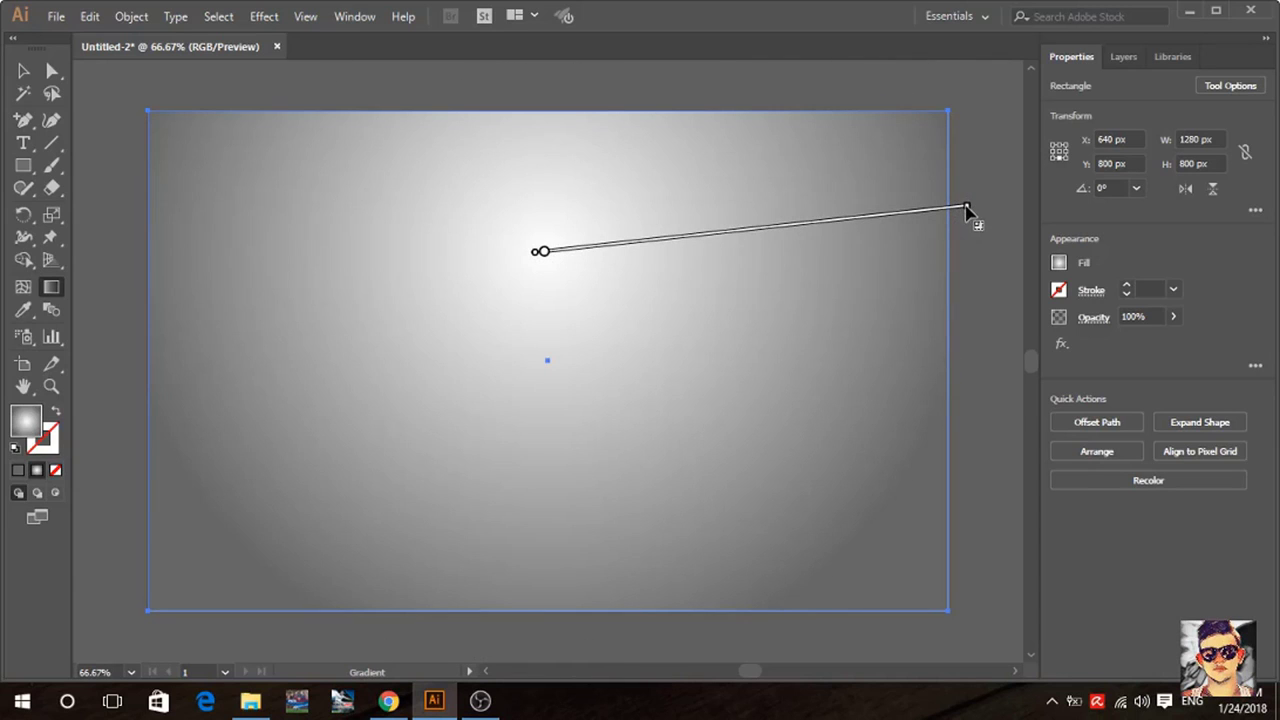
{"action": "left_click_drag", "start_coordinate": [967, 210], "coordinate": [1012, 201]}
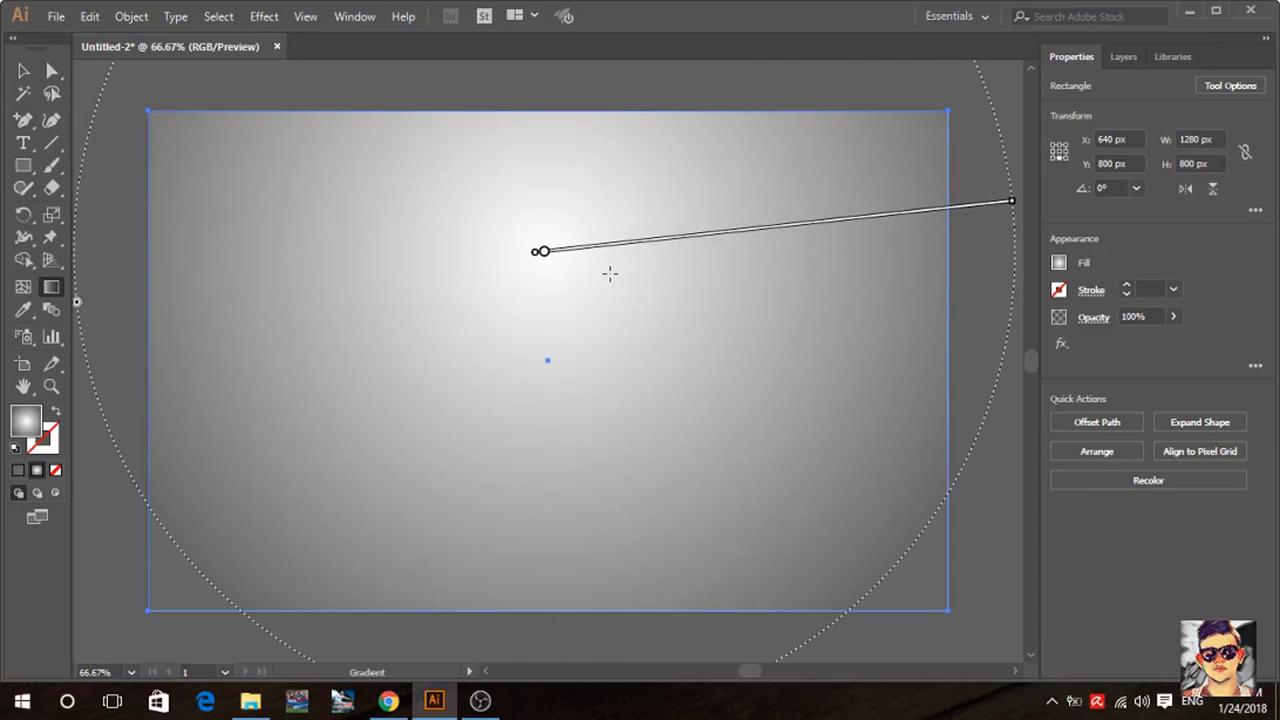
{"action": "key", "text": "ctrl+minus"}
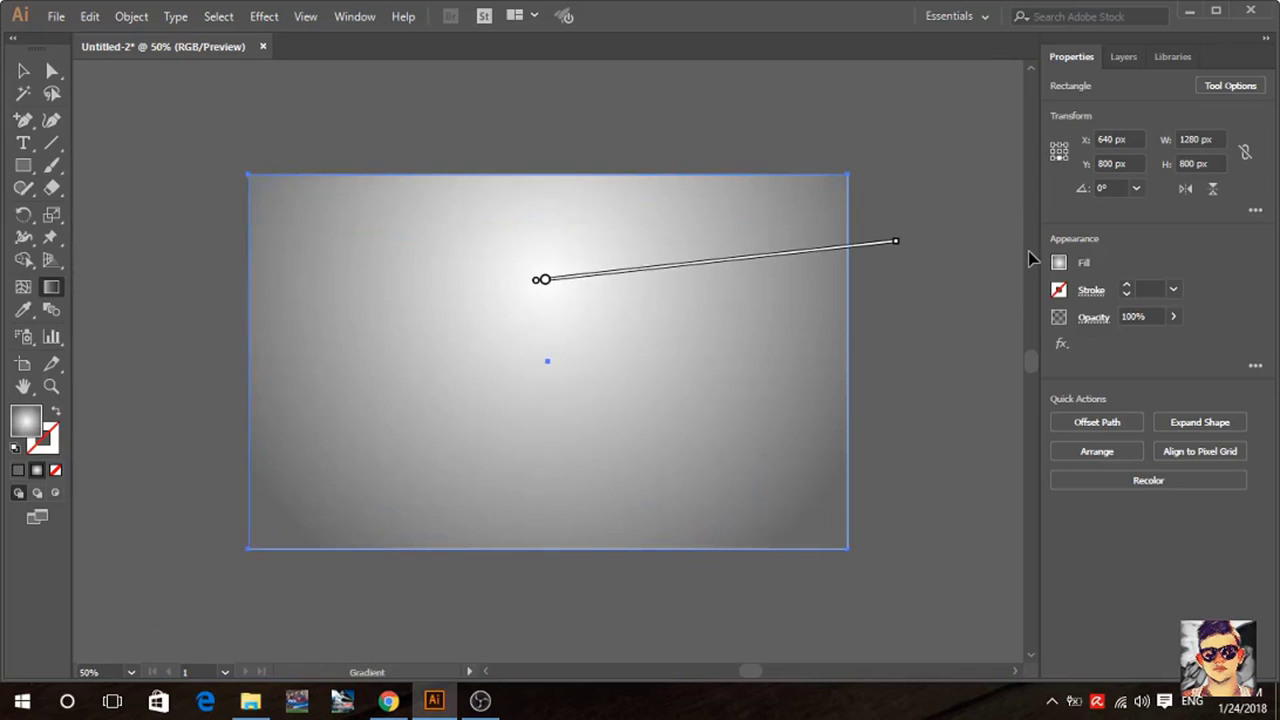
{"action": "left_click_drag", "start_coordinate": [895, 241], "coordinate": [938, 243]}
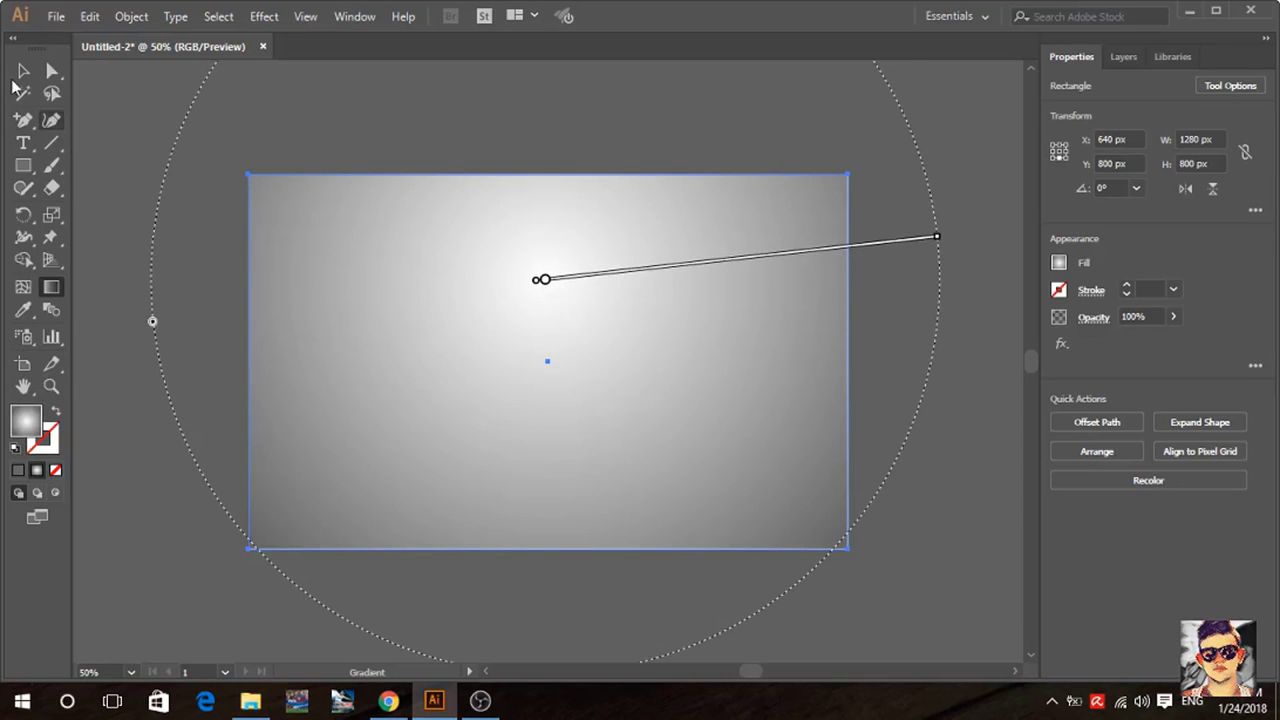
{"action": "left_click", "coordinate": [23, 71]}
Send the grey gradient background rectangle behind the ring and lock it in the Layers panel.
{"action": "key", "text": "ctrl+0"}
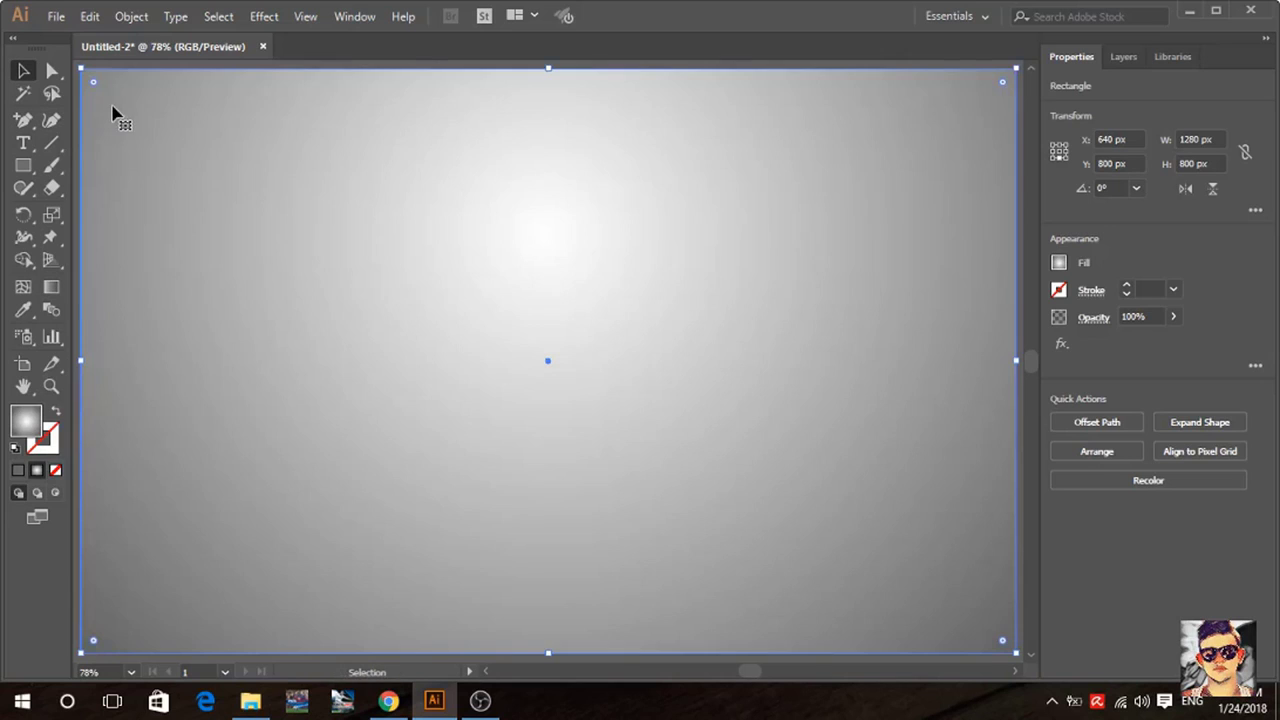
{"action": "right_click", "coordinate": [284, 214]}
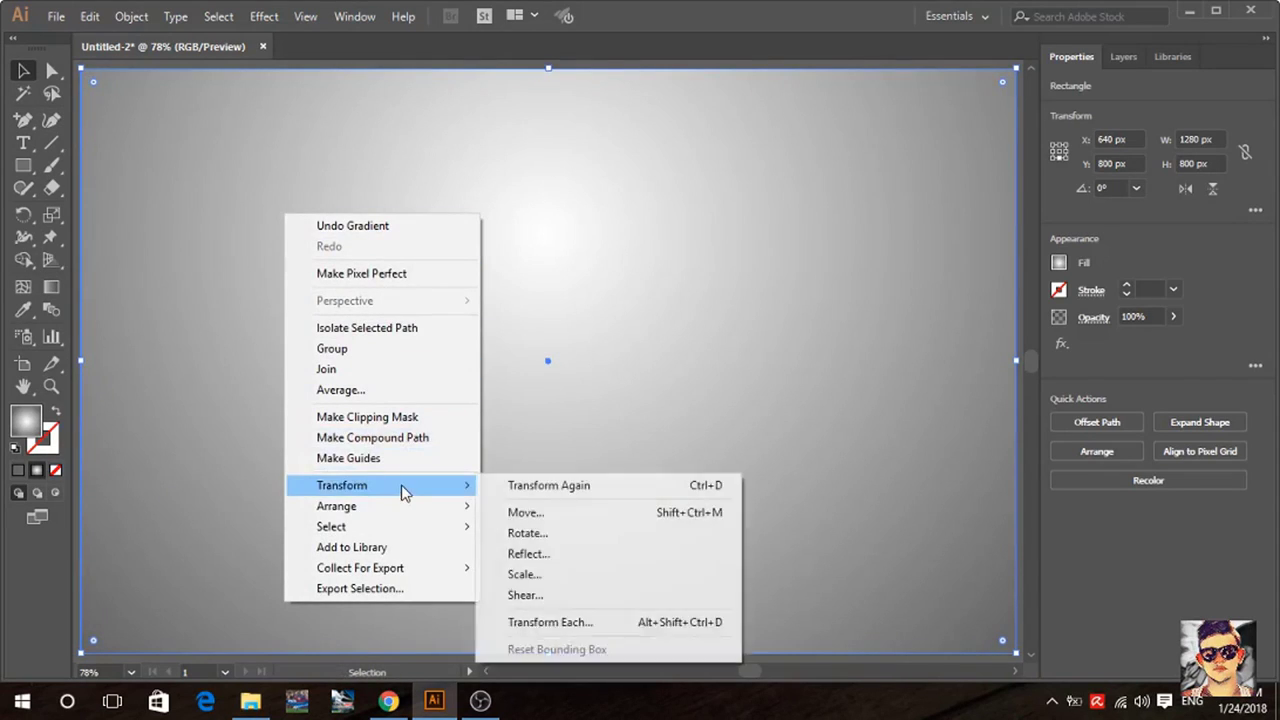
{"action": "mouse_move", "coordinate": [336, 506]}
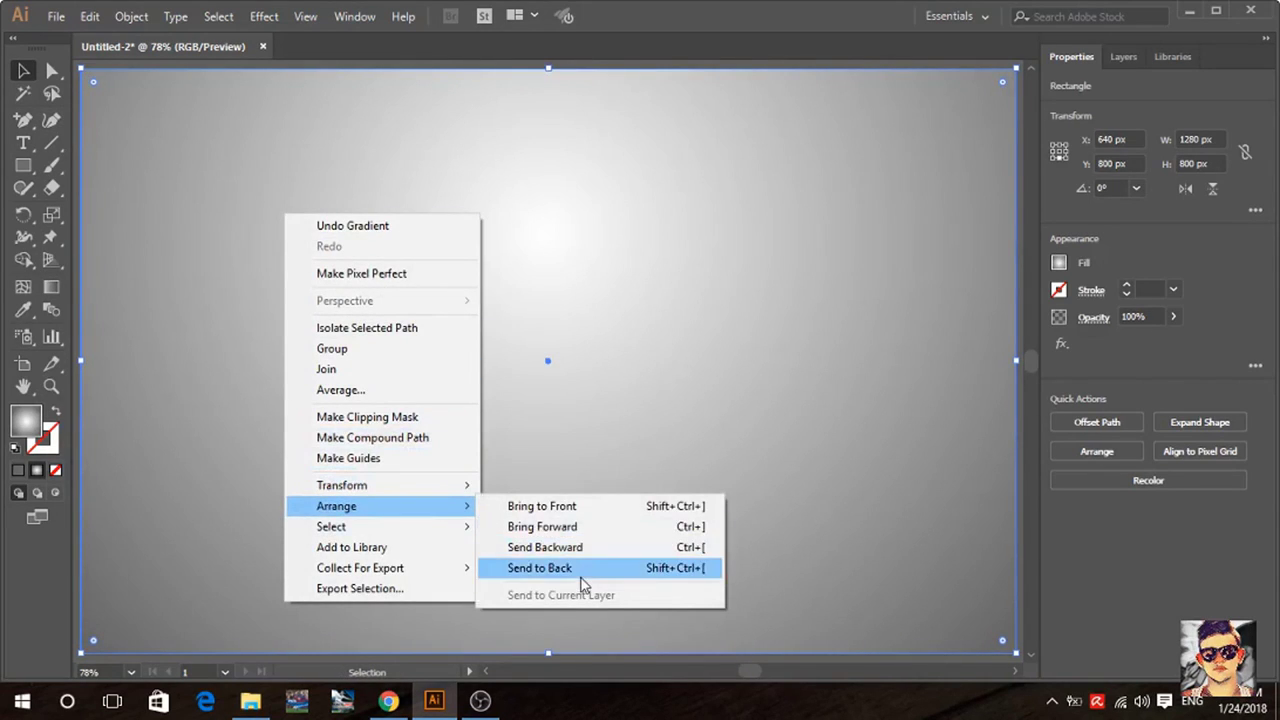
{"action": "left_click", "coordinate": [585, 572]}
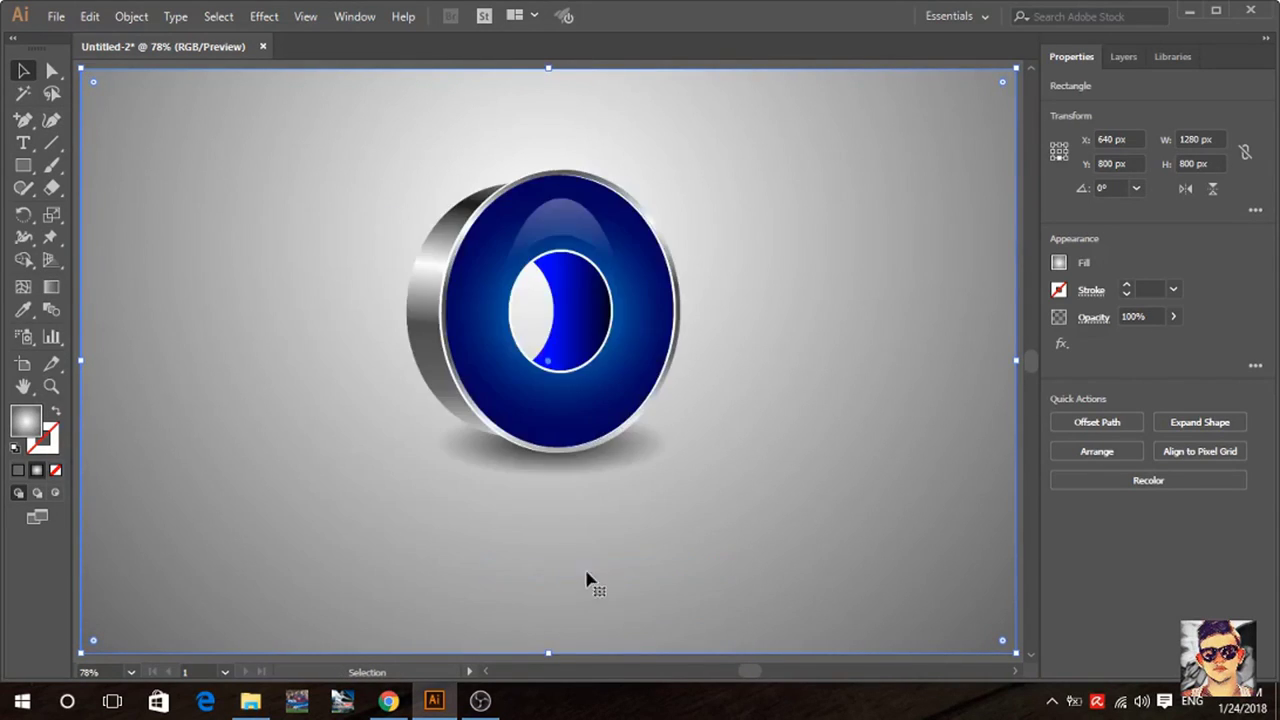
{"action": "left_click", "coordinate": [1122, 57]}
{"action": "left_click", "coordinate": [1098, 86]}
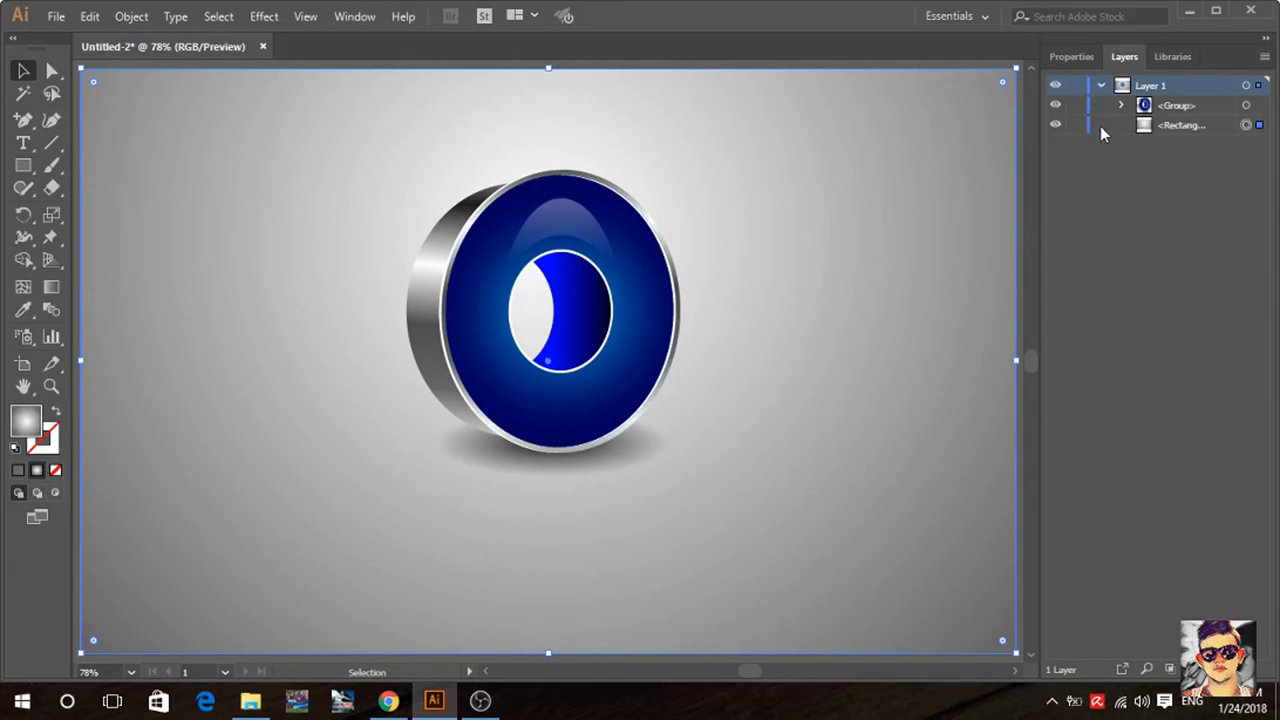
{"action": "left_click", "coordinate": [1076, 125]}
Move the whole ring group slightly lower on the background.
{"action": "left_click_drag", "start_coordinate": [390, 108], "coordinate": [671, 532]}
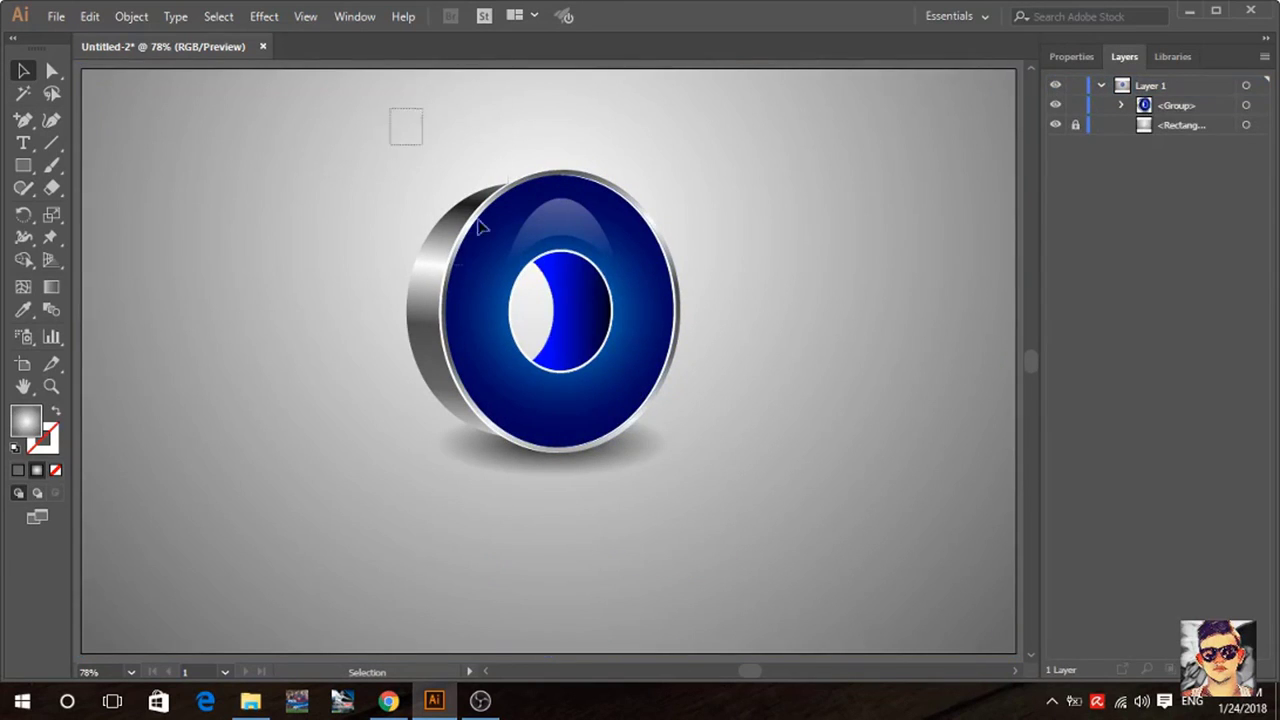
{"action": "left_click_drag", "start_coordinate": [603, 366], "coordinate": [609, 390]}
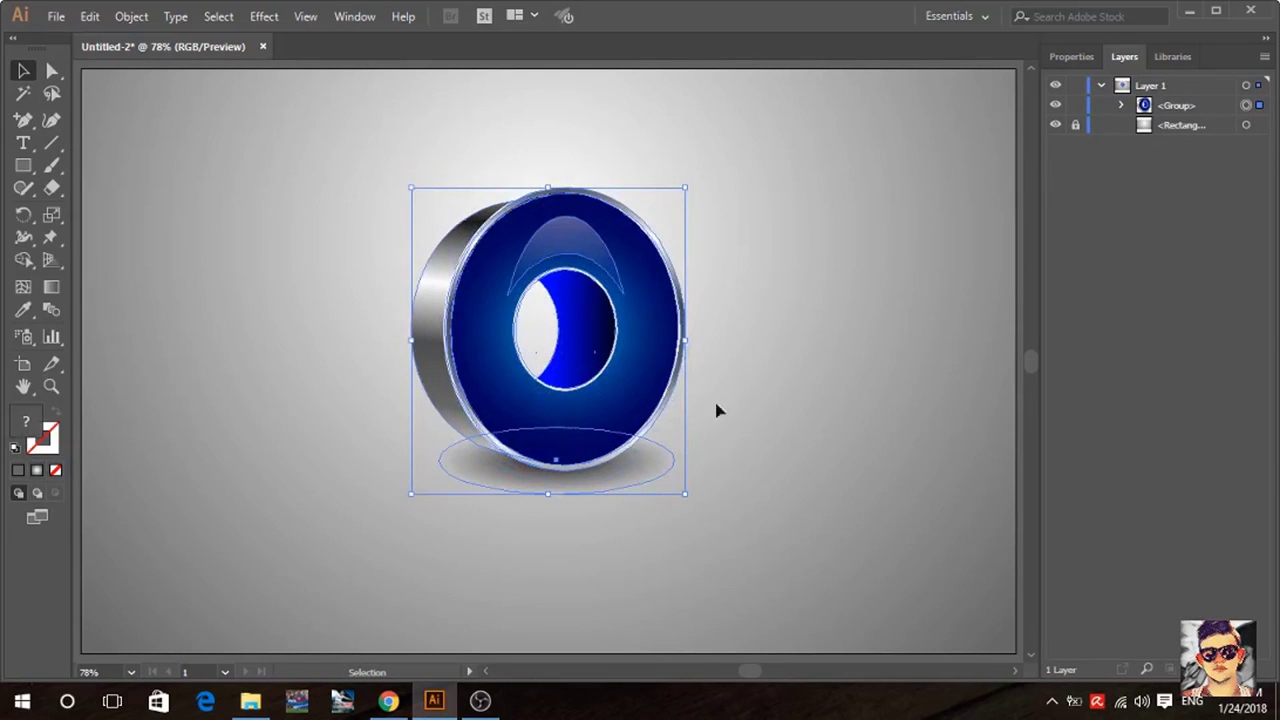
{"action": "left_click", "coordinate": [858, 397]}
Ungroup the ring into its separate parts.
{"action": "left_click", "coordinate": [1071, 56]}
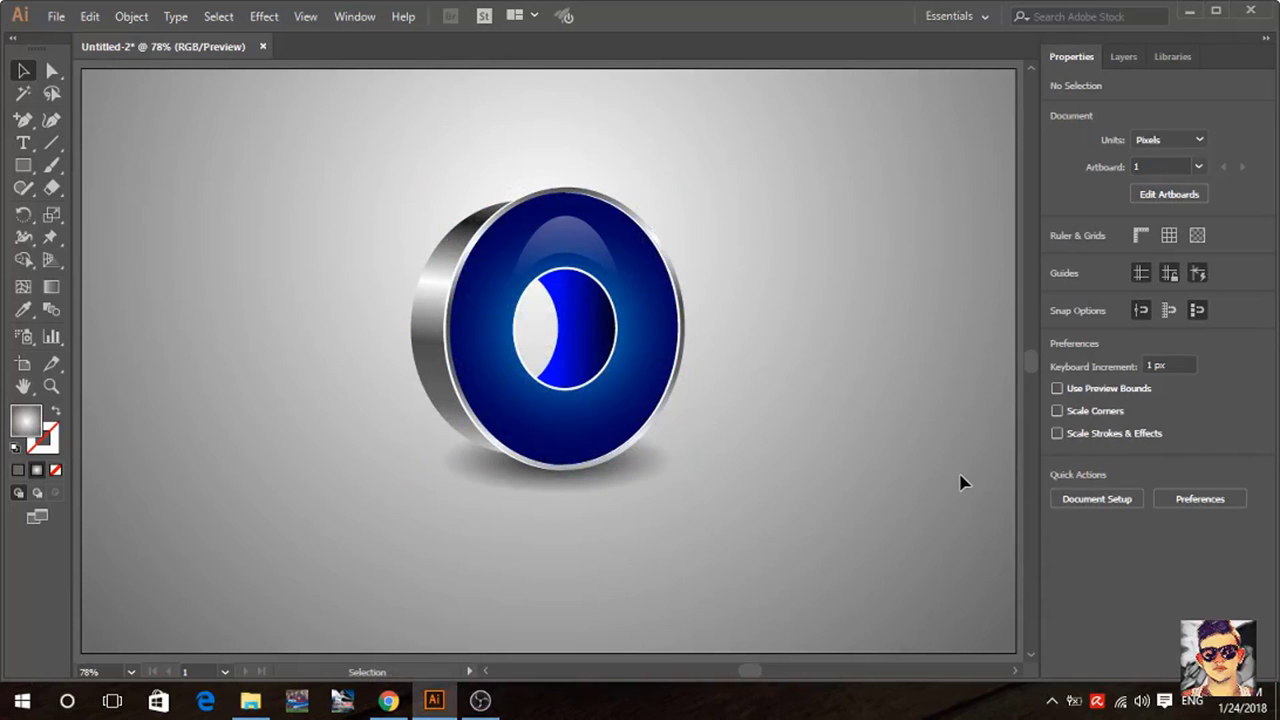
{"action": "left_click", "coordinate": [578, 280]}
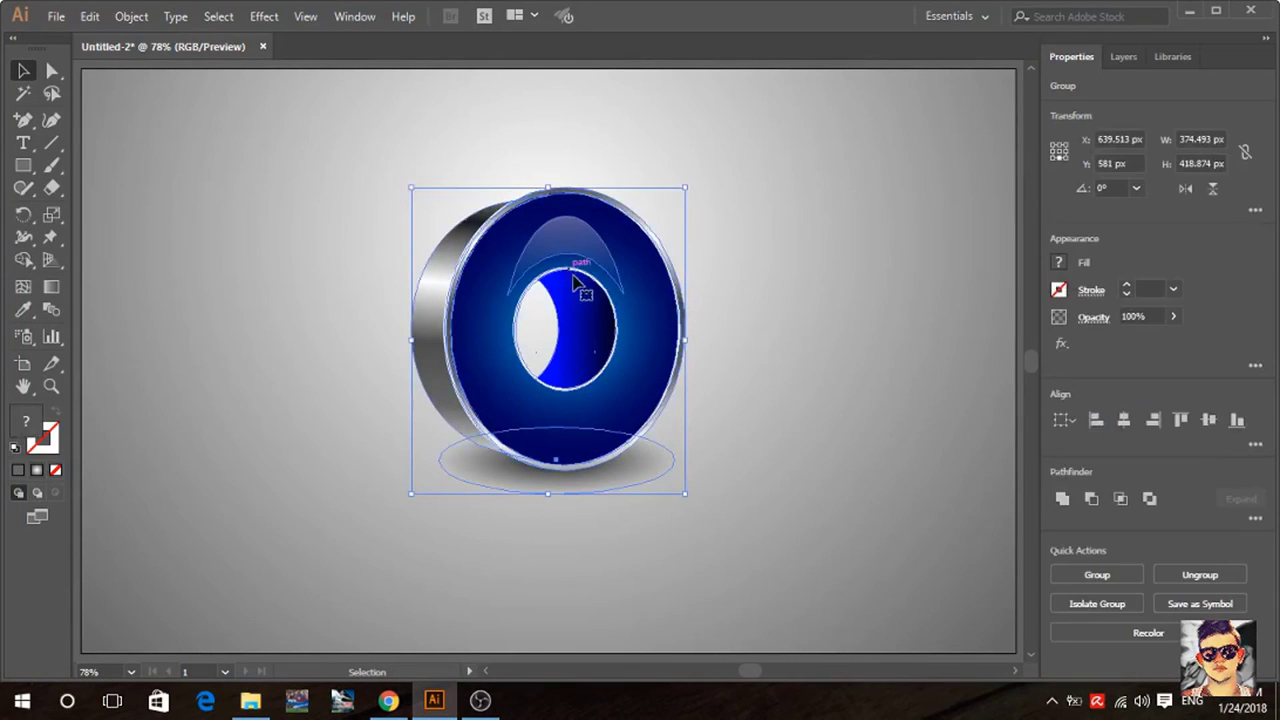
{"action": "left_click", "coordinate": [709, 332]}
{"action": "right_click", "coordinate": [636, 291]}
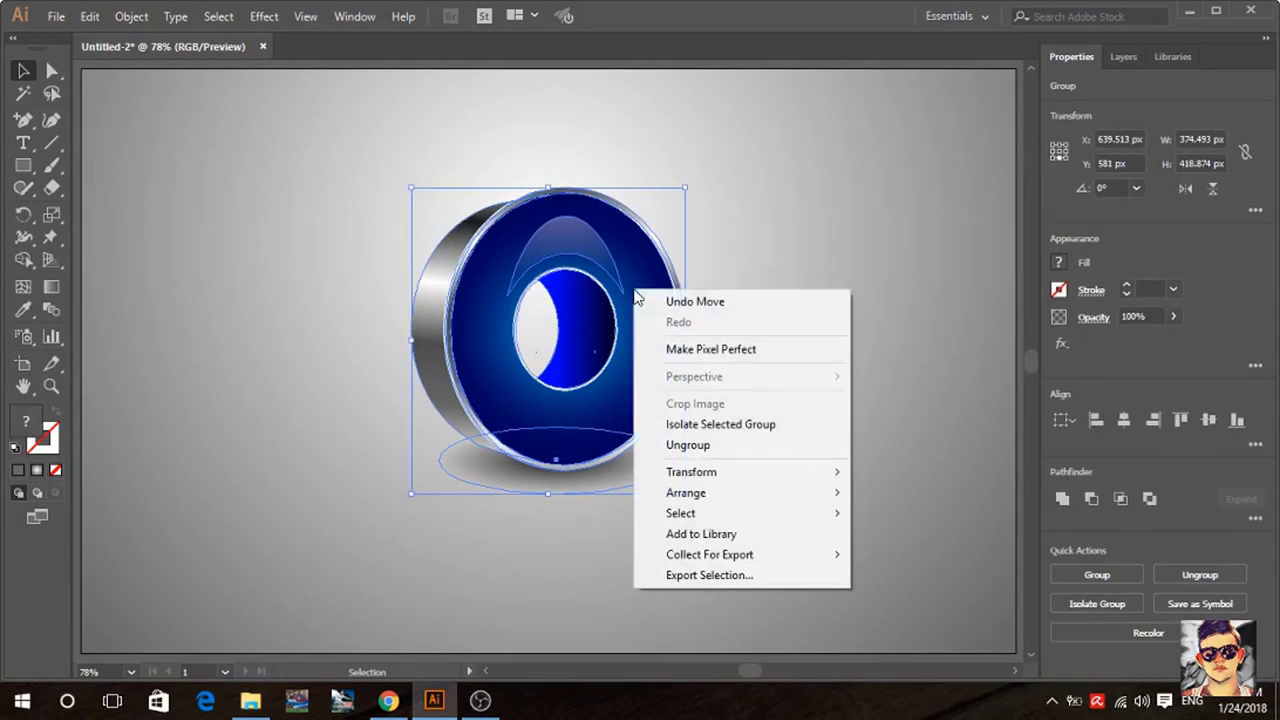
{"action": "left_click", "coordinate": [727, 452]}
{"action": "left_click", "coordinate": [760, 390]}
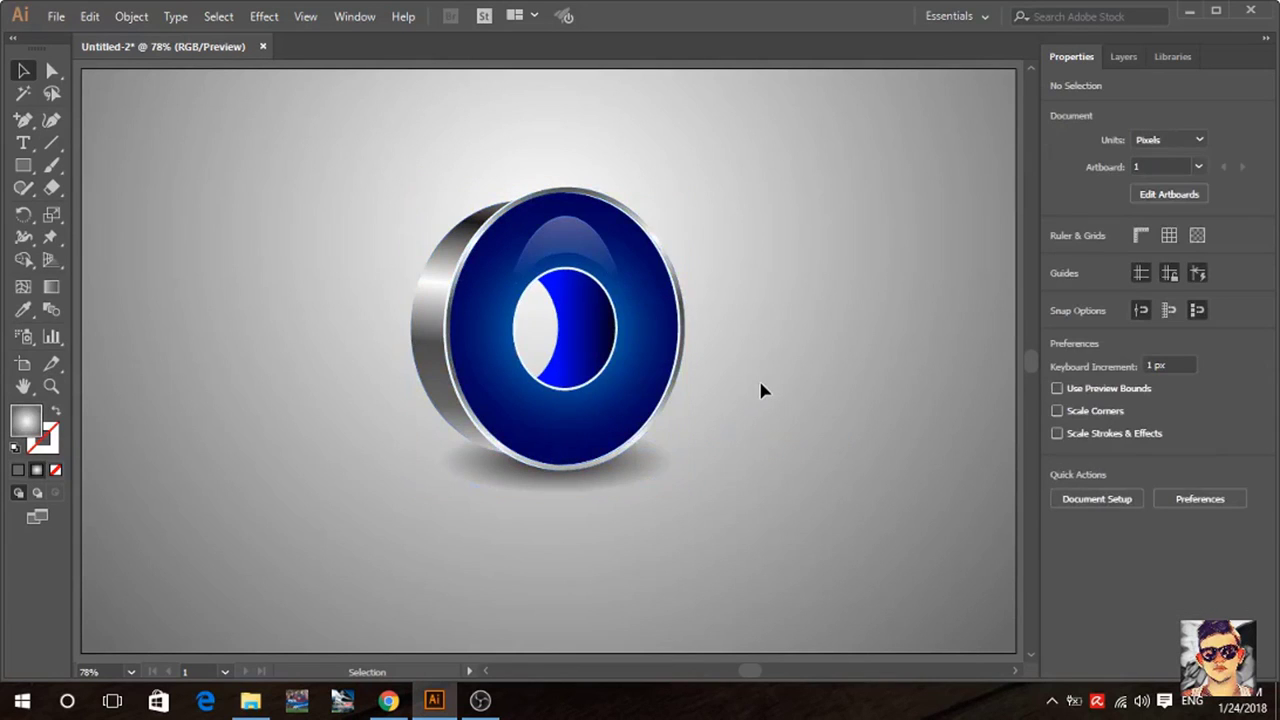
Apply New Gradient Swatch 1 to the inner hole's rim.
{"action": "key", "text": "ctrl+plus"}
{"action": "key", "text": "ctrl+plus"}
{"action": "key", "text": "ctrl+plus"}
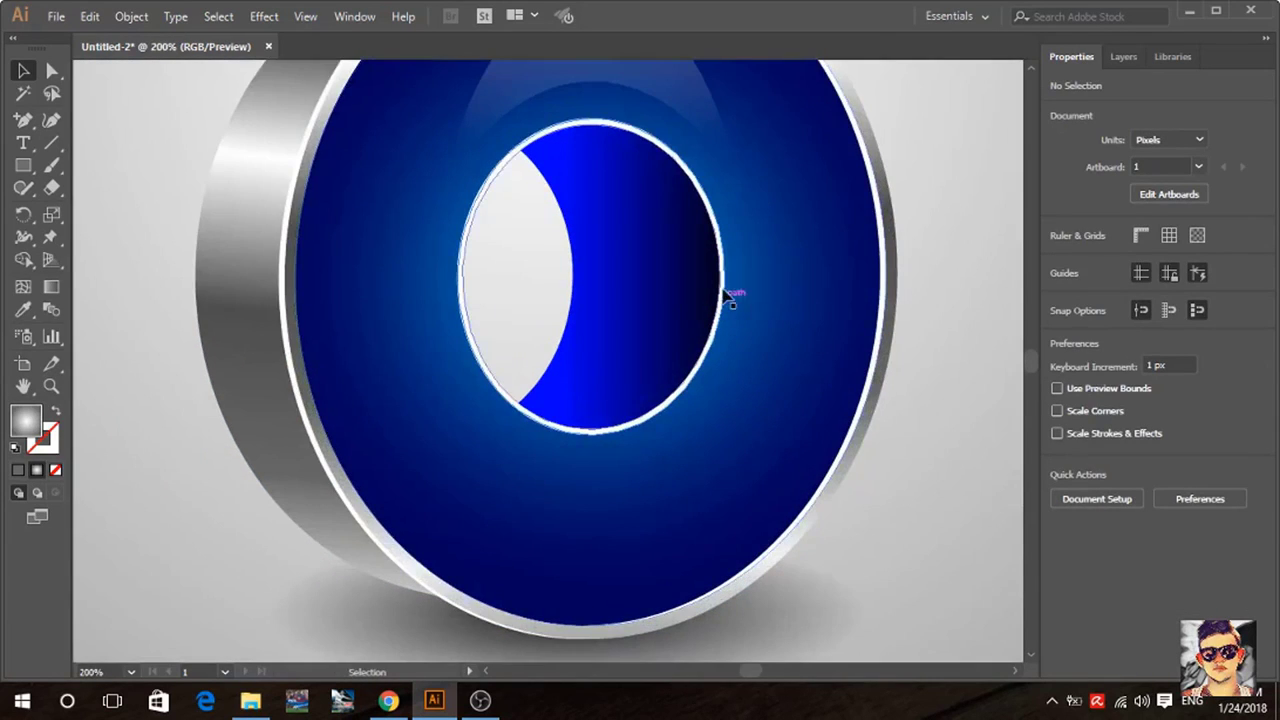
{"action": "left_click", "coordinate": [722, 283]}
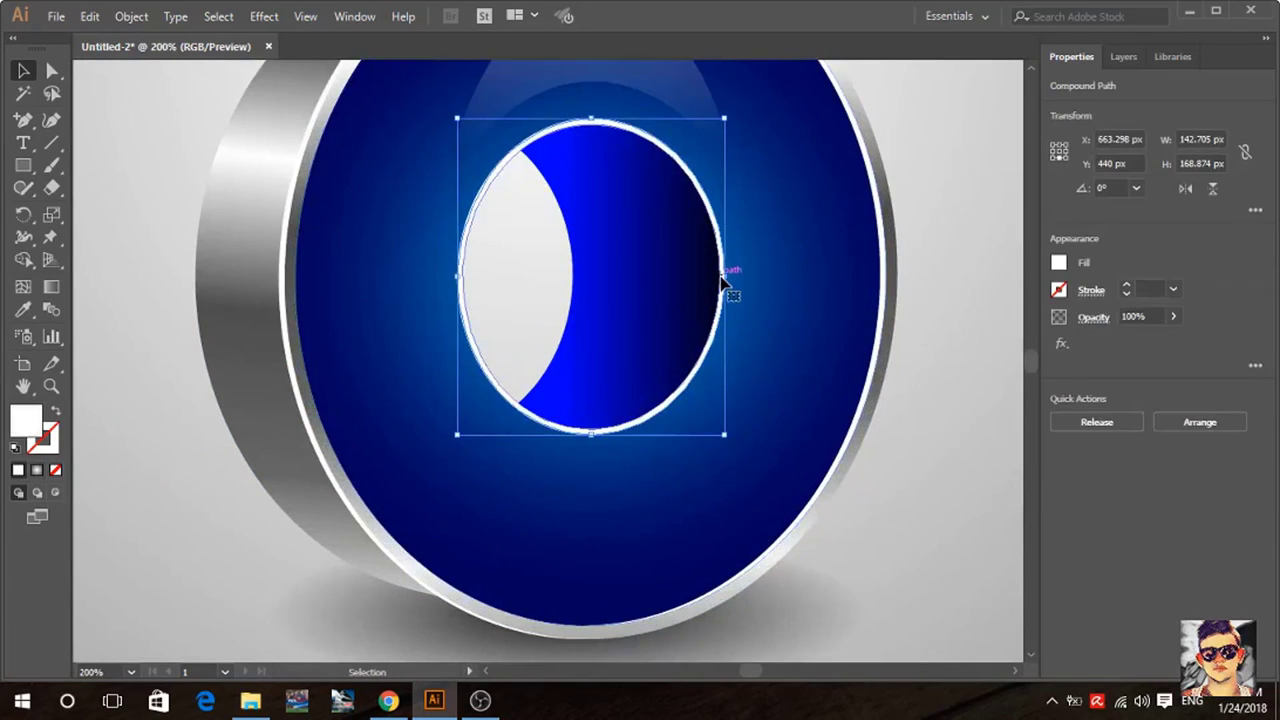
{"action": "left_click", "coordinate": [45, 290]}
{"action": "double_click", "coordinate": [46, 289]}
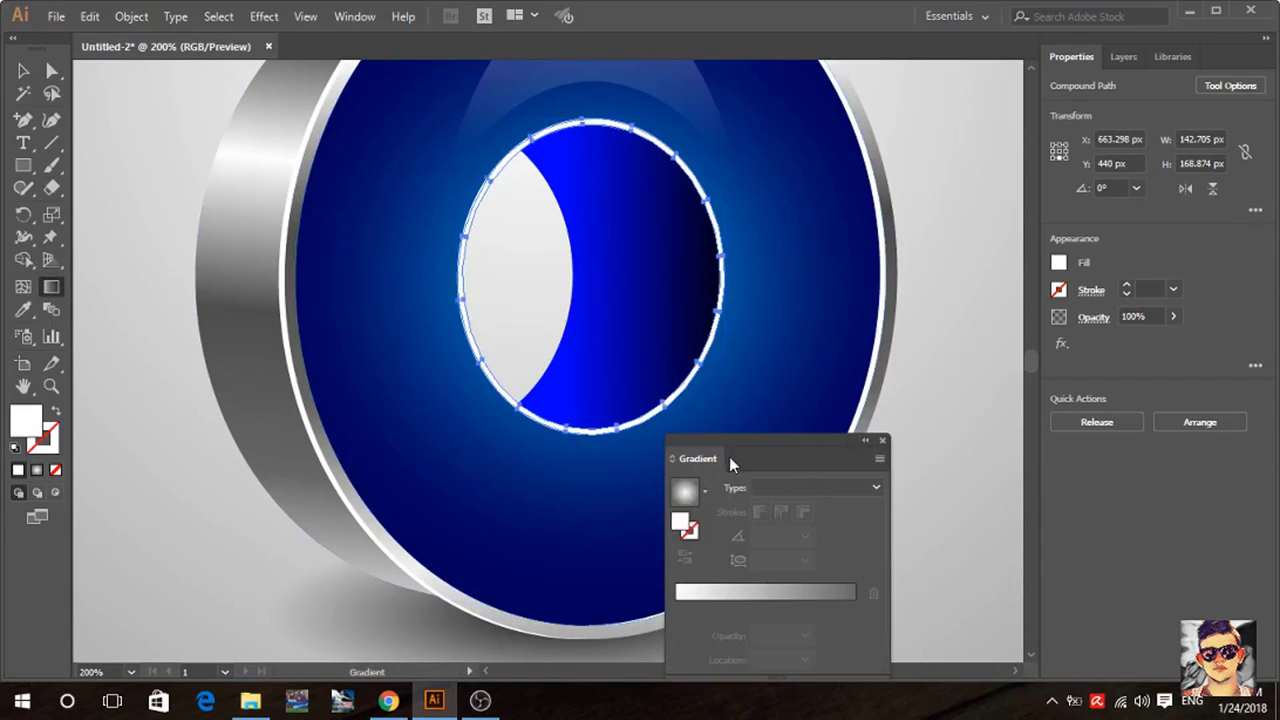
{"action": "left_click", "coordinate": [705, 491]}
{"action": "left_click", "coordinate": [622, 615]}
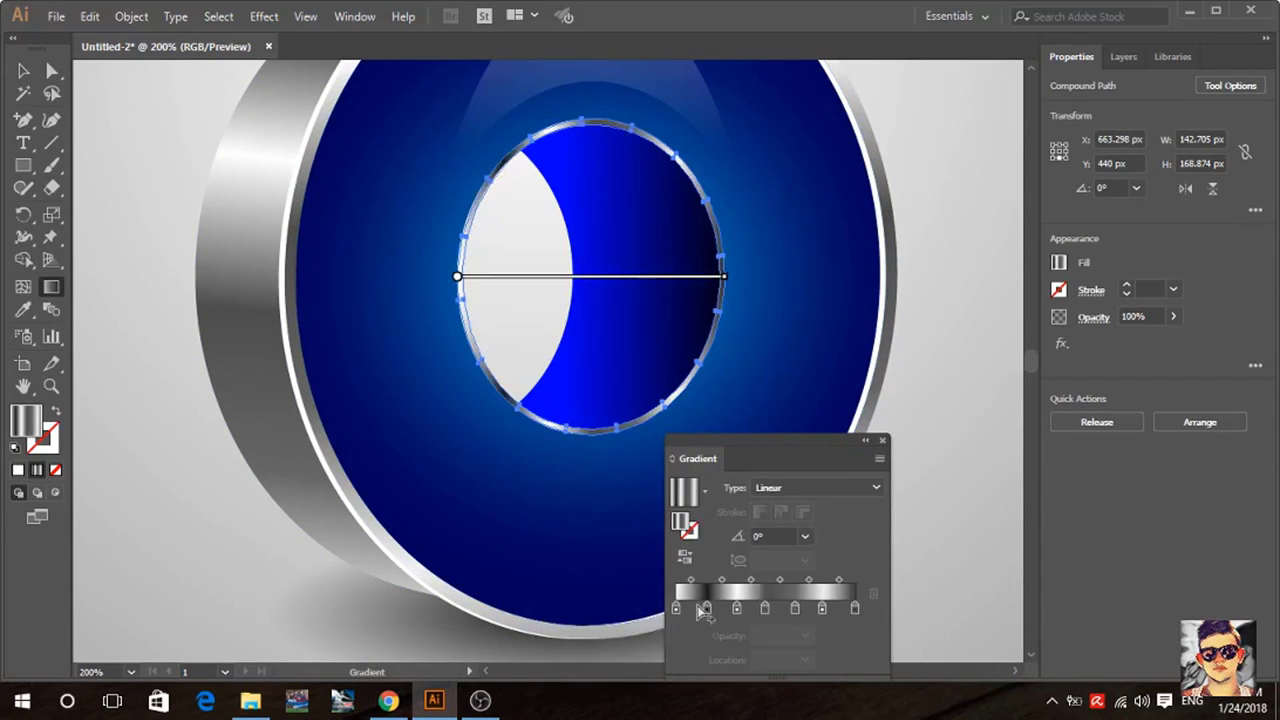
{"action": "left_click", "coordinate": [882, 441]}
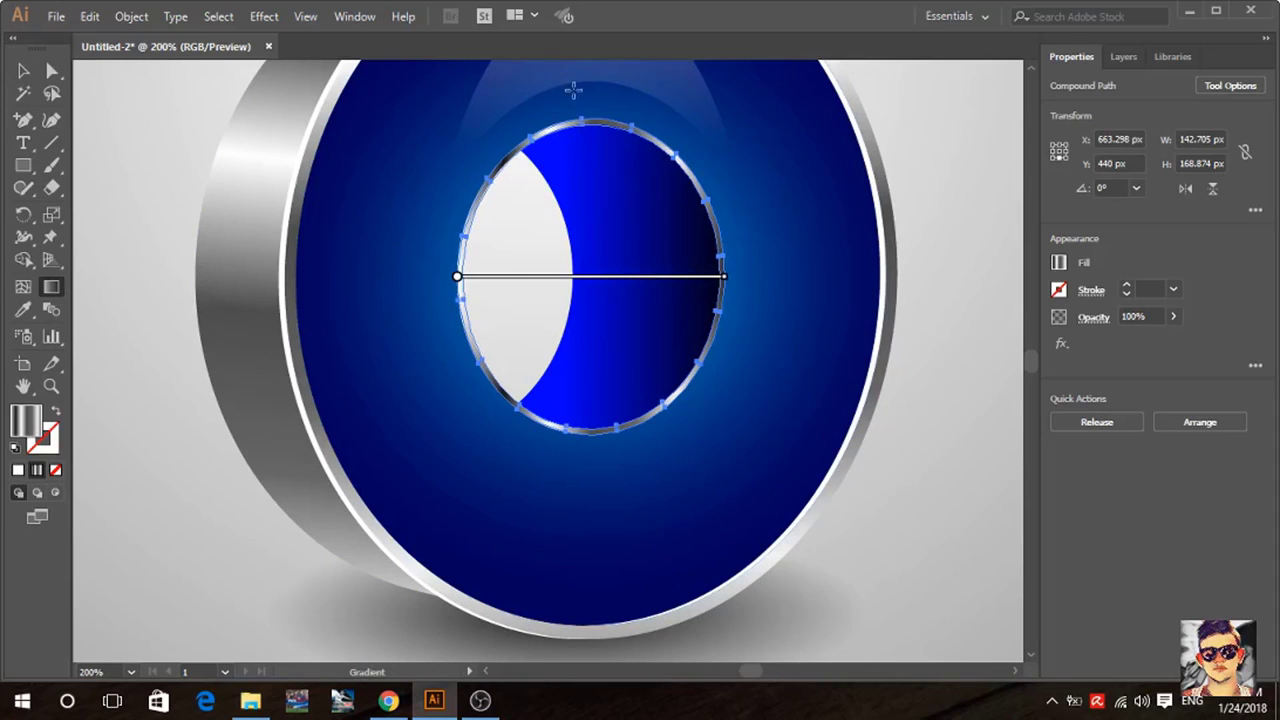
Angle the rim gradient steeply from top down toward the bottom, then check the full artboard.
{"action": "left_click_drag", "start_coordinate": [573, 90], "coordinate": [633, 508]}
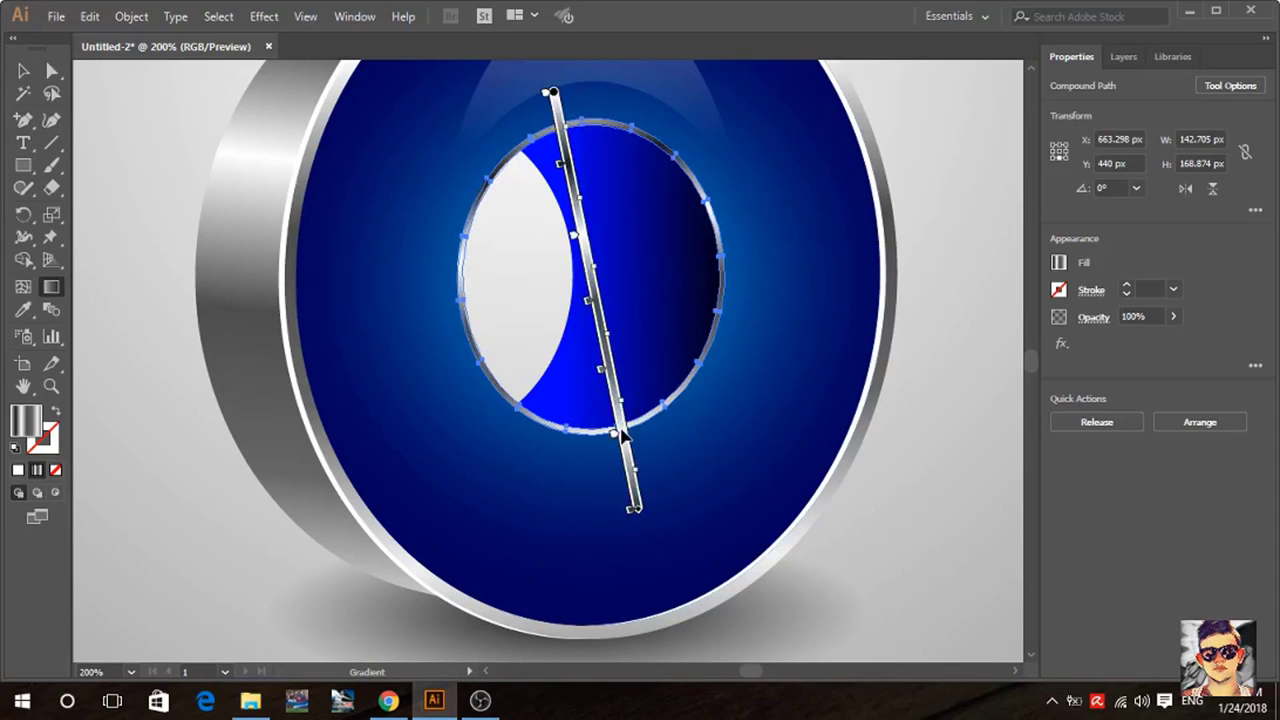
{"action": "left_click_drag", "start_coordinate": [545, 70], "coordinate": [628, 487]}
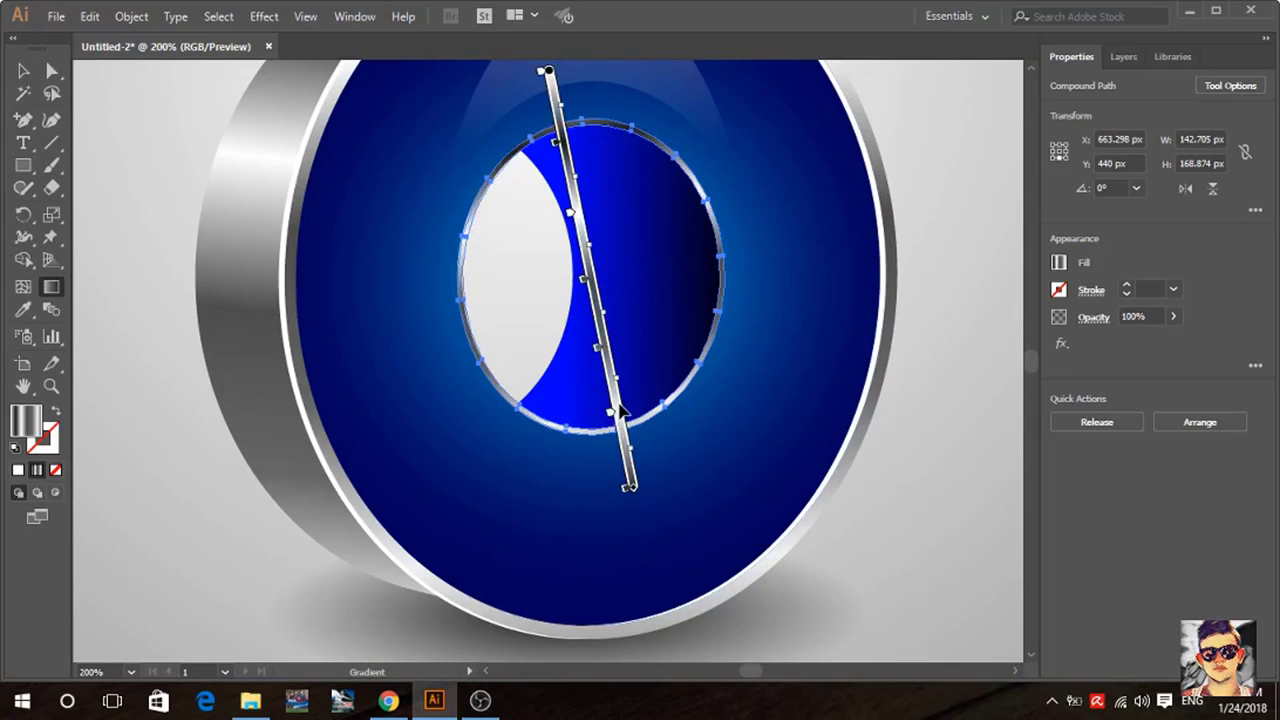
{"action": "left_click_drag", "start_coordinate": [620, 410], "coordinate": [640, 455]}
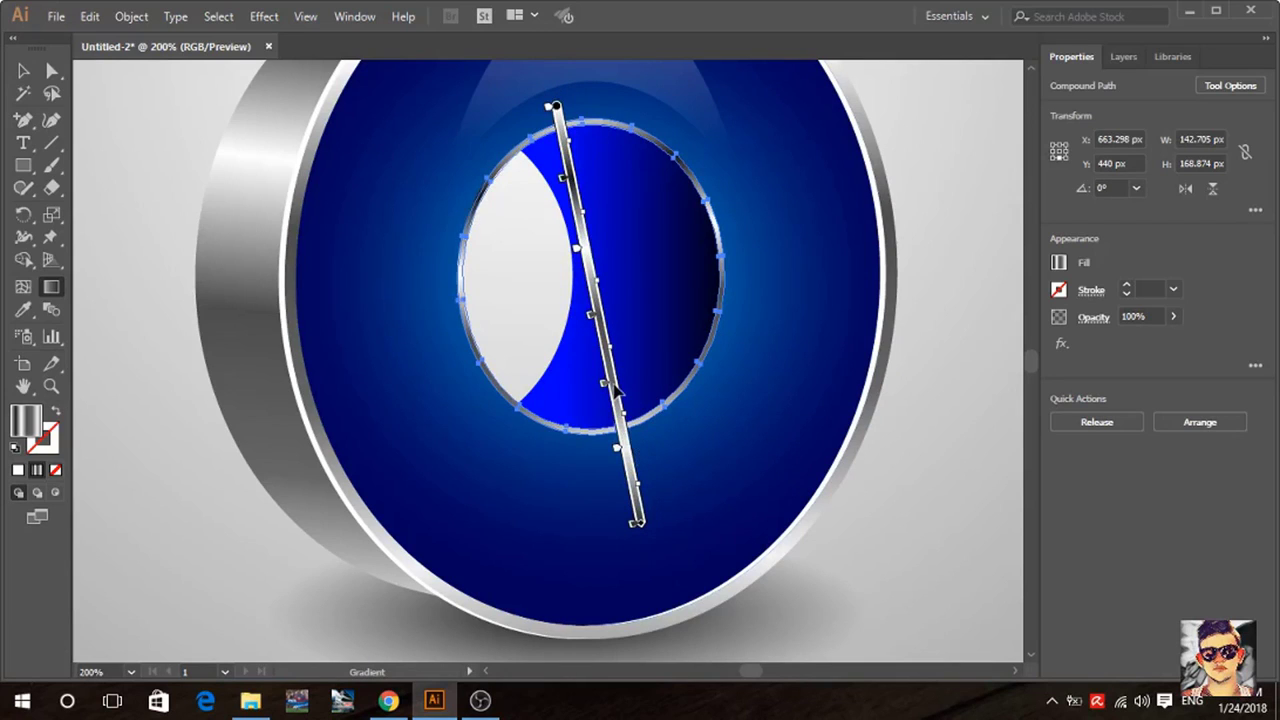
{"action": "left_click_drag", "start_coordinate": [615, 387], "coordinate": [619, 404]}
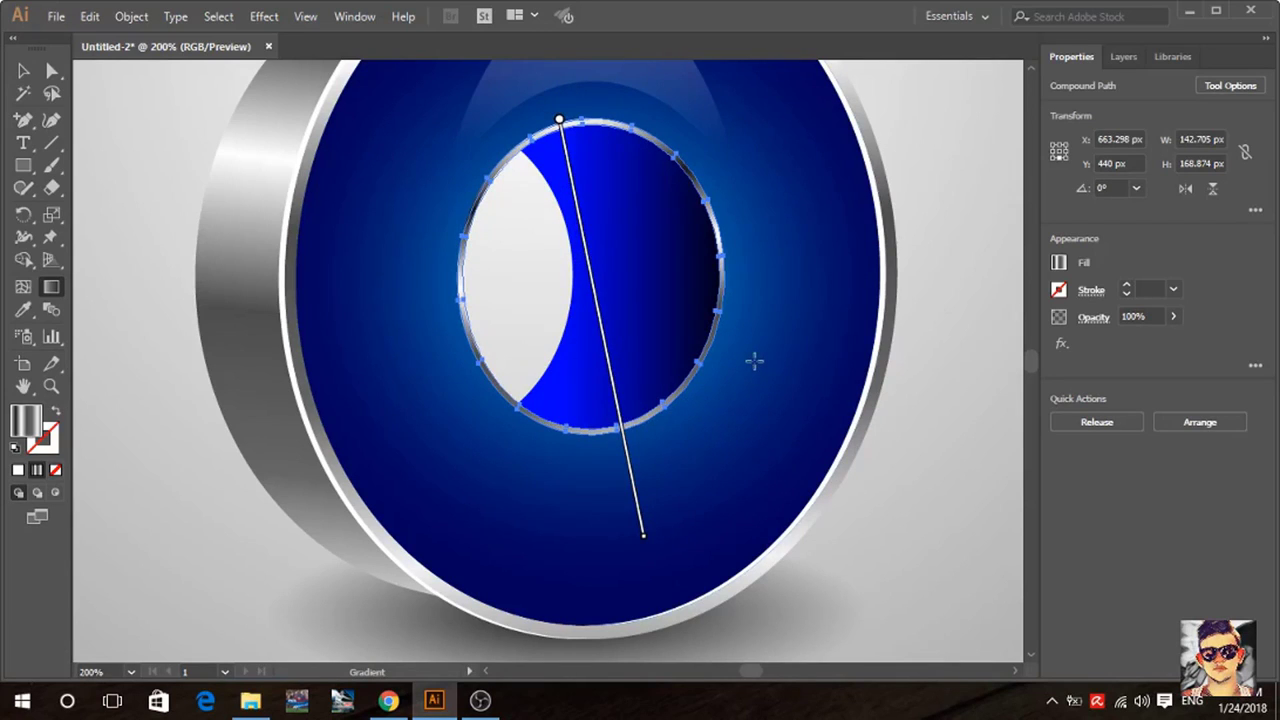
{"action": "left_click", "coordinate": [28, 68]}
{"action": "left_click", "coordinate": [123, 118]}
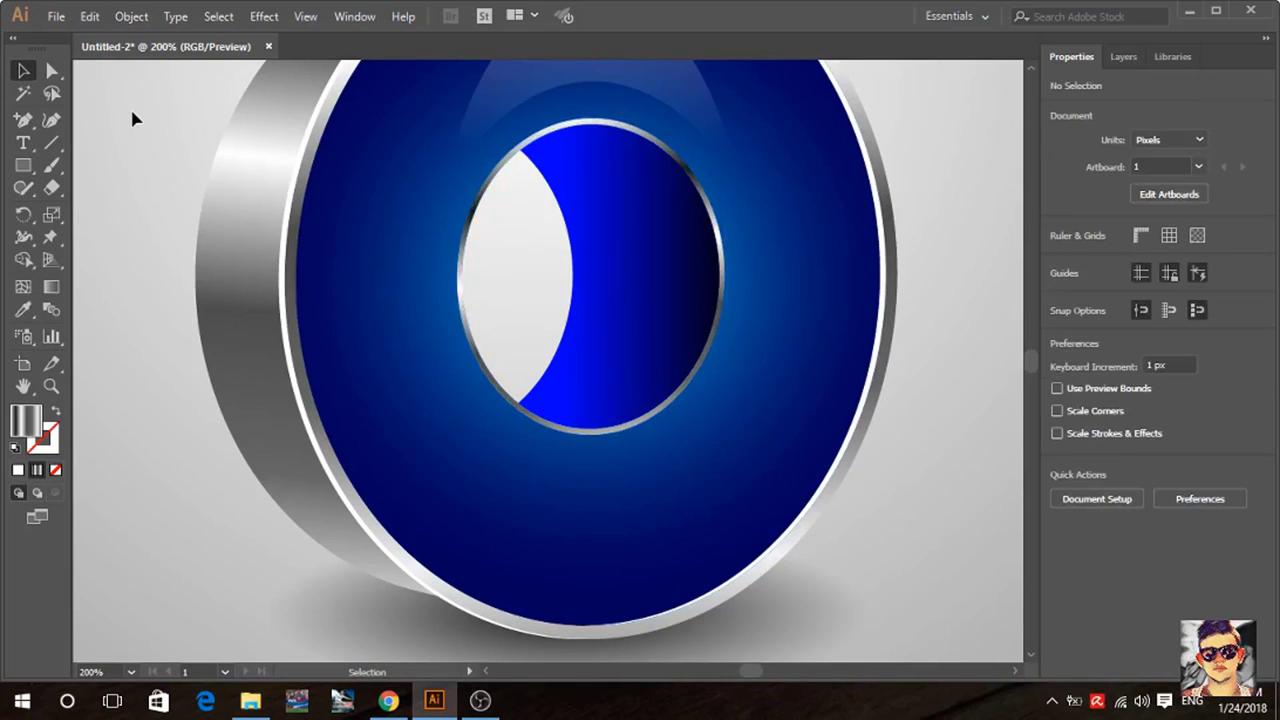
{"action": "key", "text": "ctrl+0"}
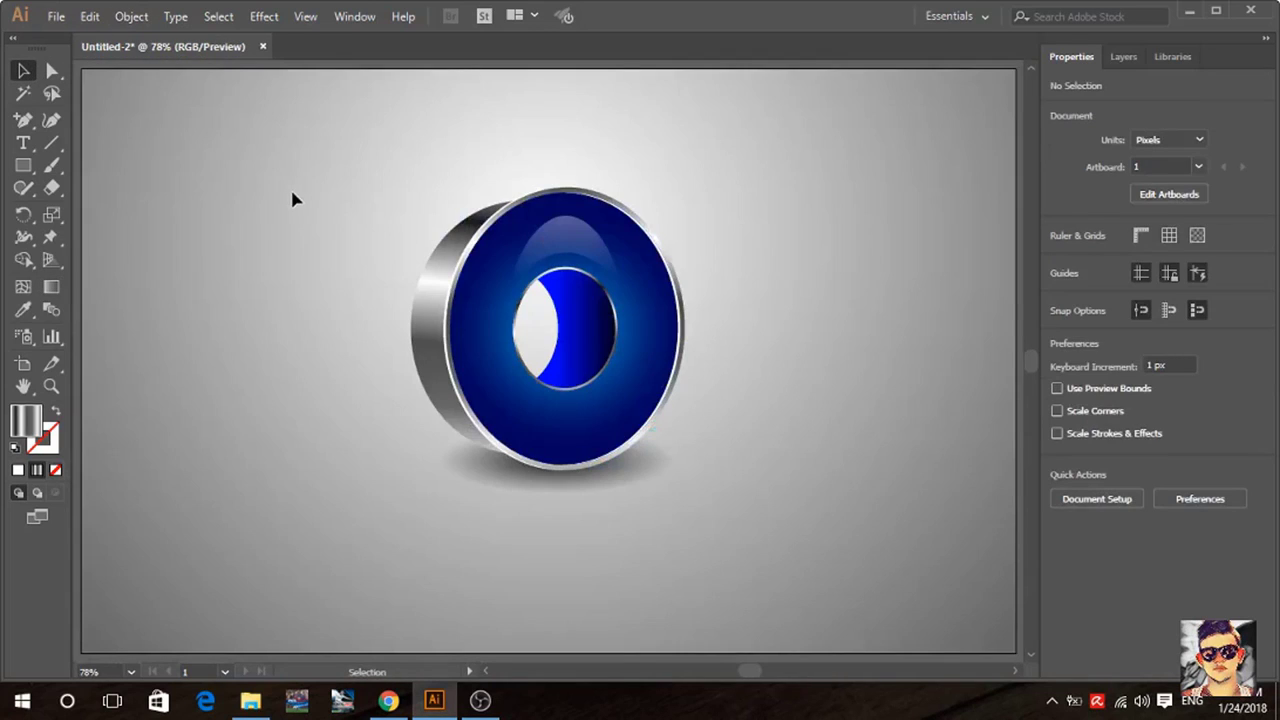